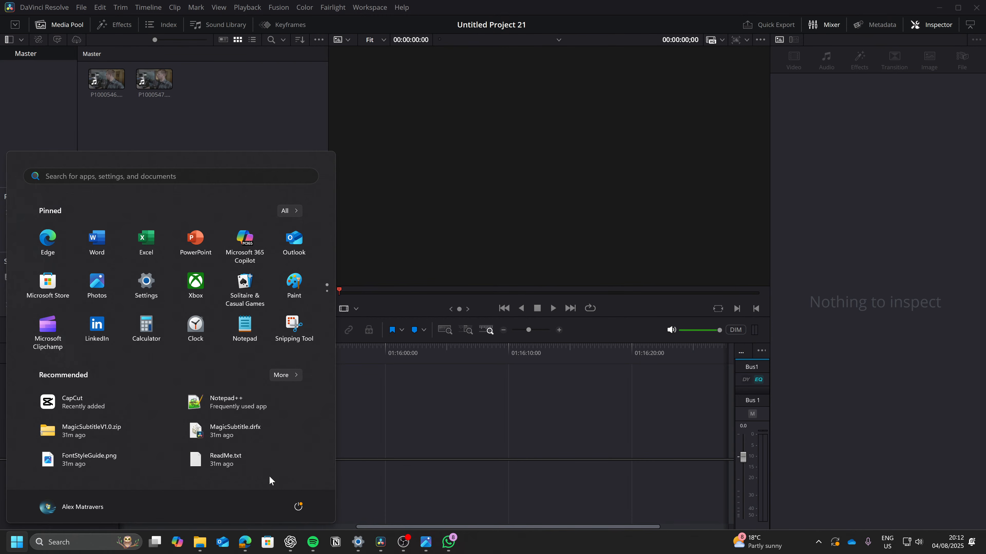
mouse_move(200, 542)
mouse_move(162, 509)
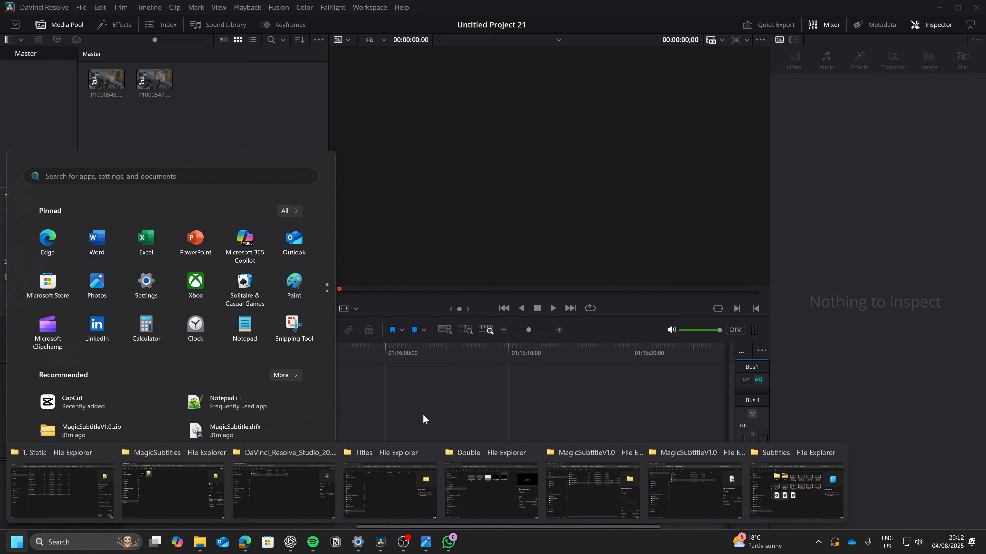
left_click(381, 542)
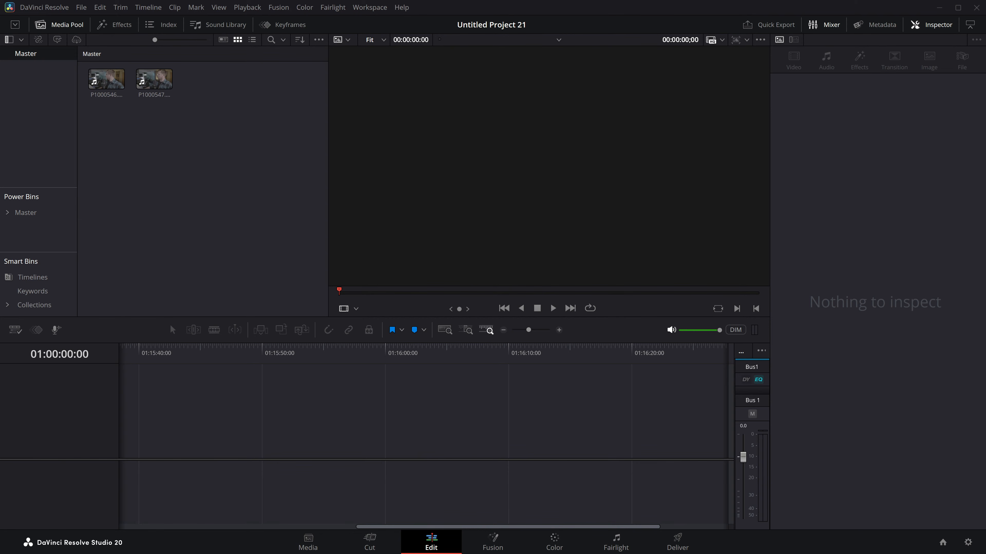
Step: Bring the File Explorer window into view, open the extracted MagicSubtitleV1.0 folder and look through its Fonts folder
left_click_drag(985, 78, 433, 66)
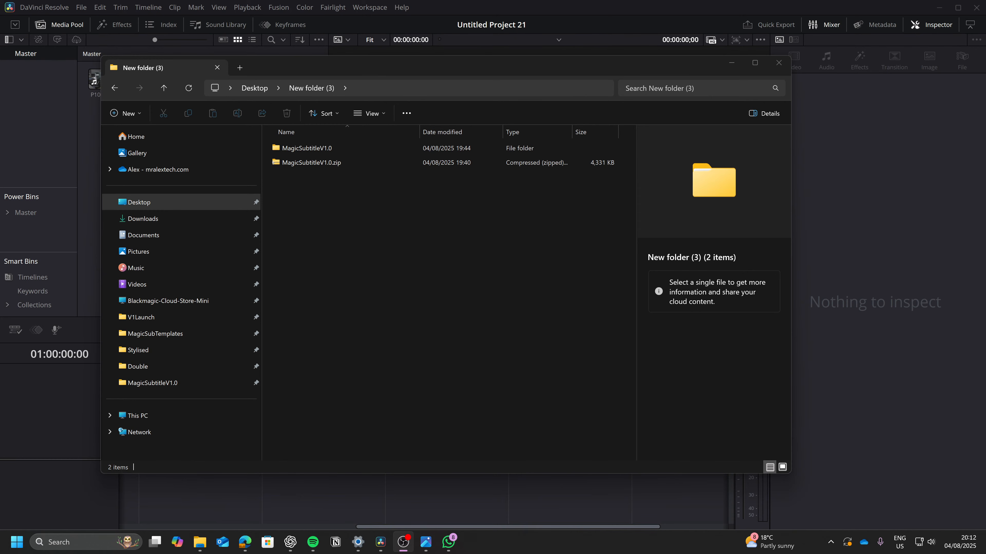
left_click(296, 163)
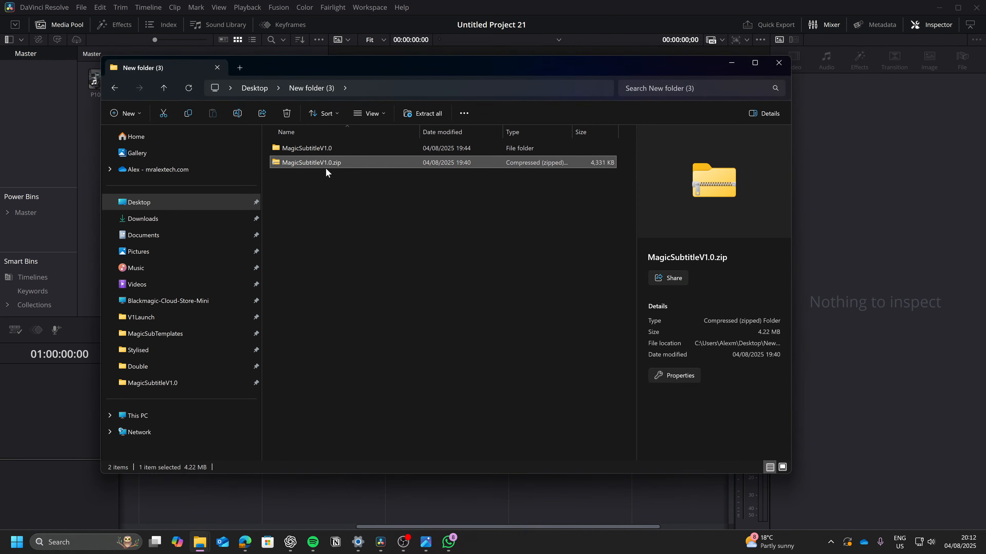
left_click(332, 212)
double_click(323, 147)
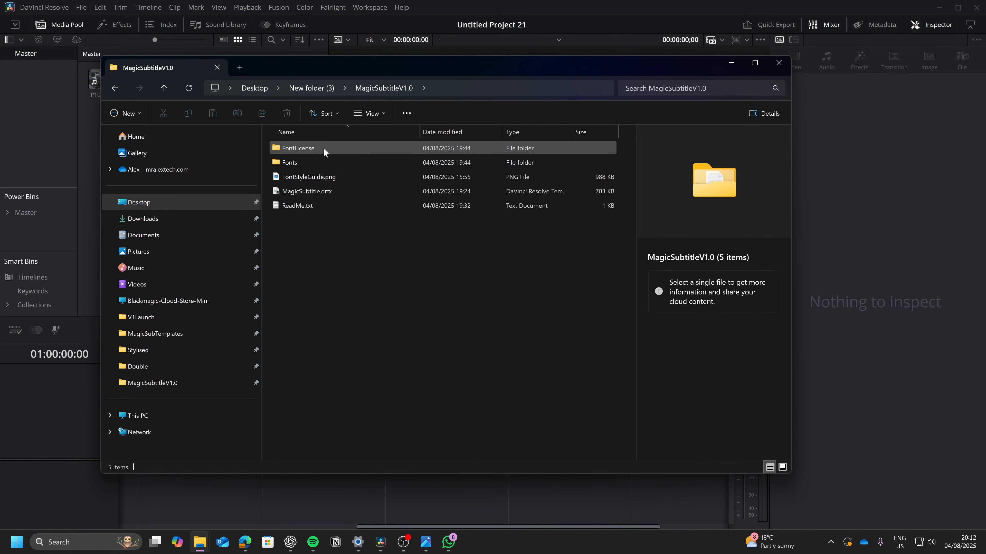
double_click(311, 163)
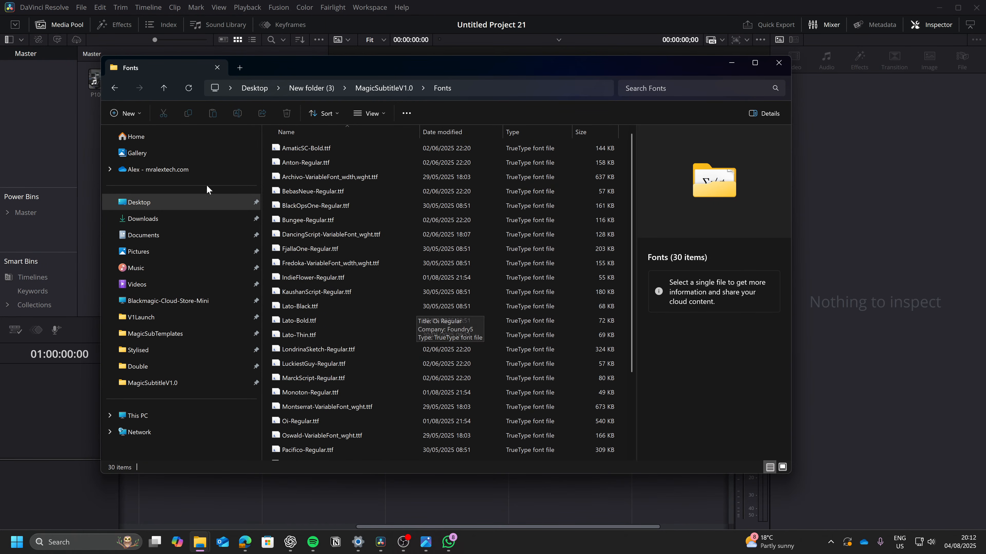
left_click(115, 88)
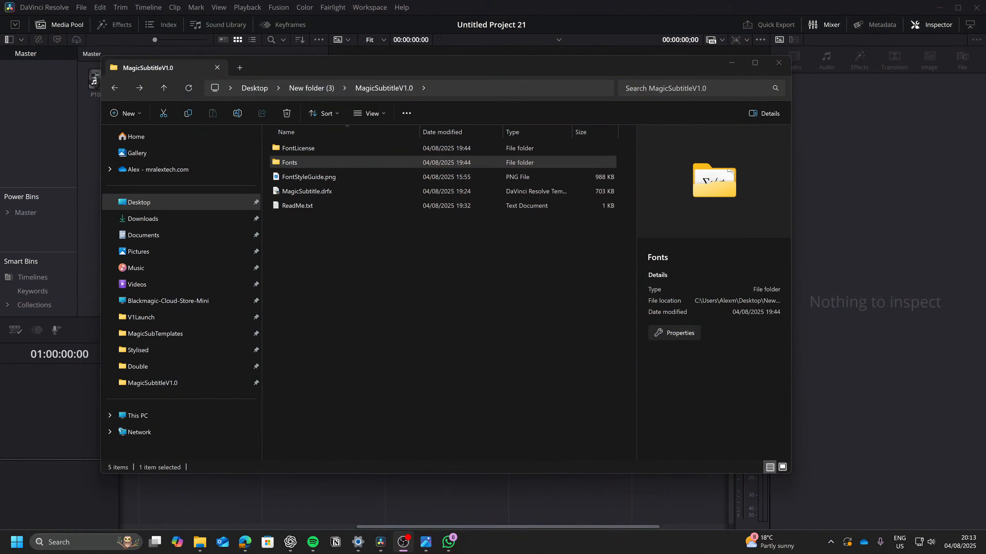
Step: Examine the font samples in FontStyleGuide.png and close the image
left_click(277, 331)
double_click(315, 175)
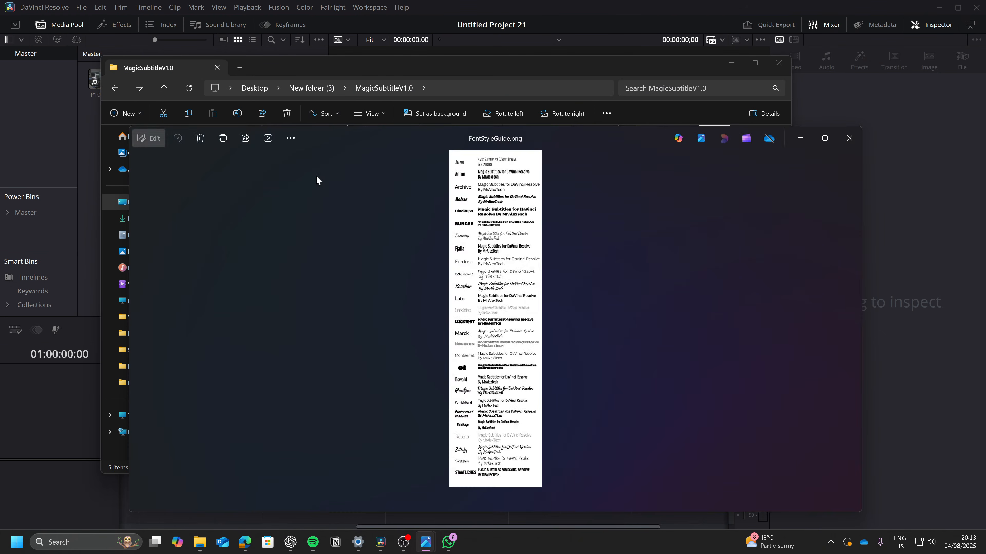
scroll(511, 297, "up", 4)
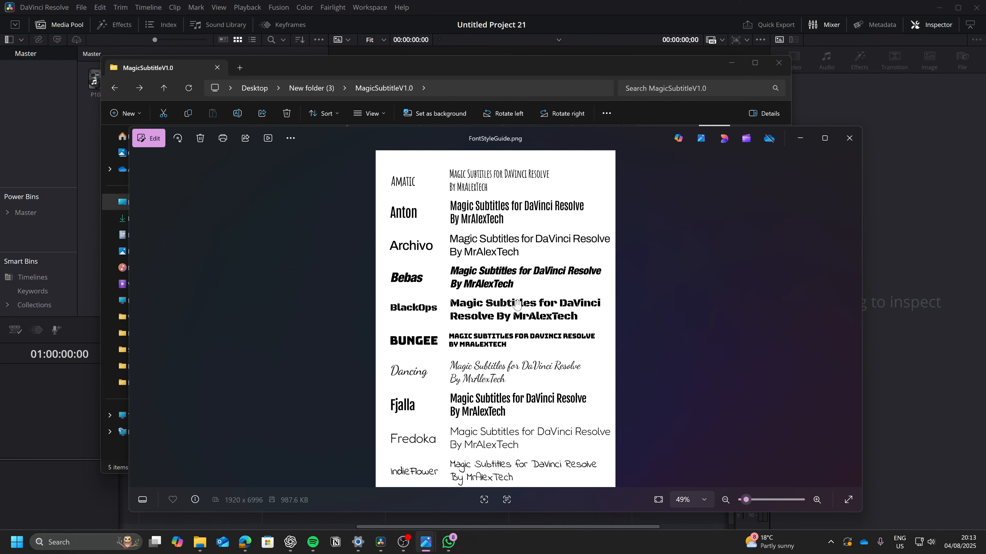
scroll(504, 251, "down", 10)
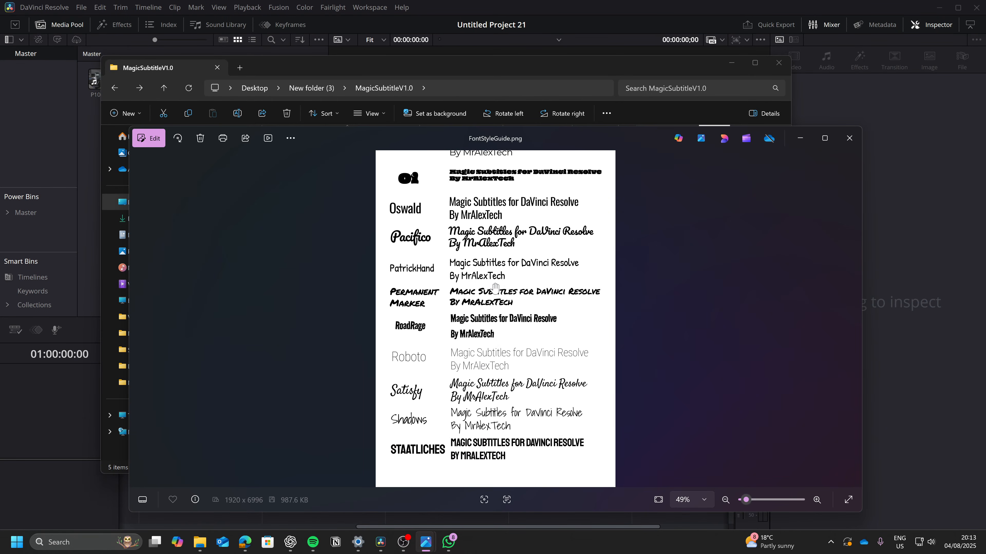
scroll(504, 293, "up", 10)
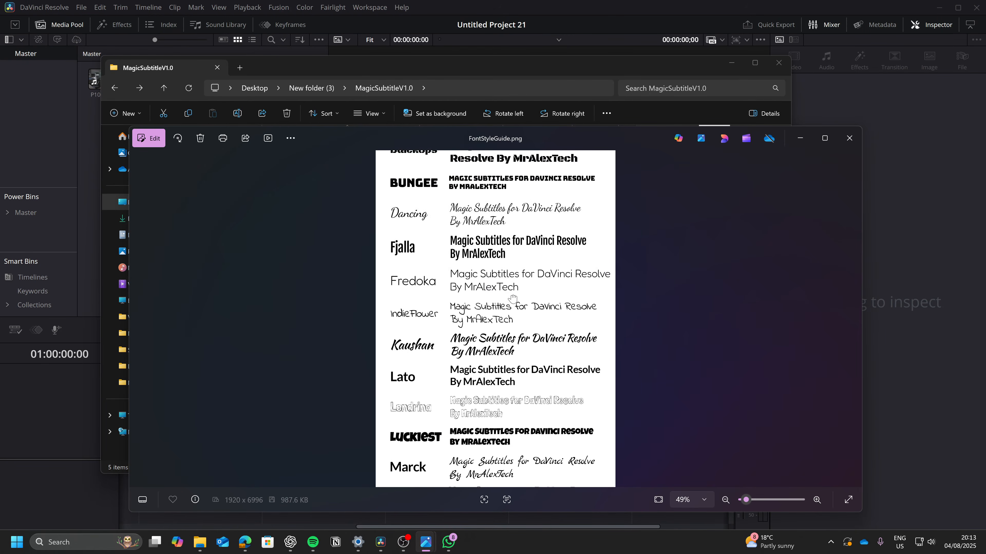
scroll(503, 337, "up", 2)
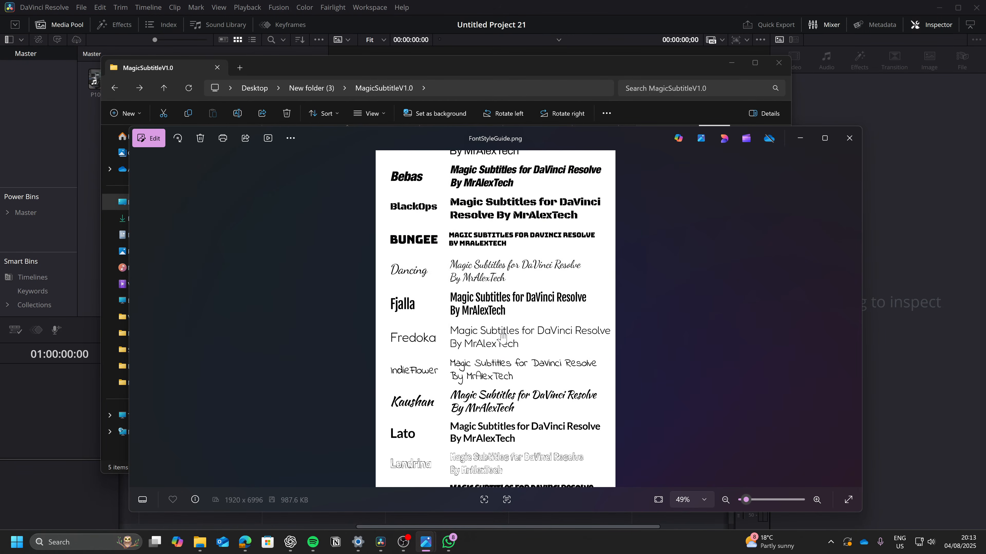
left_click(848, 139)
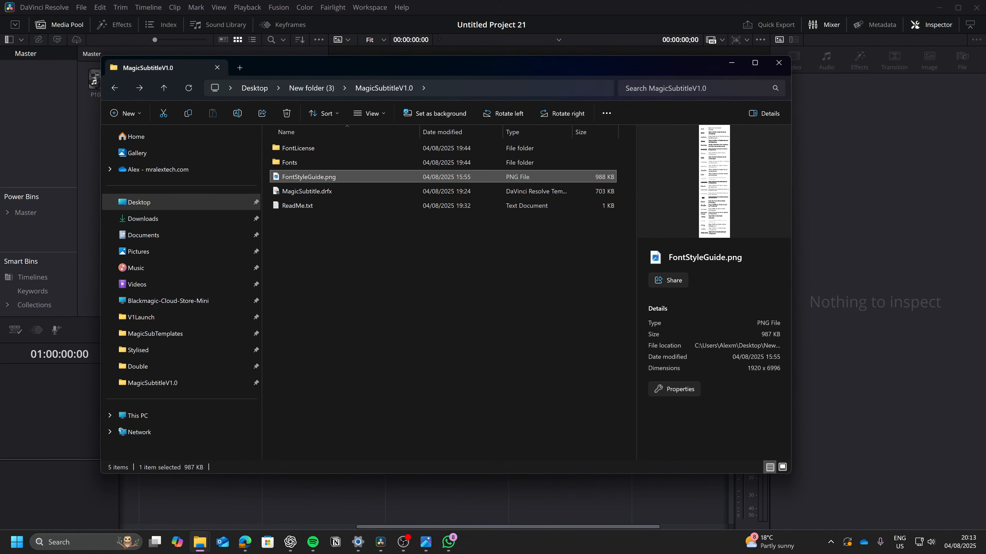
Step: Select all font files in the Fonts folder, bring up the option to install them, and return to the MagicSubtitleV1.0 folder
key("alt+Tab")
key("alt+Tab")
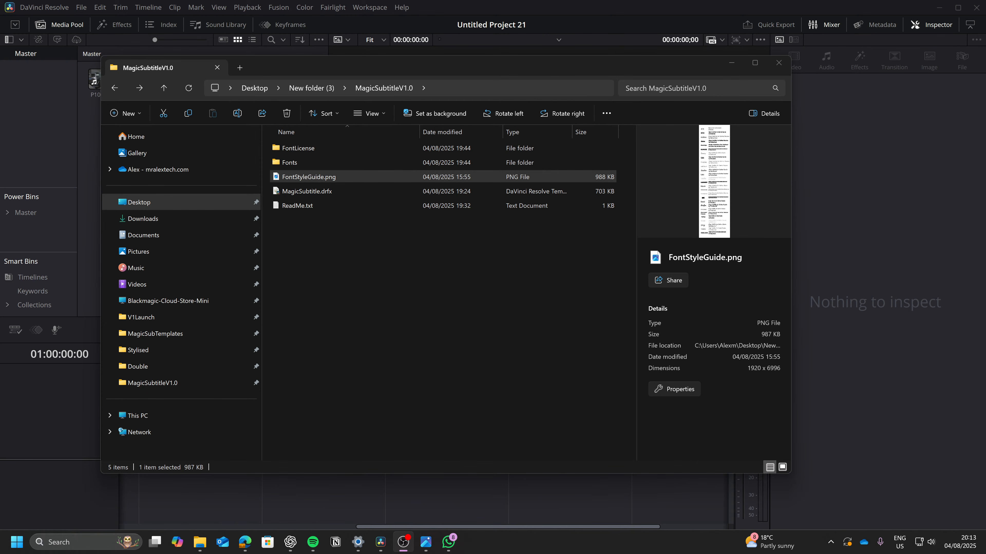
left_click(407, 312)
double_click(292, 165)
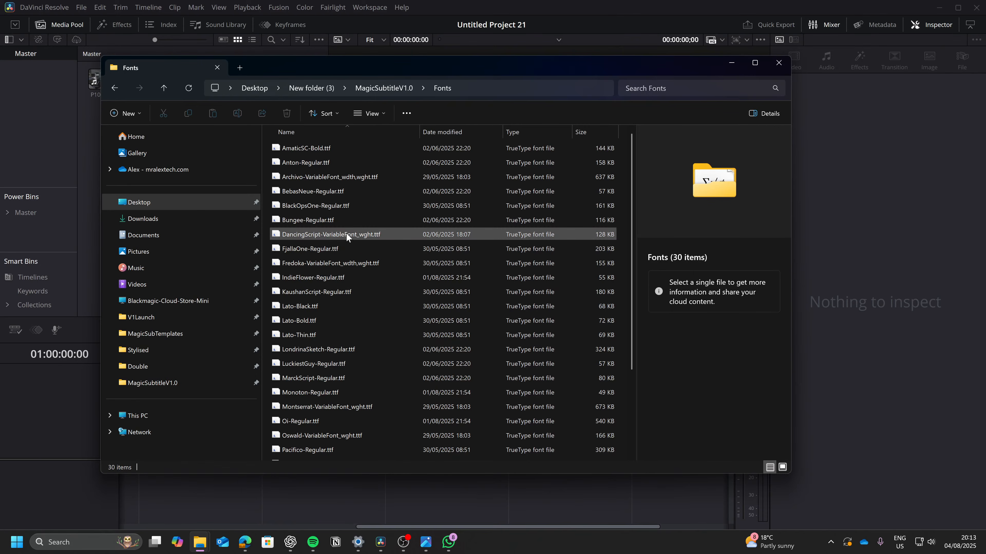
key("ctrl+a")
right_click(325, 219)
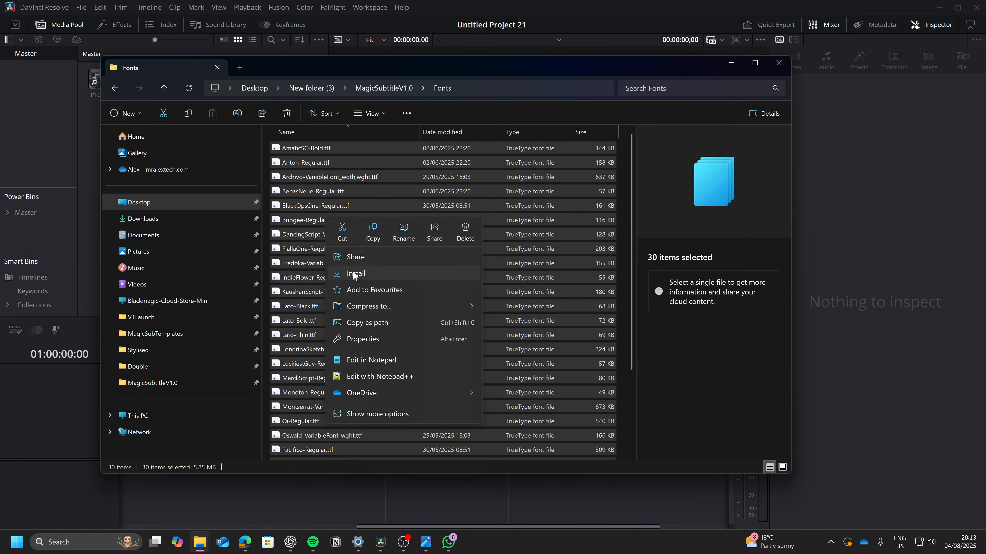
left_click(114, 88)
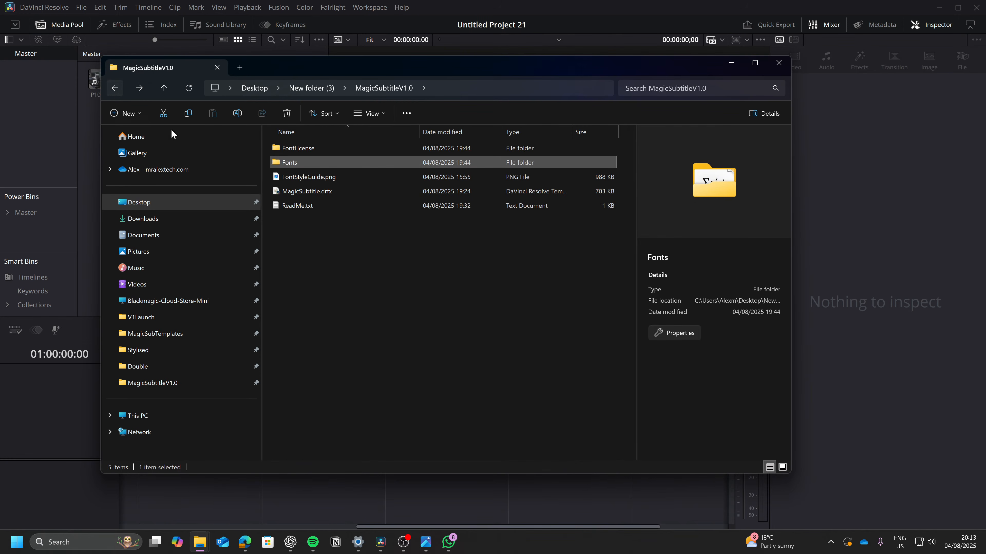
Step: Install the MagicSubtitle.drfx template bundle in DaVinci Resolve, overwriting the existing bundle
left_click(402, 278)
left_click(328, 191)
double_click(327, 192)
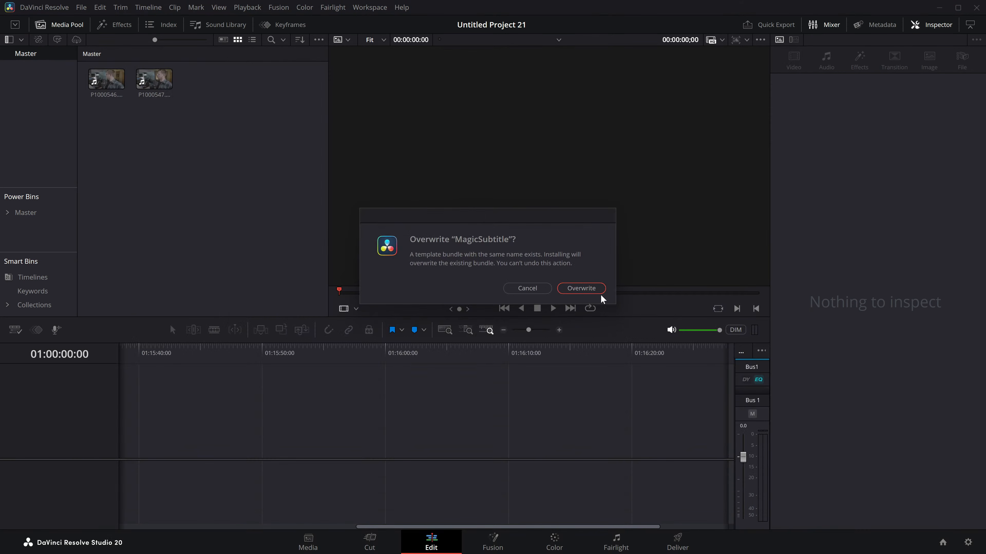
left_click(594, 288)
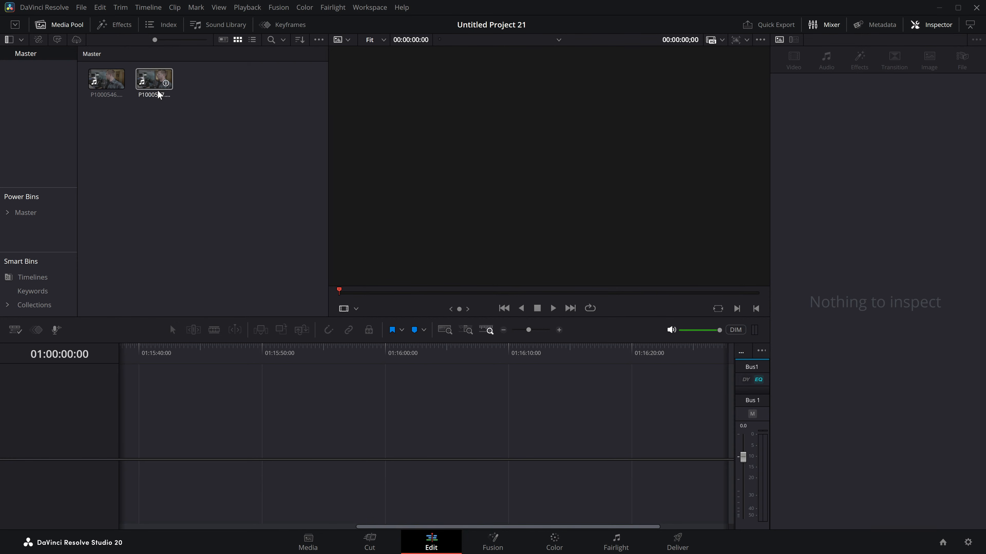
Step: Place the P1000546.MOV clip at the start of a new timeline and delete its audio below Audio 1
left_click_drag(97, 81, 160, 474)
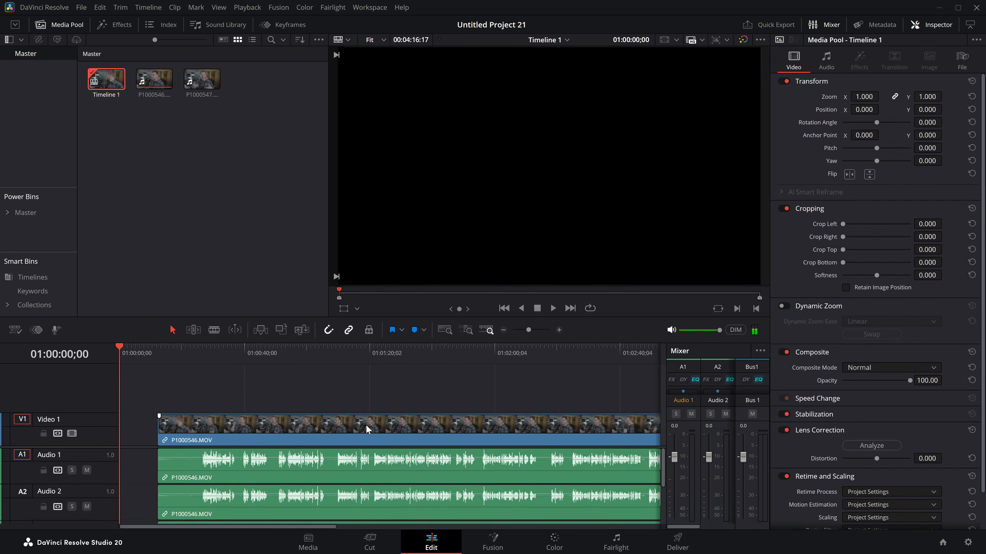
left_click_drag(365, 430, 285, 431)
left_click(504, 330)
left_click_drag(422, 486, 65, 541)
key("Delete")
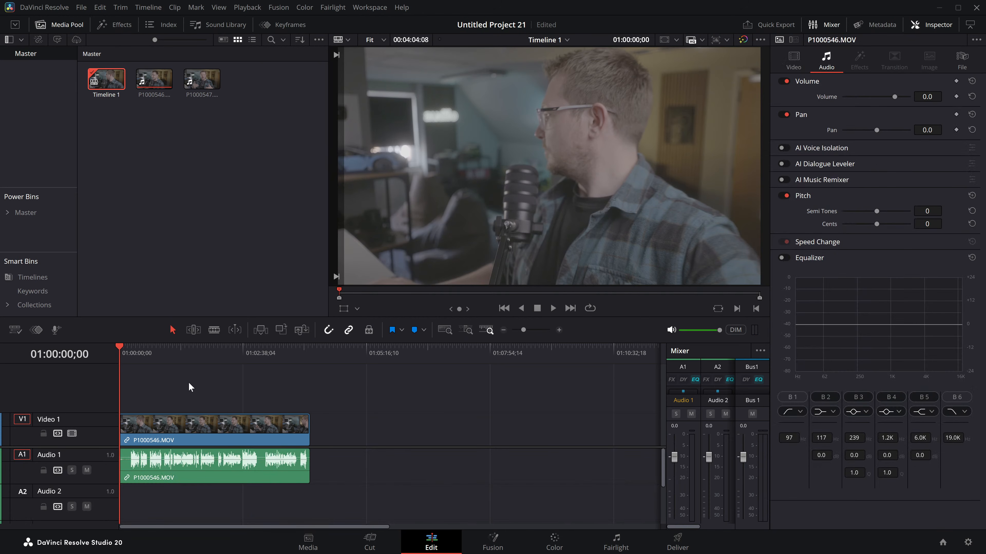
Step: Trim about 14 seconds off the start of the timeline clip and place the playhead at 01:00:43;10
left_click_drag(121, 429, 175, 429)
left_click(153, 351)
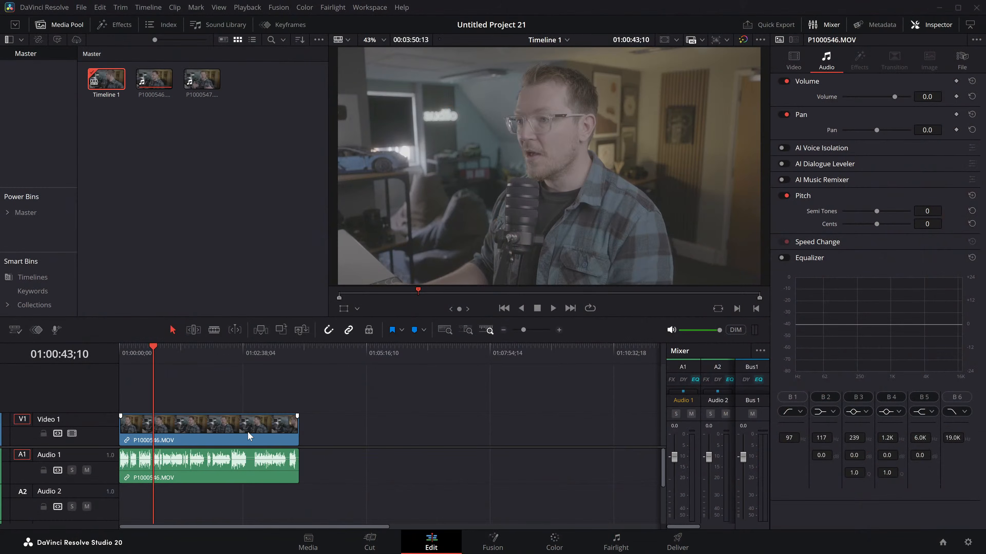
Step: Transcribe the audio of the P1000546.MOV source clip with the AI audio transcription tool
left_click(249, 437)
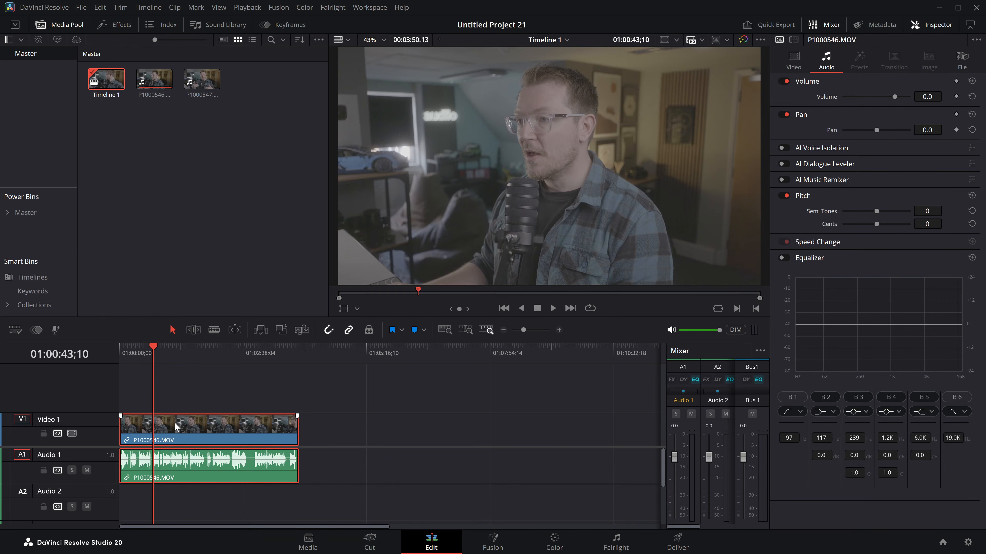
left_click(154, 79)
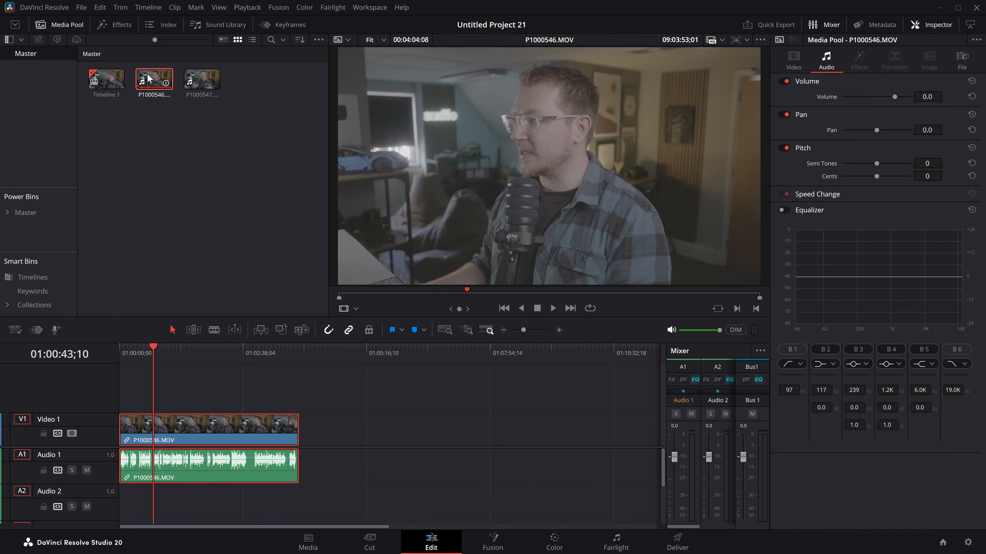
right_click(155, 82)
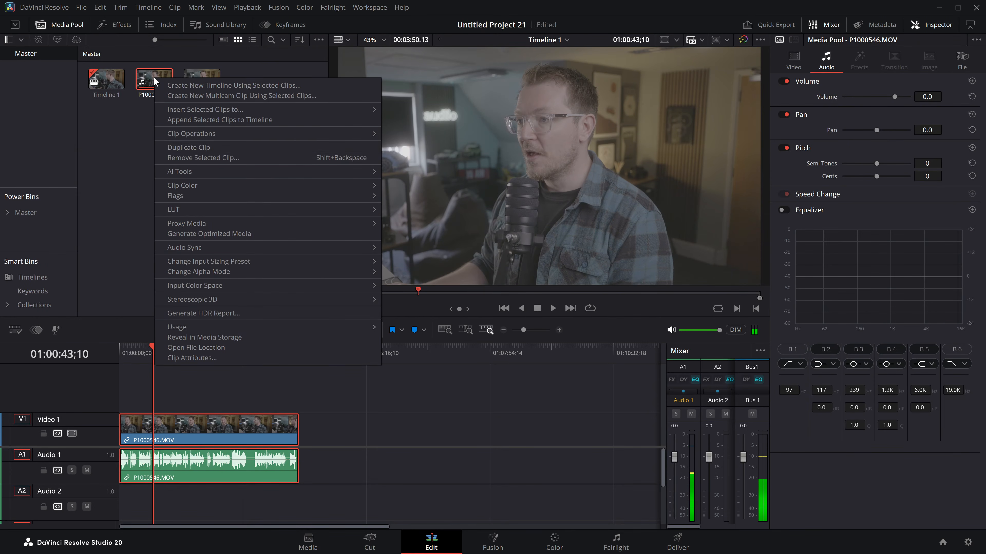
mouse_move(201, 176)
mouse_move(415, 174)
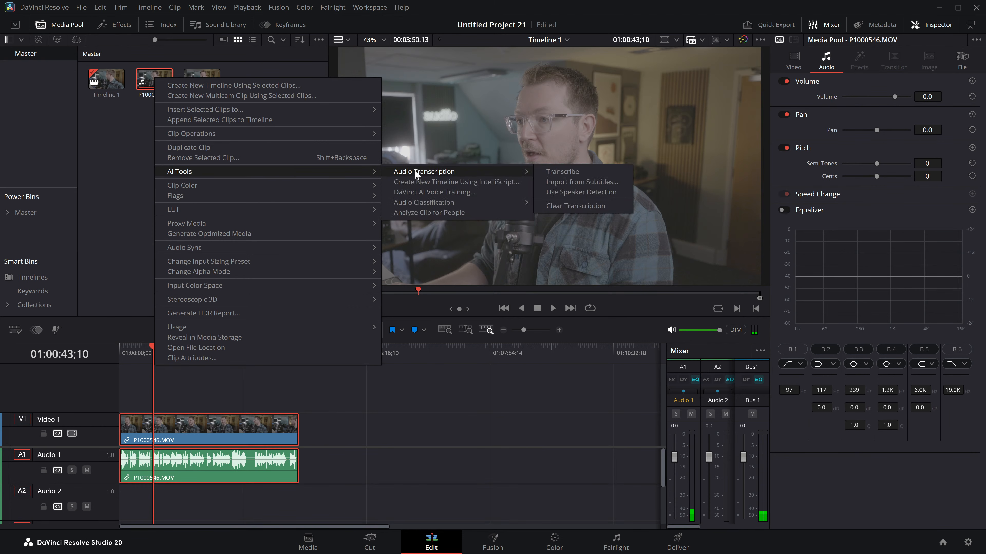
left_click(574, 174)
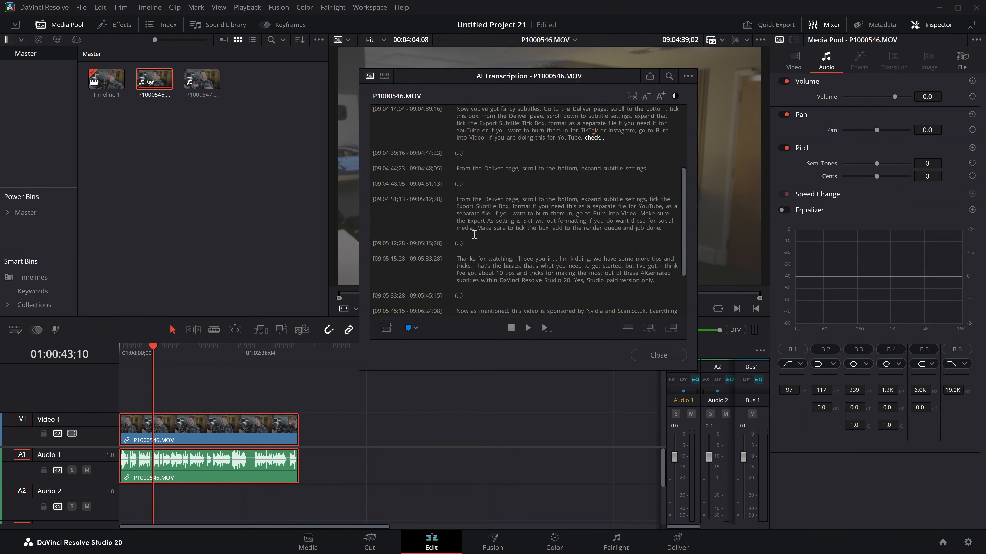
Step: Read through the AI transcription of P1000546.MOV for accuracy and close it
scroll(490, 210, "down", 3)
scroll(491, 209, "up", 10)
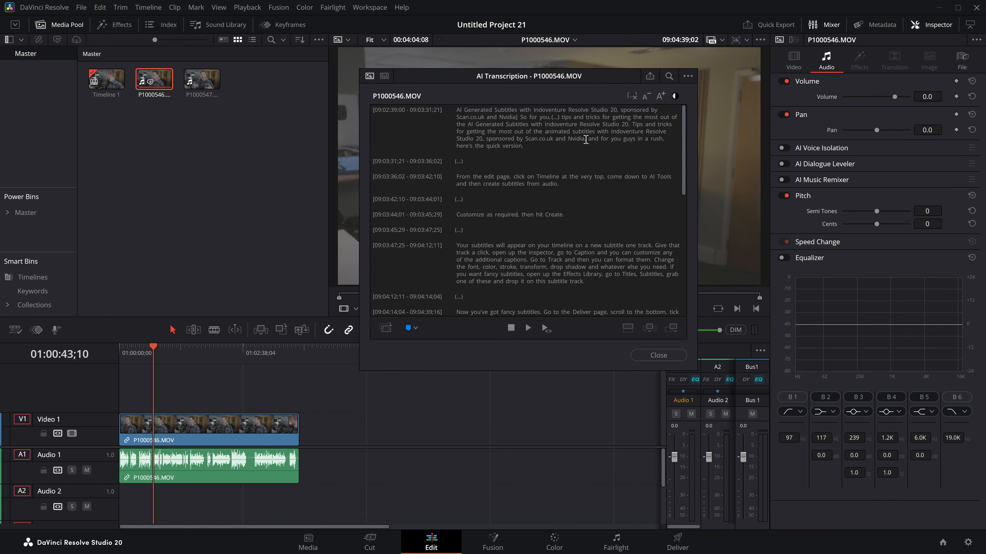
scroll(540, 194, "down", 8)
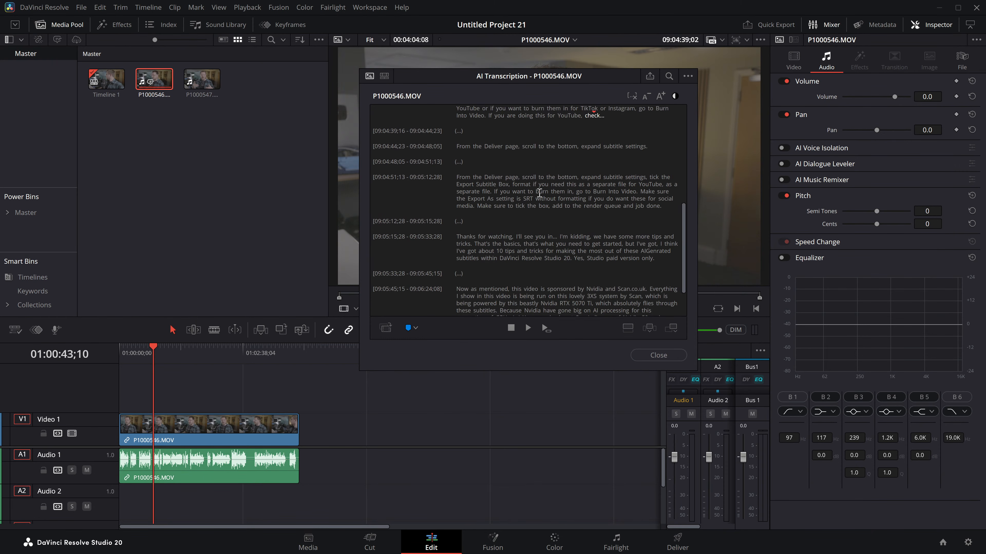
scroll(543, 183, "up", 1)
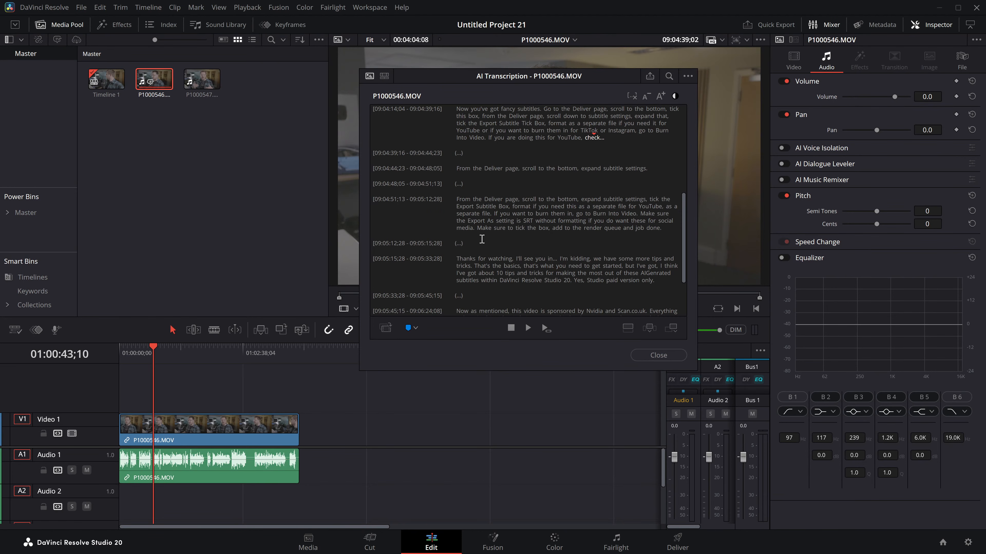
scroll(565, 267, "down", 1)
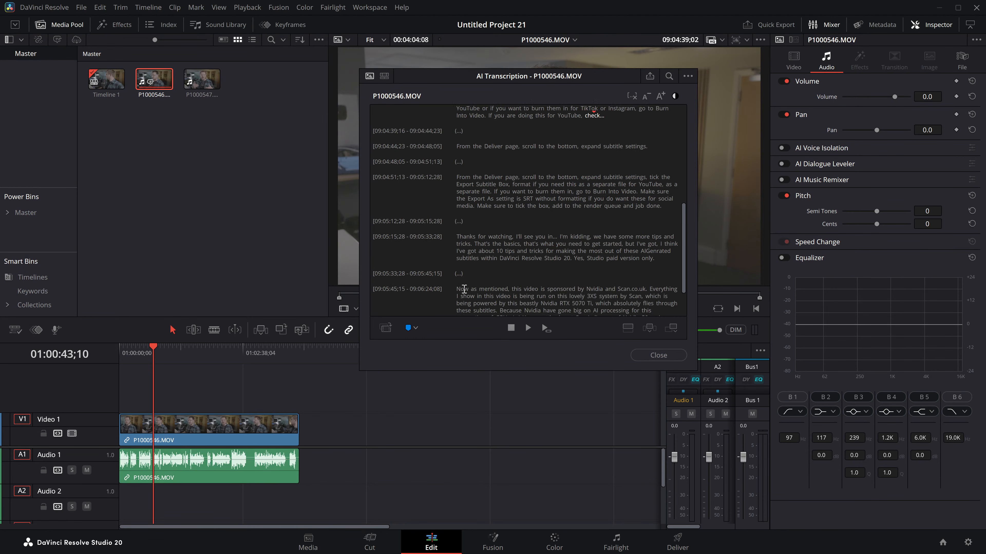
scroll(608, 289, "down", 1)
scroll(585, 309, "down", 1)
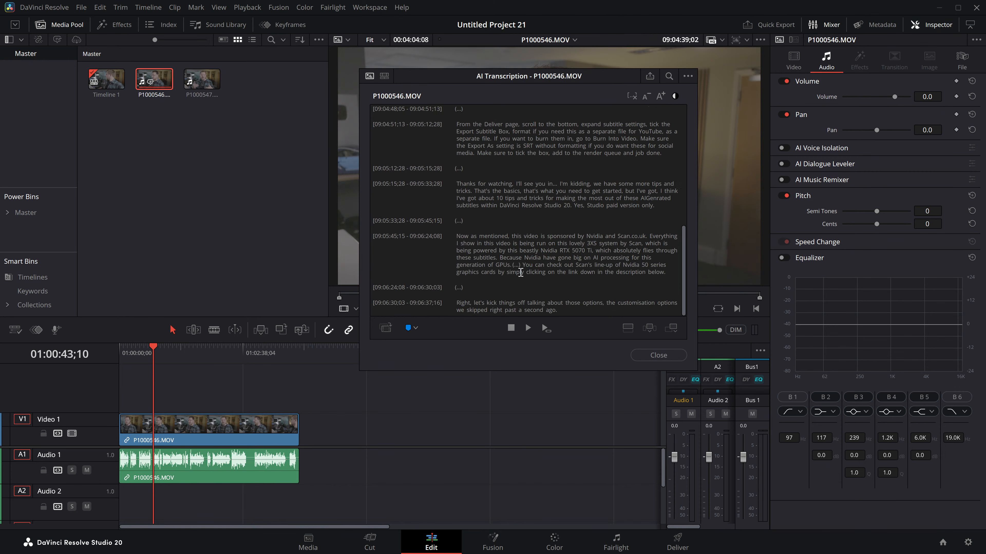
scroll(534, 197, "up", 2)
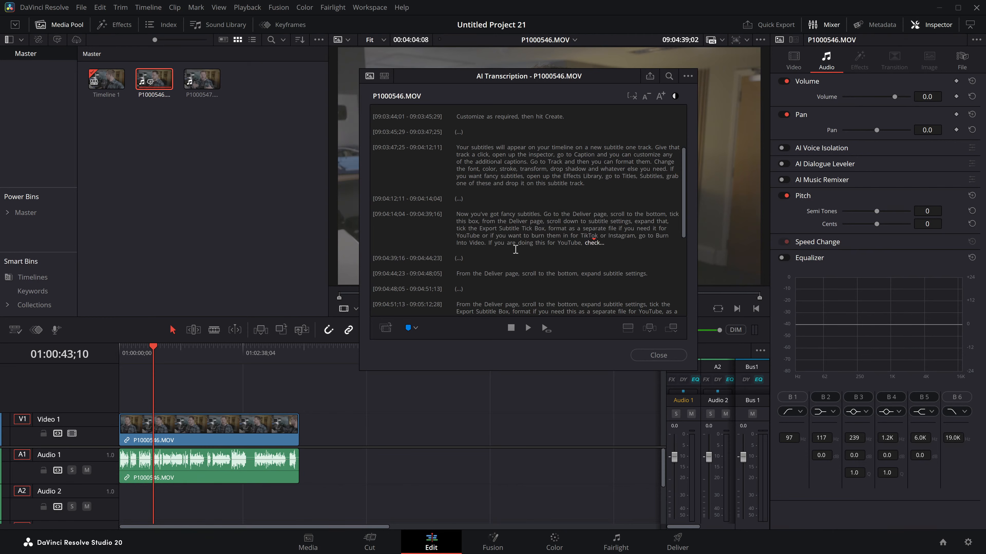
scroll(548, 221, "up", 2)
left_click(664, 356)
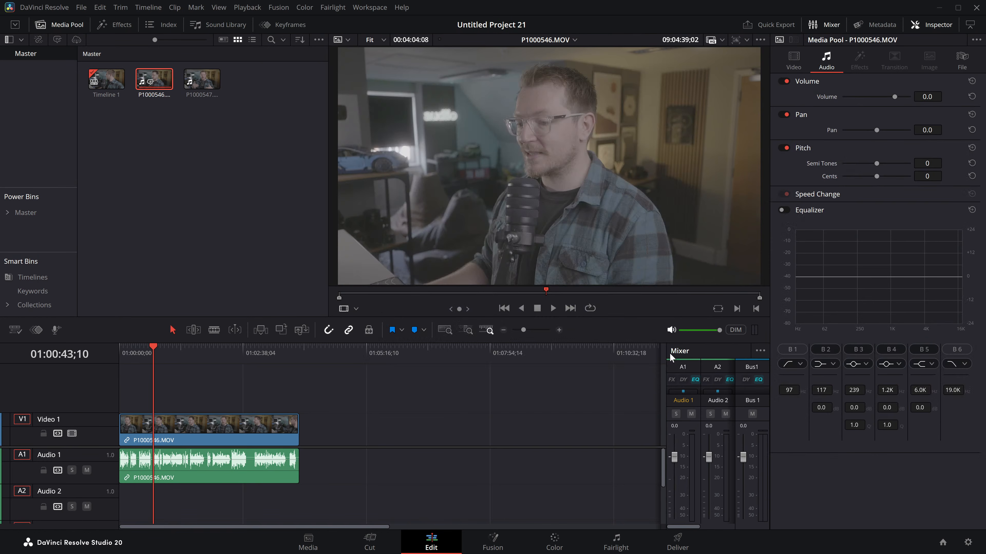
Step: Add the SingleLine title from the MagicSubtitles collection on a new video track above the P1000546.MOV clip
left_click(235, 251)
left_click(118, 23)
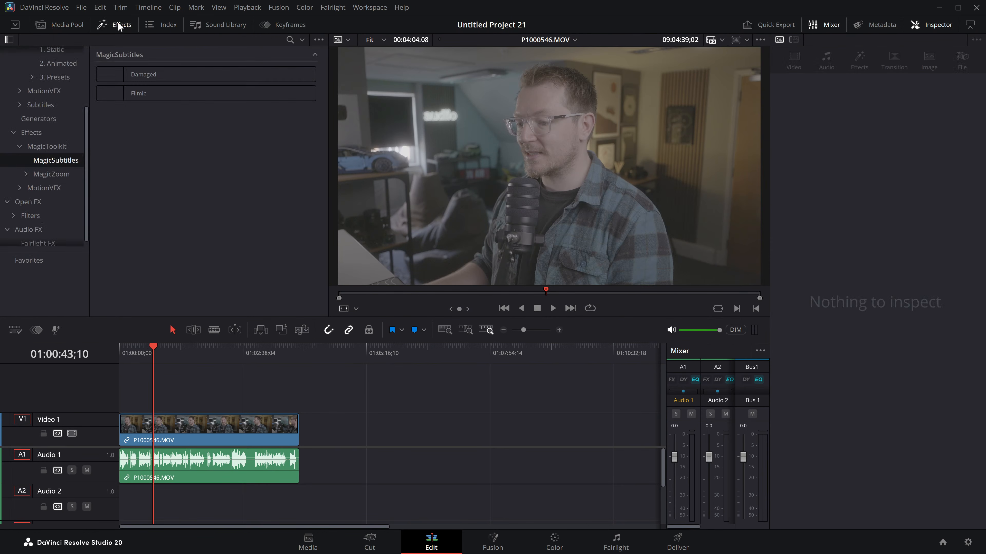
scroll(58, 121, "up", 3)
left_click(30, 96)
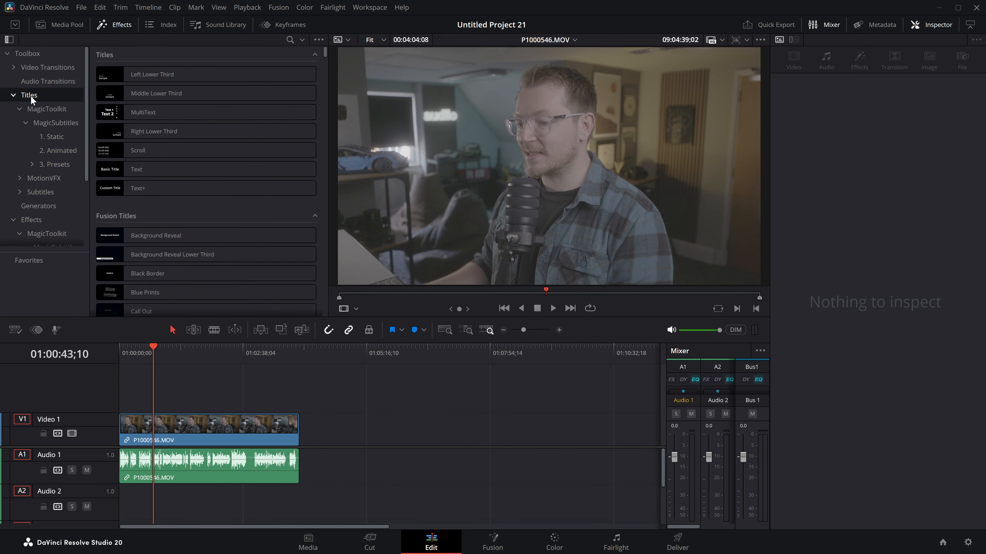
left_click(49, 124)
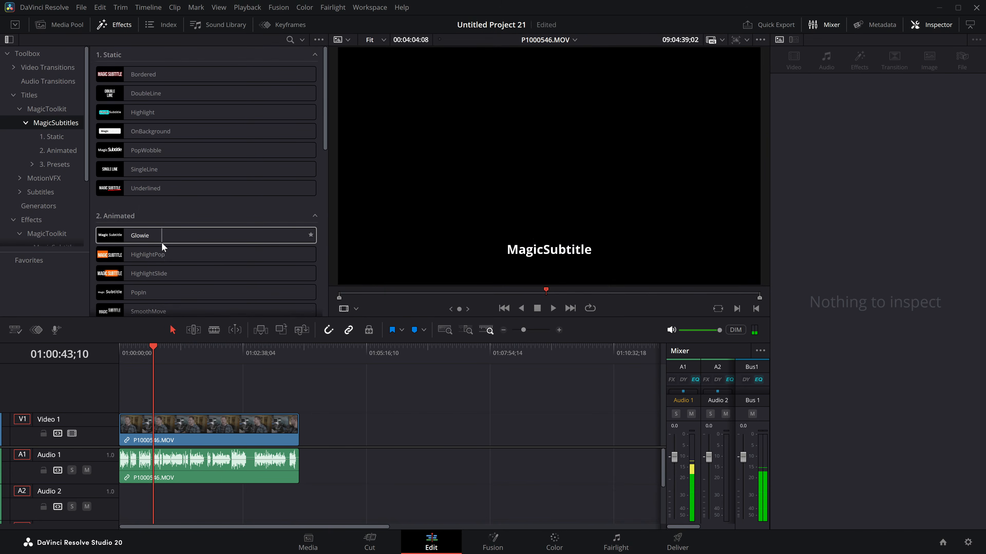
left_click_drag(127, 175, 133, 396)
Step: Extend the SingleLine title to about one minute and place the playhead over it at 01:00:32;27
left_click(138, 352)
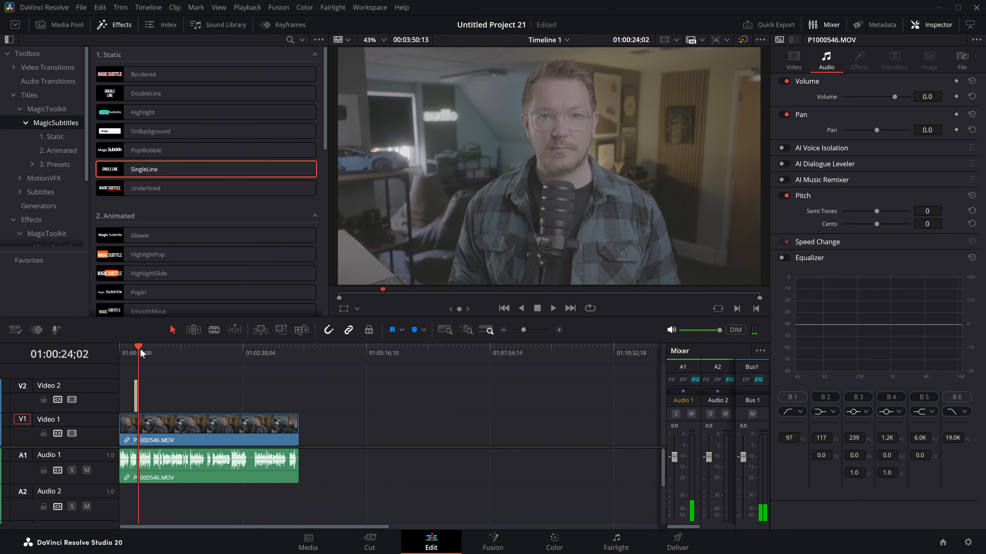
left_click(560, 330)
left_click_drag(266, 395, 610, 395)
left_click(386, 402)
left_click_drag(290, 354, 343, 361)
left_click_drag(355, 398, 319, 397)
left_click_drag(351, 359, 325, 366)
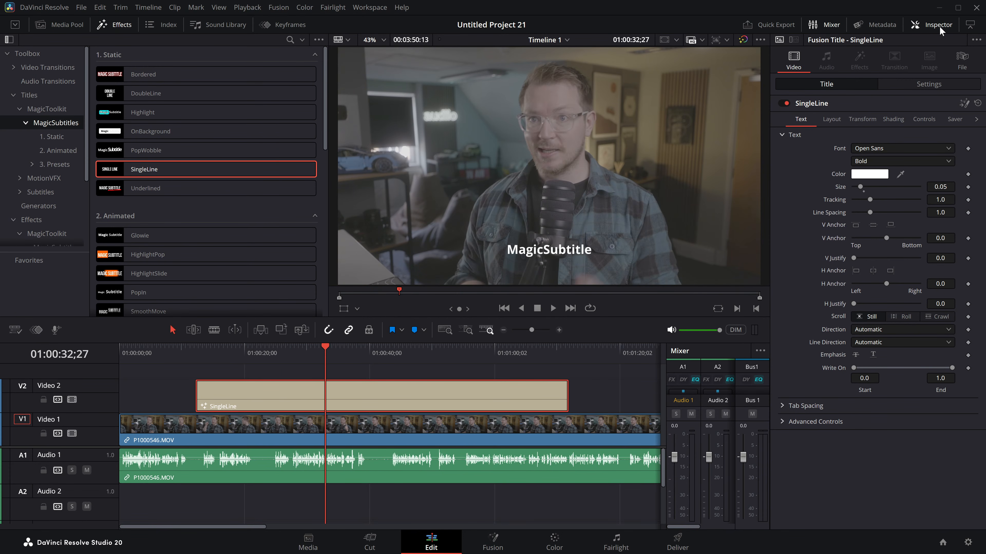
Step: Transcribe audio track 1 into subtitles using the SingleLine title's controls
left_click(927, 124)
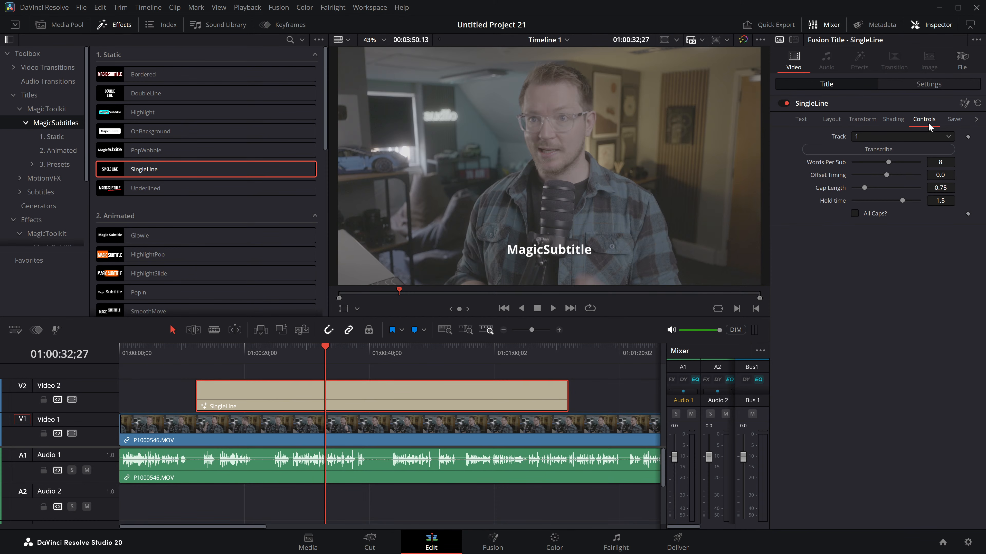
left_click(875, 136)
left_click(875, 136)
left_click(876, 150)
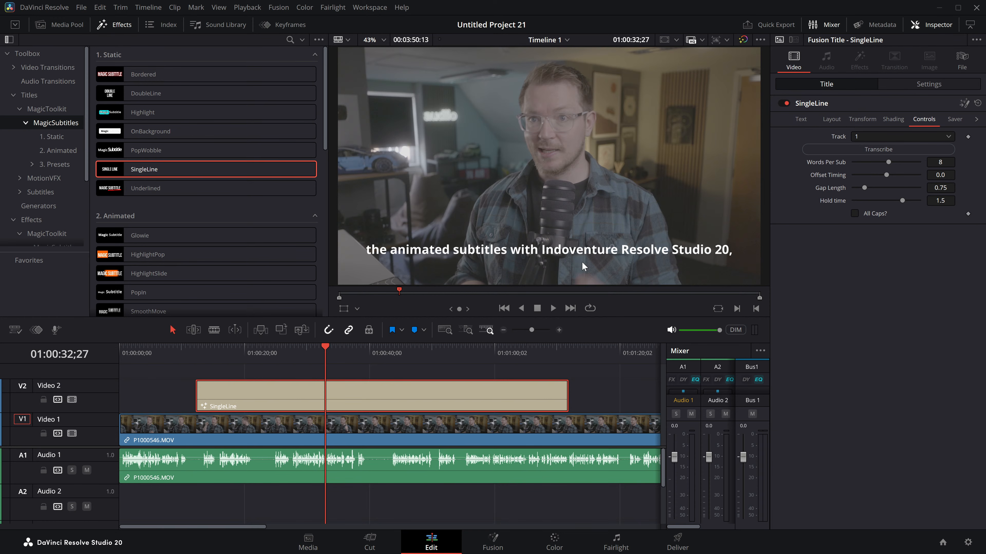
Step: Open the AI audio transcription of the P1000546.MOV source clip and search it for "indov"
left_click(77, 25)
left_click(154, 79)
right_click(151, 80)
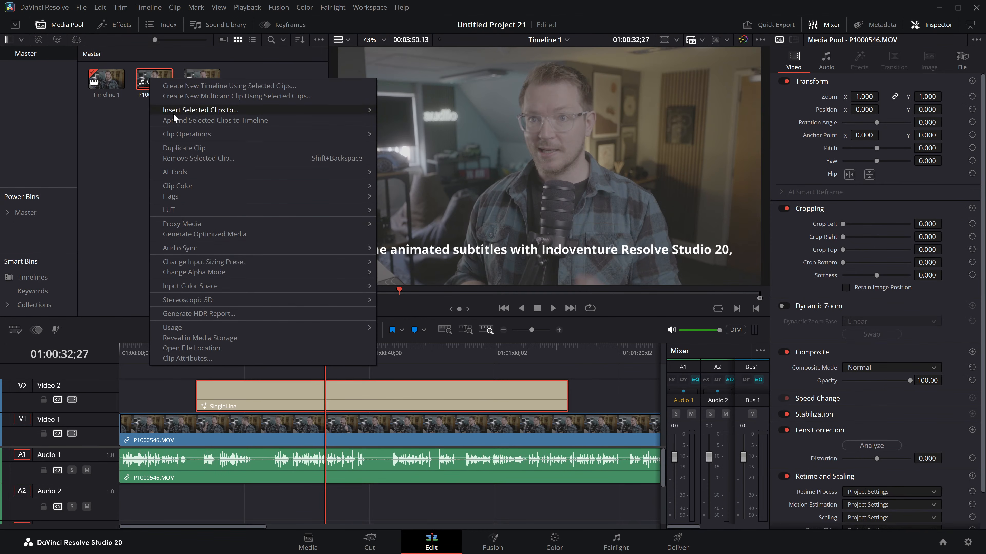
mouse_move(216, 175)
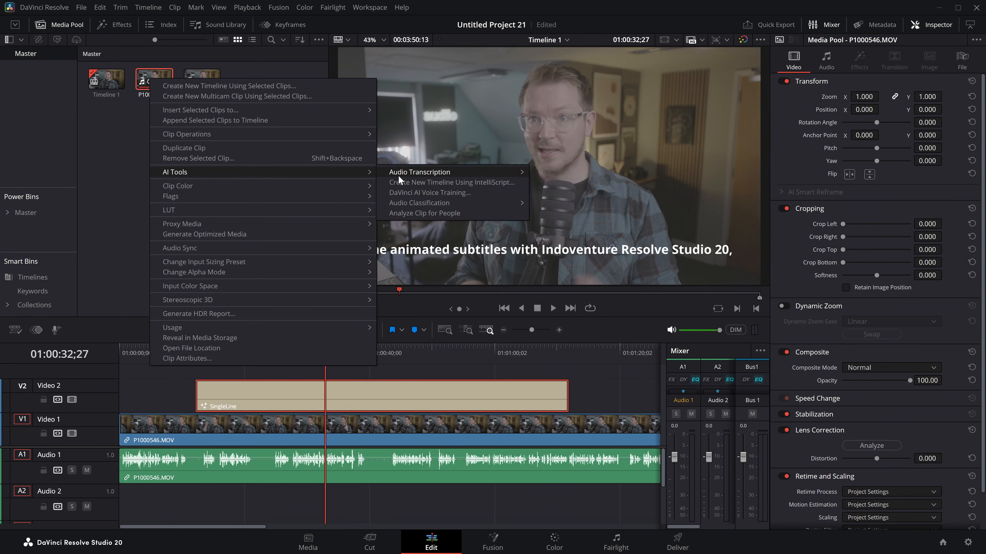
mouse_move(417, 174)
left_click(570, 176)
left_click_drag(602, 83, 440, 82)
left_click(430, 82)
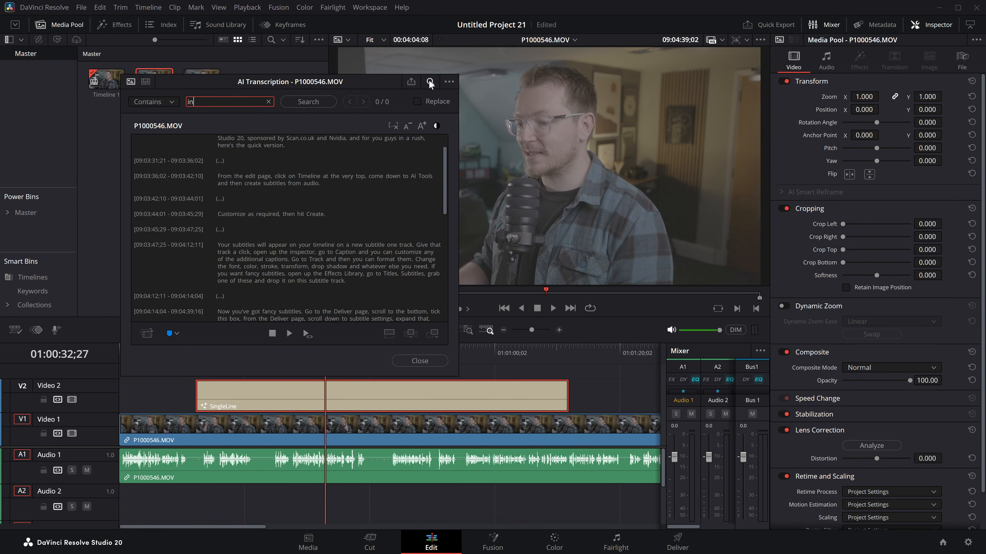
left_click(308, 102)
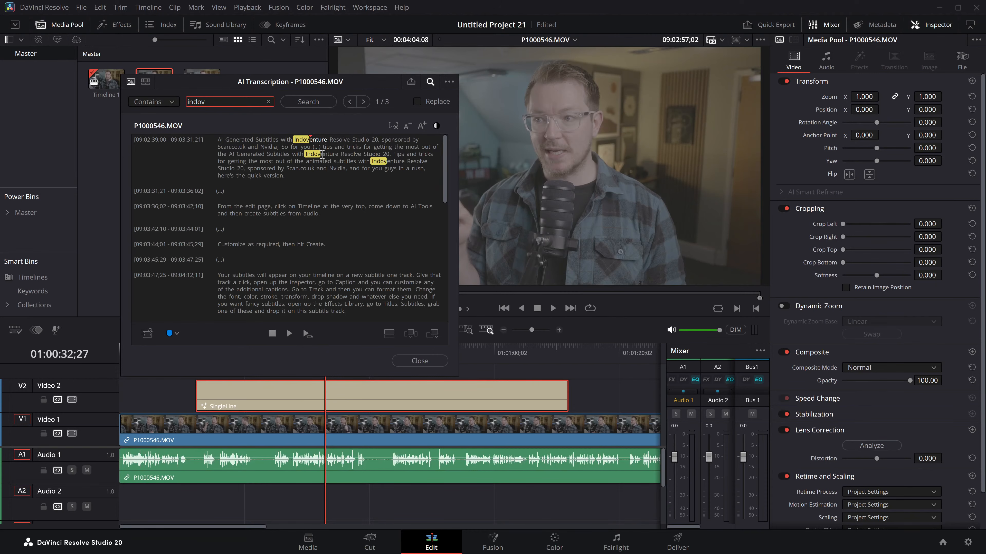
Step: Change the second "Indoventure" in the transcription to "In Davinci"
double_click(328, 153)
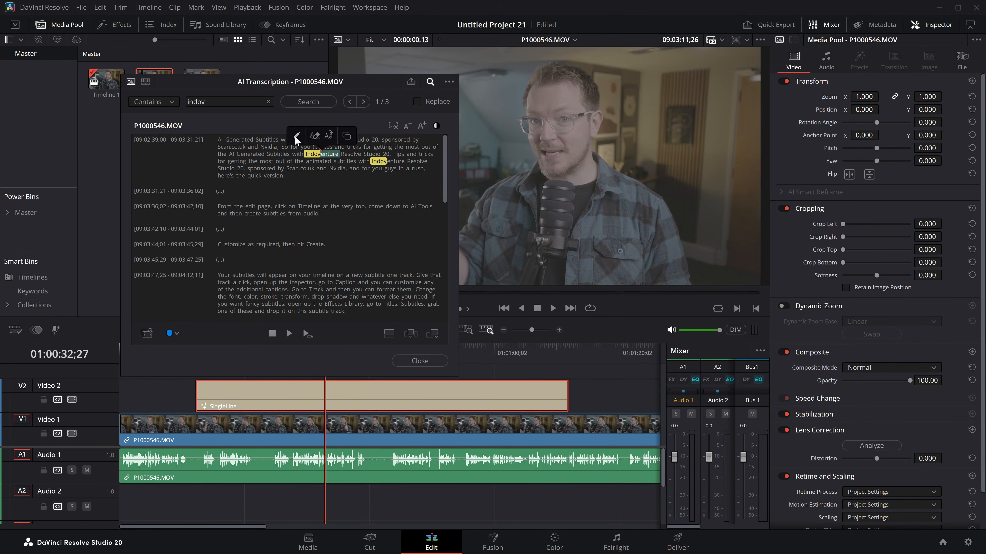
left_click(296, 137)
left_click_drag(321, 102, 145, 82)
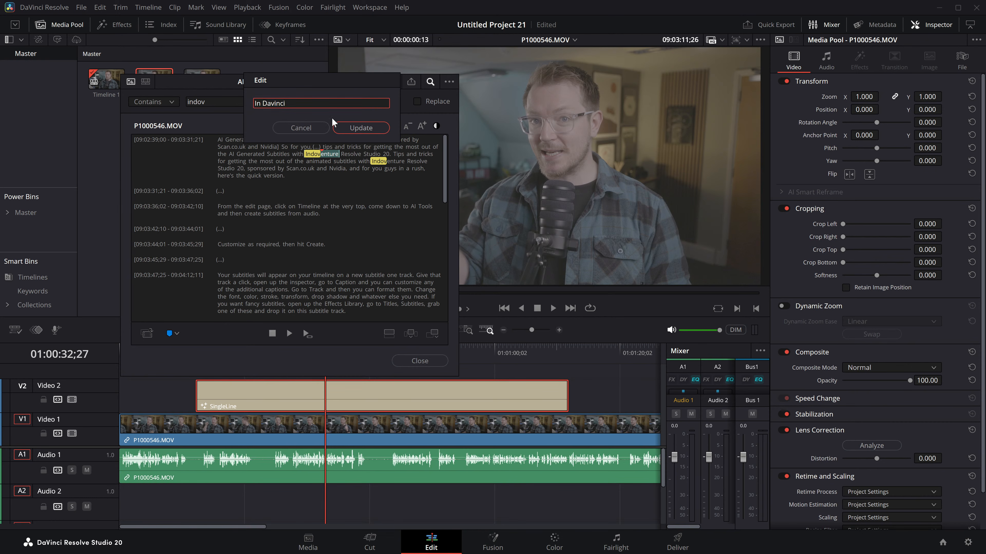
left_click(360, 128)
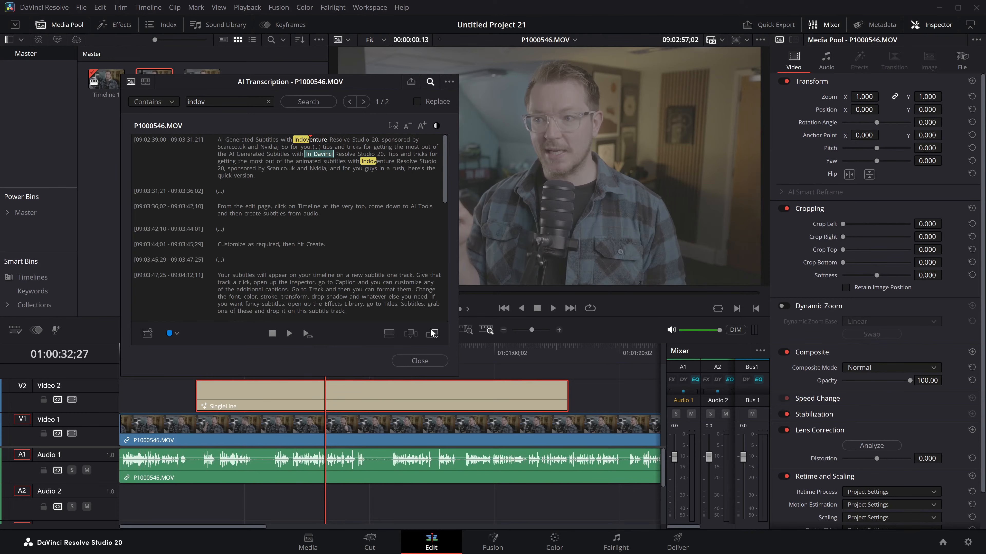
Step: Close the transcription and review the SingleLine subtitles on the timeline through to 01:01:03;07
left_click(430, 364)
left_click(343, 397)
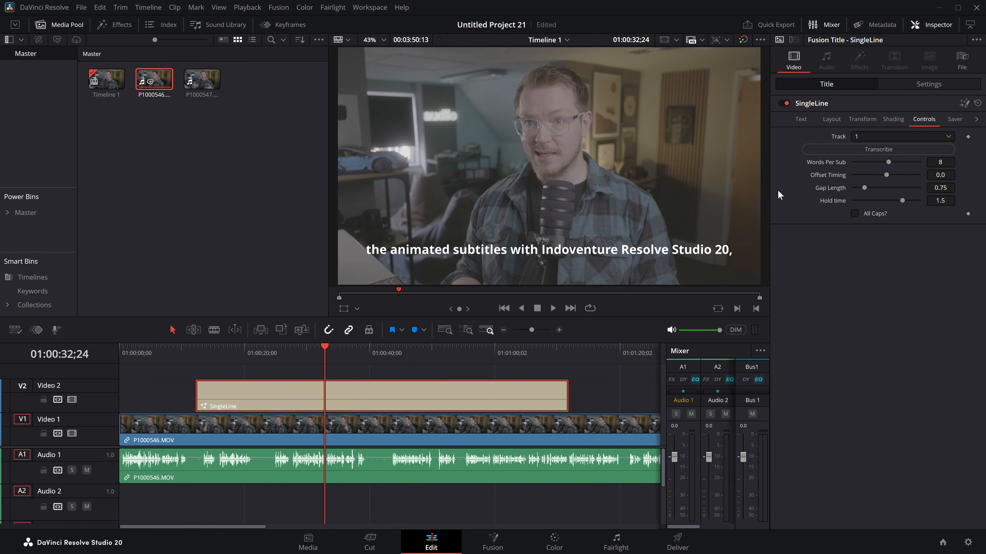
left_click_drag(319, 355, 515, 356)
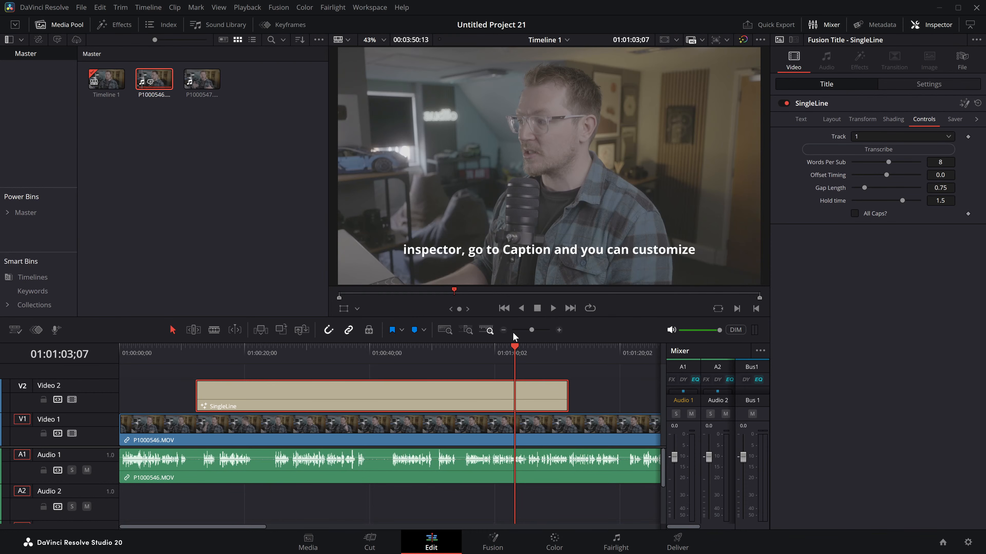
Step: Spread copies of the SingleLine title along Video 2, the last one near the clip's end, and place the playhead at 01:03:13;07
left_click(504, 331)
left_click(504, 330)
left_click_drag(180, 397, 464, 400)
left_click(421, 351)
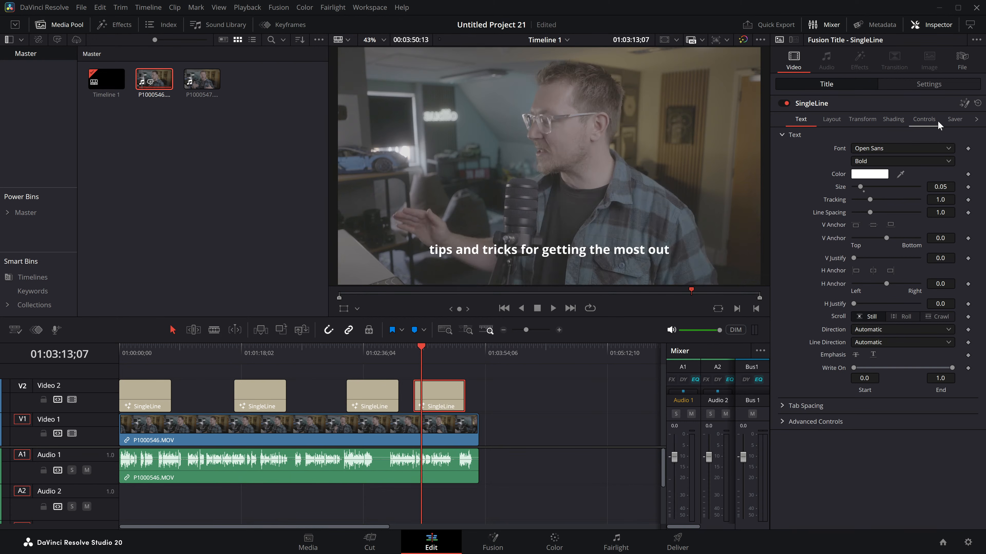
Step: Shift the last SingleLine title about 2 seconds later and transcribe its subtitles again from audio track 1
left_click(930, 123)
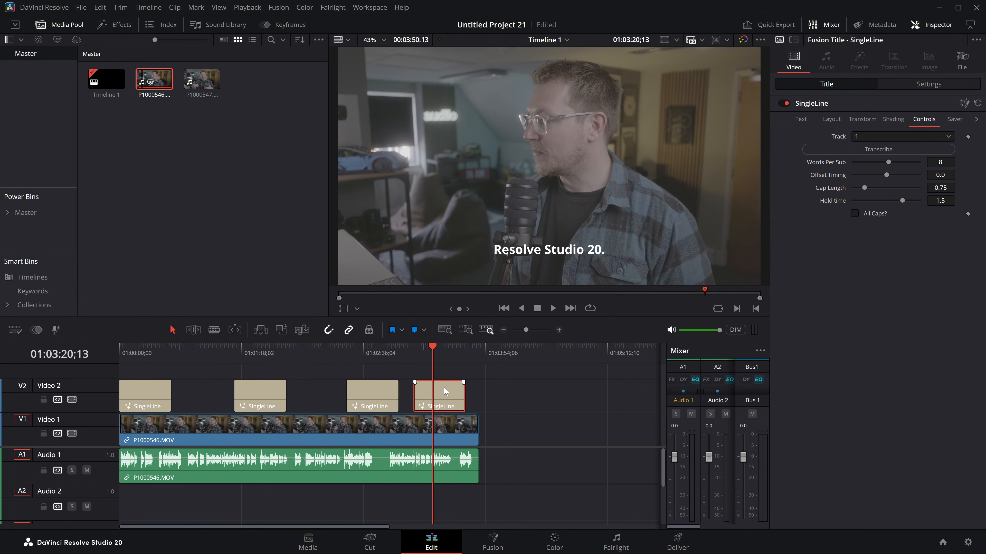
mouse_move(447, 405)
left_mouse_down()
mouse_move(459, 404)
mouse_move(443, 402)
left_mouse_up()
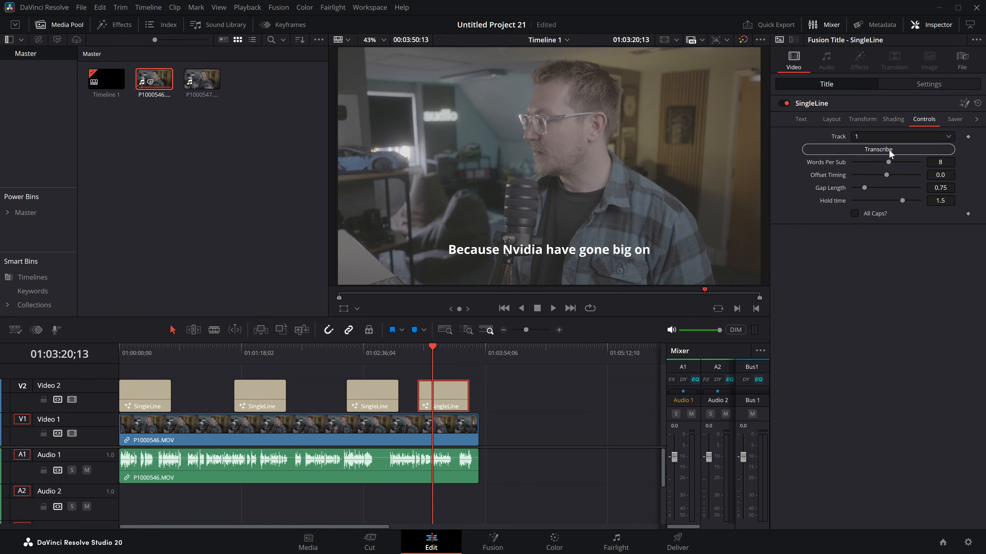
Step: Play back the last SingleLine title to check its subtitles against the speech up to 01:03:32;07
left_click(419, 354)
key("space")
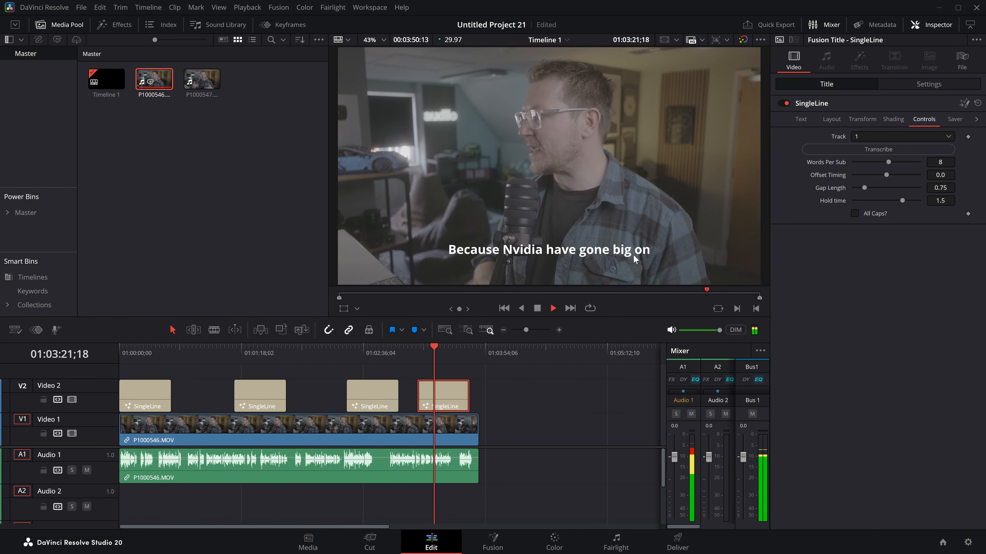
key("space")
left_click(449, 355)
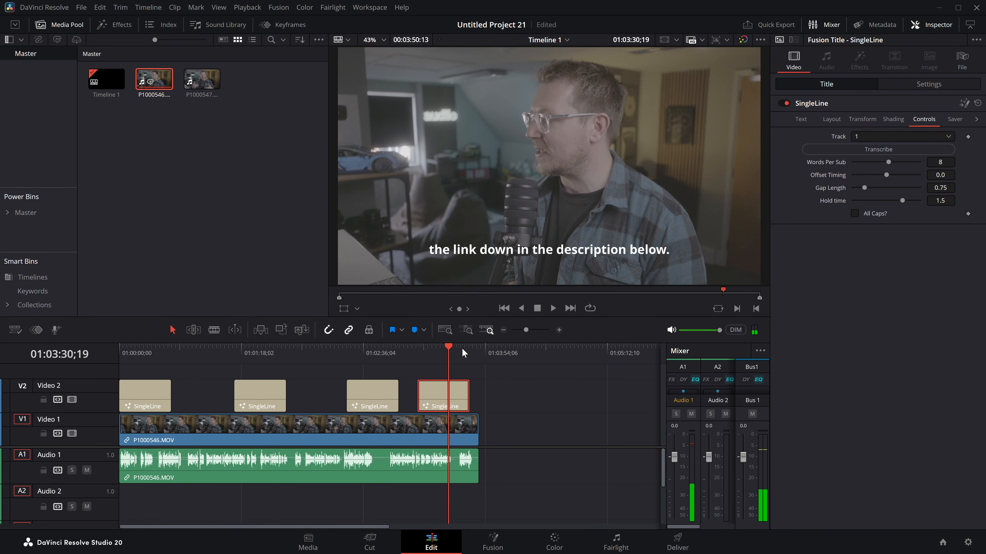
left_click(293, 430)
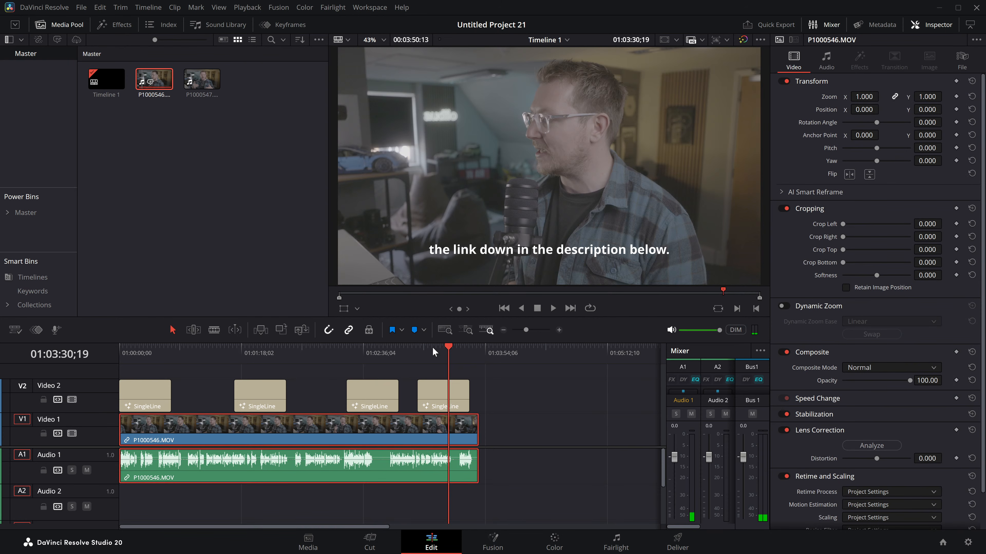
key("space")
key("space")
Step: Delete every SingleLine title on Video 2 except the first one
left_click(388, 394)
key("Delete")
key("Delete")
left_click(267, 394)
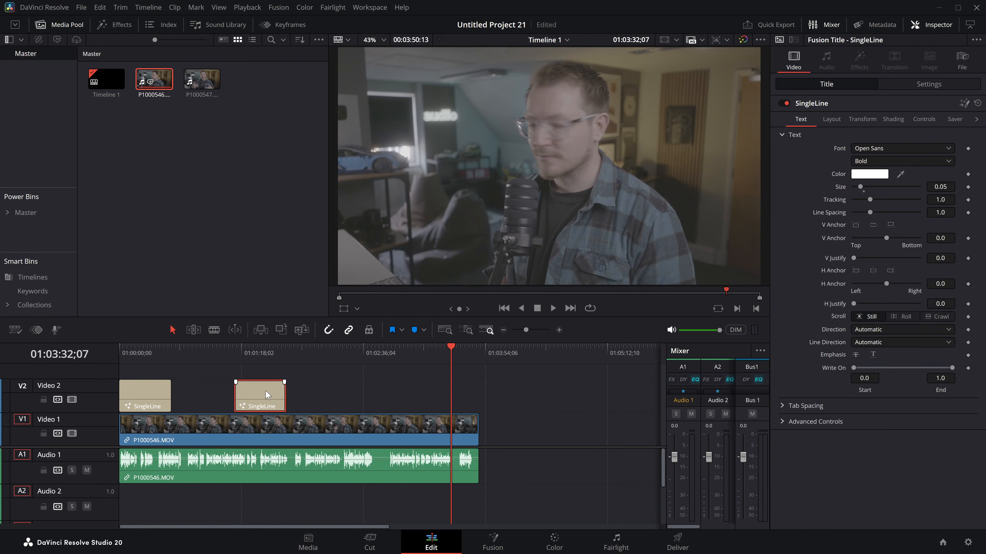
key("Delete")
Step: Move the remaining SingleLine title to start at about 01:01:22 and play the timeline from there
left_click(145, 395)
left_click_drag(151, 391, 280, 392)
left_click(249, 355)
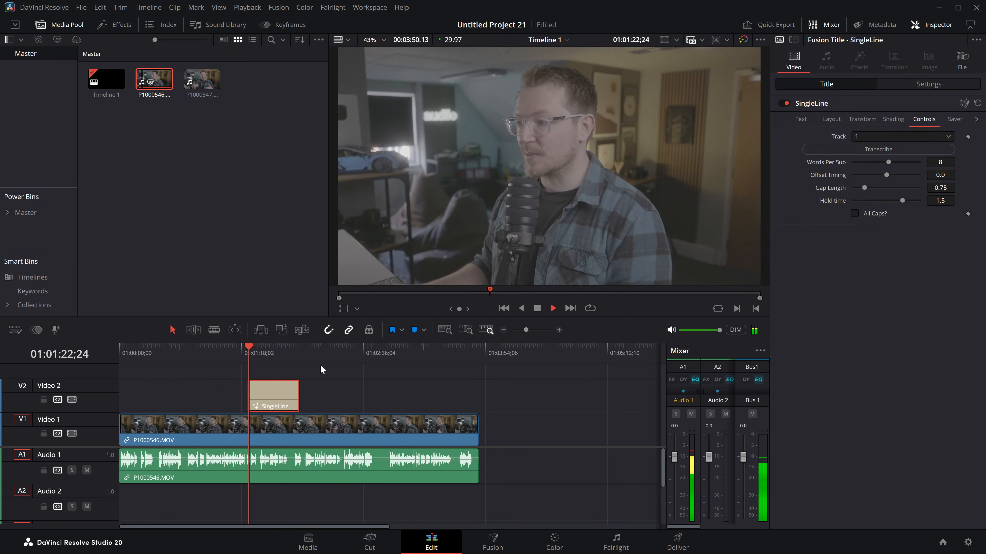
Step: Extend the SingleLine title's start about 5 seconds earlier, transcribe it again, and play from its beginning
left_click_drag(247, 393, 239, 393)
left_click(860, 153)
left_click(240, 352)
key("space")
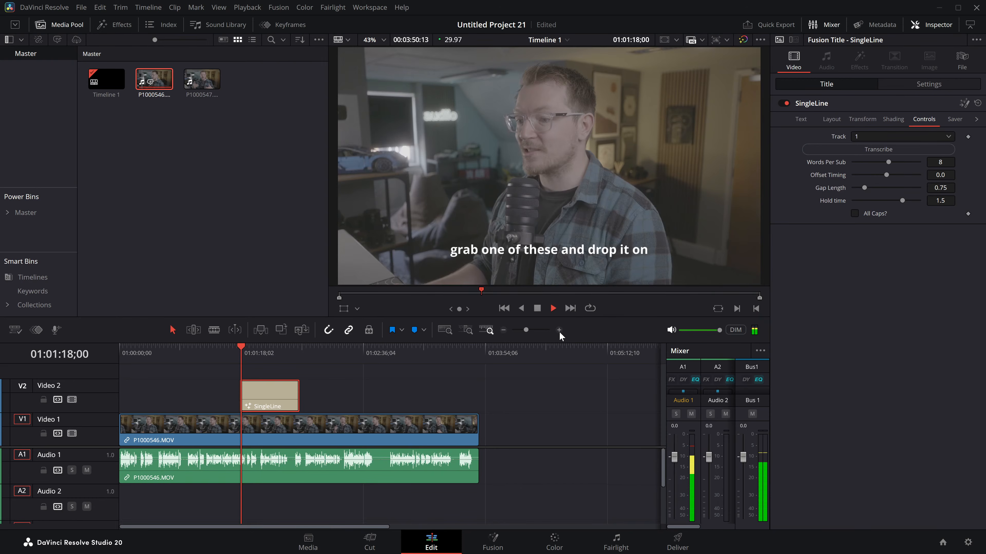
Step: Delete the remaining SingleLine title from Video 2
left_click(559, 330)
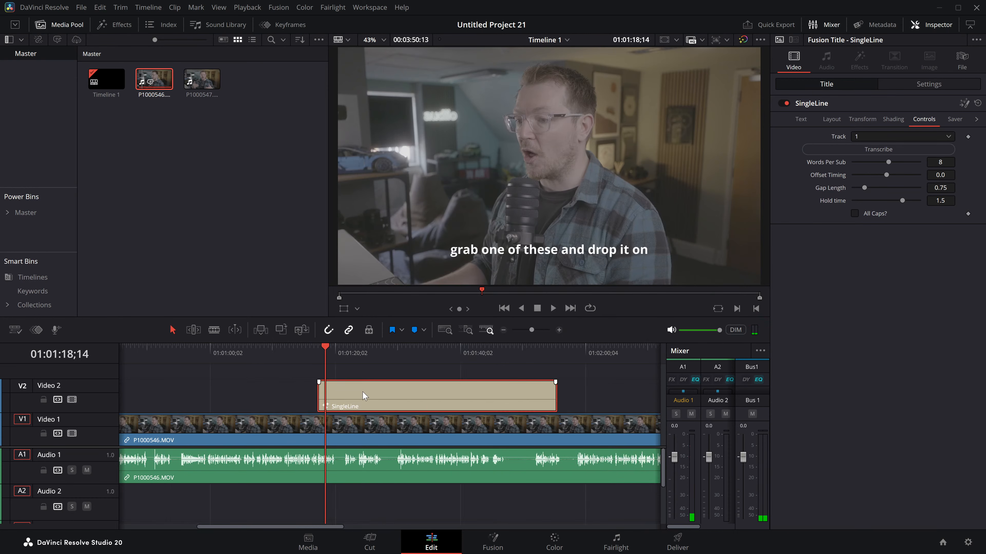
key("Delete")
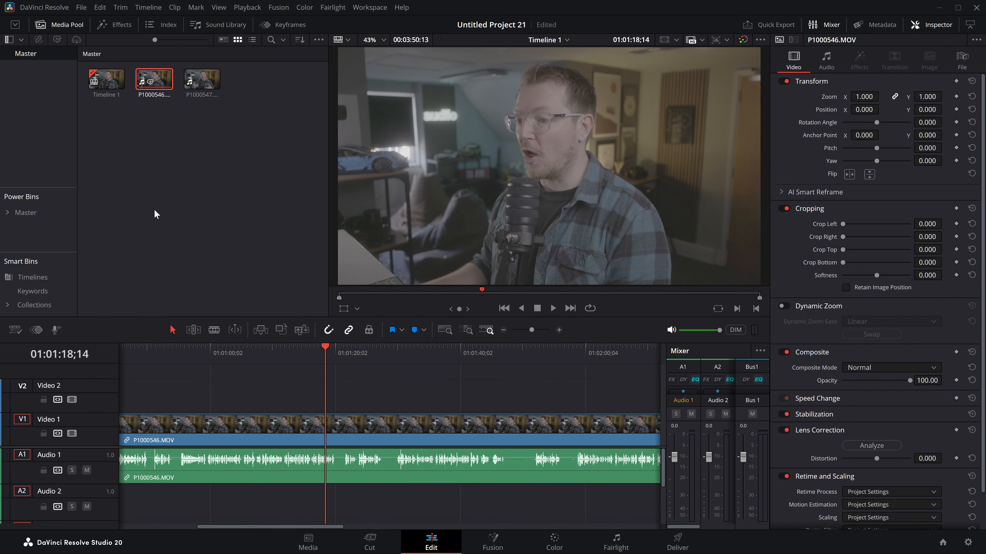
Step: Create a new timeline named Shorts in the Master bin
right_click(138, 137)
left_click(361, 141)
right_click(235, 141)
mouse_move(265, 146)
left_click(447, 148)
type("Shorets")
key("BackSpace")
key("BackSpace")
key("BackSpace")
type("ts")
key("Return")
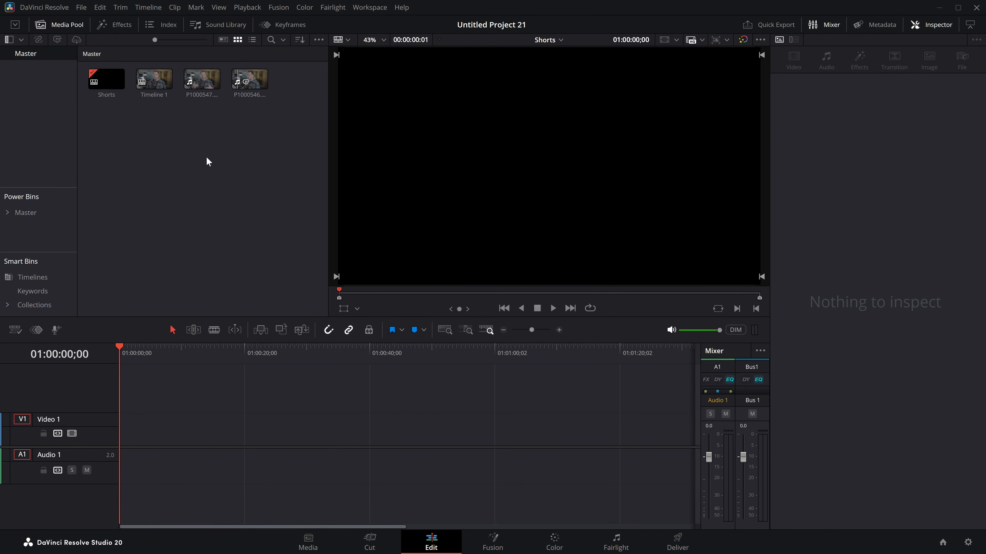
Step: Place a section of P1000546.MOV on the Shorts timeline and cut it into two adjoining clips totalling about 35 seconds
left_click(244, 83)
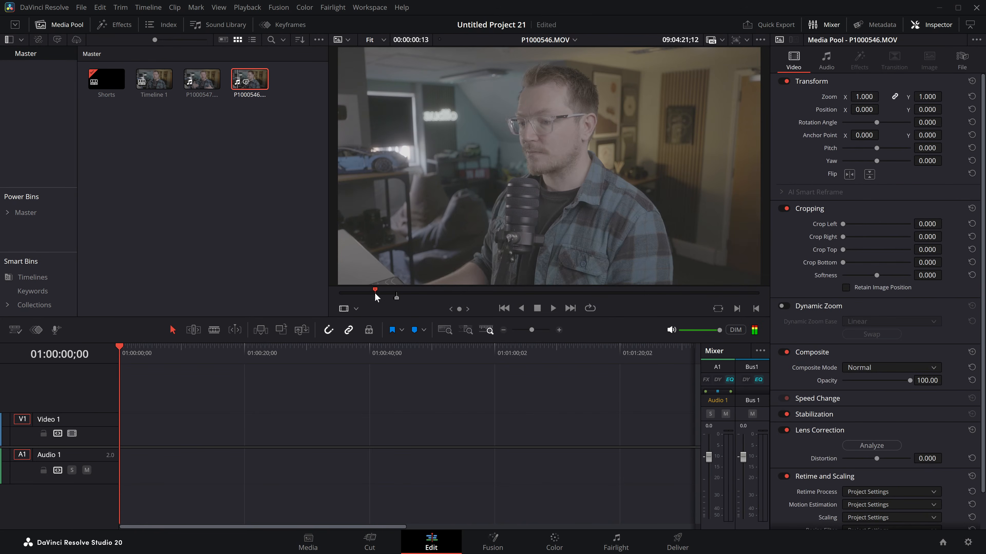
left_click_drag(378, 293, 392, 294)
left_click_drag(456, 227, 341, 429)
key("super")
key("super")
key("Delete")
left_click(195, 332)
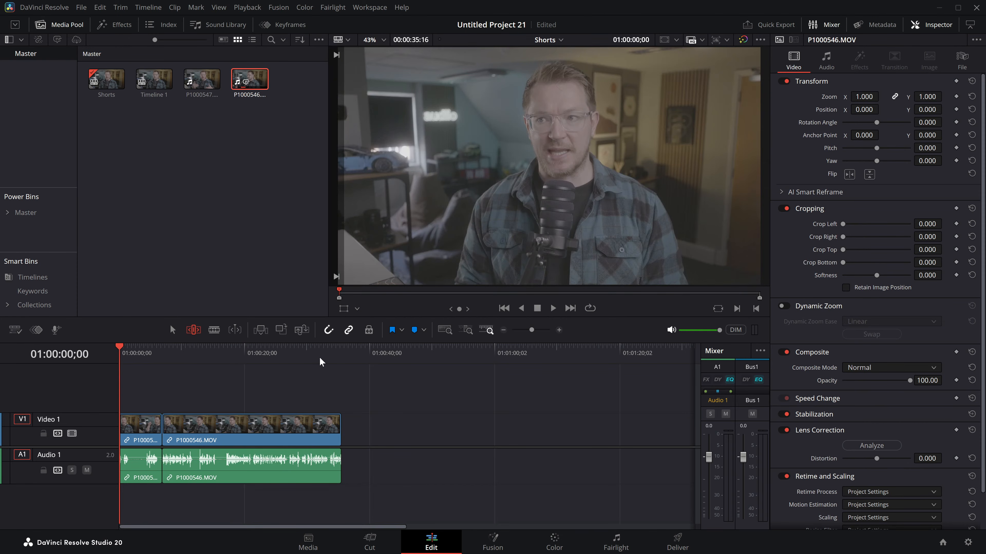
Step: Add the SingleLine title above the Shorts clips, spanning about 2 to 32 seconds
left_click(149, 222)
left_click(107, 26)
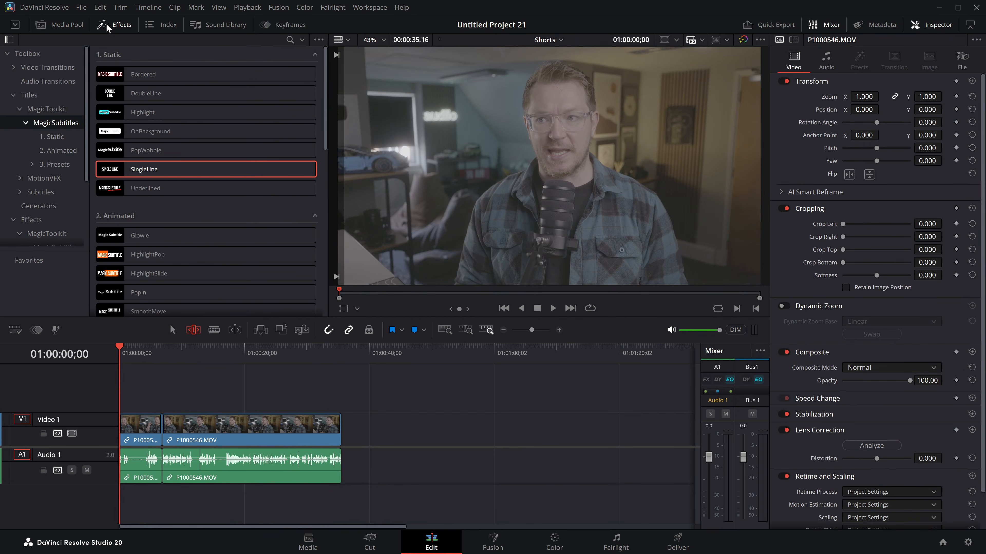
left_click_drag(144, 171, 317, 400)
Step: Try to transcribe audio track 1 into the Shorts title and scrub the playhead across it to check the subtitles
left_click(925, 120)
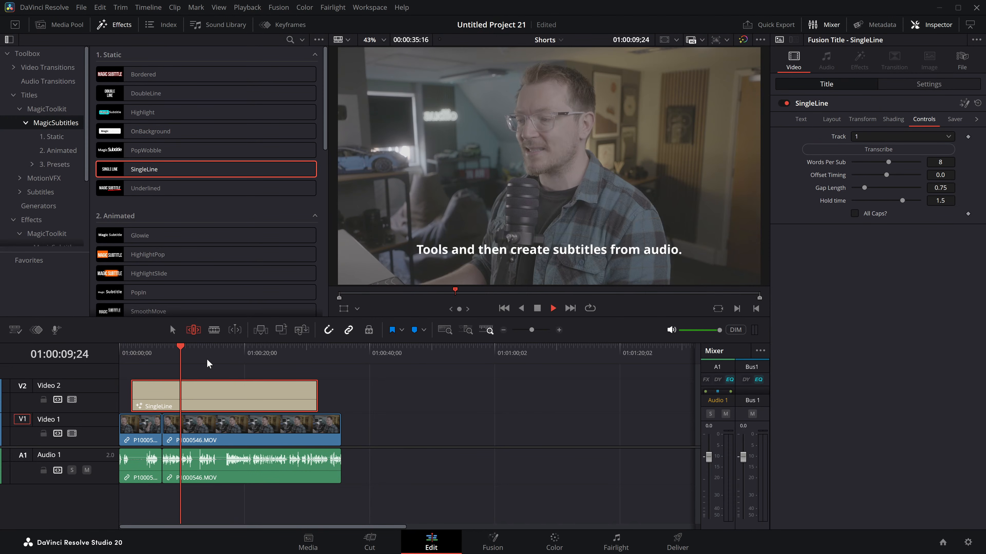
left_click_drag(219, 360, 141, 366)
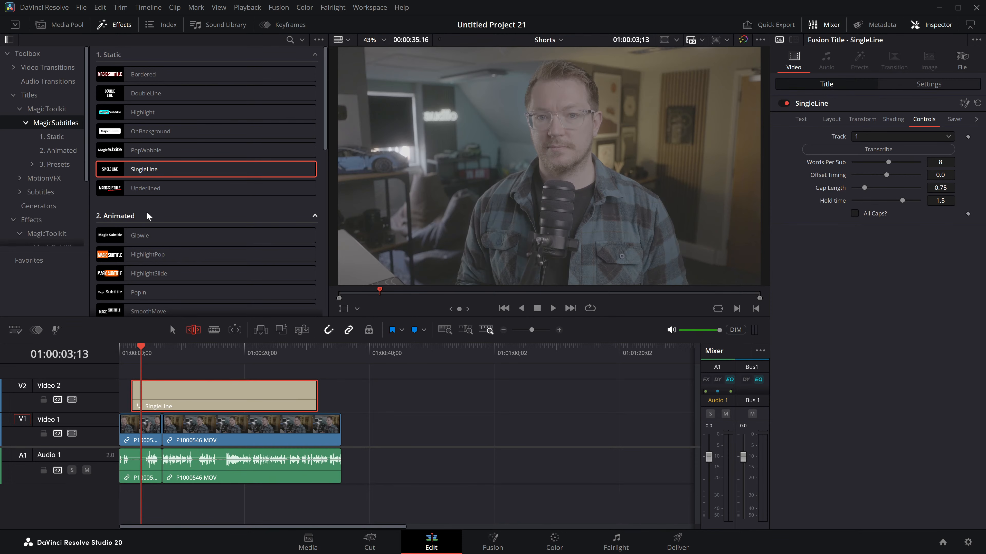
mouse_move(186, 361)
left_mouse_down()
mouse_move(274, 353)
mouse_move(192, 353)
left_mouse_up()
left_click(888, 149)
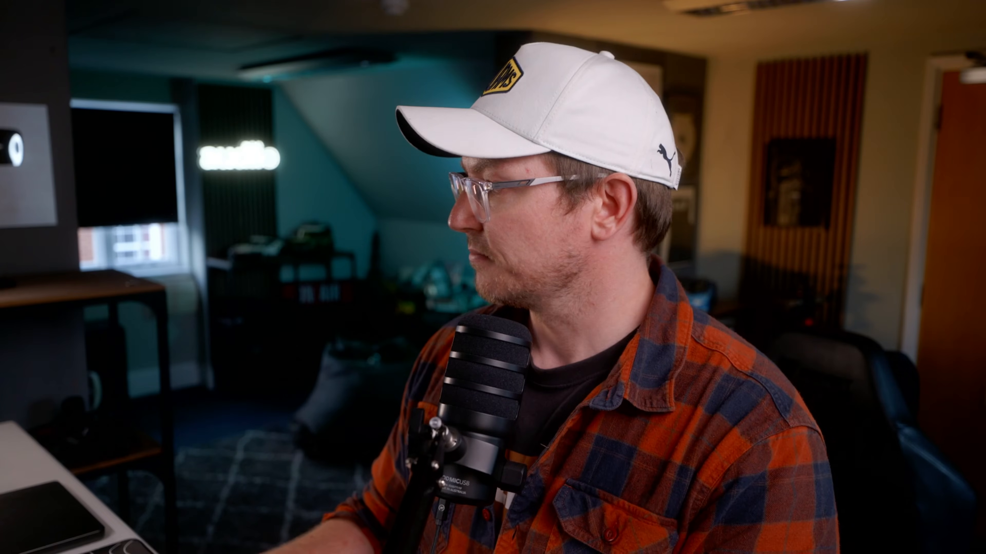
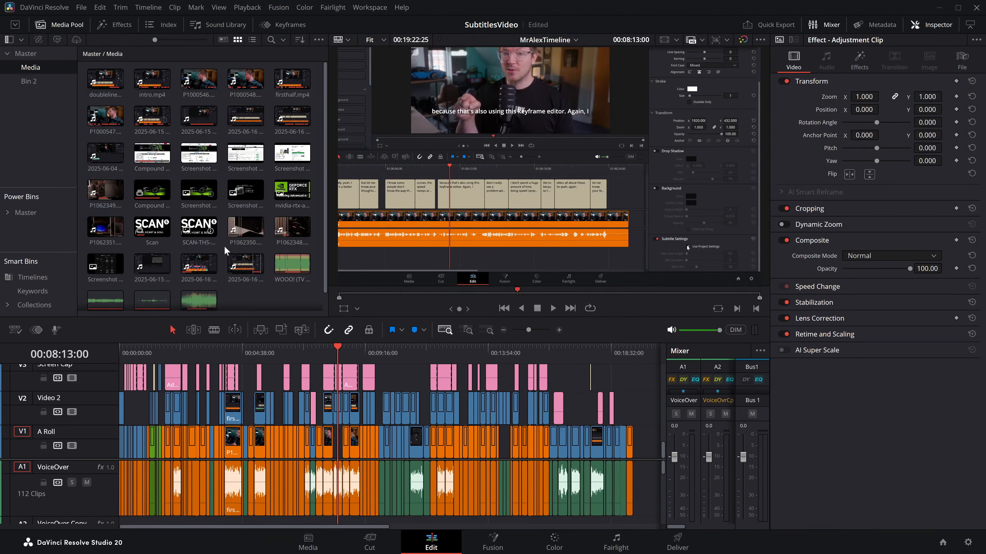
Step: Run audio transcription on MrAlexTimeline from the Timelines smart bin
scroll(239, 273, "down", 1)
left_click(32, 55)
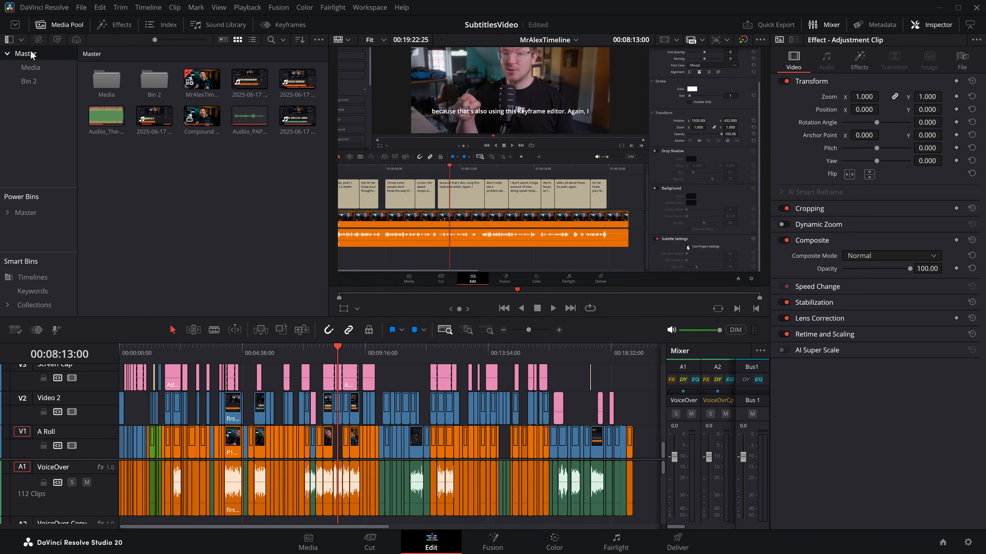
left_click(28, 277)
right_click(104, 80)
mouse_move(138, 221)
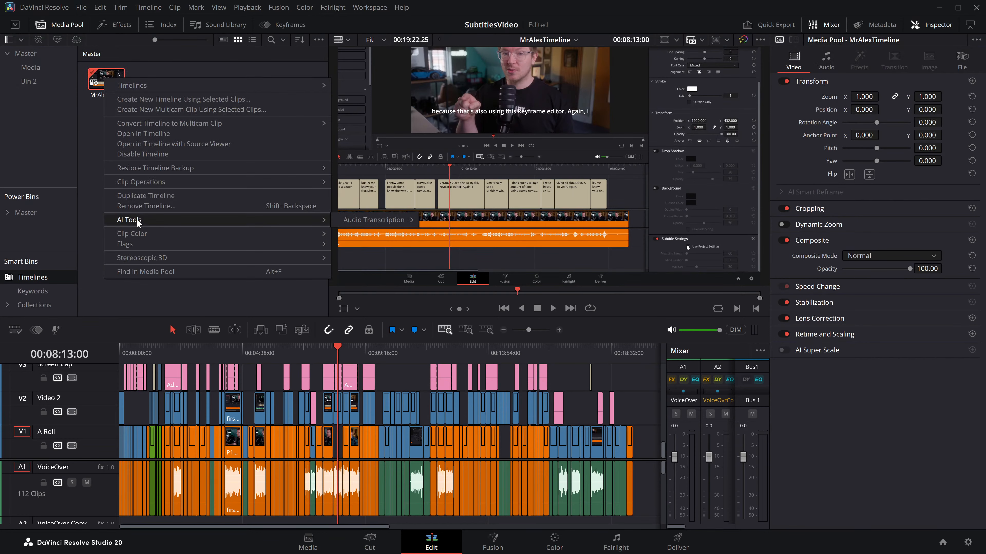
mouse_move(376, 221)
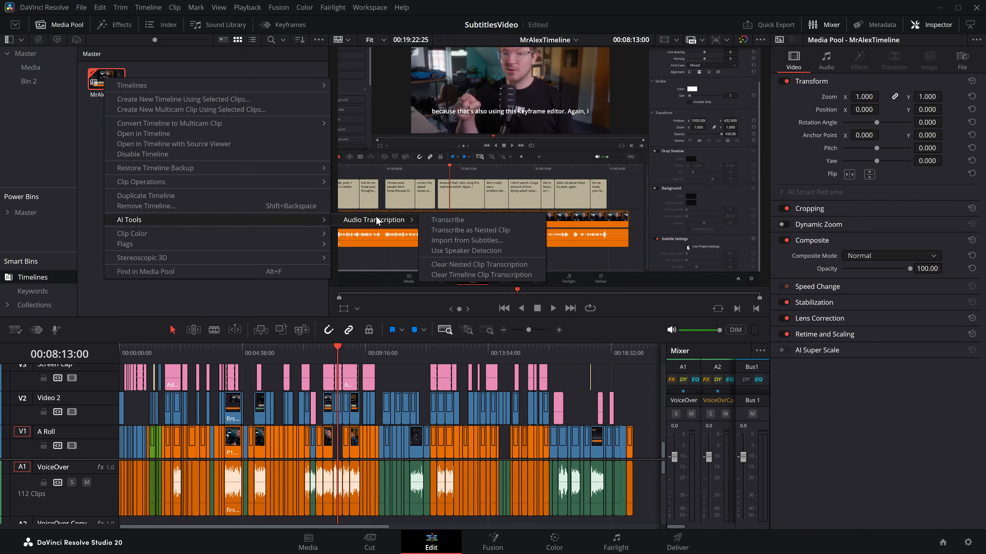
left_click(450, 220)
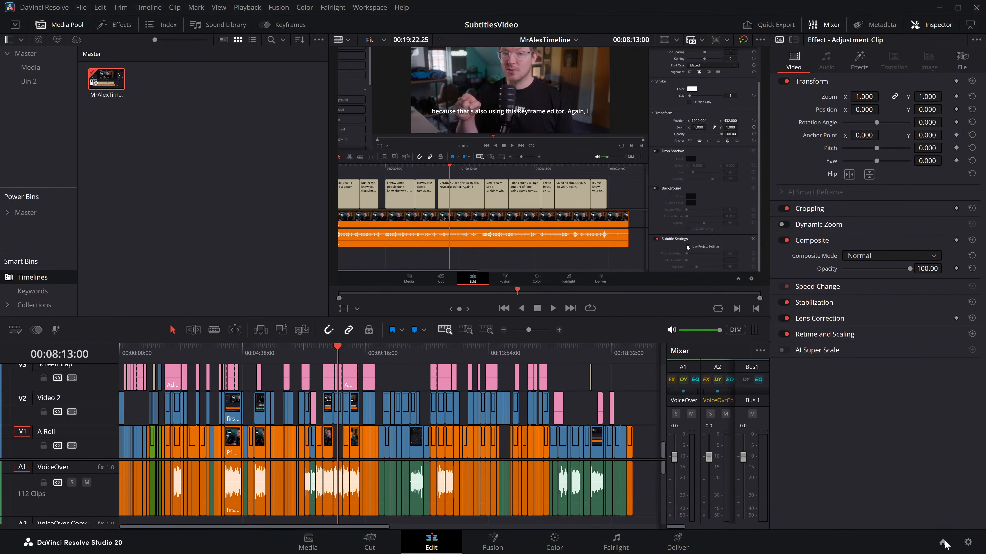
Step: Open the project Untitled Project 21 and delete the last four clips from its Shorts timeline
left_click(943, 542)
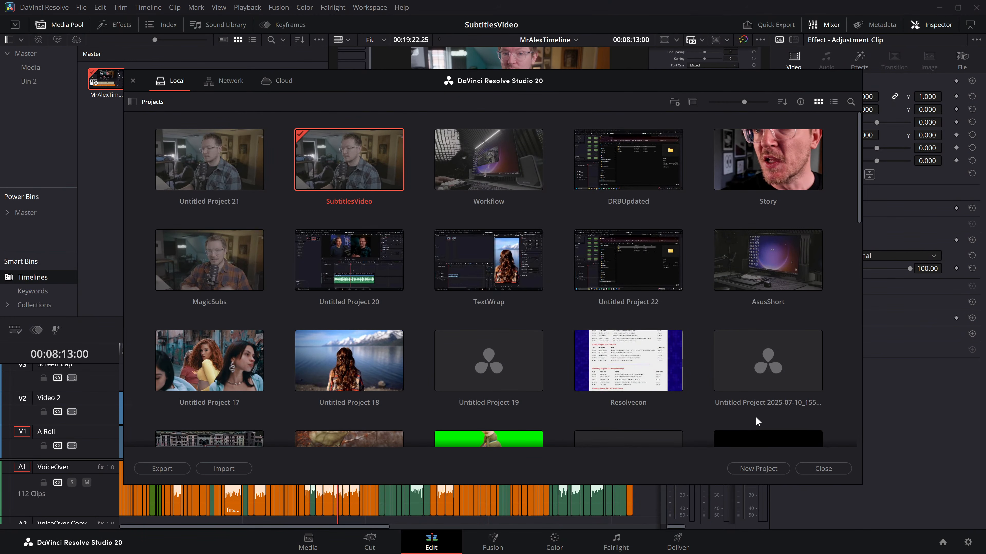
double_click(219, 157)
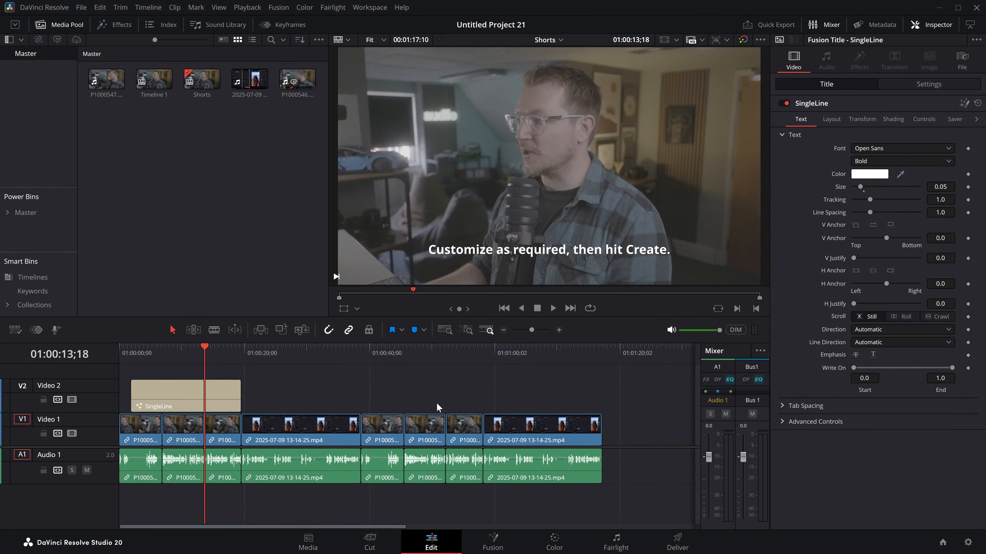
left_click_drag(381, 390, 569, 454)
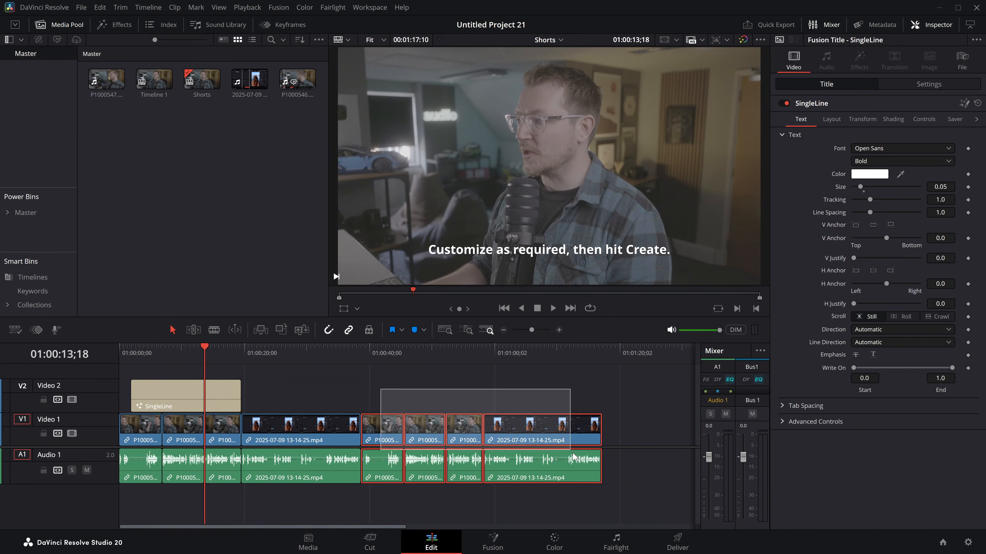
key("Delete")
Step: Extend the SingleLine title to the end of the last remaining Shorts clip and transcribe audio track 1 into it
left_click(258, 416)
left_click_drag(235, 391, 359, 390)
left_click(271, 353)
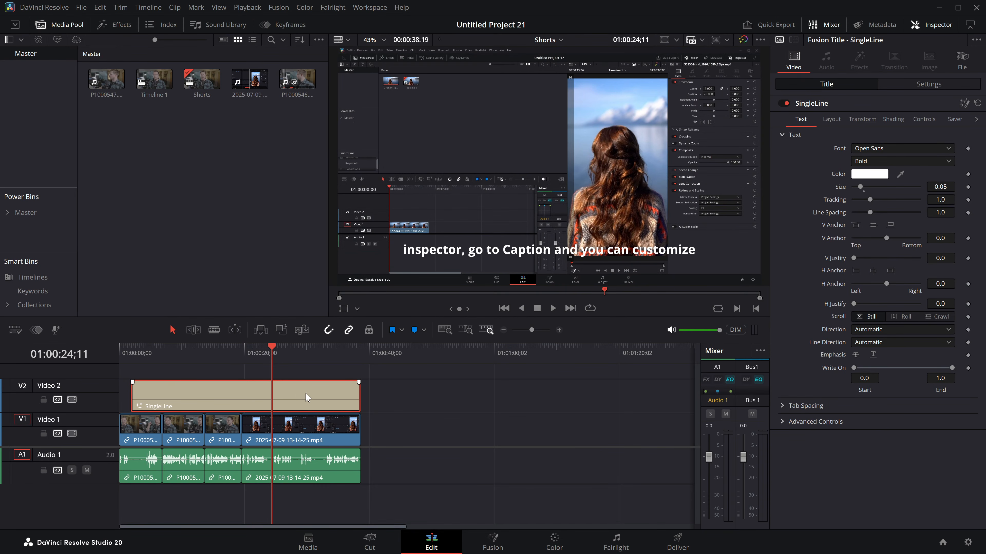
left_click(924, 120)
left_click(889, 150)
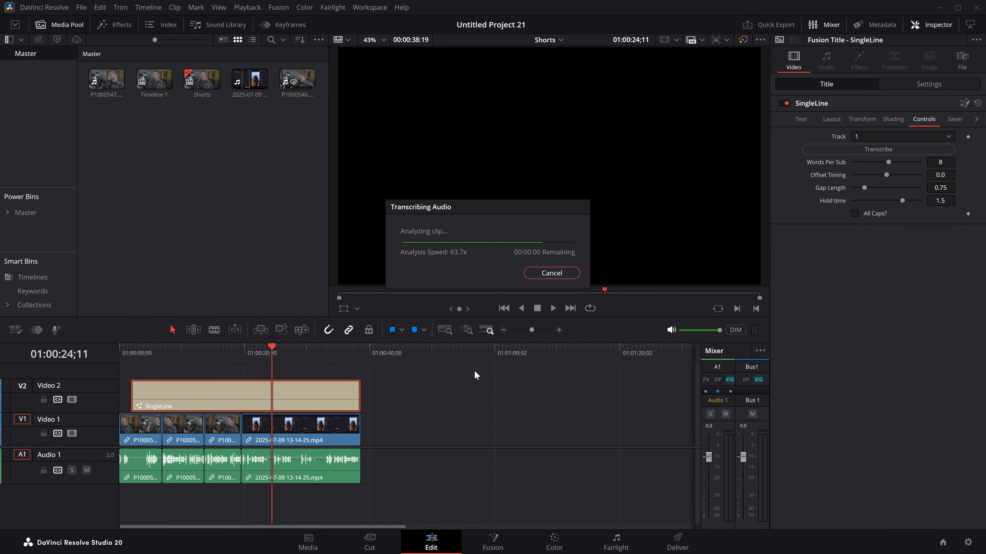
left_click_drag(273, 349, 234, 354)
left_click(238, 374)
left_click_drag(460, 440, 117, 427)
left_click(244, 373)
key("space")
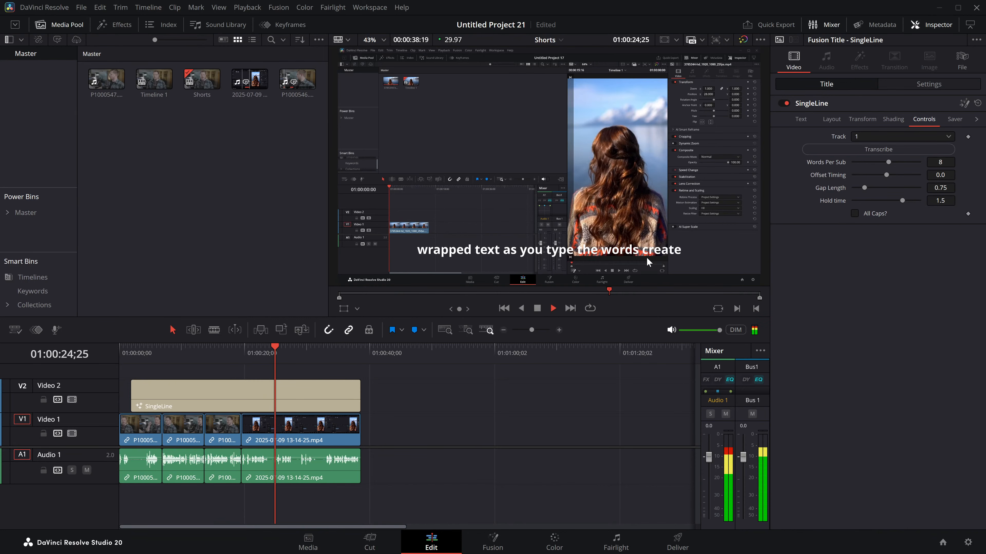
key("space")
key("Up")
left_click(259, 405)
key("ctrl+b")
left_click_drag(246, 396, 290, 399)
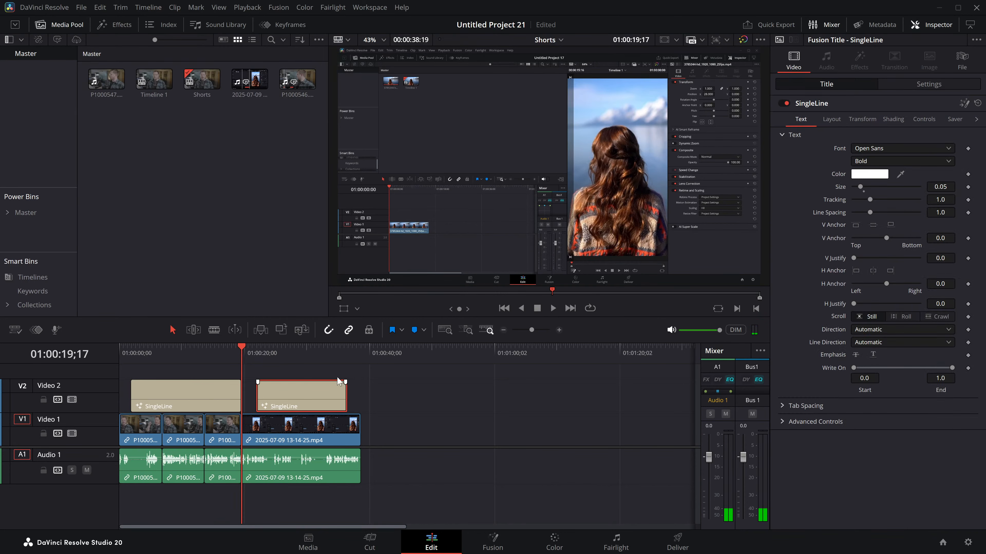
left_click(924, 122)
Step: Try starting the second SingleLine title slightly earlier, transcribe audio track 1 into it, and play the result
key("space")
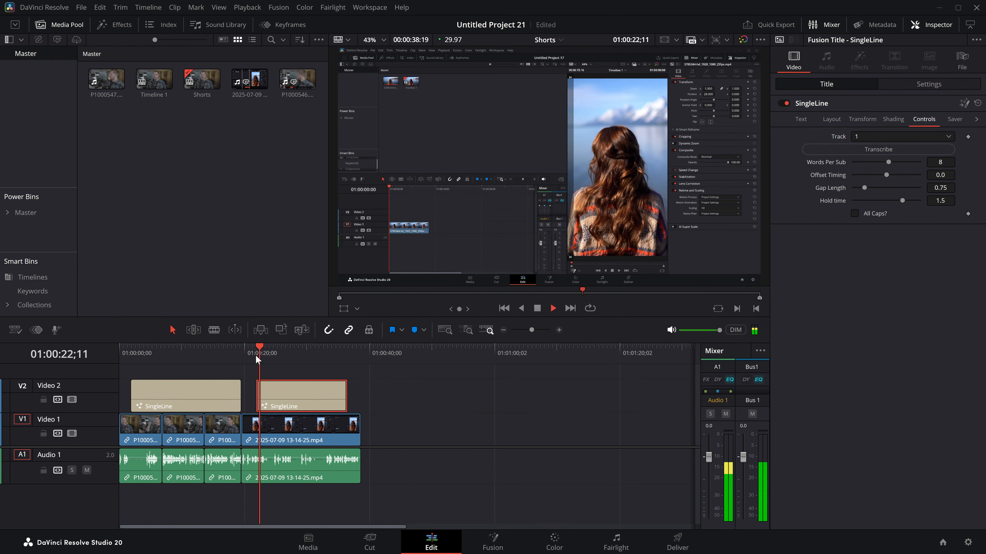
left_click_drag(258, 397, 254, 398)
left_click(287, 396)
left_click(865, 152)
left_click(252, 354)
key("space")
Step: Play the timeline from the start of the second title to check the timing of its subtitles
key("space")
Step: Extend the second SingleLine title's start back to the end of the first title and transcribe audio track 1 into it
left_click(250, 398)
left_click_drag(255, 396, 243, 396)
left_click(277, 389)
left_click(896, 150)
left_click(244, 354)
key("space")
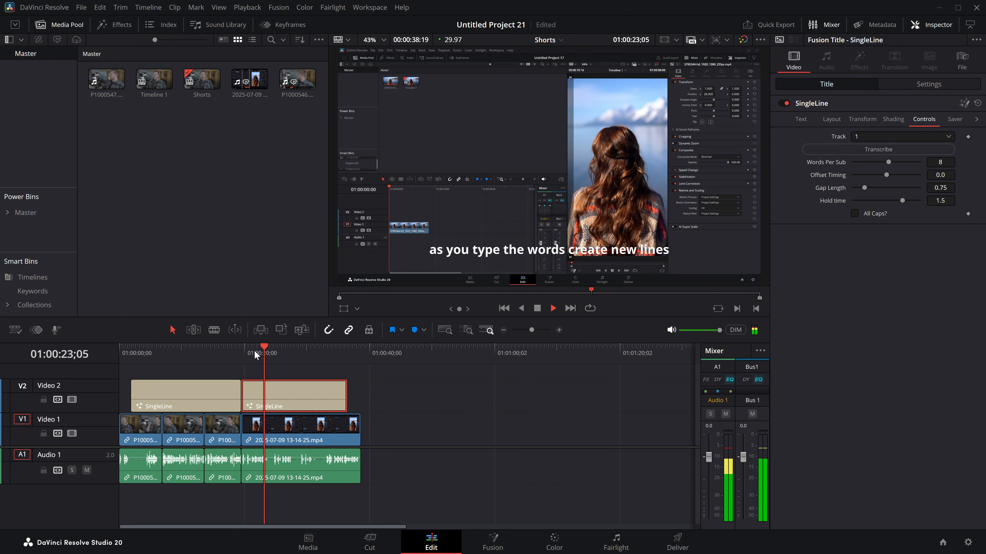
key("space")
key("space")
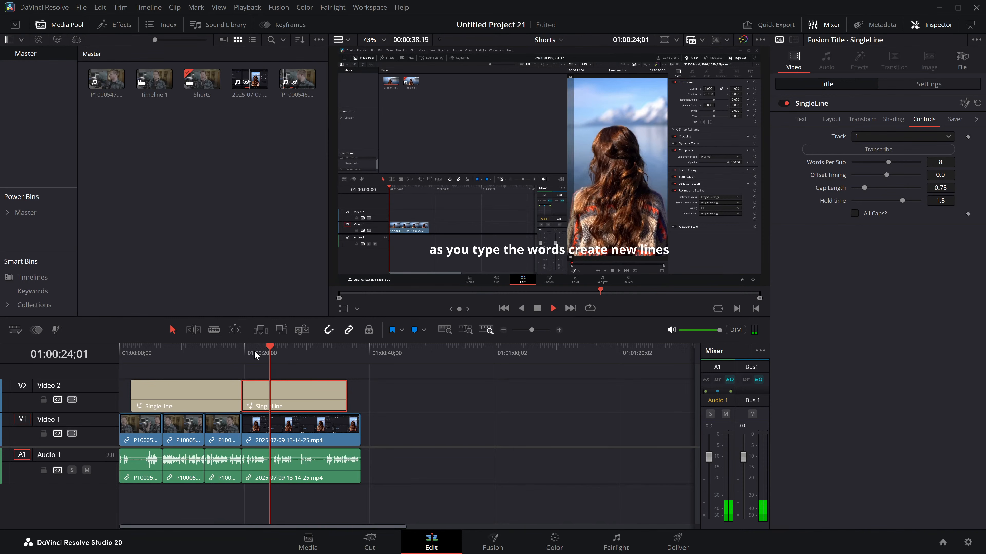
key("space")
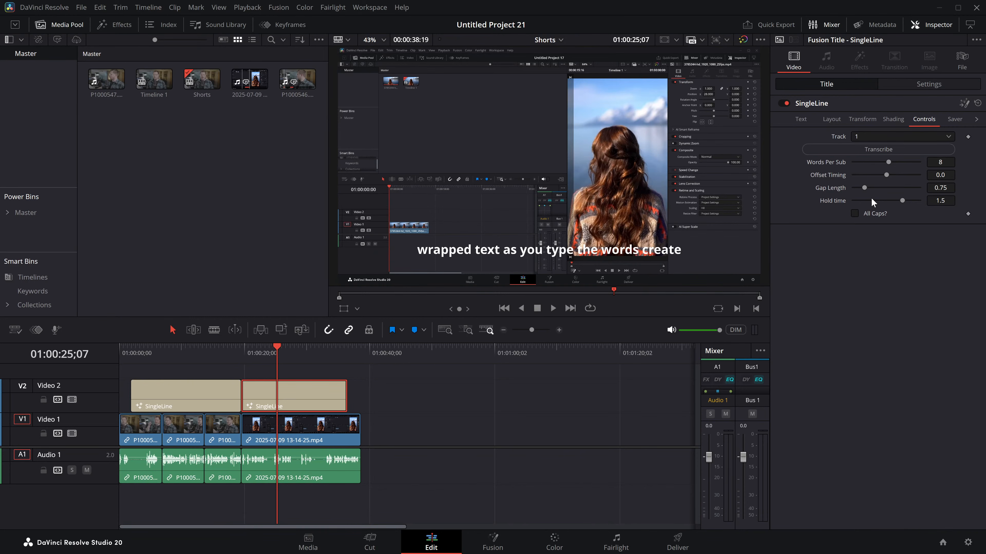
Step: Set the second title's font to Bebas Neue Regular, its size to 0.0709 and its tracking to 0.976
left_click(947, 120)
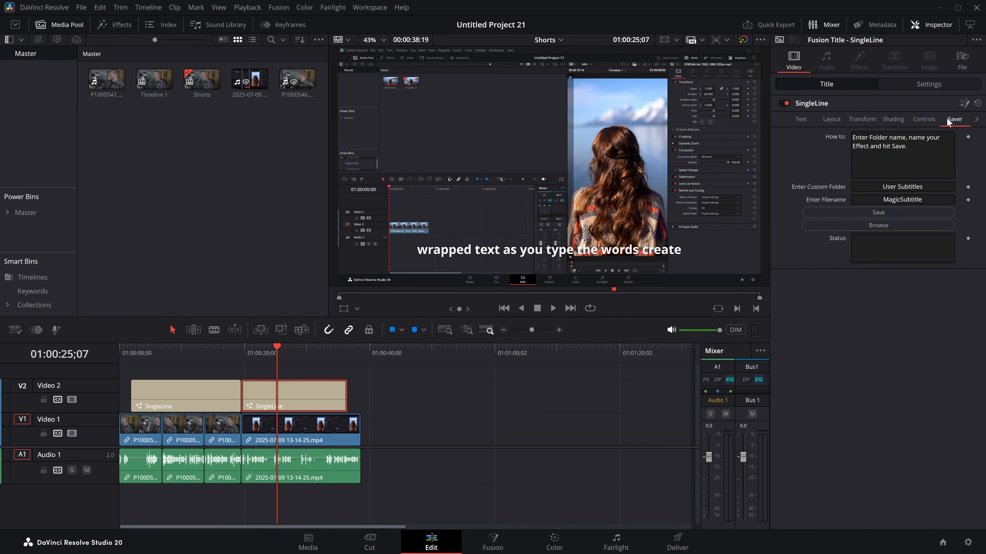
left_click(926, 119)
left_click(807, 122)
left_click(871, 147)
type("be")
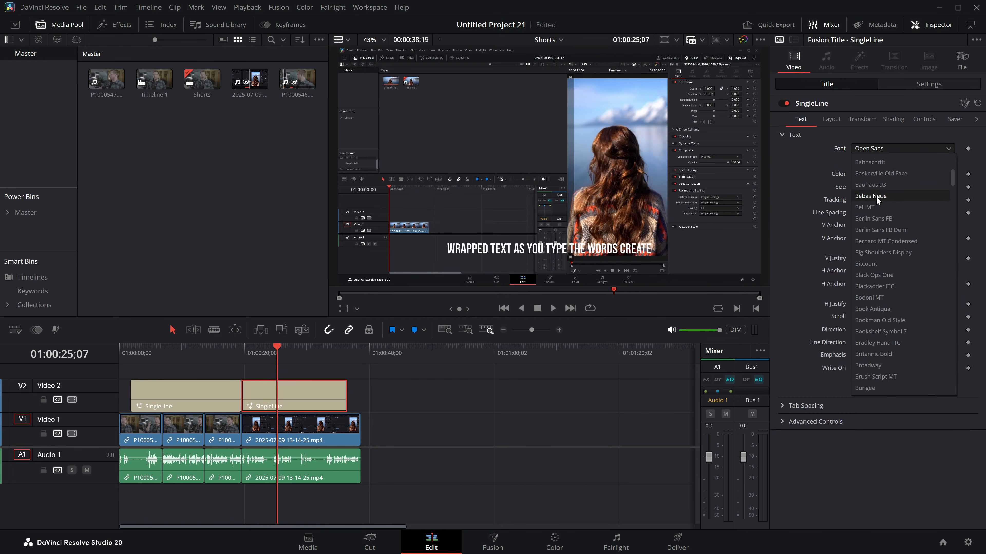
left_click(876, 195)
left_click_drag(861, 187, 869, 205)
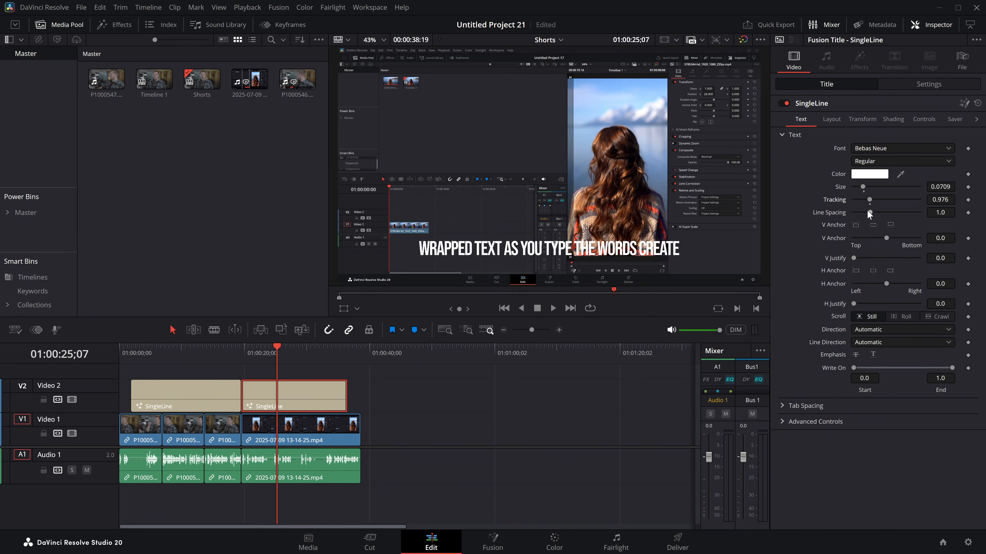
Step: Enable shading elements 2 and 3 on the second SingleLine title
left_click(893, 120)
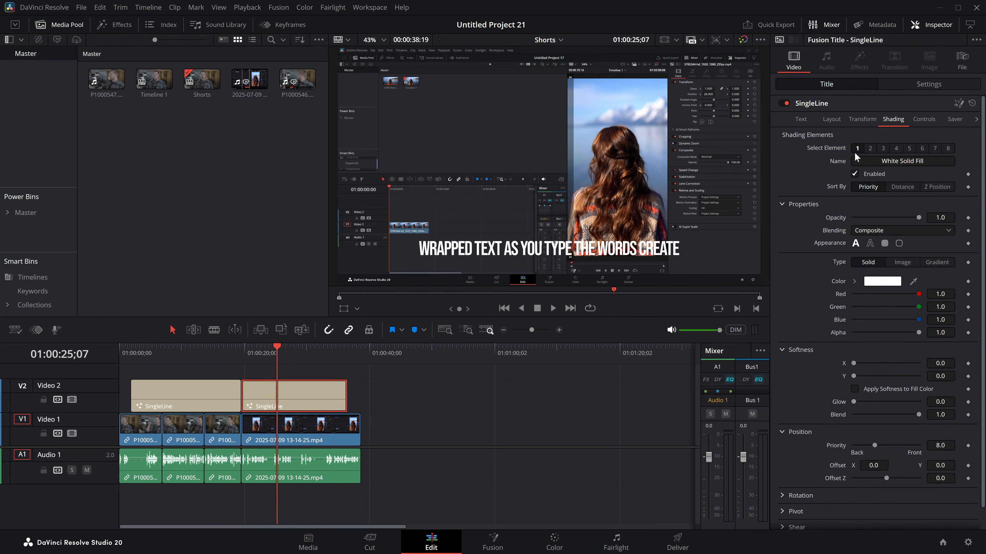
left_click(871, 149)
left_click(863, 173)
left_click(884, 148)
left_click(873, 173)
Step: Try the Blue Border shading element, number 4, on the second title
left_click(895, 146)
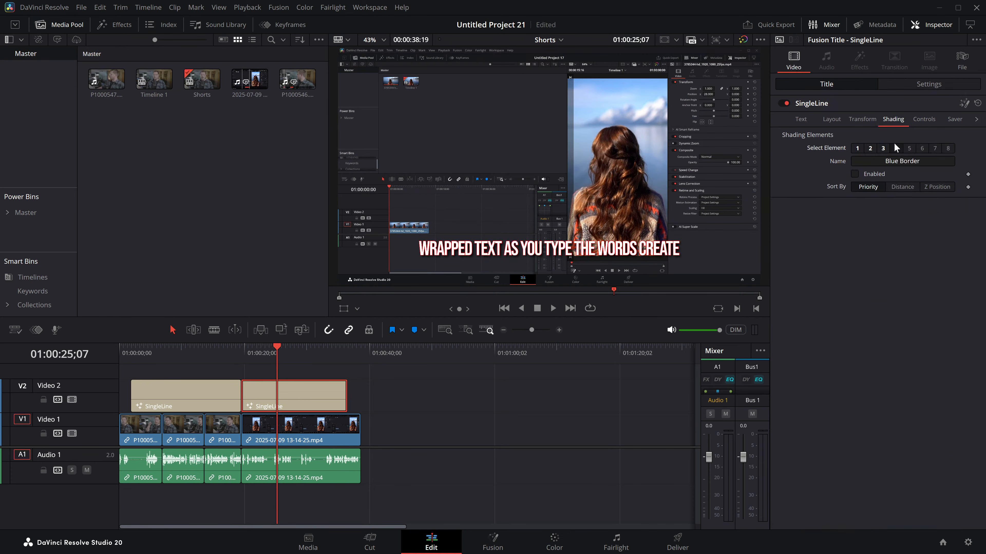
left_click(870, 174)
left_click(860, 175)
Step: Change the second title's font to Abhaya Libre
left_click(284, 365)
mouse_move(276, 351)
left_mouse_down()
mouse_move(249, 358)
mouse_move(288, 355)
mouse_move(269, 351)
left_mouse_up()
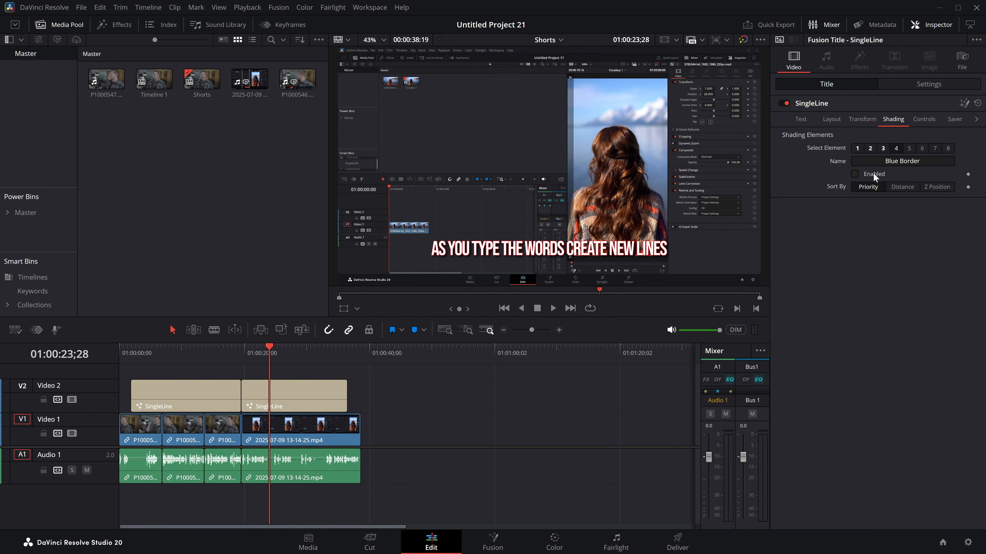
left_click(921, 125)
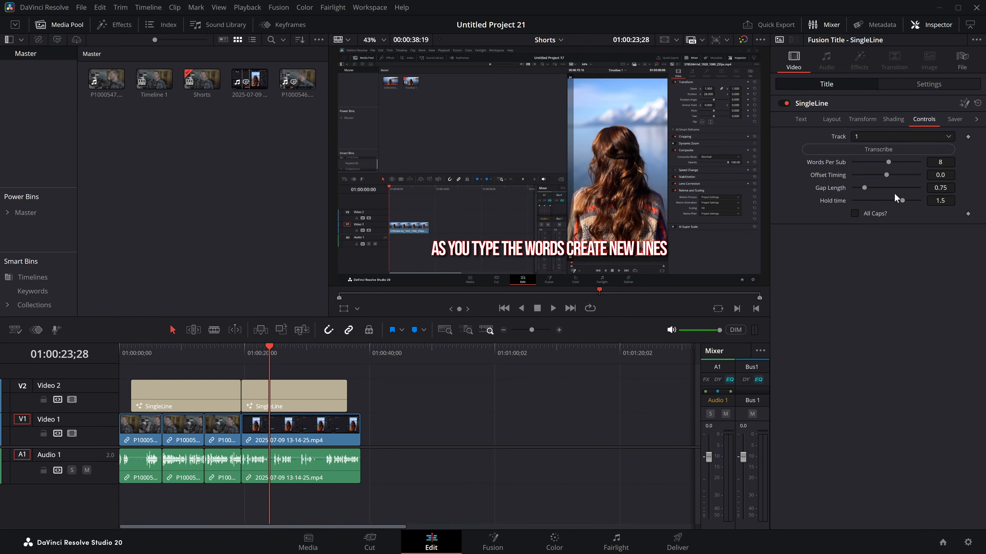
left_click(800, 119)
left_click(868, 149)
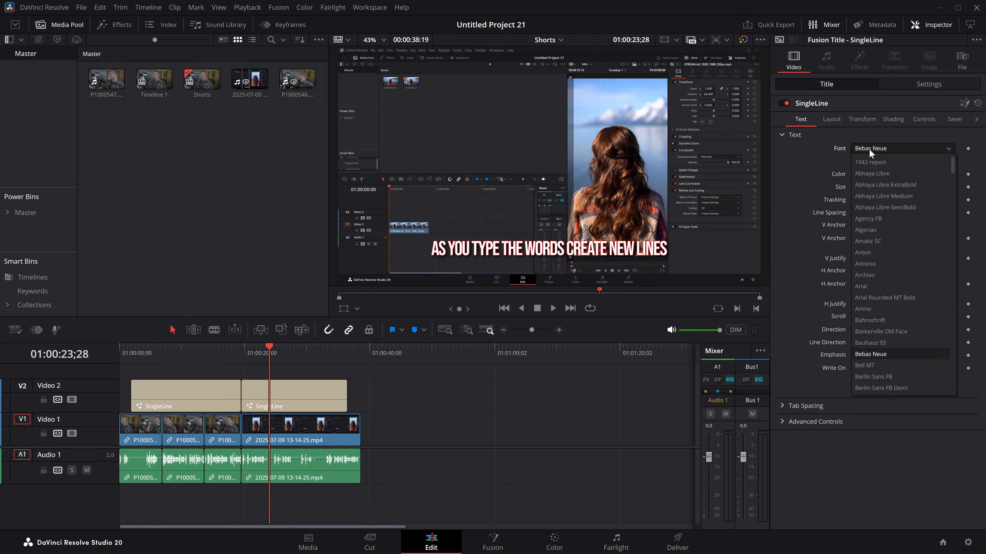
left_click(873, 173)
Step: Turn on All Caps for the second title and set its Words Per Sub to 3
left_click(926, 119)
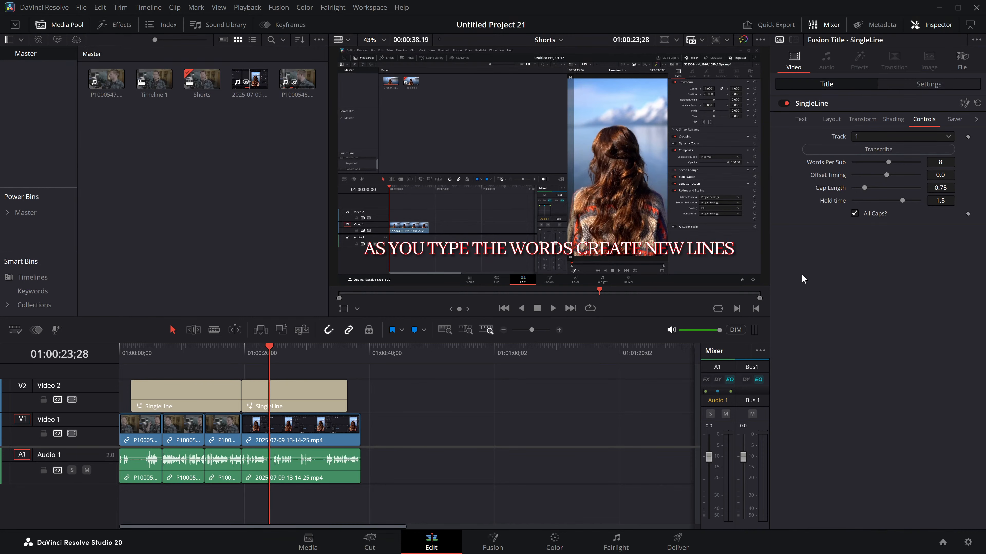
left_click(855, 213)
left_click(855, 213)
left_click_drag(889, 162, 865, 162)
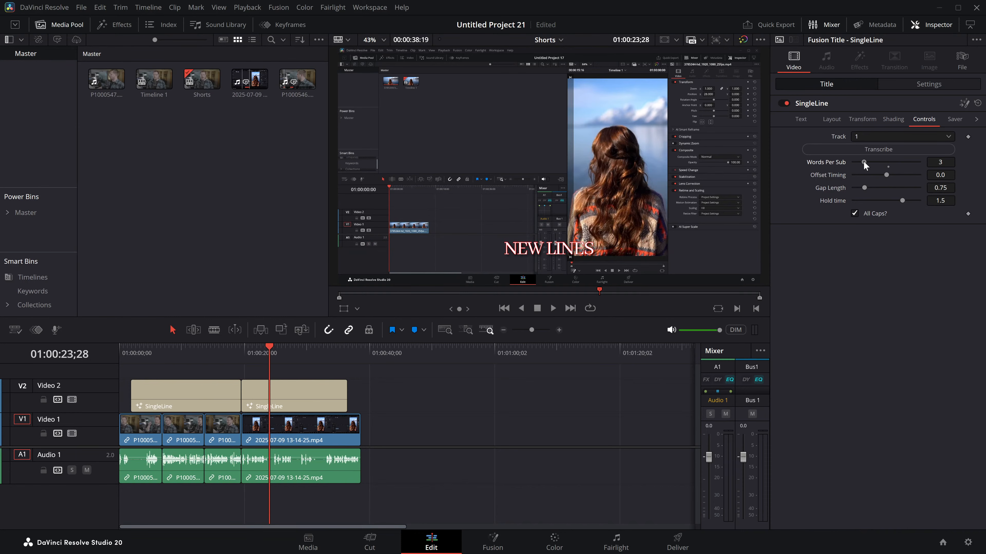
Step: Play several stretches between about 20 and 31 seconds to examine how the three-word subtitles match the speech
left_click(264, 360)
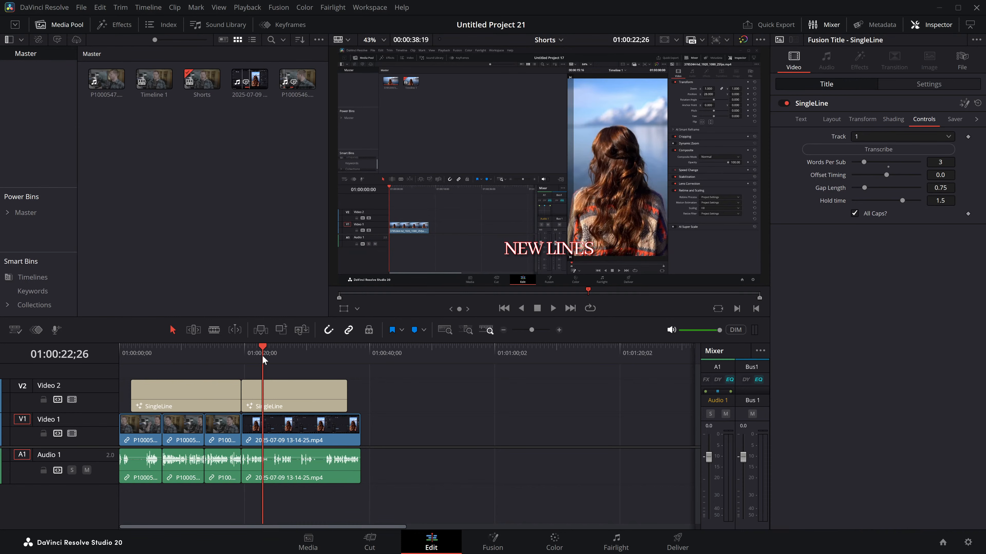
key("space")
left_click(281, 357)
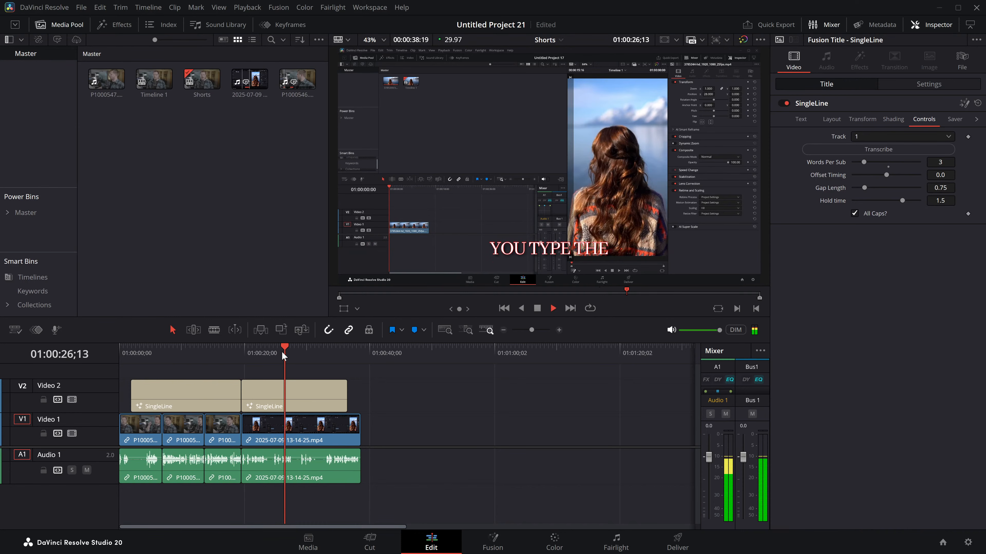
key("space")
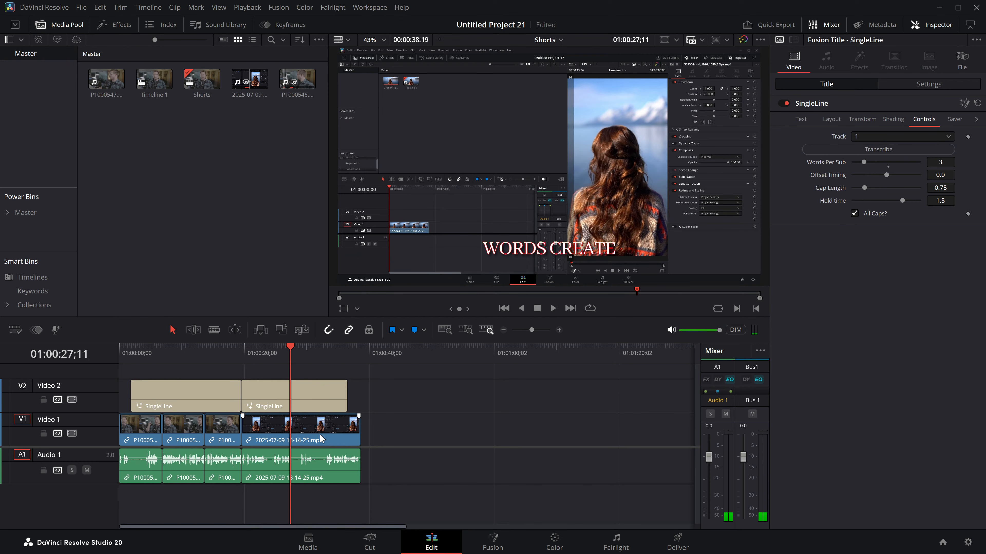
left_click(559, 329)
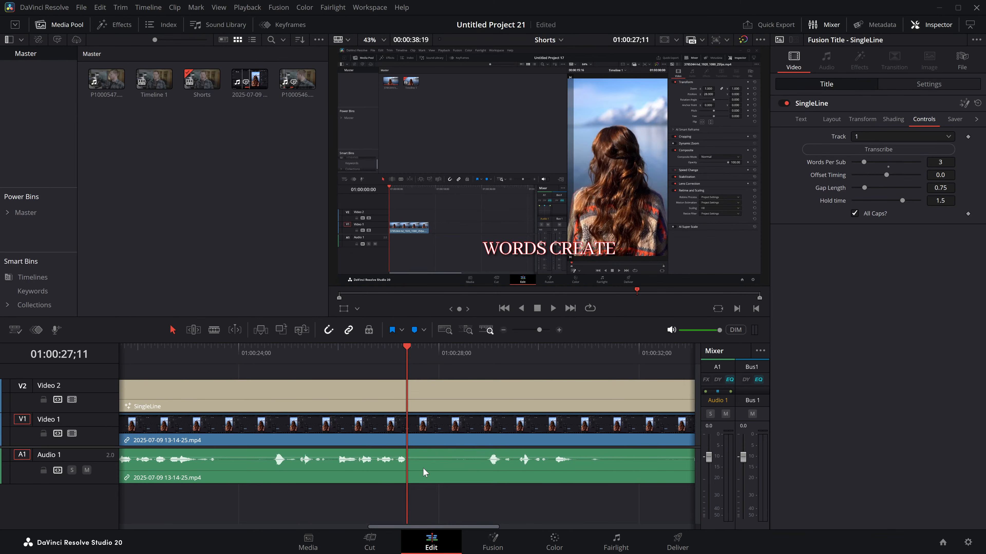
left_click(356, 359)
key("space")
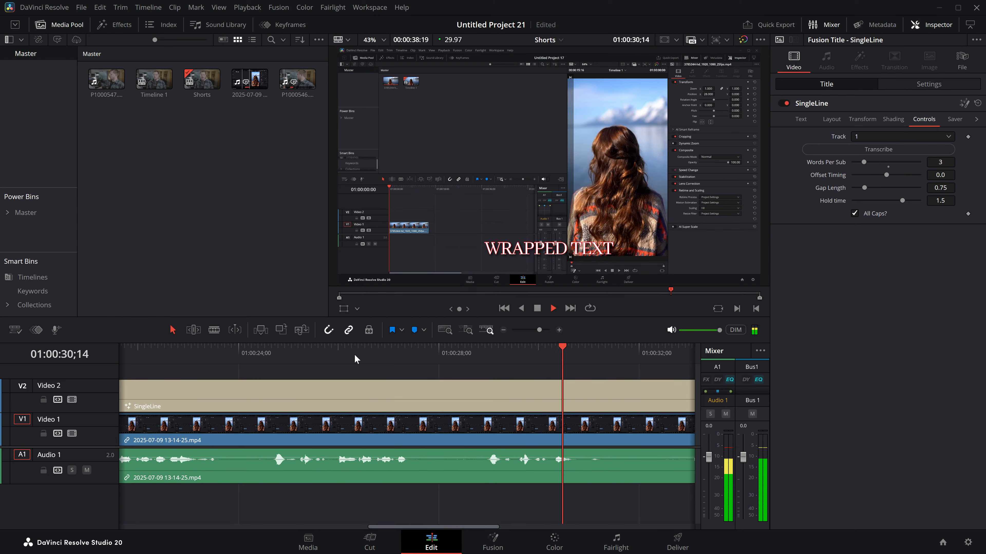
key("space")
left_click(503, 329)
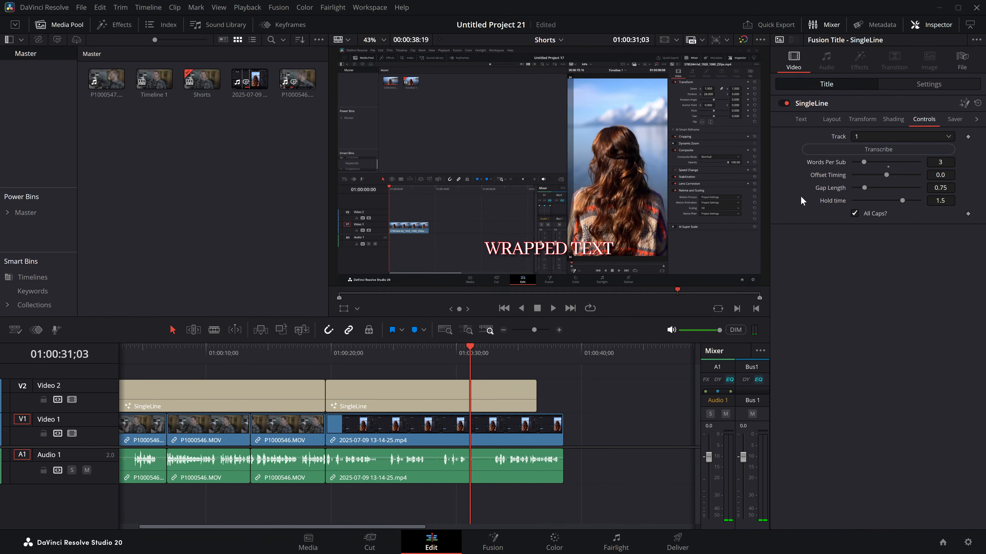
left_click_drag(367, 356, 333, 353)
key("space")
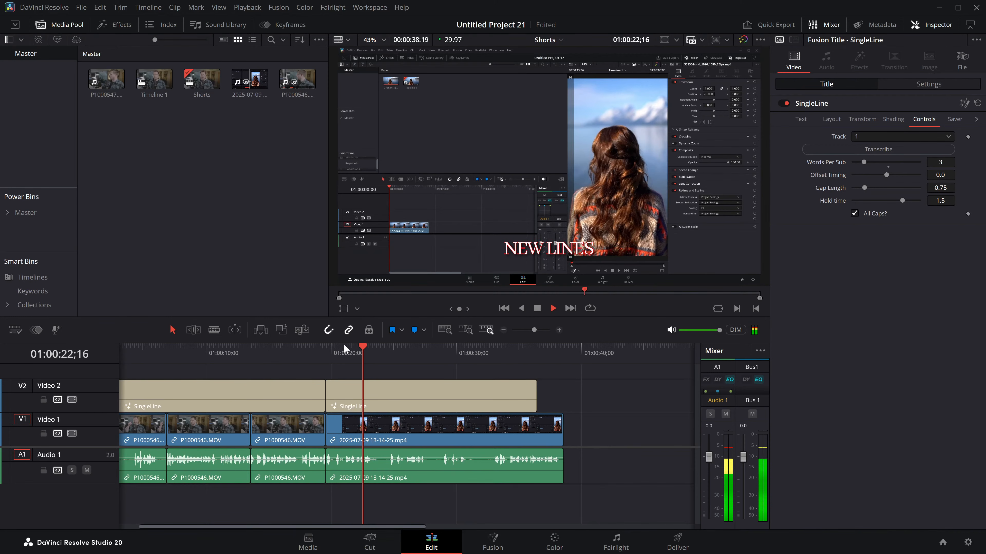
key("space")
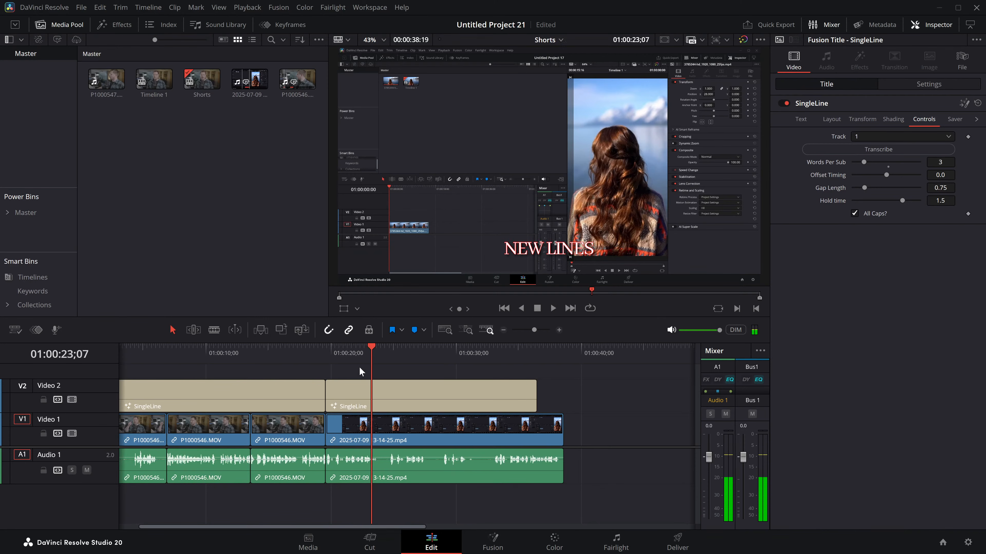
Step: Delete the second title and shift the first one to start about 2 seconds into the timeline
left_click(377, 393)
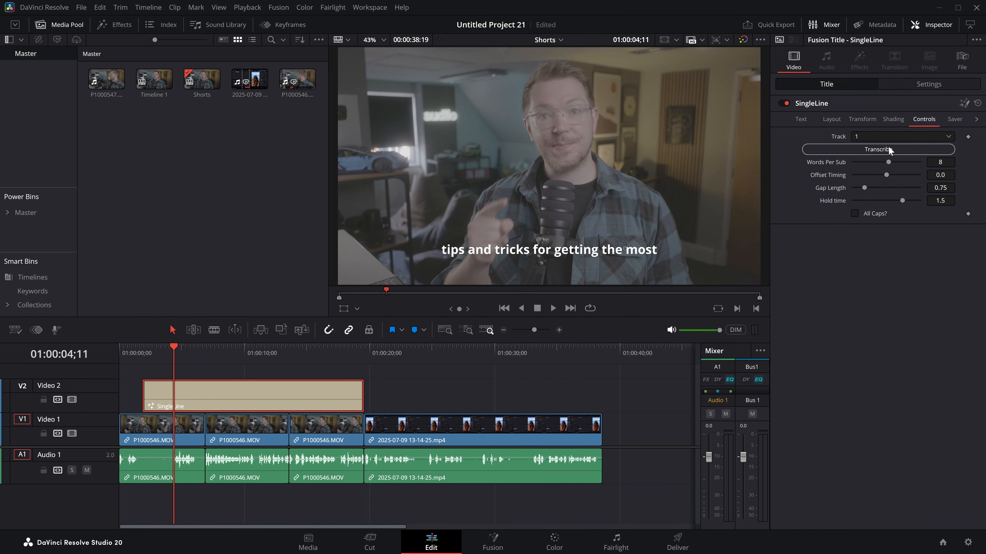
left_click(553, 307)
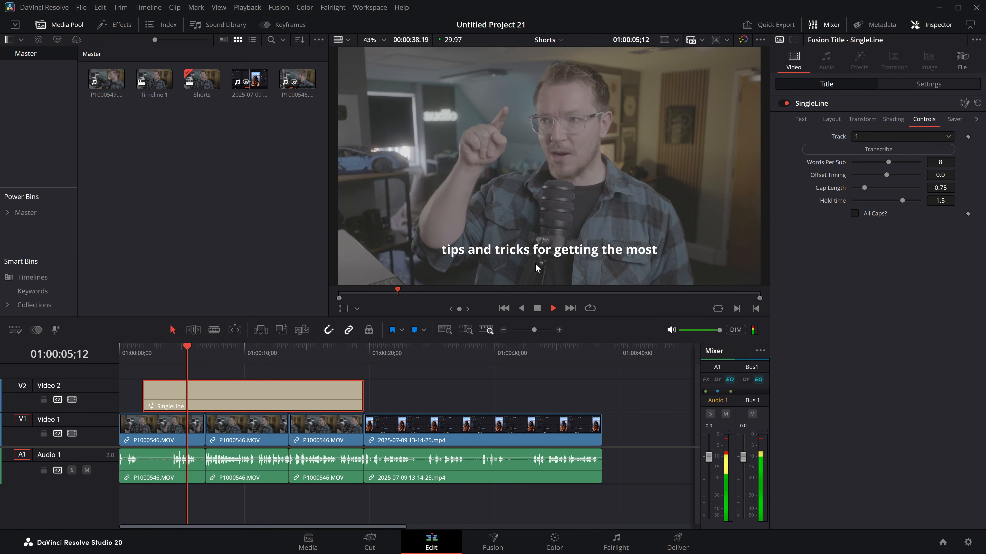
Step: Lower the playback volume and play the title to examine how its subtitles match the speech
key("space")
left_click_drag(719, 330, 704, 331)
key("space")
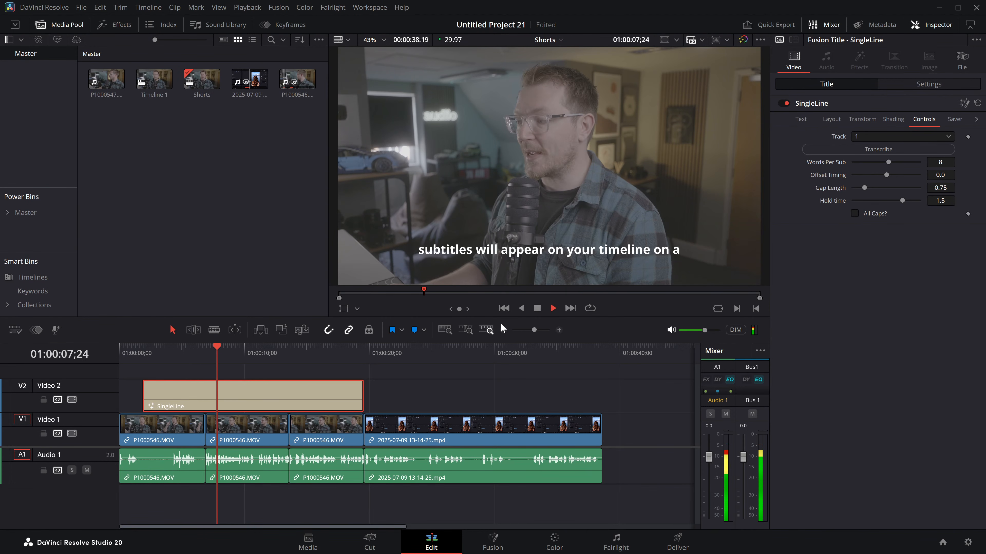
Step: Move the title to the start of the timeline, transcribe track 1 again and play the opening to check it
left_click_drag(165, 352, 119, 353)
left_click_drag(272, 393, 247, 391)
left_click(855, 149)
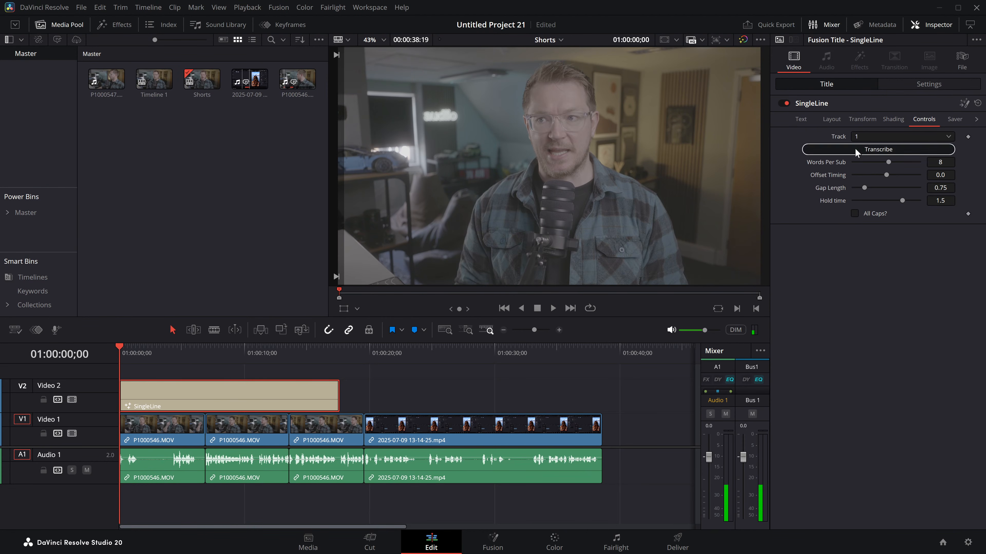
key("space")
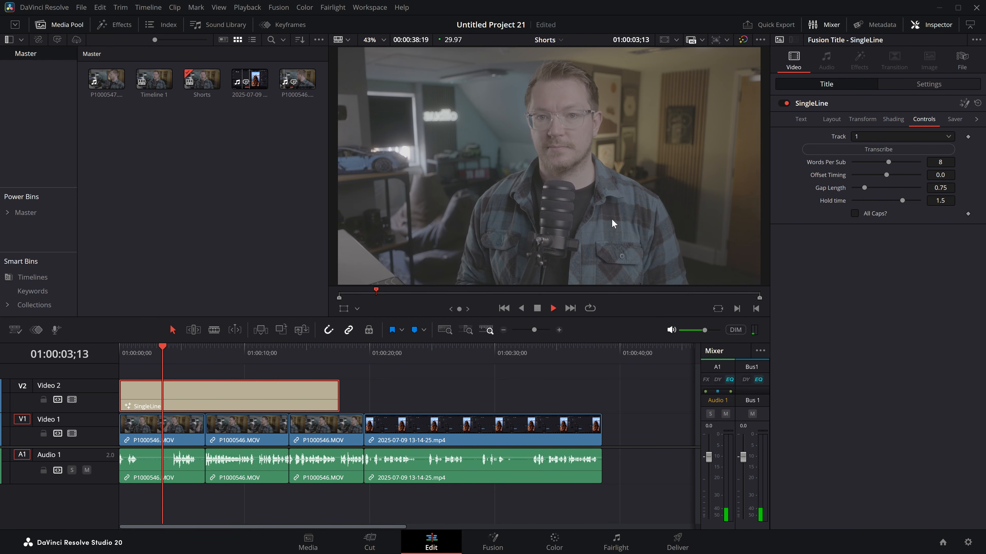
key("space")
Step: Try an Offset Timing of -0.72 on the title and play the section around 3 to 4 seconds
left_click_drag(888, 175, 871, 175)
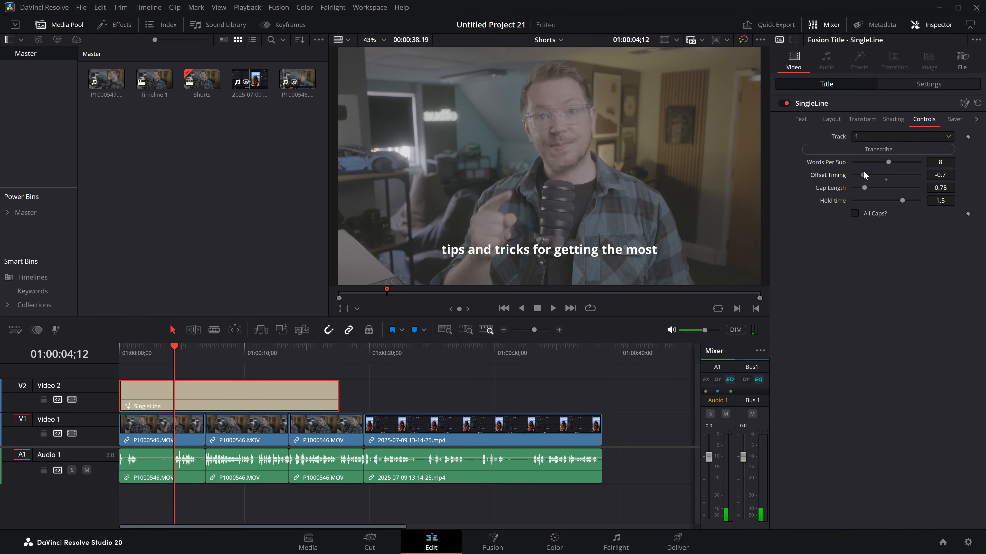
left_click(154, 355)
key("space")
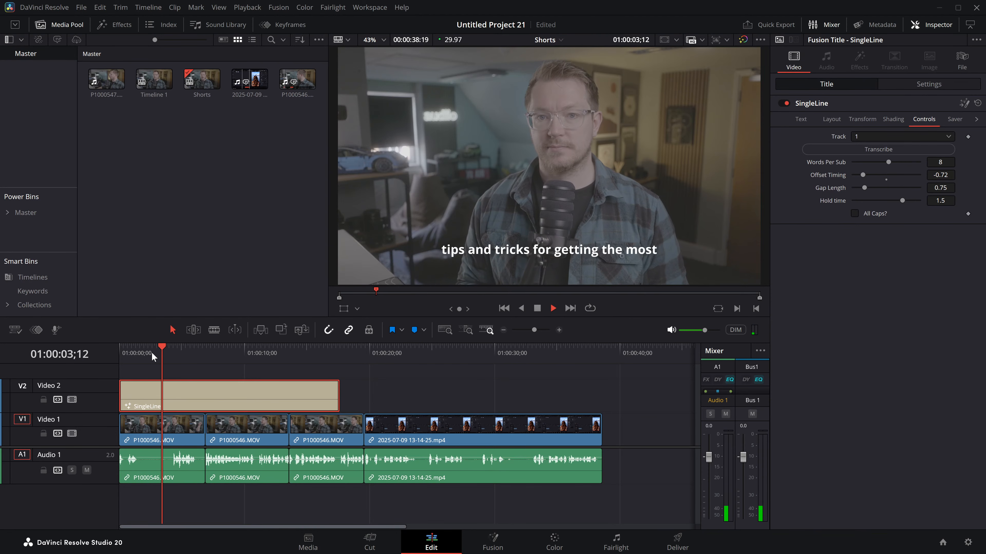
key("space")
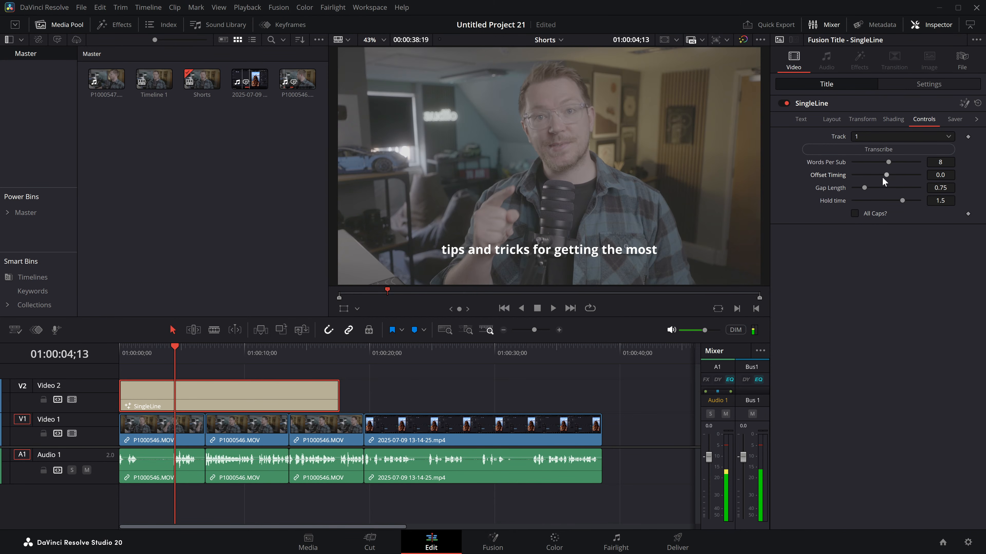
Step: Try an Offset Timing of 0.57 on the title and play the section from about 4 seconds
left_click_drag(897, 175, 904, 175)
left_click(172, 356)
key("space")
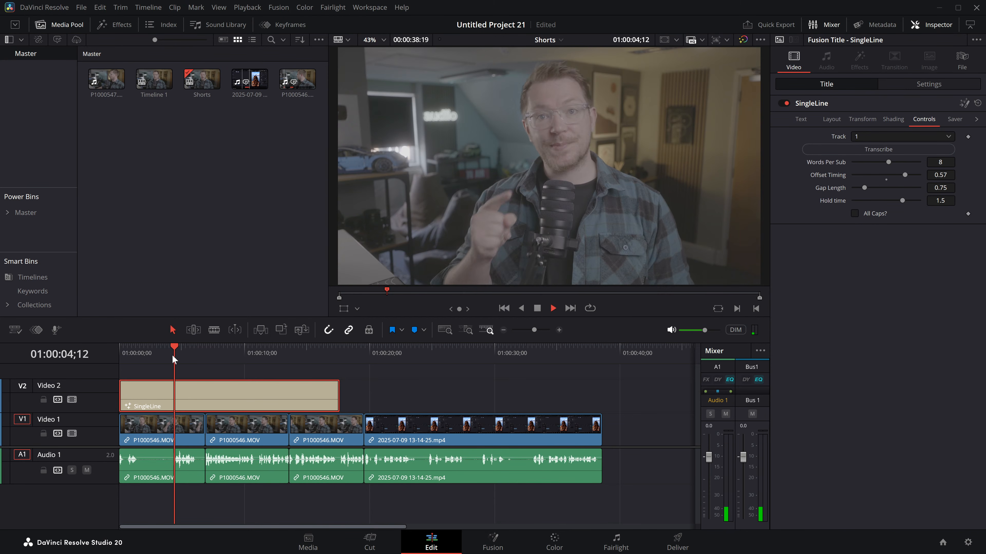
key("space")
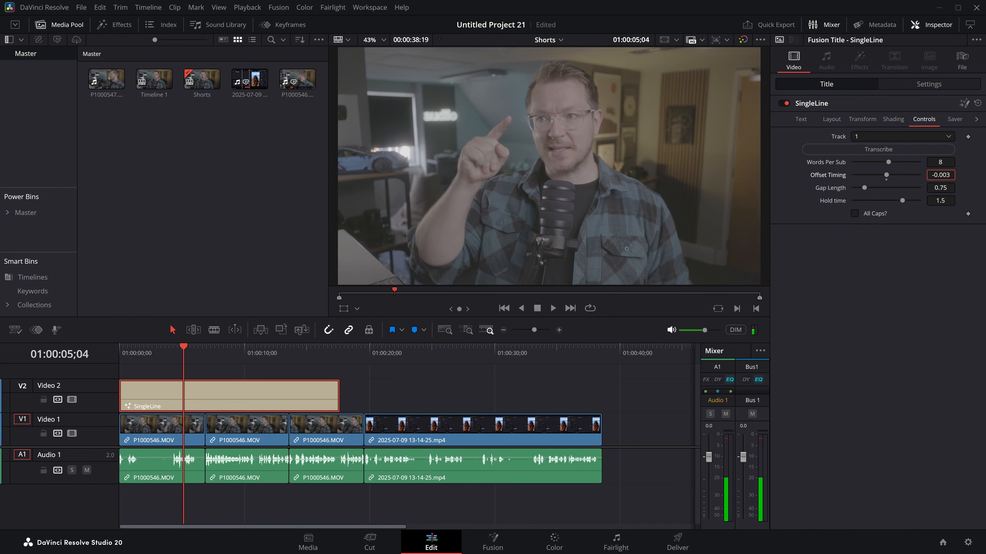
Step: Try a slight Offset Timing of -0.031, check it in playback and reset the value to 0.0
left_click_drag(945, 179, 942, 179)
left_click(175, 358)
key("space")
left_click(174, 358)
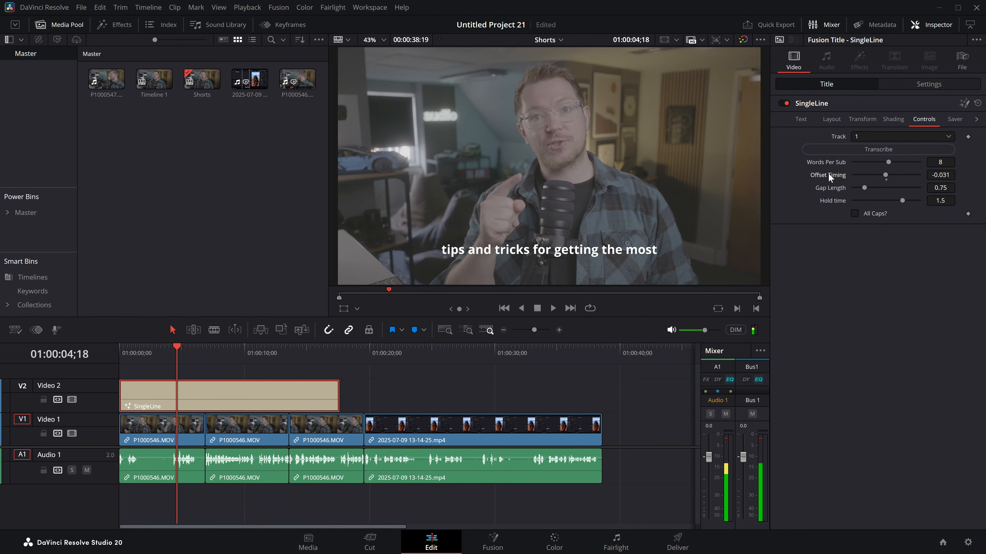
left_click_drag(153, 360, 131, 361)
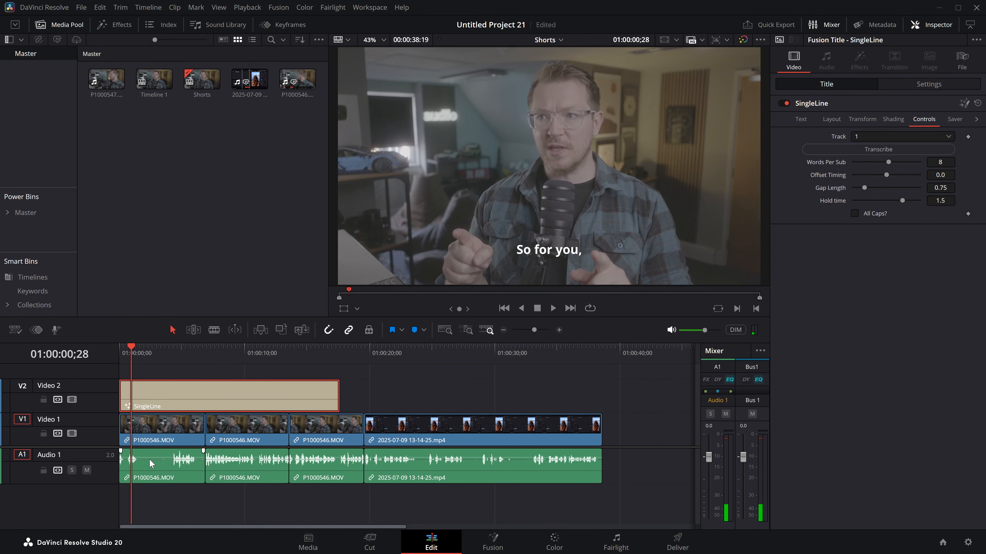
Step: Roll the edit between the first two clips to about 10 seconds and play the extended section
left_click(559, 330)
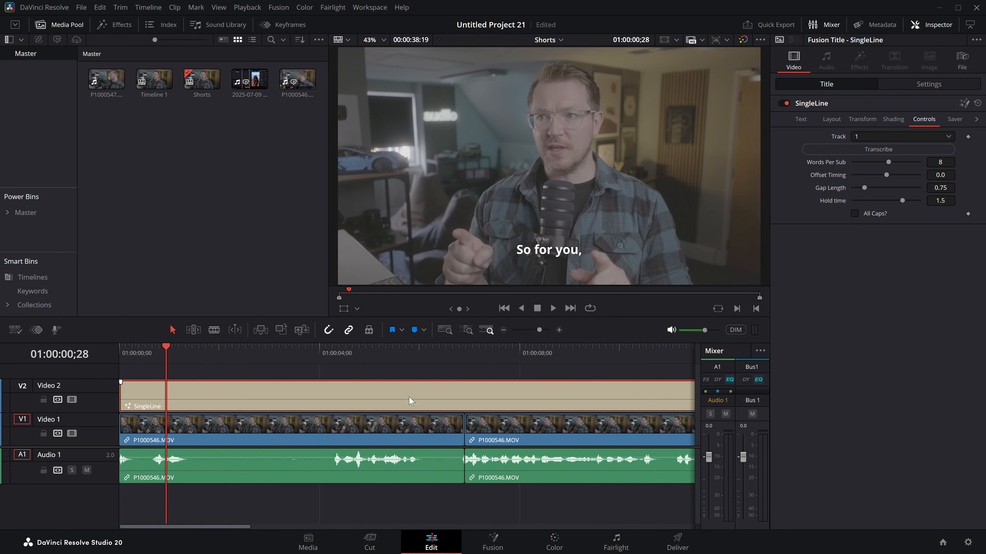
left_click(395, 359)
scroll(354, 402, "right", 3)
left_click_drag(381, 441, 527, 431)
key("space")
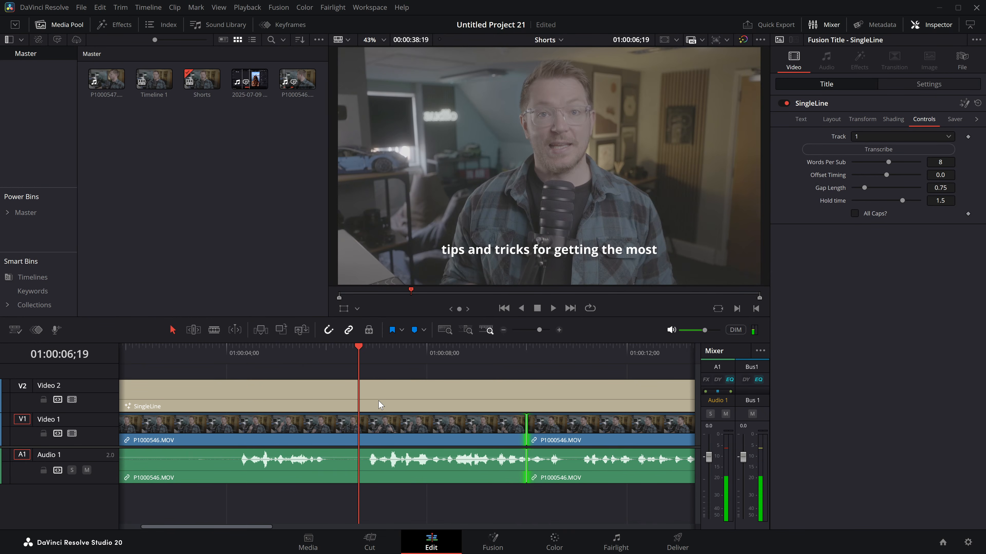
Step: Play the section between about 4 and 6 seconds to examine how the subtitle behaves across the speech pause
left_click(260, 354)
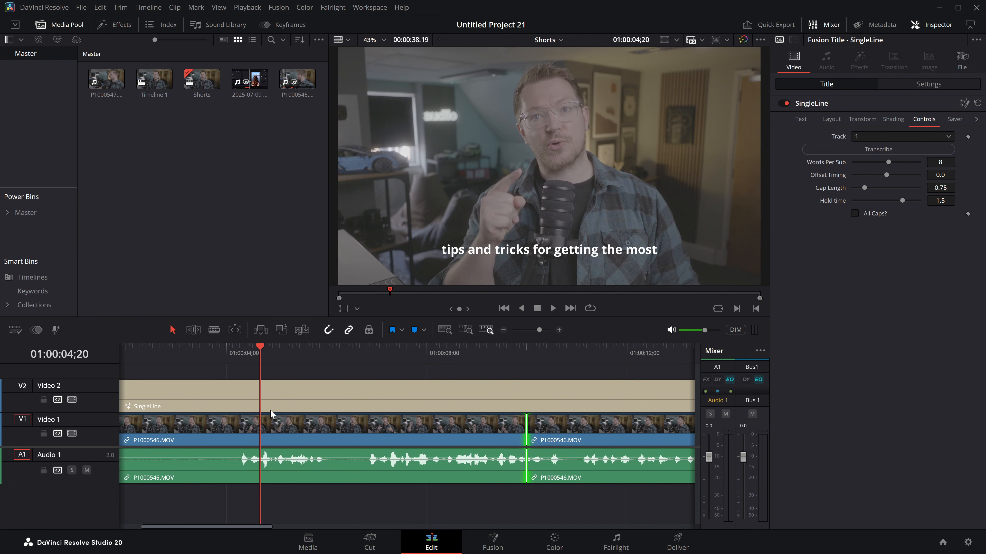
left_click(246, 350)
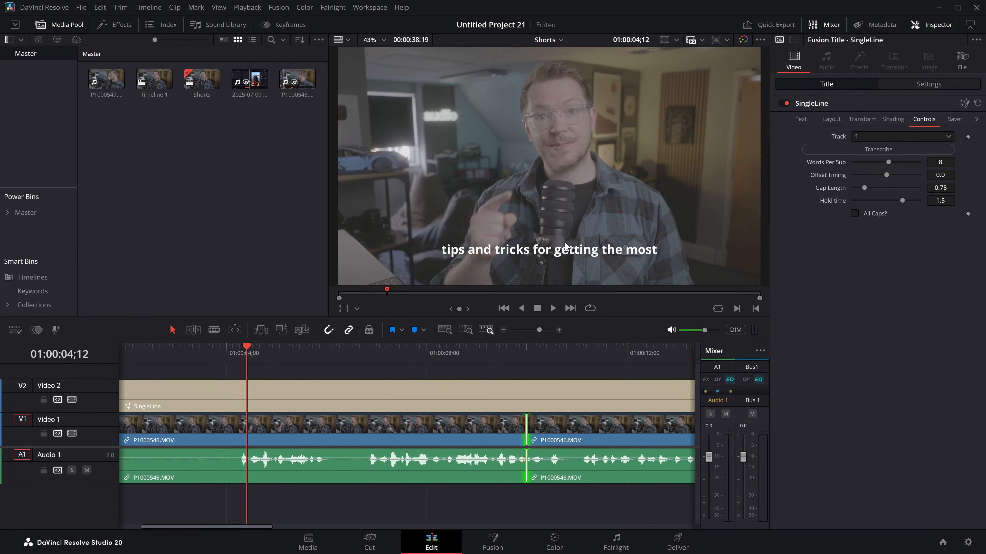
key("space")
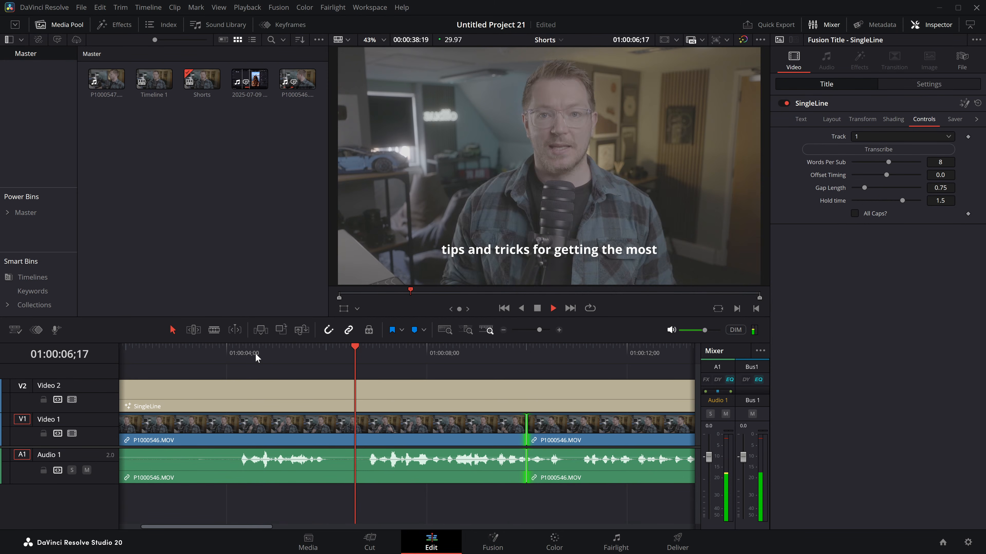
left_click(286, 354)
key("space")
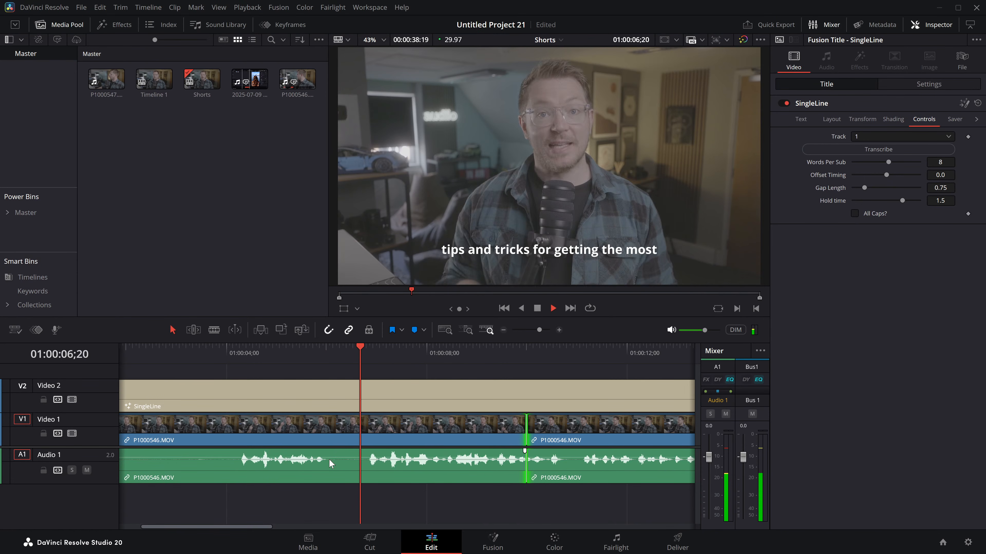
Step: Set the title's Gap Length to 0.5 and play the pause around 6 seconds
left_click_drag(374, 354, 336, 354)
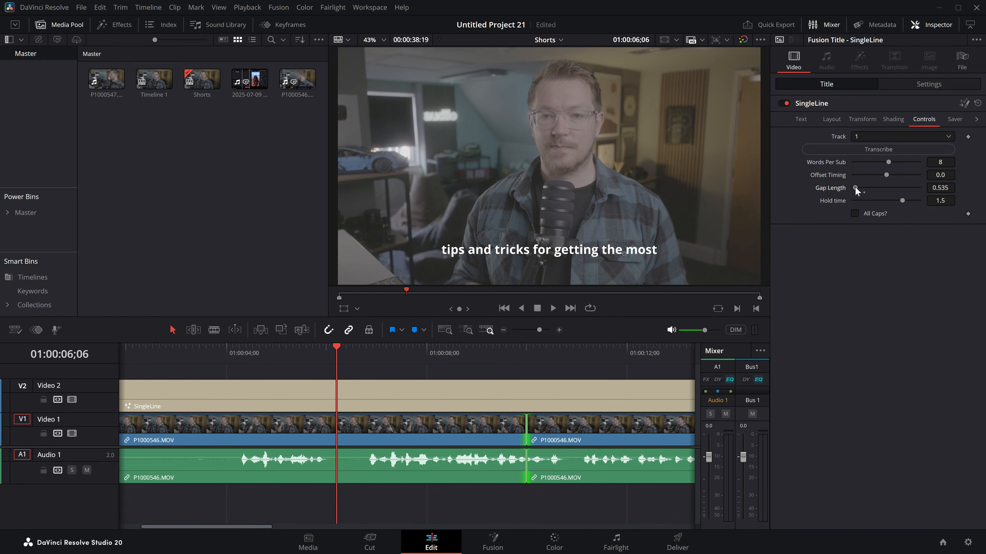
left_click_drag(336, 356, 369, 356)
key("space")
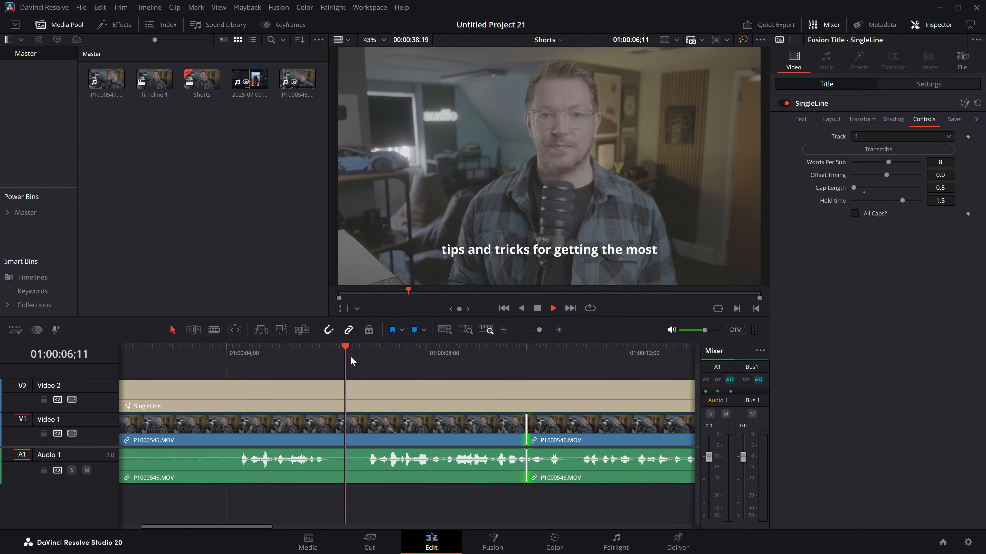
Step: Play the first three seconds to examine how long the opening subtitle stays on screen
key("Home")
left_click(149, 358)
key("space")
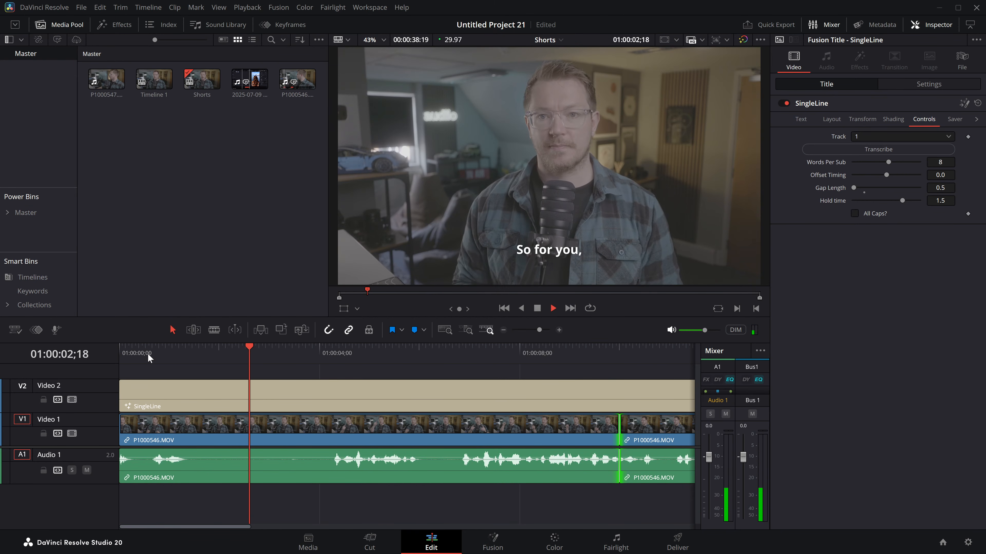
key("space")
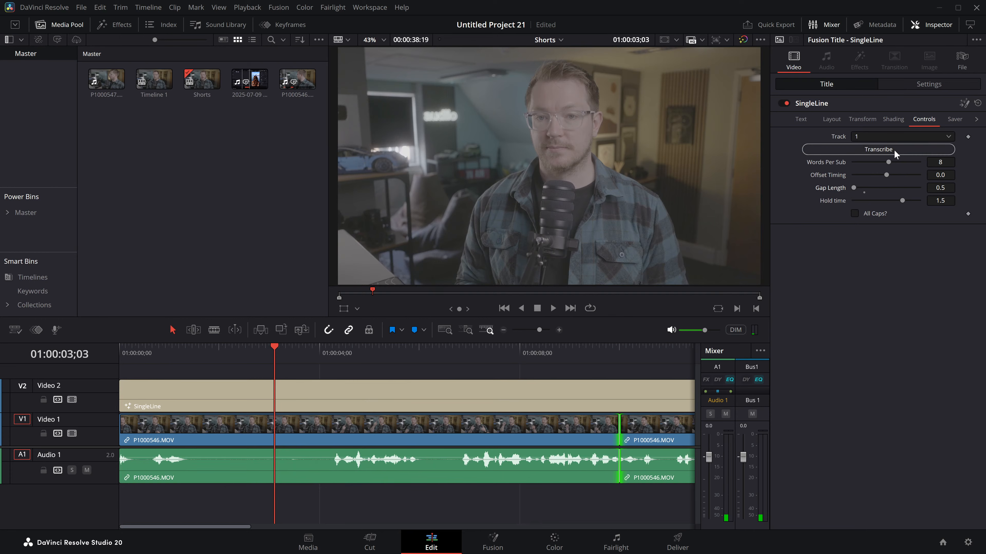
left_click(174, 357)
key("space")
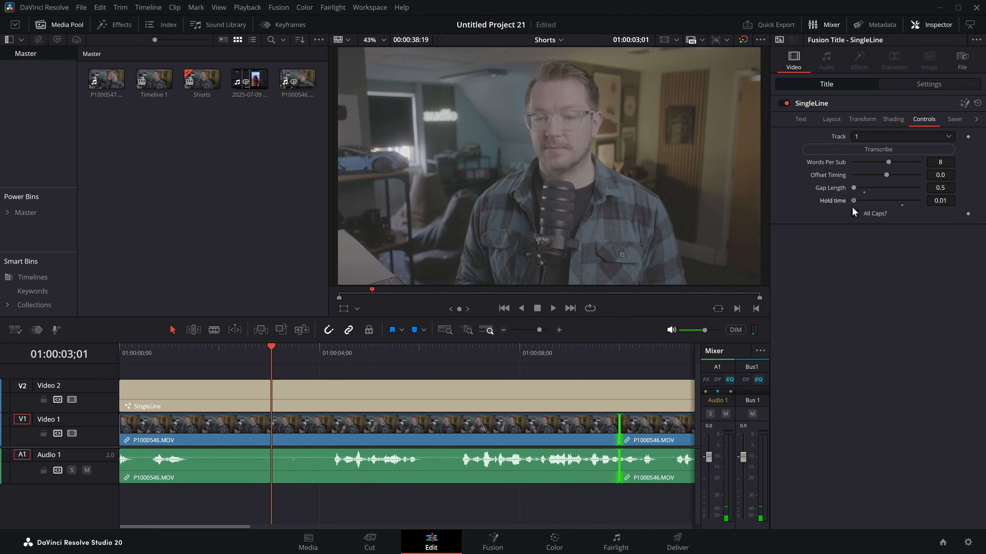
Step: Try shorter Hold times of 0.01 and 0.214 and play the opening subtitle
left_click_drag(161, 355, 143, 357)
key("space")
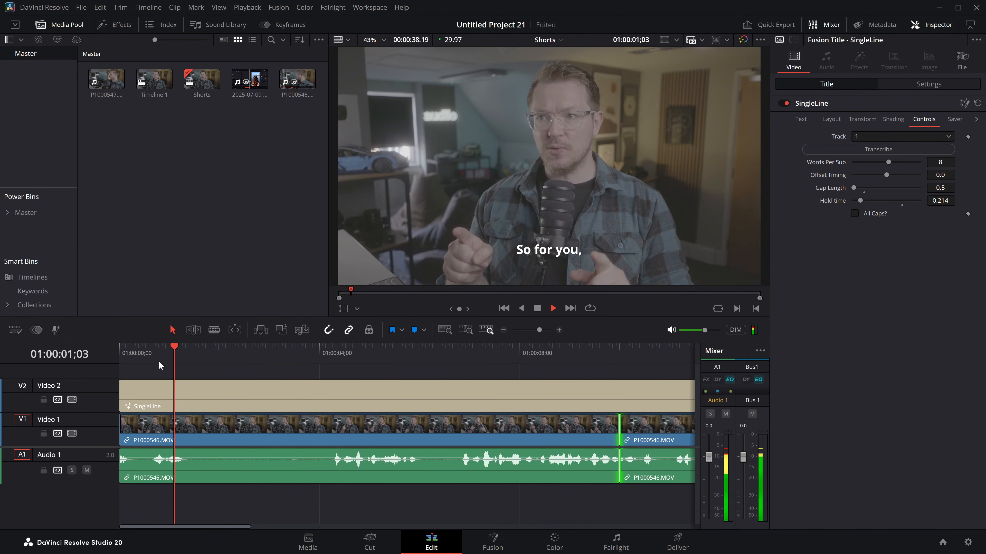
key("space")
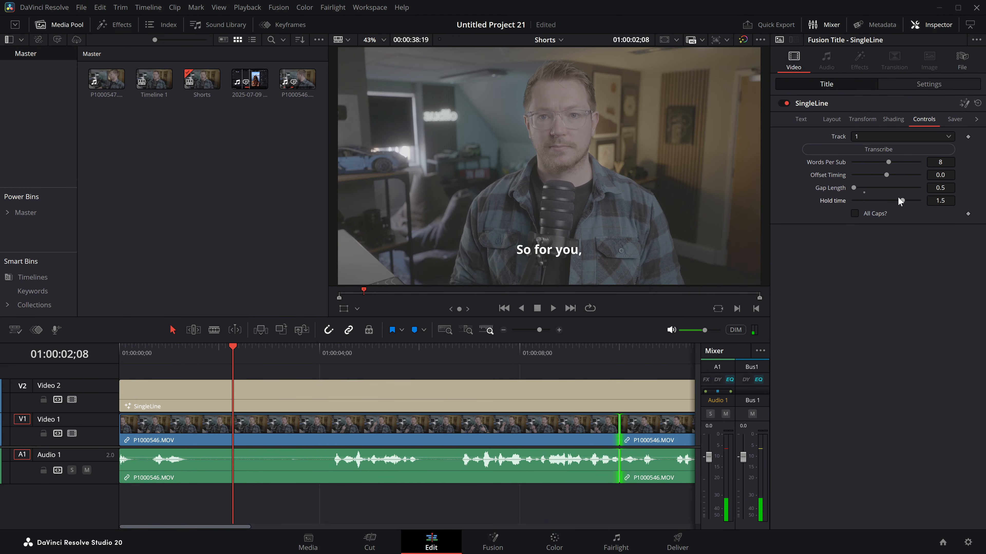
Step: Set the title's Hold time to 2.0 and play the opening subtitle
left_click(170, 351)
key("space")
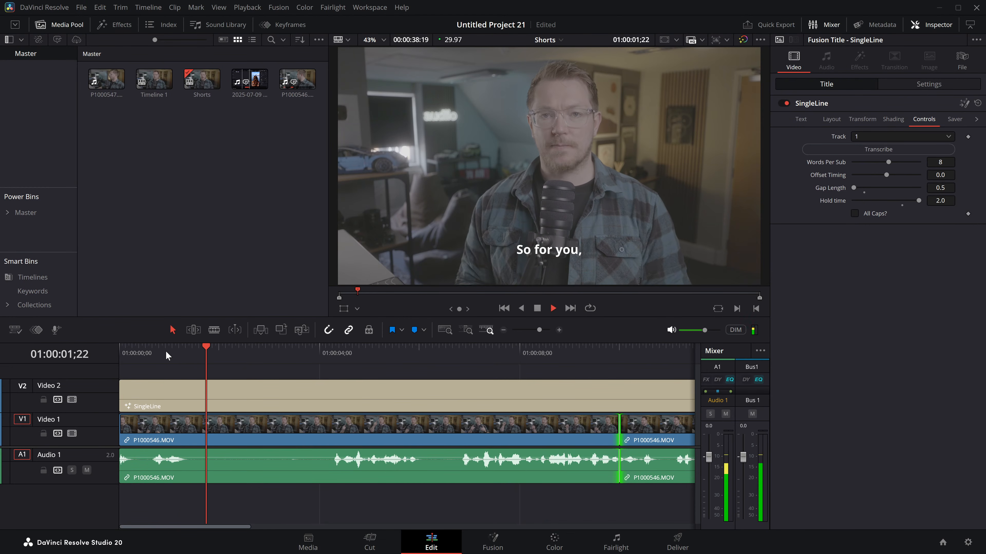
key("space")
Step: Split the title after the opening phrase and trim both parts to leave a gap from about 1.6 to 4.2 seconds
left_click_drag(176, 351, 188, 349)
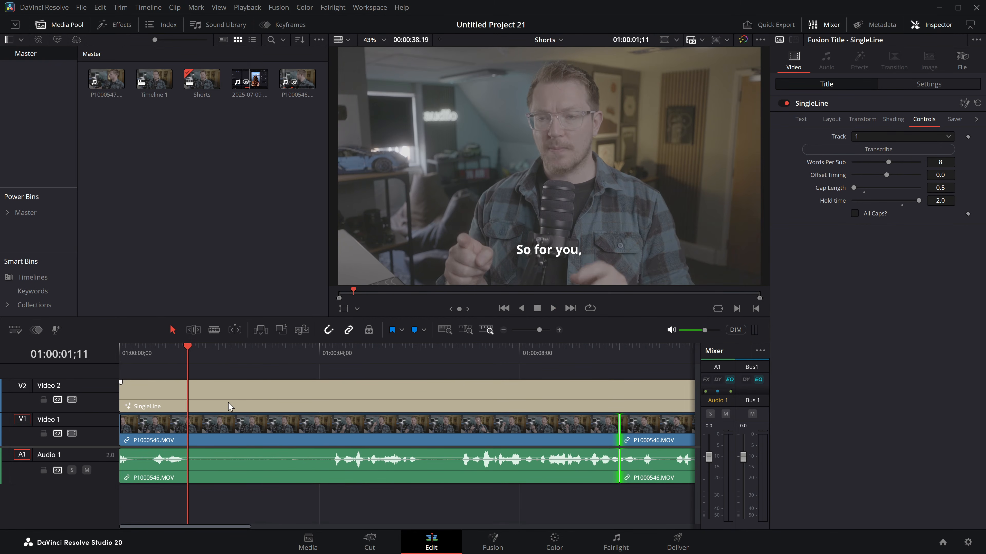
key("ctrl+b")
left_click(214, 402)
mouse_move(192, 391)
left_mouse_down()
mouse_move(333, 390)
mouse_move(200, 390)
left_mouse_up()
left_click_drag(197, 349, 119, 350)
key("space")
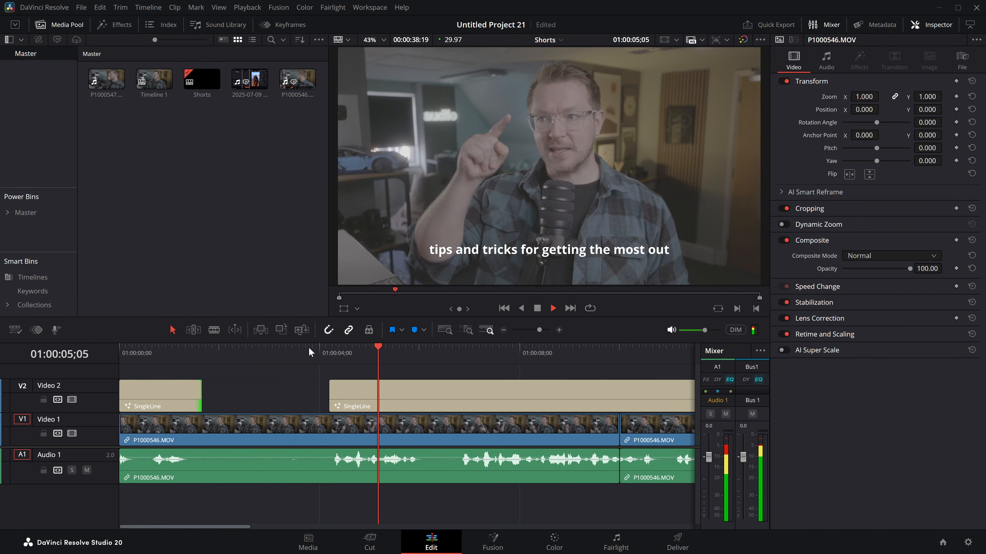
key("space")
Step: Move the second title part so it starts at about 9.5 seconds on the timeline
double_click(503, 330)
left_click(257, 392)
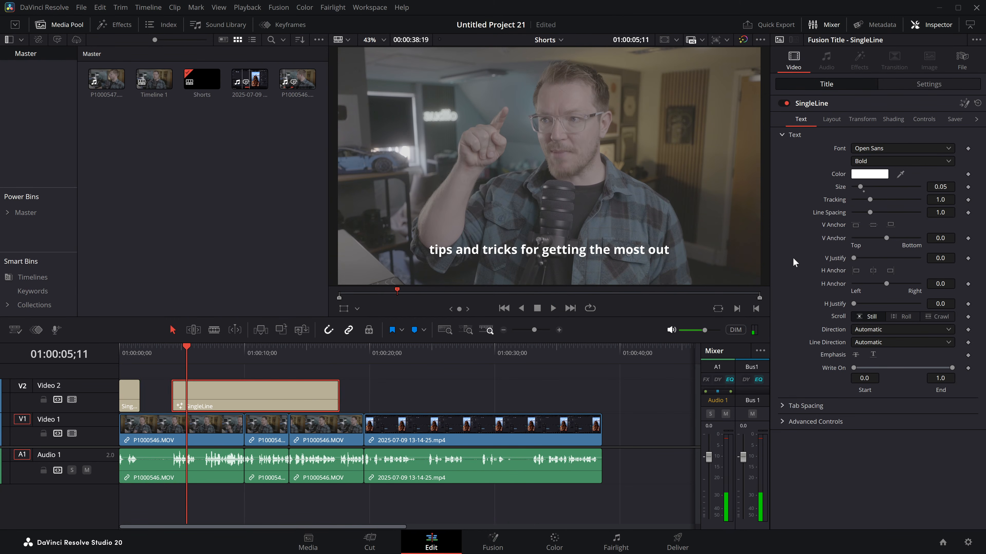
left_click(922, 120)
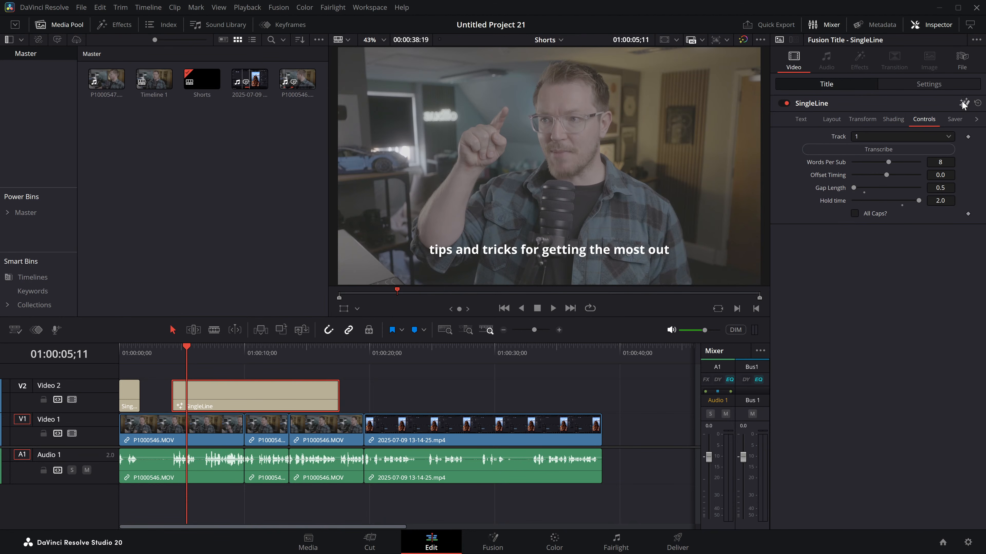
left_click_drag(190, 352, 193, 348)
left_click_drag(182, 396, 286, 396)
Step: Check the moved title's subtitles against the speech in playback and transcribe track 1 again
left_click(247, 353)
key("space")
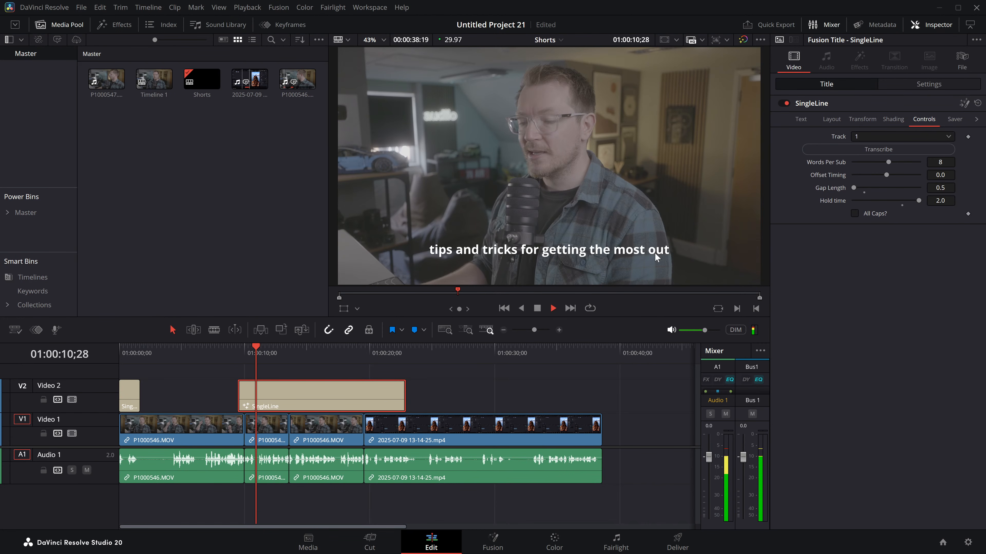
key("space")
left_click(904, 150)
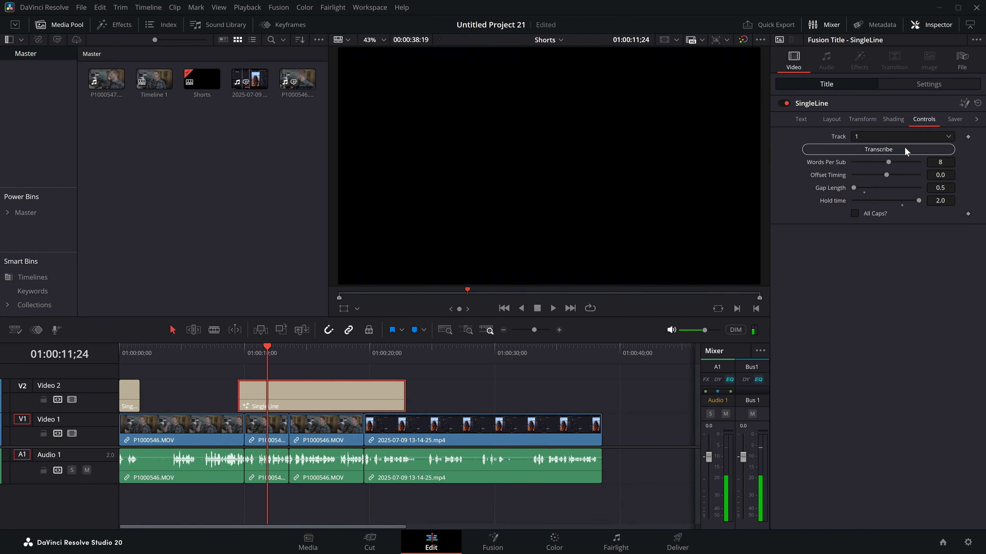
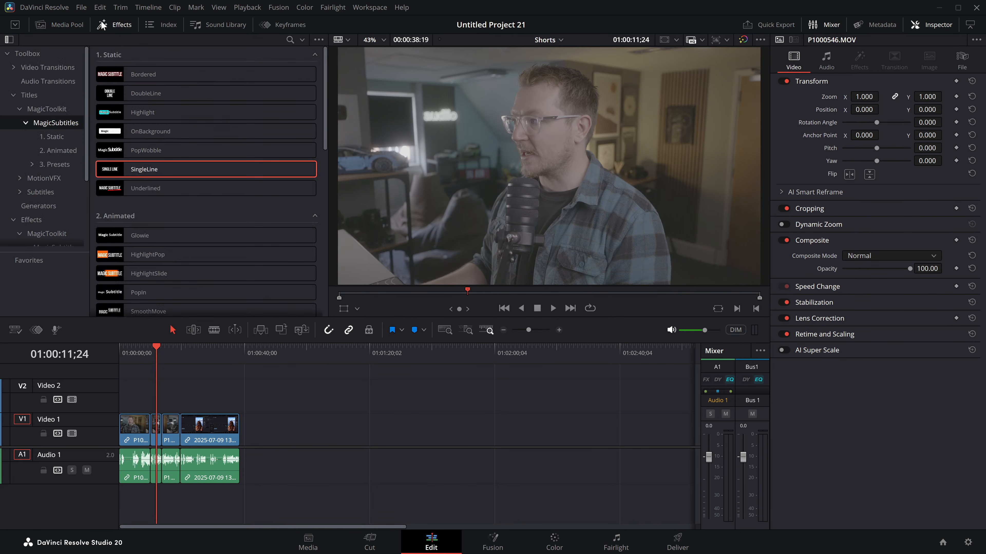
Step: Add a DoubleLine title on Video 2 spanning the full length of the clips below
left_click_drag(132, 91, 238, 398)
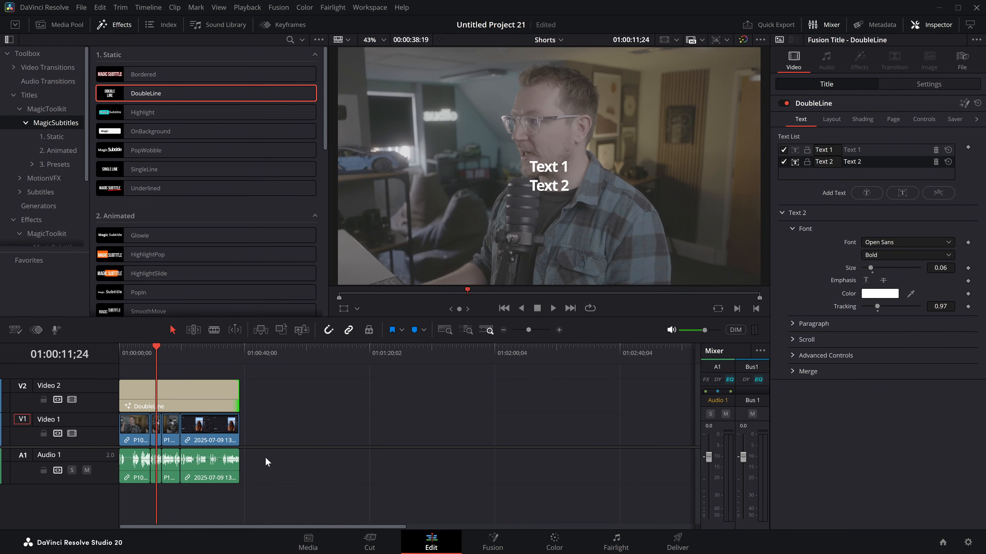
Step: Open the Workflow project and switch its active timeline to ShortsTimeline
left_click(942, 542)
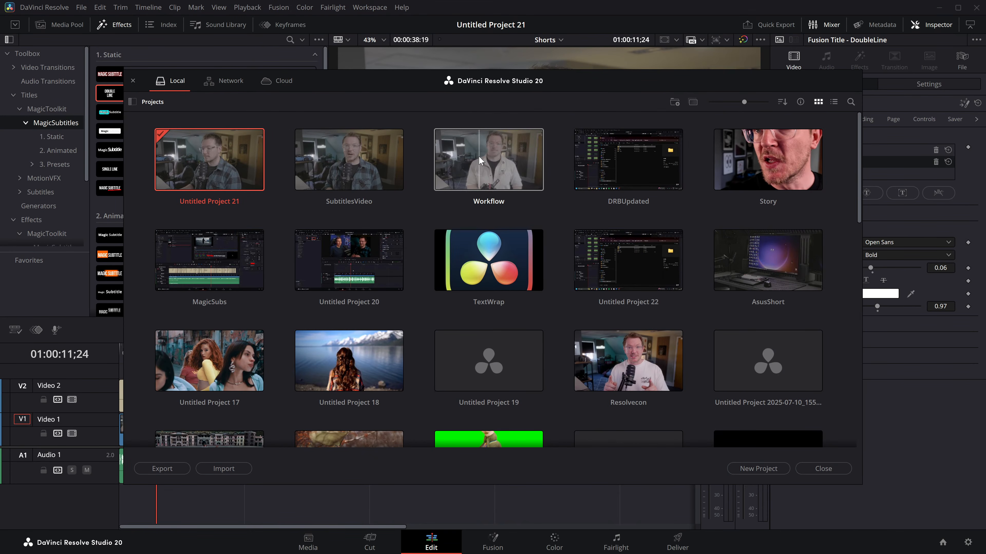
double_click(478, 156)
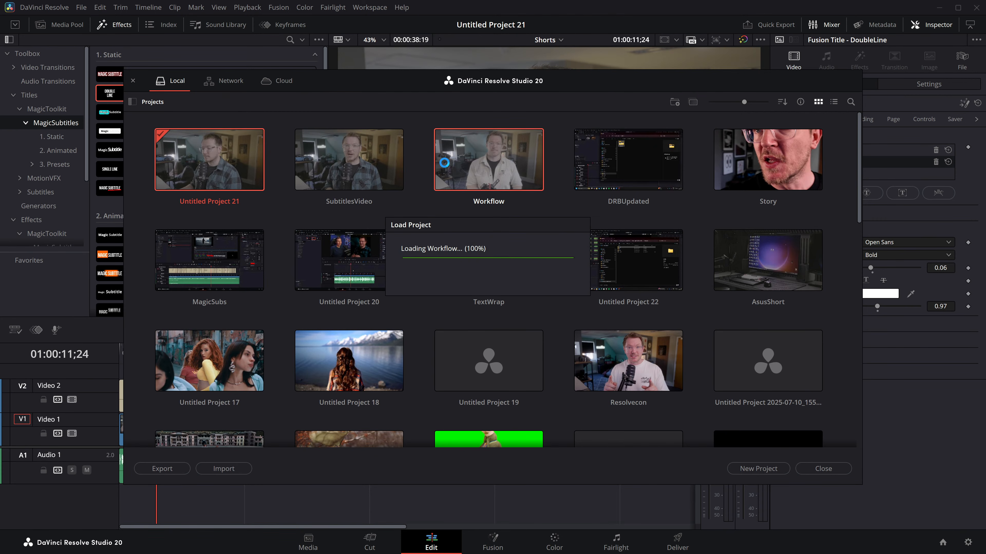
left_click(71, 24)
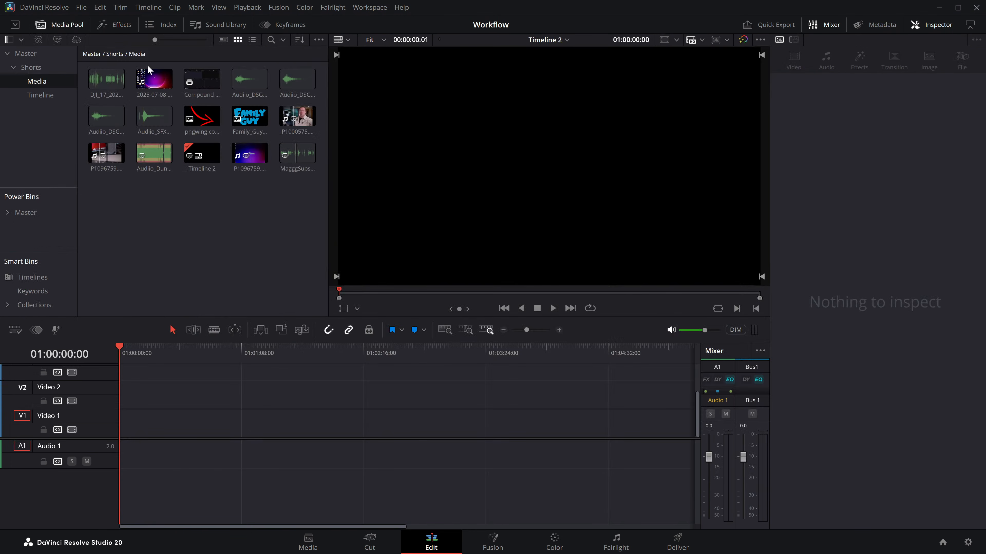
left_click(549, 36)
left_click(555, 67)
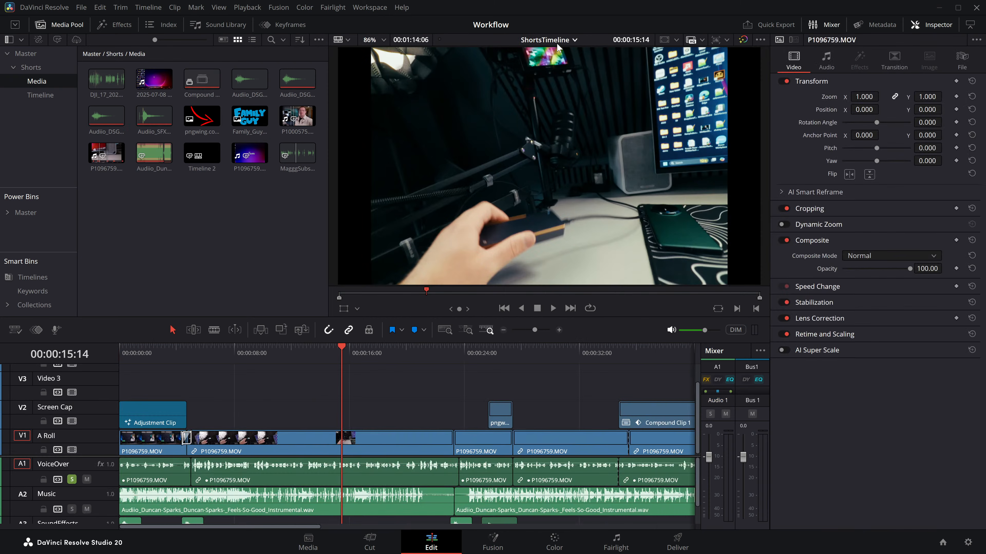
Step: Play ShortsTimeline from about 9 seconds and examine its audio tracks down to SoundEffects
left_click(251, 359)
key("space")
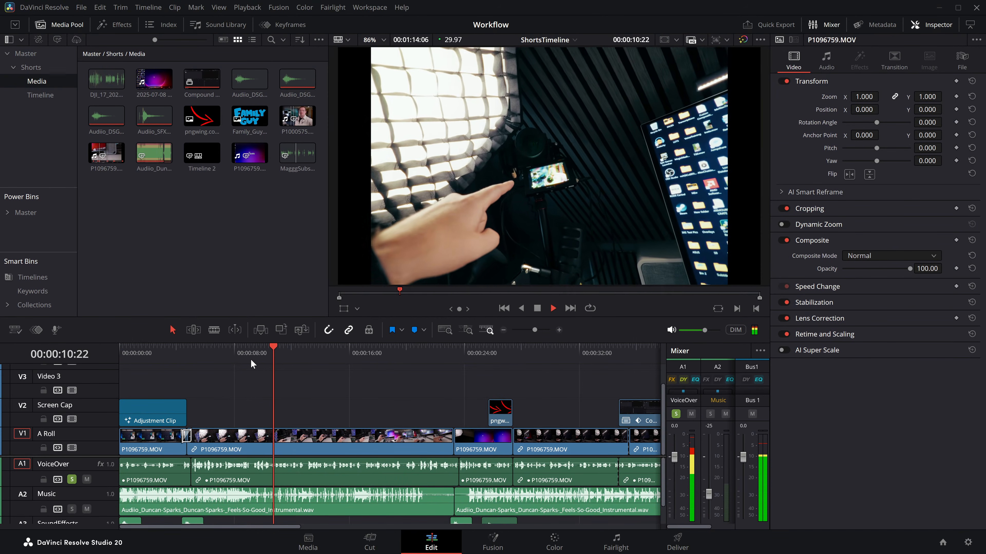
scroll(95, 459, "down", 2)
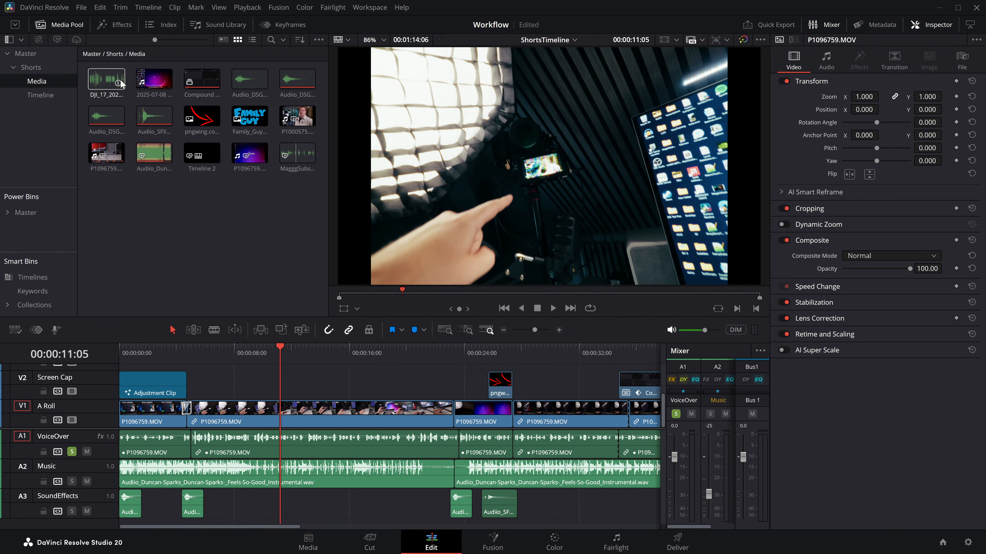
Step: Place a DoubleLine title on the Screen Cap track, spanning from about 7 to 21.5 seconds
left_click(115, 26)
left_click_drag(145, 93, 222, 398)
left_click_drag(289, 386, 430, 385)
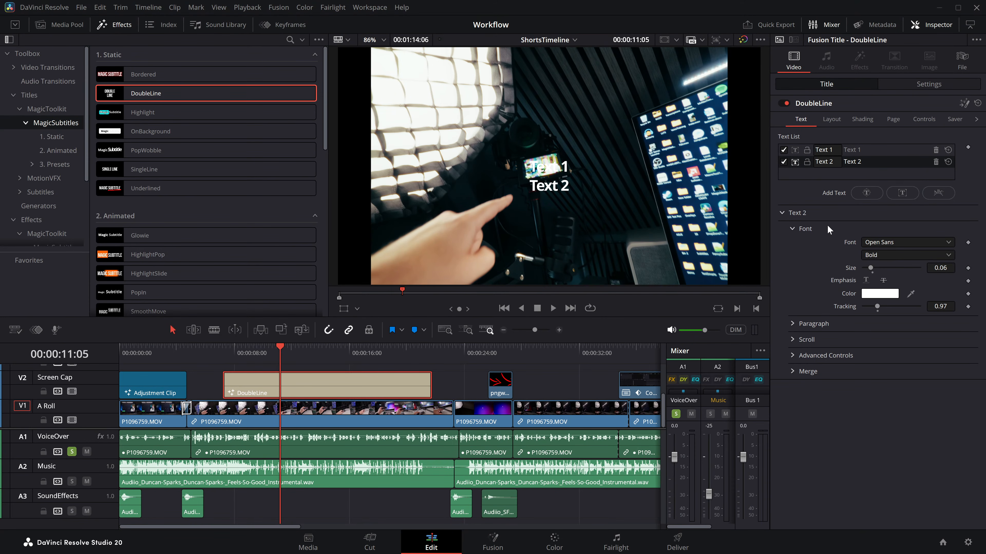
Step: Transcribe track 1 into the DoubleLine title and turn off solo on the VoiceOver track
left_click(925, 119)
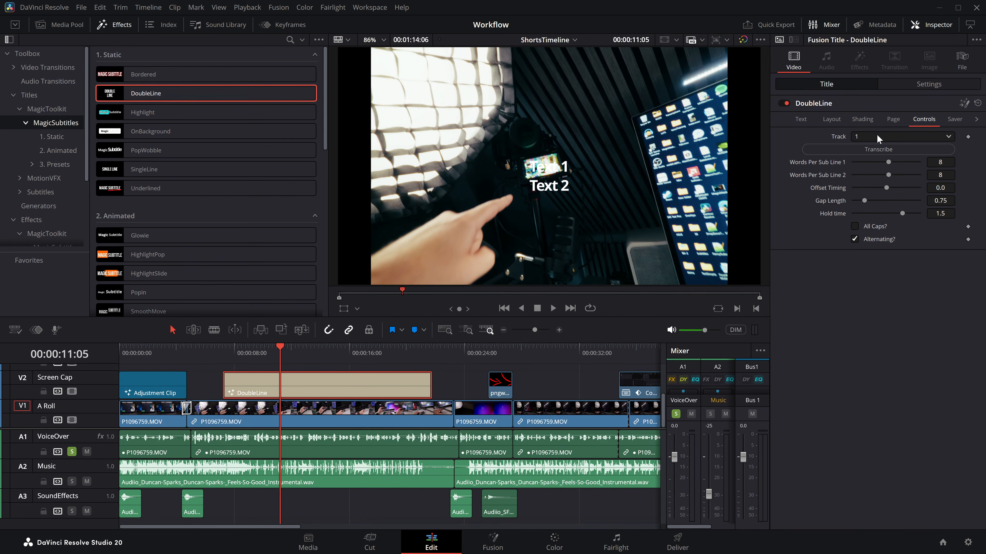
left_click(879, 147)
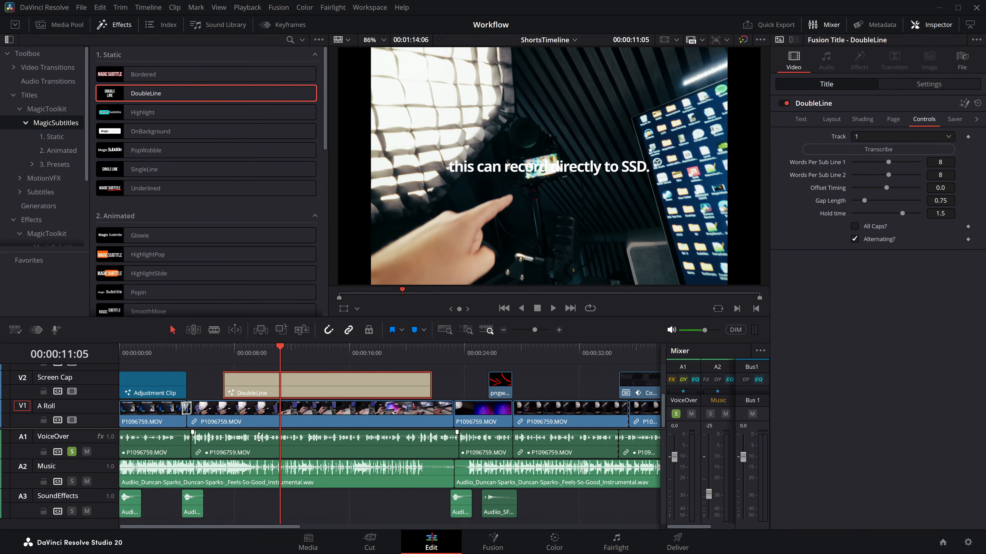
left_click(72, 453)
Step: Try tracks 2 and 3 as the title's transcription source, transcribing track 3
left_click(887, 136)
left_click(862, 159)
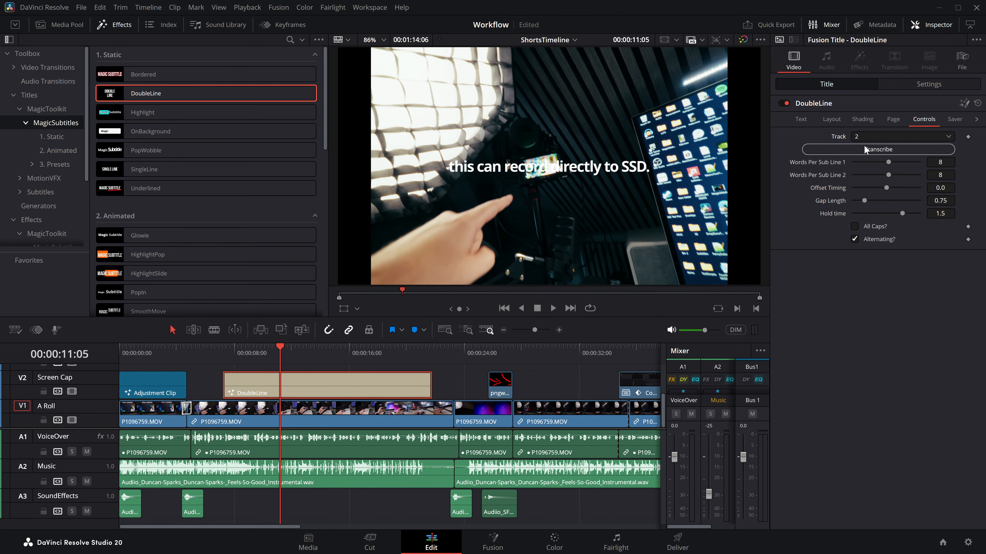
left_click(867, 137)
left_click(864, 170)
left_click(878, 150)
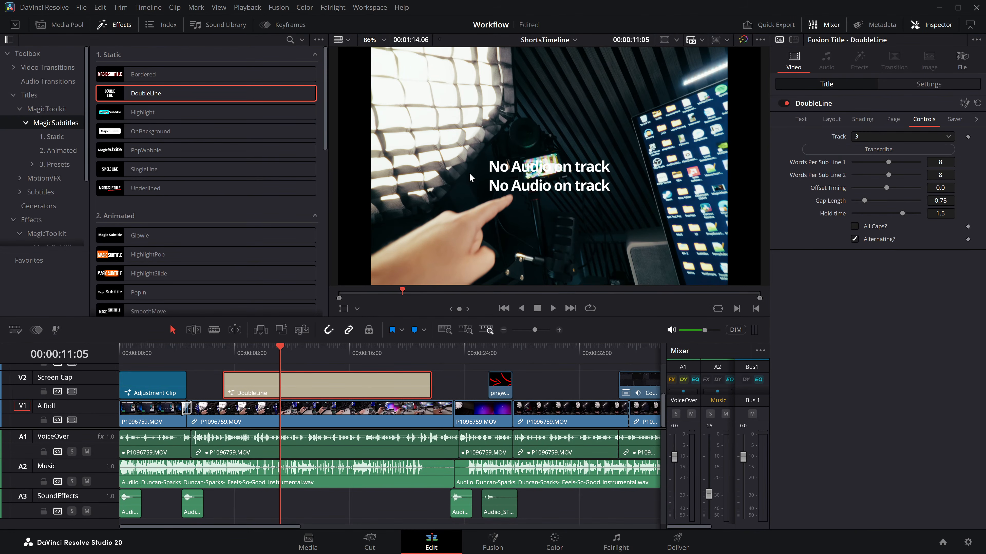
Step: Set the title's source back to track 1 and transcribe it again
left_click(926, 135)
left_click(875, 149)
left_click(250, 362)
left_click(896, 149)
Step: Play the title from its start and adjust Words Per Sub Line, leaving both lines at 8 words
left_click(221, 354)
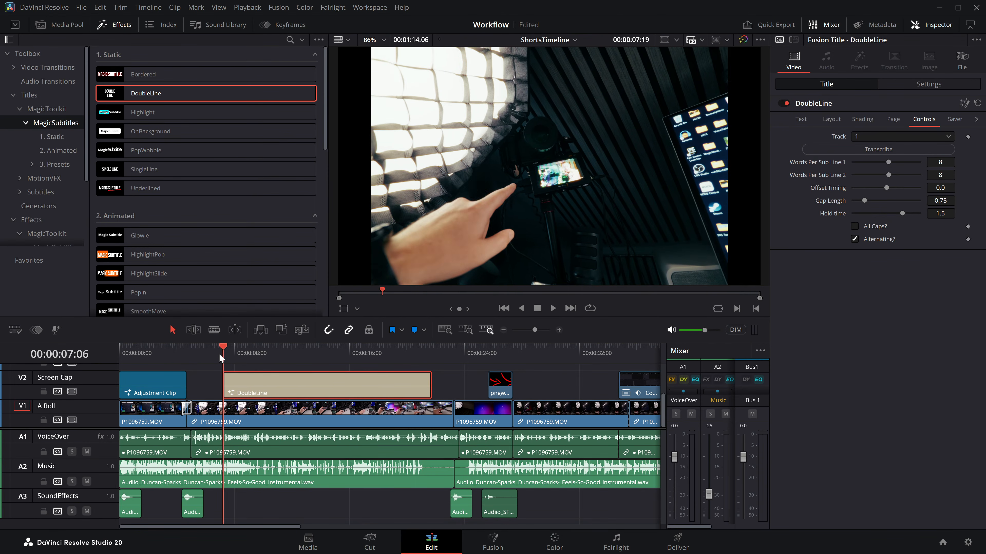
key("space")
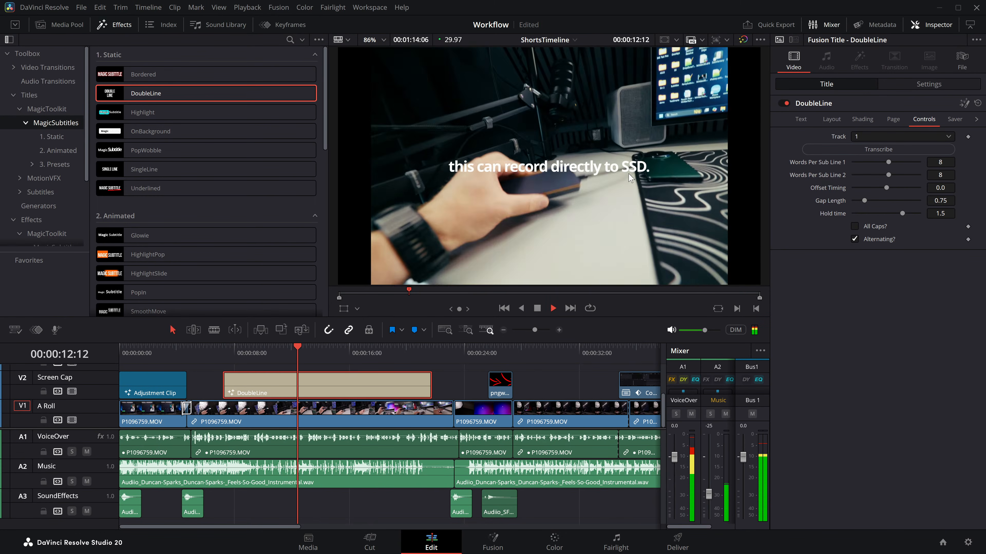
key("space")
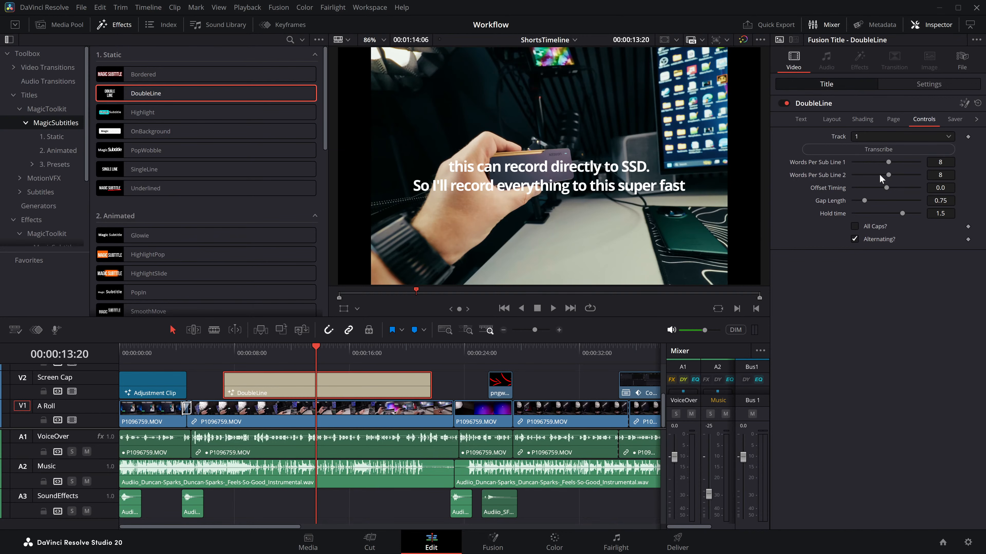
mouse_move(882, 162)
left_mouse_down()
mouse_move(856, 162)
mouse_move(888, 162)
mouse_move(855, 177)
mouse_move(888, 175)
left_mouse_up()
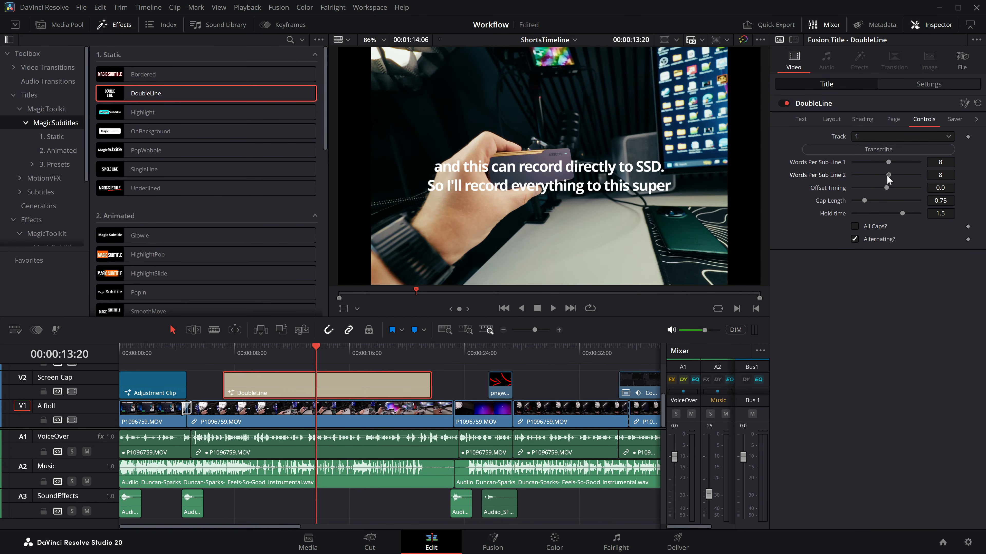
Step: Set the Text 1 font to Bebas Neue Regular at size 0.08
left_click(797, 121)
left_click(860, 150)
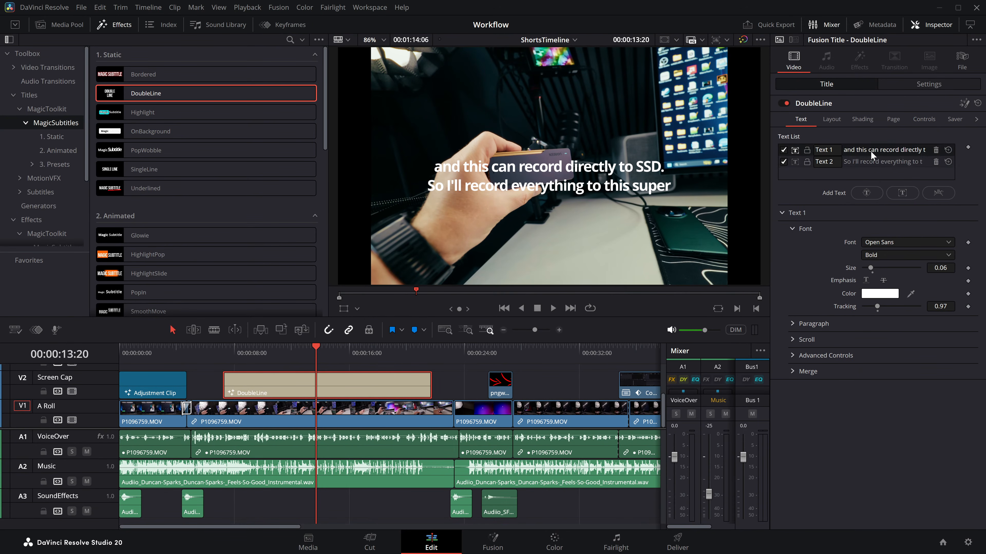
left_click(899, 243)
key("Return")
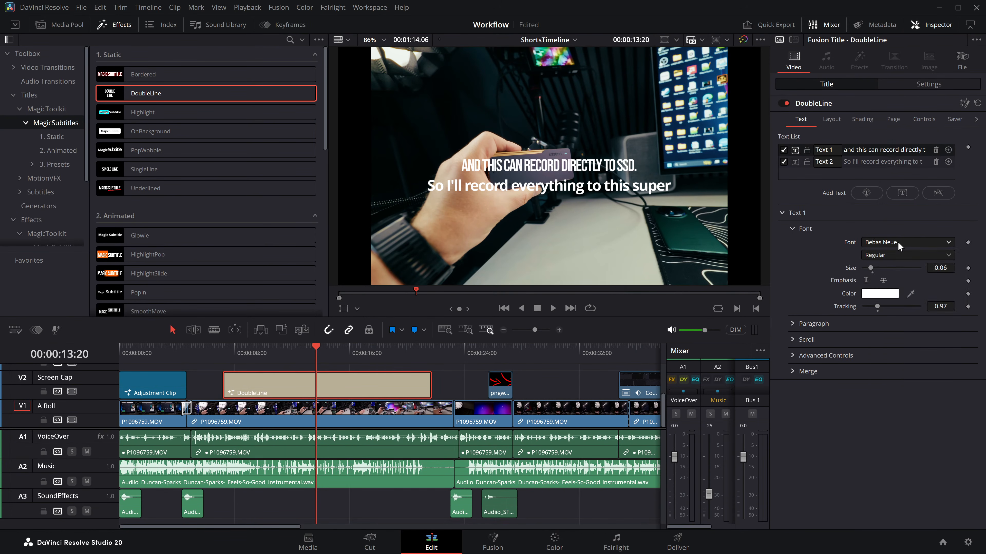
left_click_drag(845, 269, 854, 269)
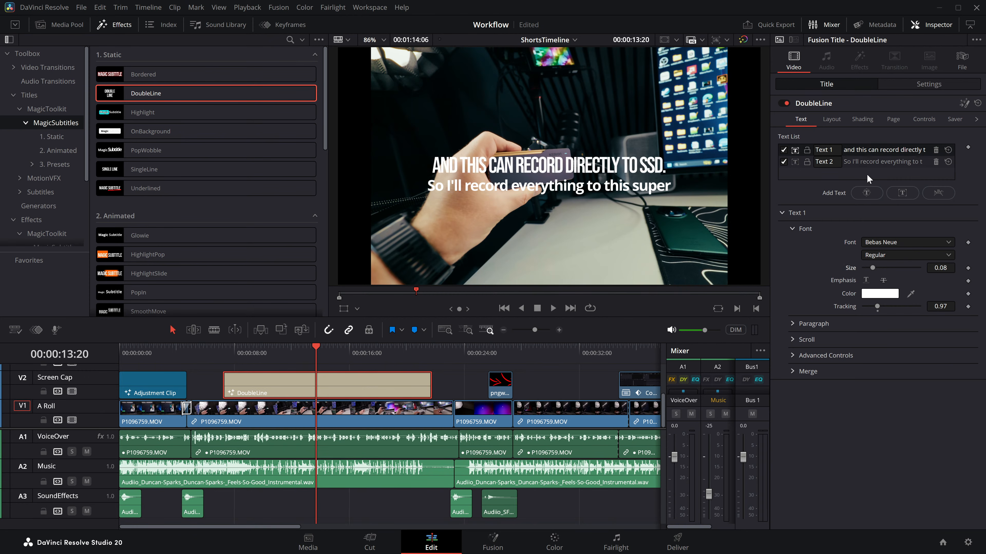
Step: Set the Text 2 font to Shadows Into Light at size 0.1636
left_click(878, 162)
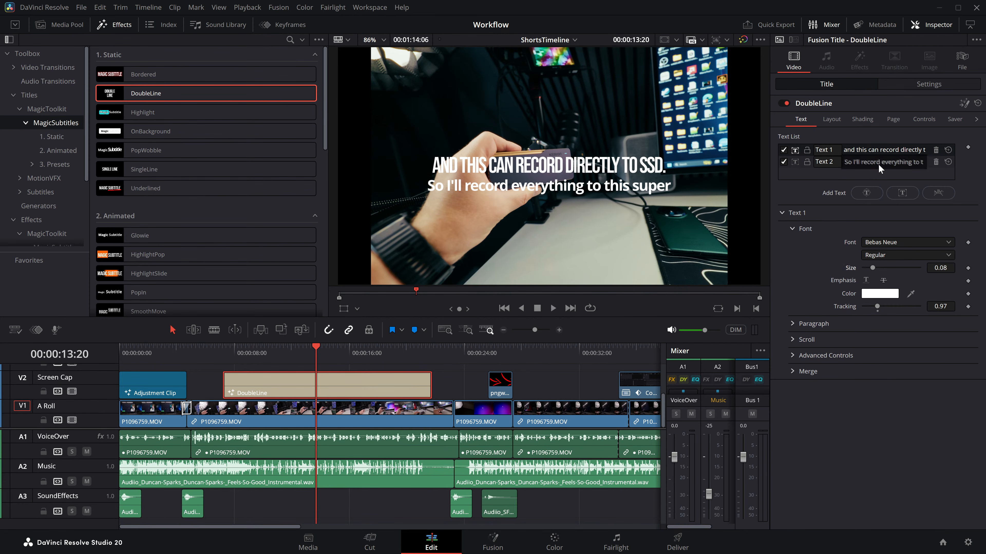
left_click(884, 242)
type("sh")
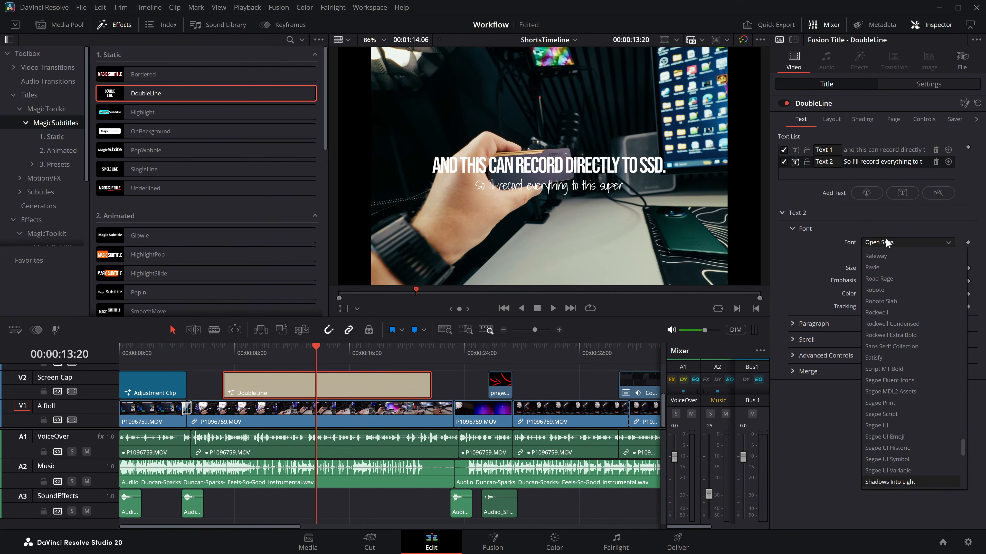
key("Return")
left_click_drag(870, 268, 881, 269)
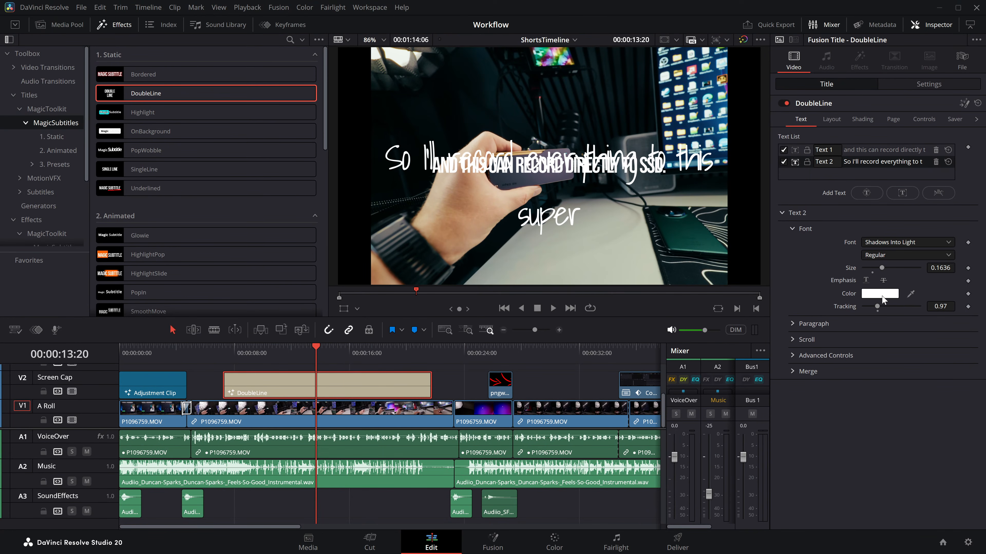
Step: Colour Text 2 red and enable its shadow
left_click(881, 294)
left_click(487, 187)
left_click(597, 367)
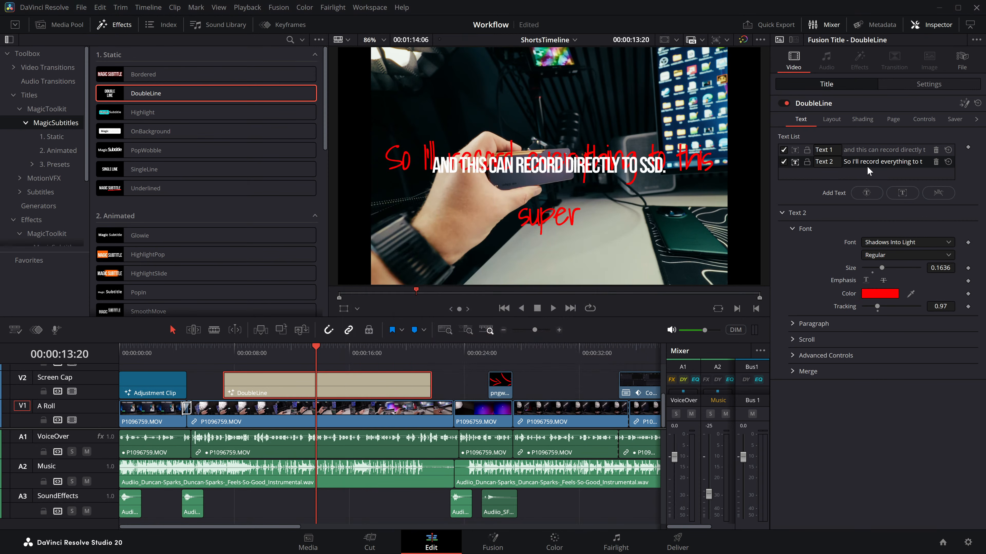
left_click(833, 120)
left_click(862, 121)
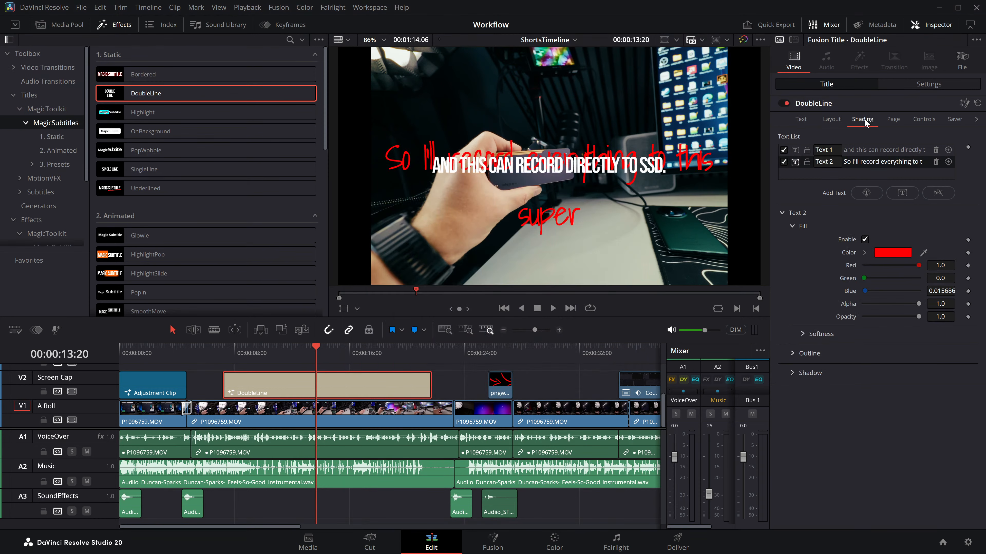
left_click(792, 373)
left_click(865, 386)
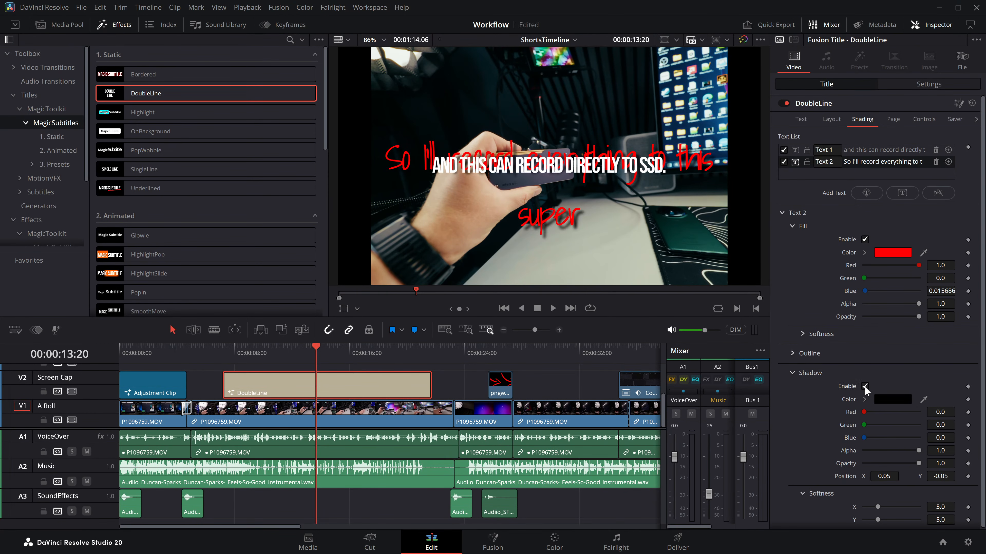
Step: Set Words Per Sub Line 2 to 3
left_click(889, 119)
left_click(930, 119)
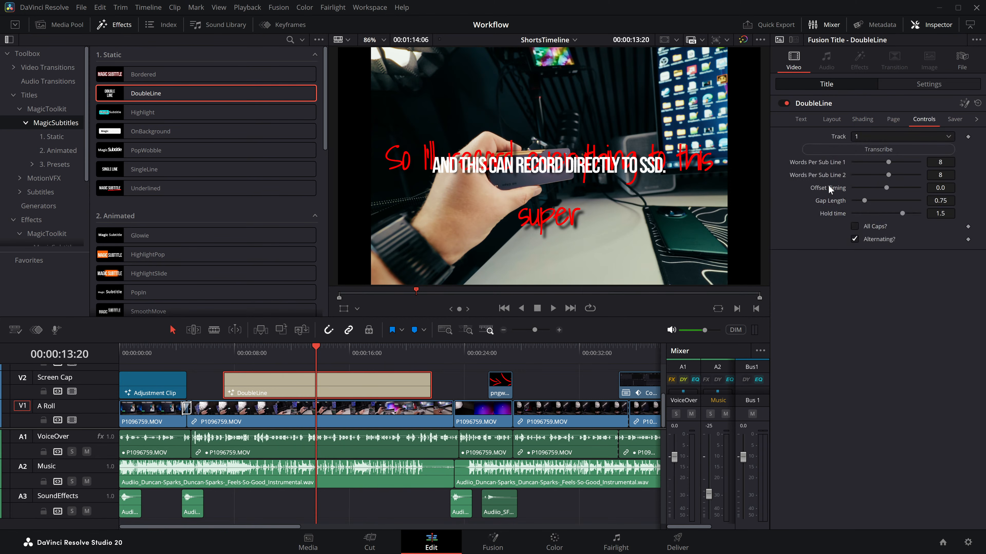
left_click_drag(888, 175, 866, 173)
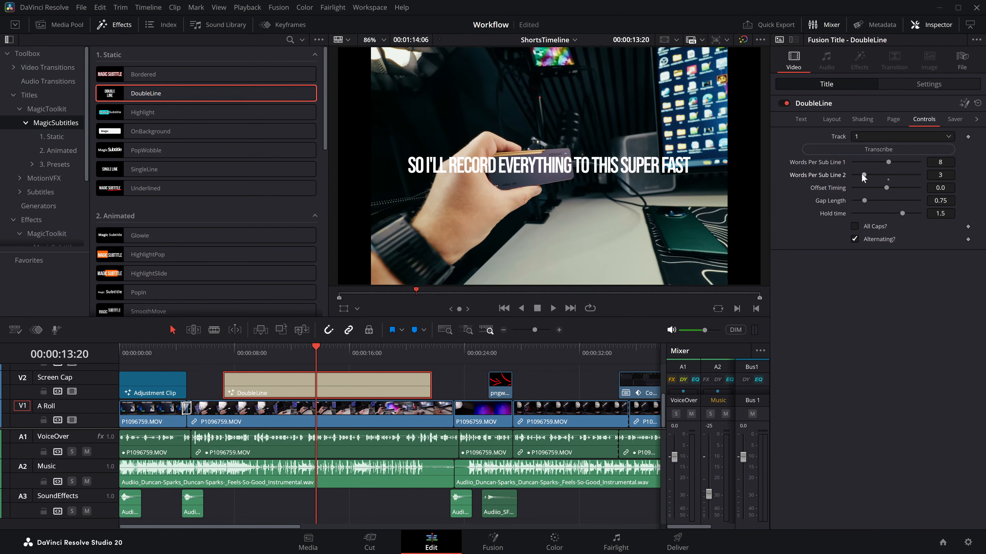
Step: Play the DoubleLine title, restarting near its beginning, to check how words fill the two styled lines
key("space")
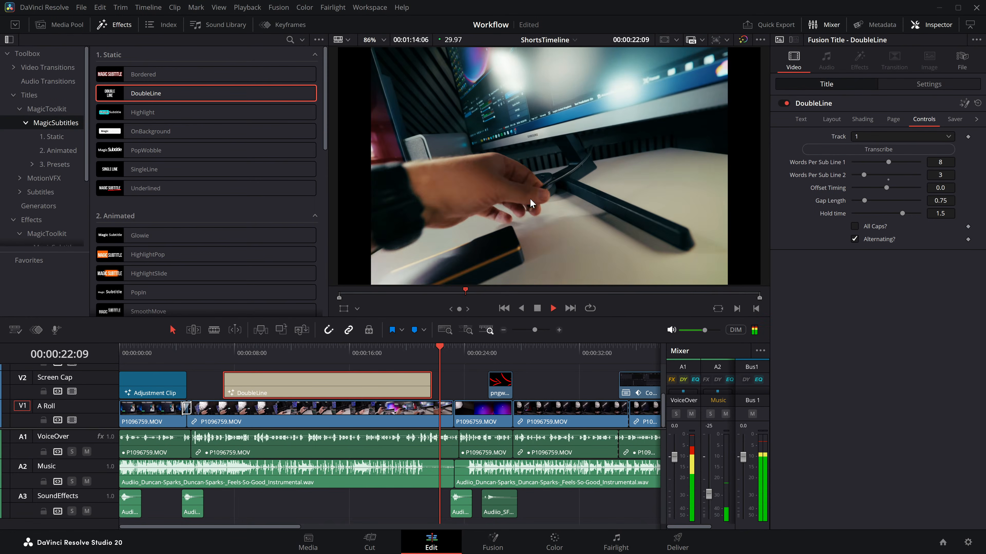
key("space")
left_click(221, 352)
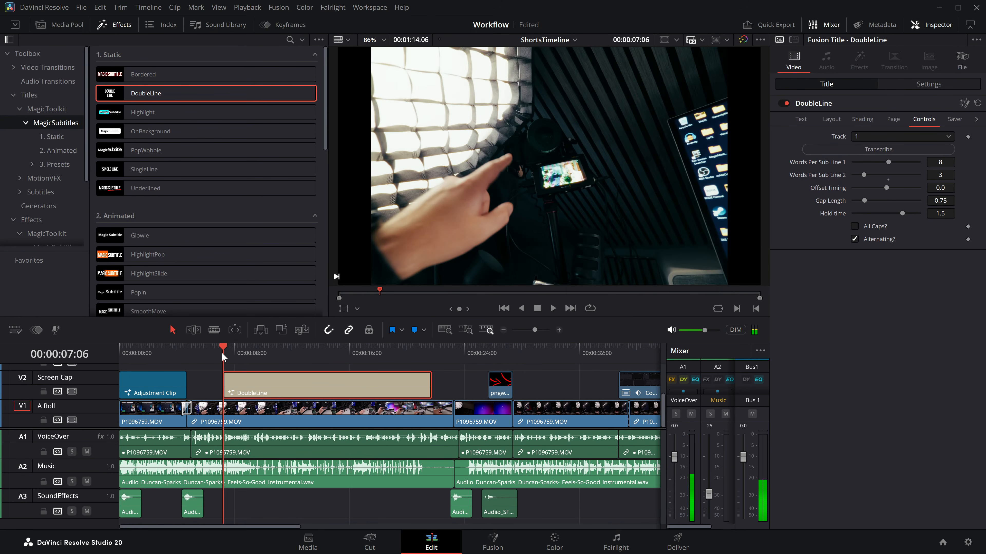
key("space")
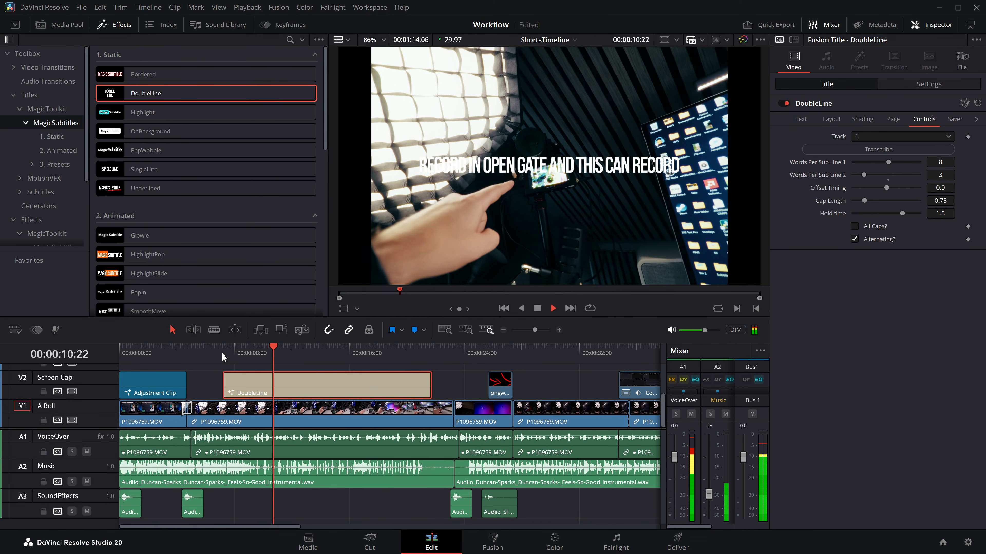
key("space")
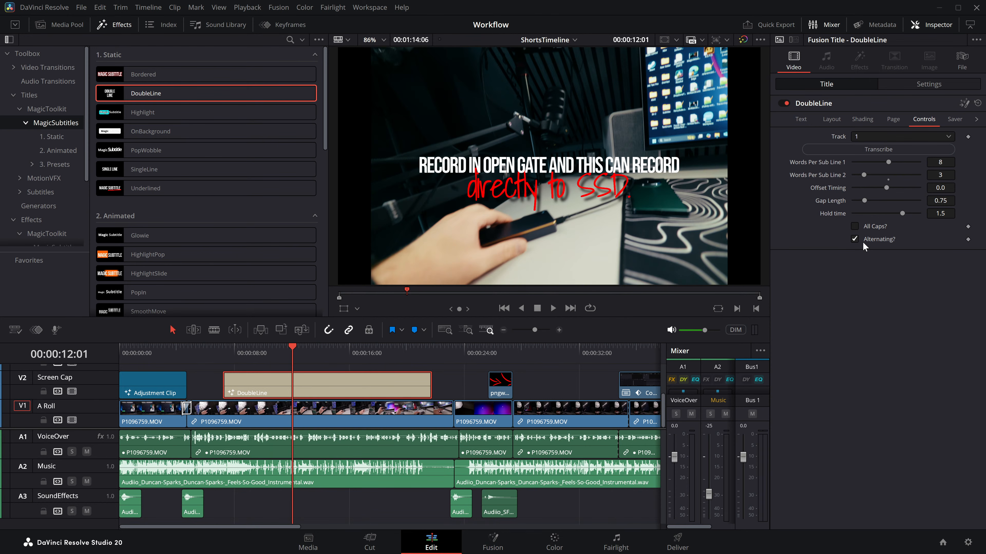
left_click(229, 355)
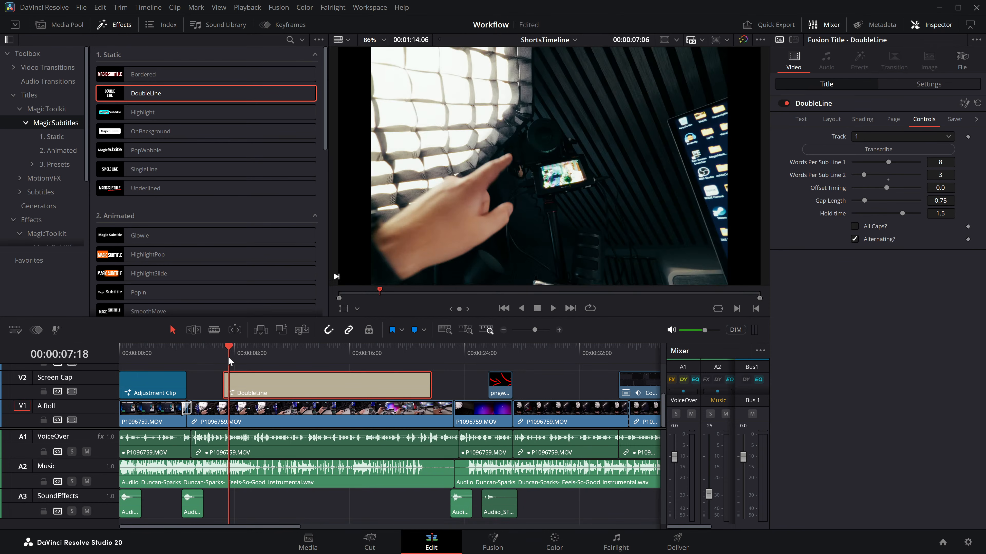
key("space")
Step: Move the title to the track above Screen Cap, starting at about 5 seconds, and play it from there
left_click_drag(289, 390, 228, 375)
left_click(193, 351)
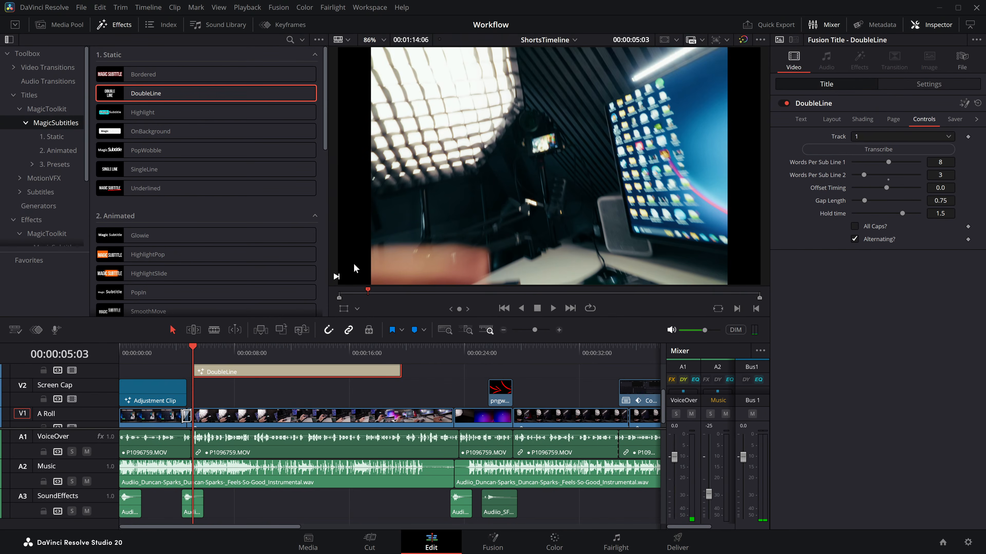
key("space")
key("space")
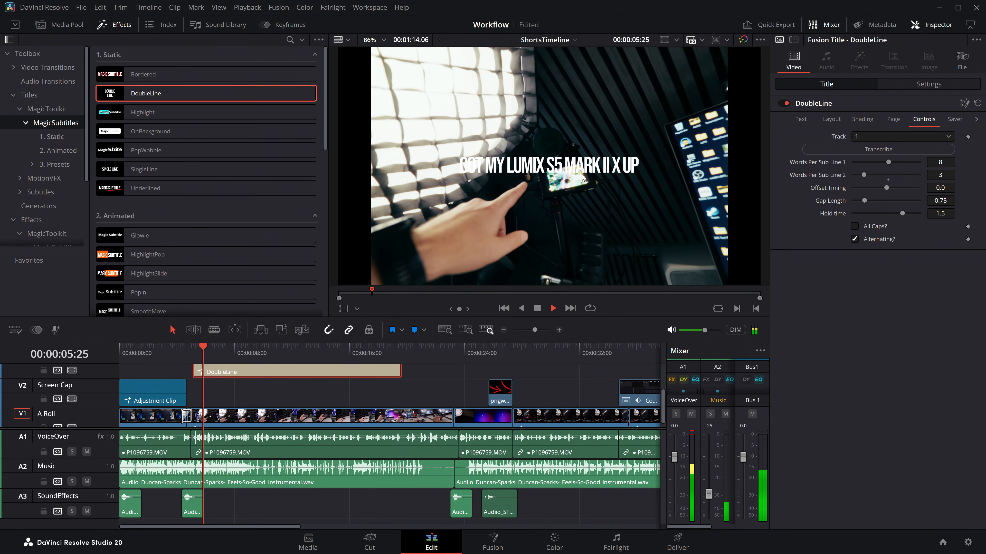
key("space")
key("space")
Step: Turn off the Alternating option for the DoubleLine title
left_click(855, 238)
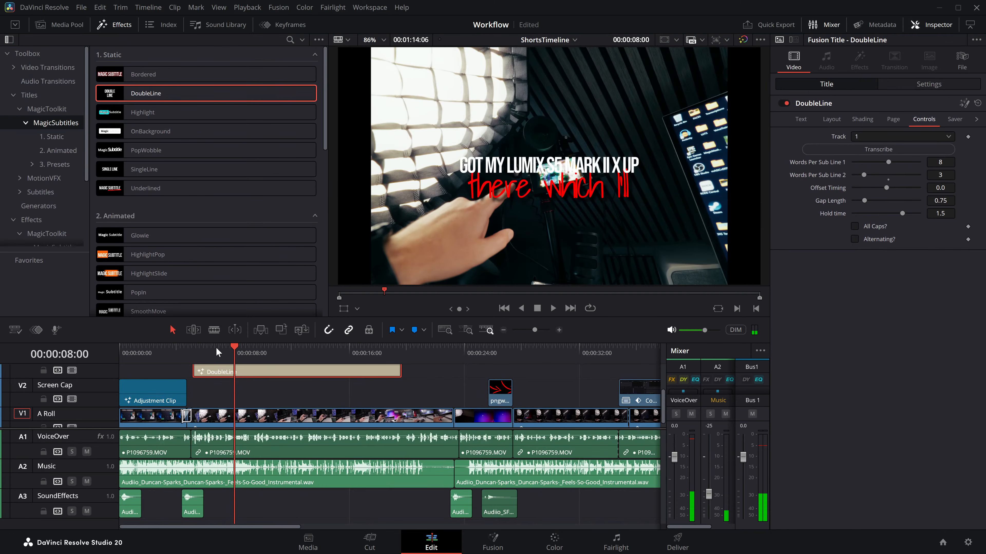
Step: Extend the DoubleLine title's end to about 23 seconds and play several passages to check both lines together
left_click(194, 345)
key("space")
key("space")
left_click_drag(400, 372, 448, 371)
key("space")
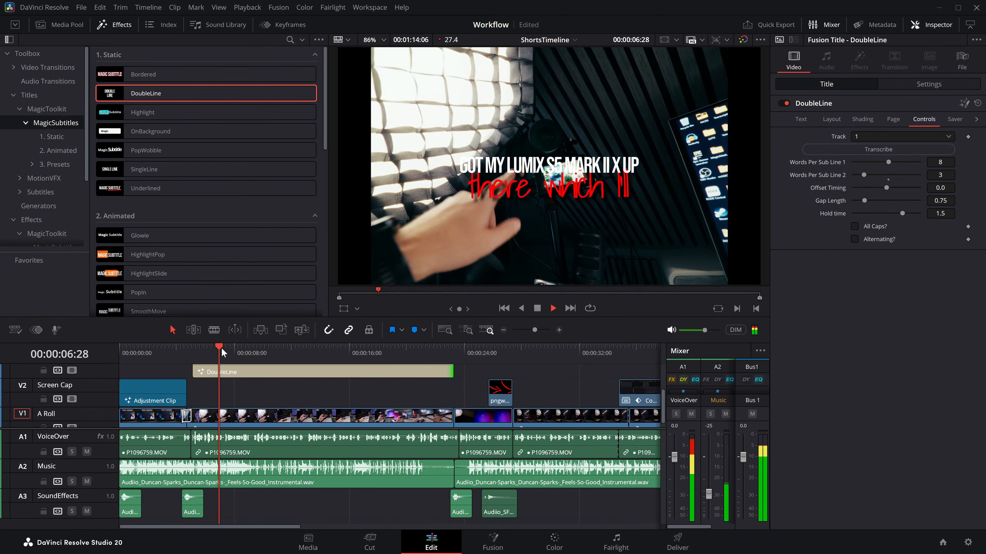
left_click(283, 348)
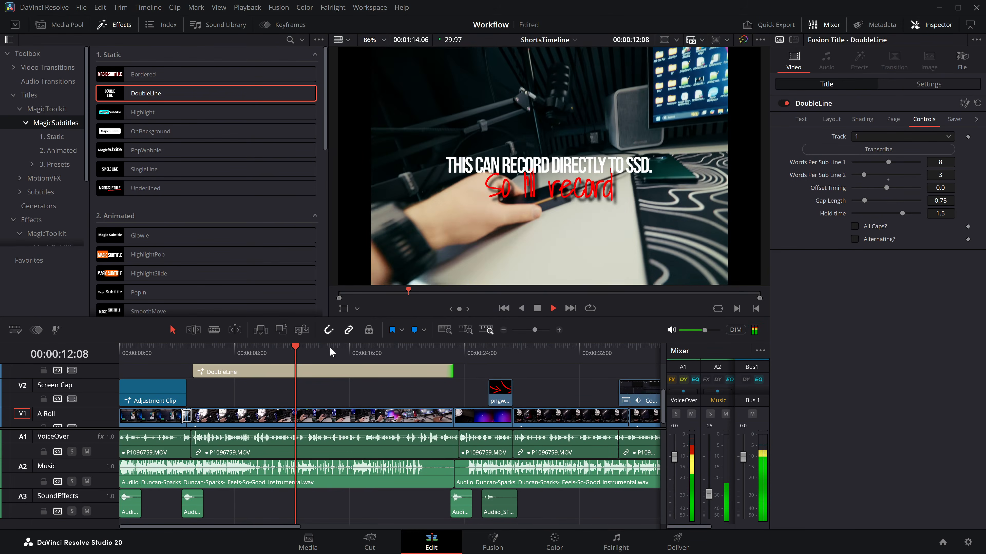
left_click(330, 348)
key("space")
Step: Show the Fusion overlay for the DoubleLine title and narrow Text 2's text box to a width of about 0.698
left_click(800, 119)
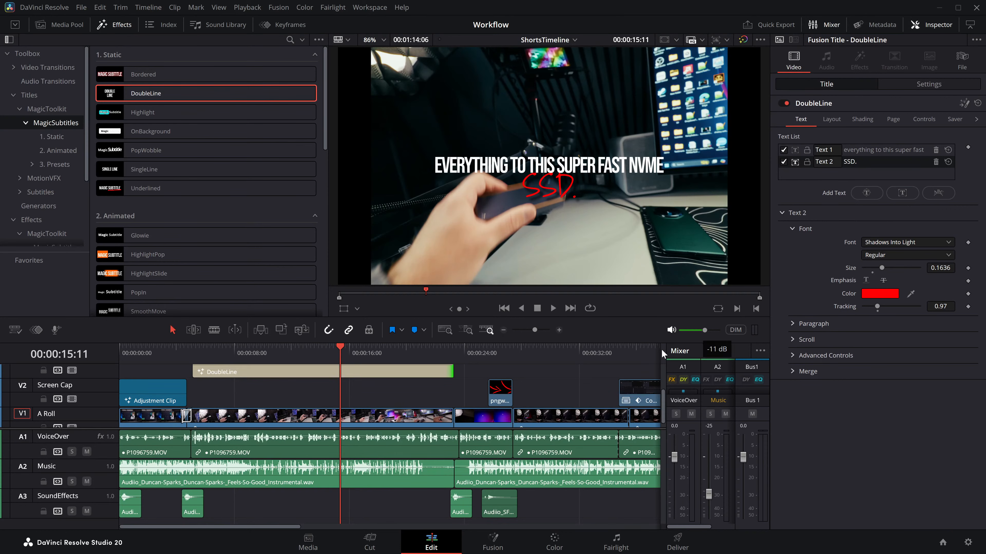
left_click(282, 373)
left_click(832, 120)
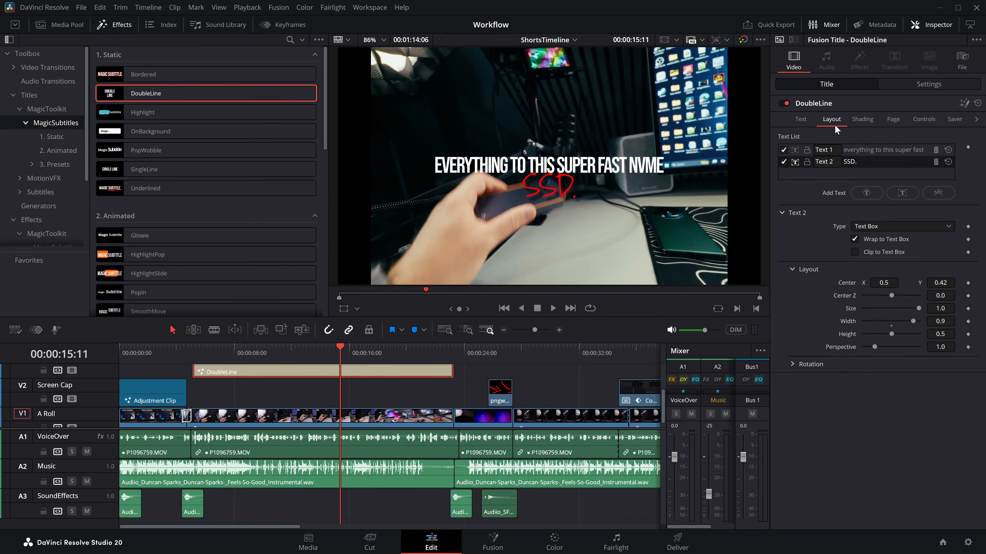
left_click(357, 308)
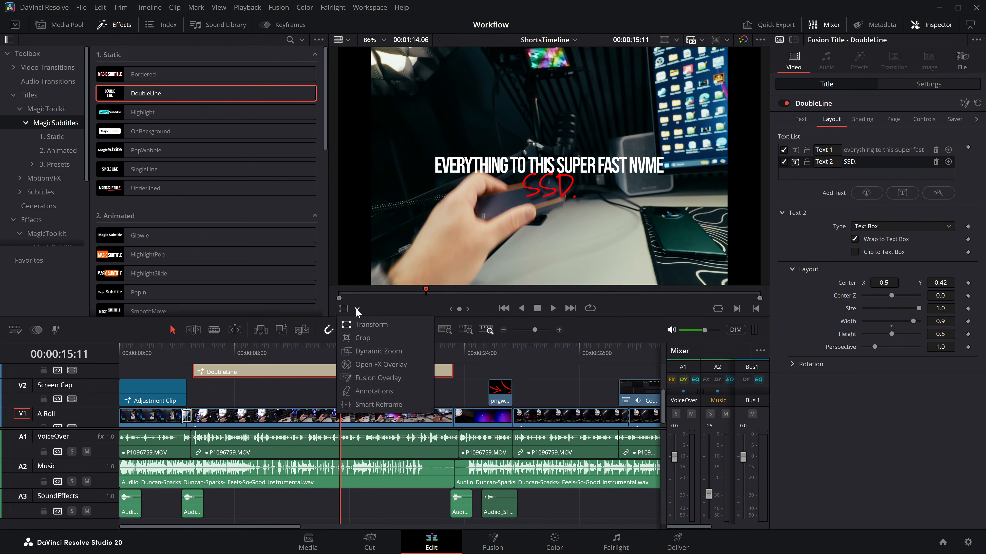
left_click(370, 378)
left_click_drag(358, 196, 402, 191)
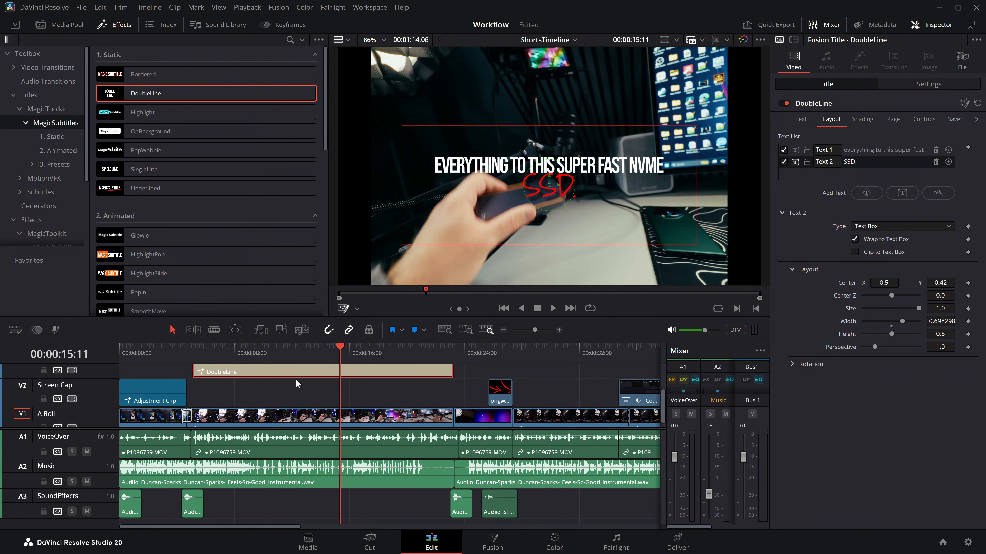
Step: Narrow Text 1's text box to a width of about 0.387 and move its center to about X 0.296, Y 0.686
left_click(864, 153)
left_click_drag(356, 174, 466, 169)
left_click_drag(548, 167, 462, 122)
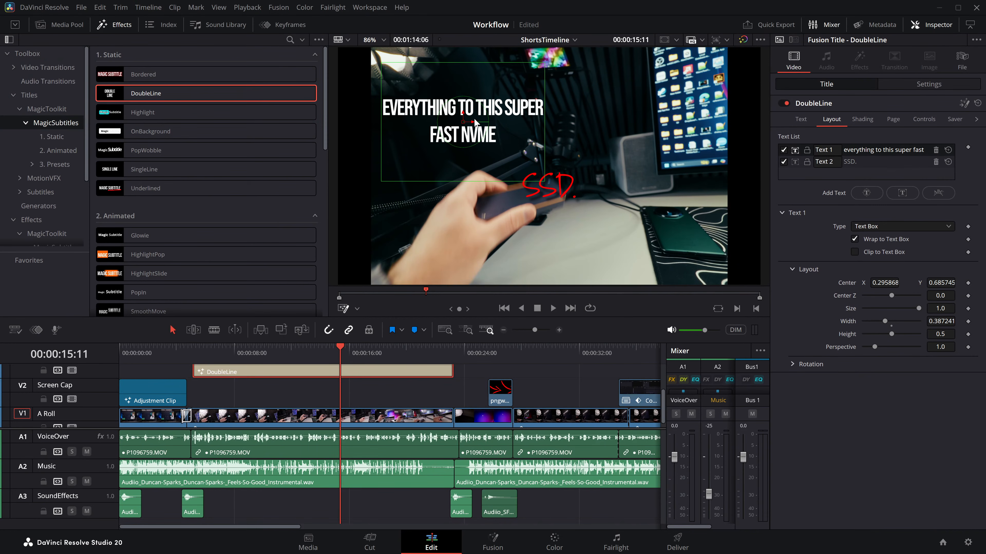
Step: Rotate Text 1 to about -27.5 on Y and 21.4 on Z, and play parts of the title to check it
left_click(791, 364)
left_click_drag(873, 403, 874, 417)
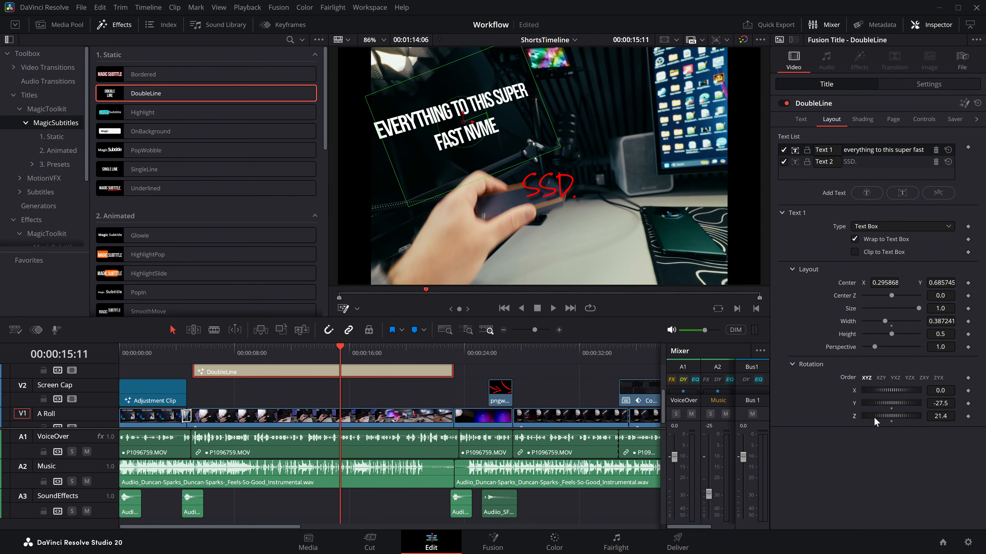
scroll(299, 372, "up", 2)
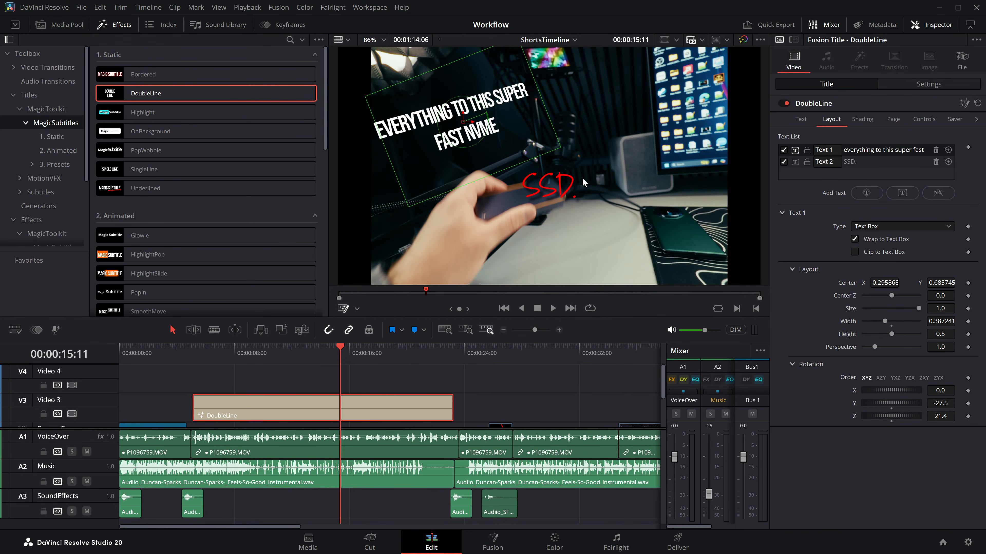
left_click(235, 356)
key("space")
left_click(287, 357)
key("space")
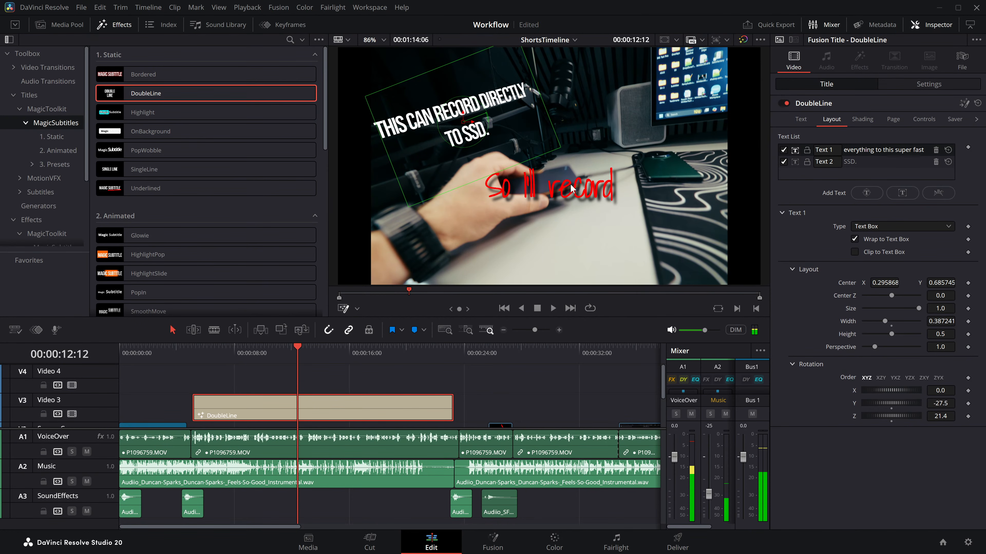
Step: Move Text 2's center to about X 0.268, Y 0.560, just beneath the tilted first line, and play the title
left_click(794, 162)
left_click_drag(555, 184, 452, 142)
key("space")
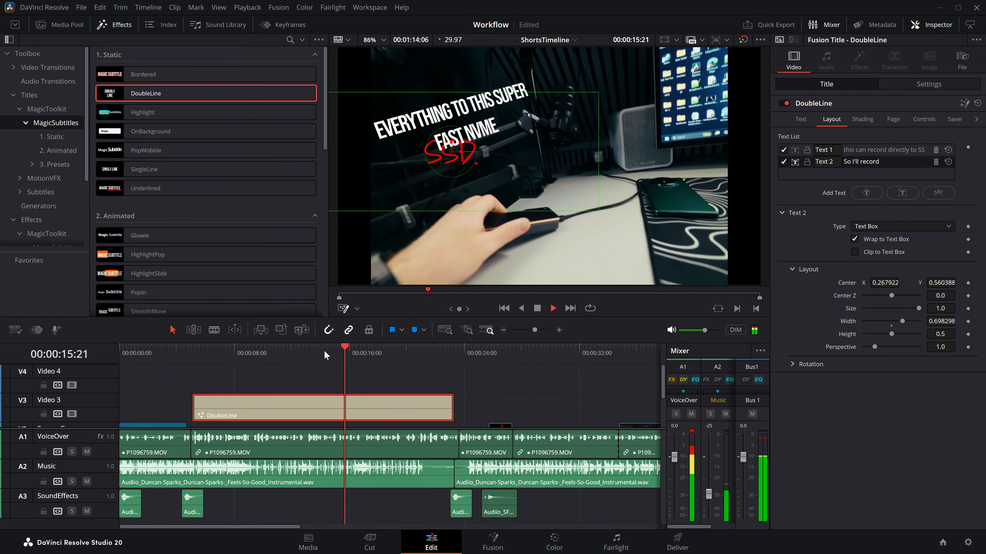
key("space")
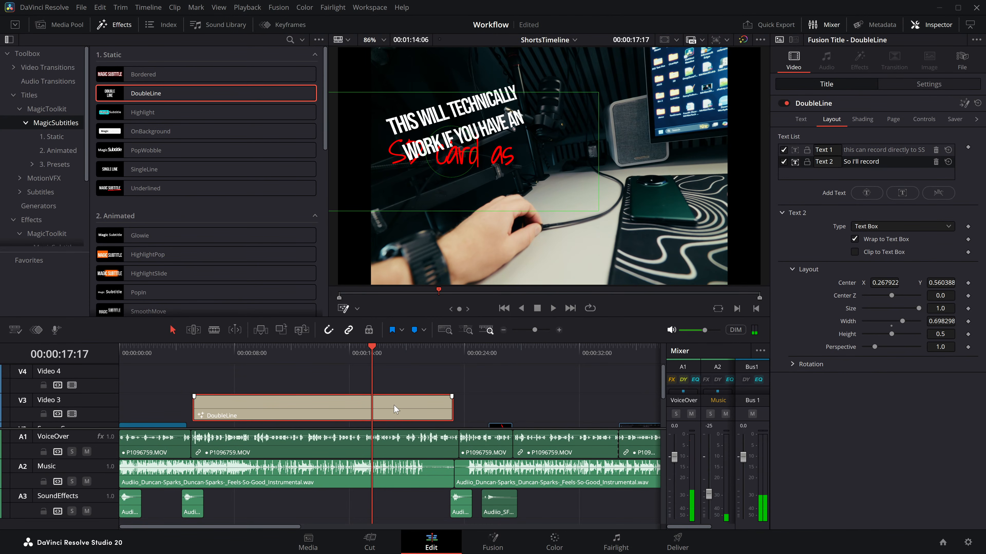
Step: Delete the DoubleLine title from Video 3 and browse the MagicSubtitles presets
key("Delete")
scroll(177, 208, "down", 3)
scroll(178, 204, "down", 5)
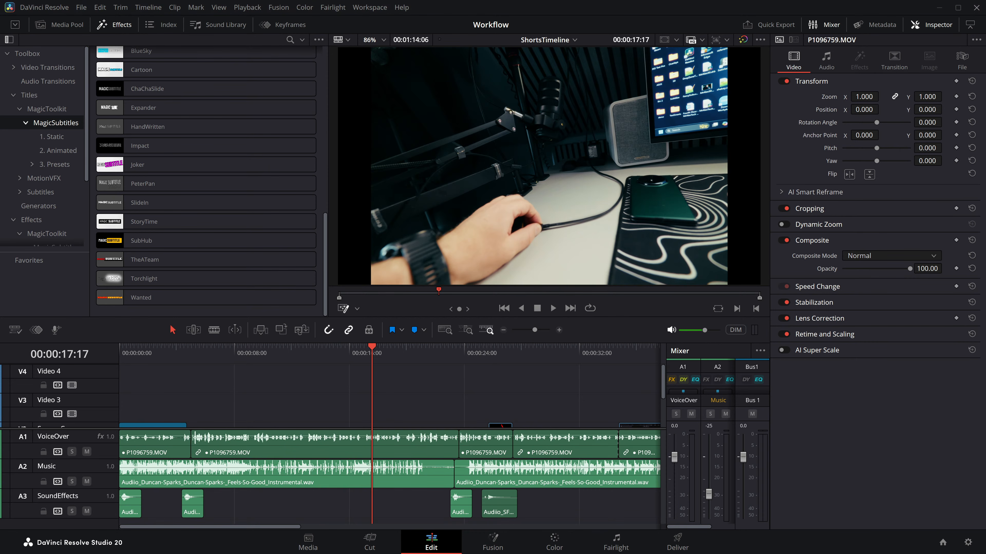
left_click(296, 356)
scroll(278, 381, "down", 2)
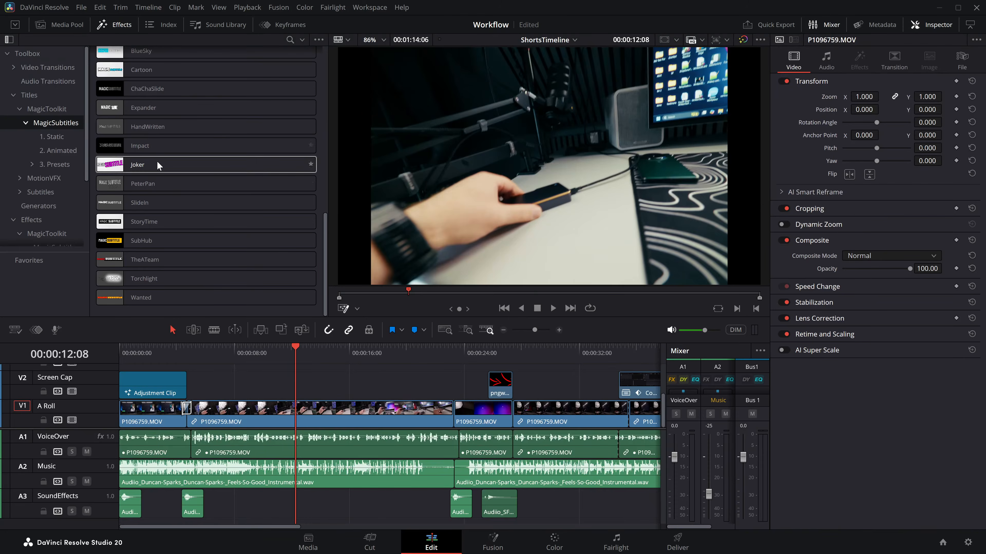
Step: Place the HandwrittenContrast double-line preset on Video 4 at about 10 seconds and play it over the footage
left_click(33, 162)
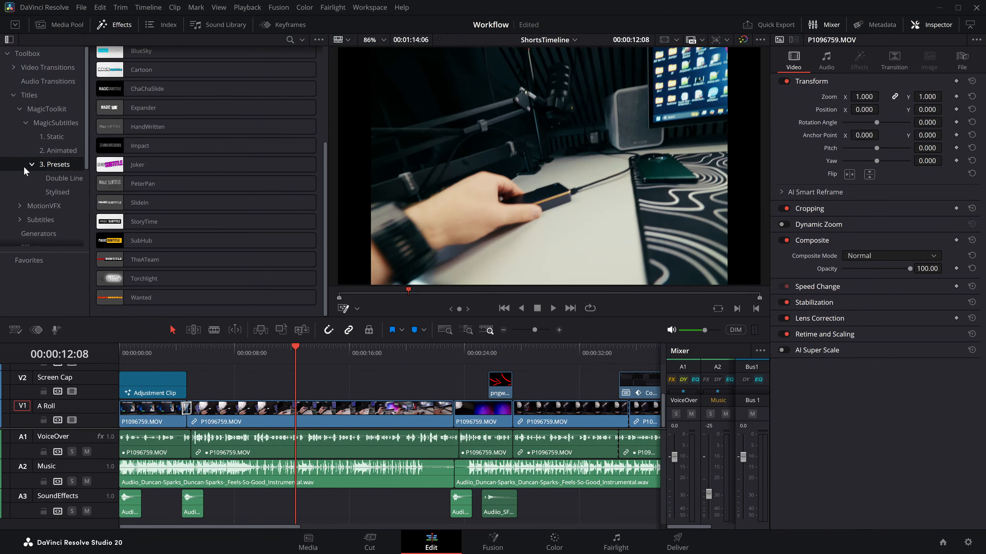
left_click(64, 179)
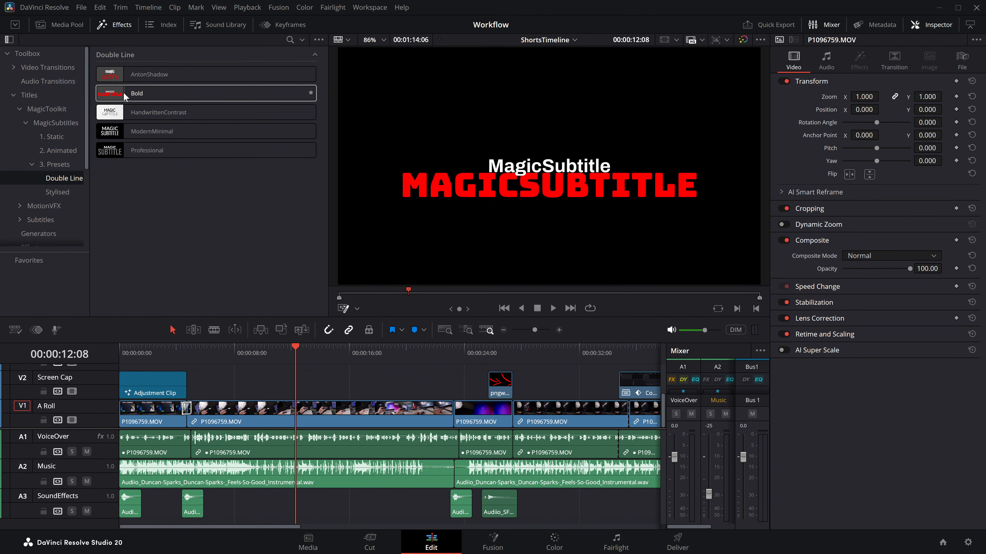
left_click_drag(161, 111, 294, 369)
left_click(261, 349)
key("space")
key("space")
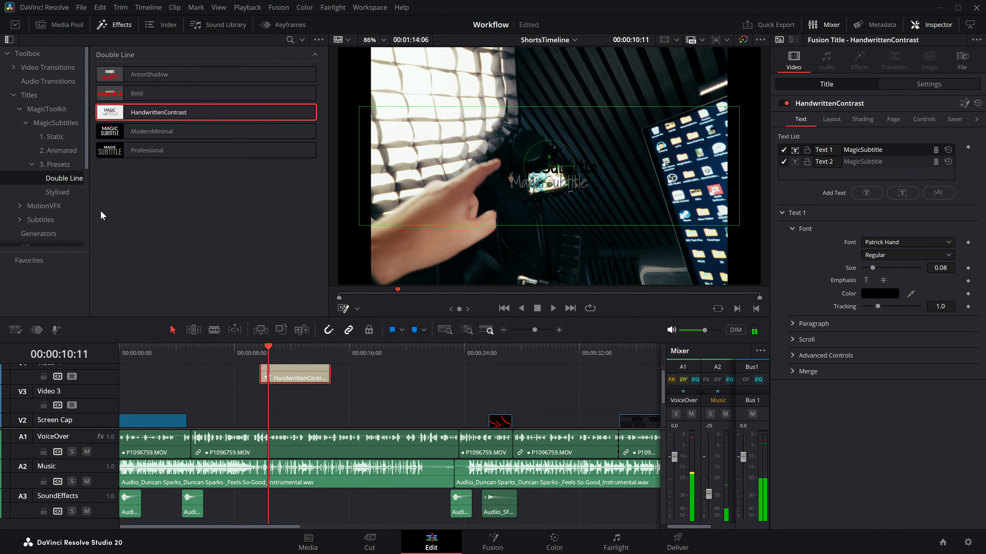
Step: Add a Paper generator background on the Screen Cap track from about 6 to 18 seconds and play it beneath the title
scroll(59, 114, "down", 2)
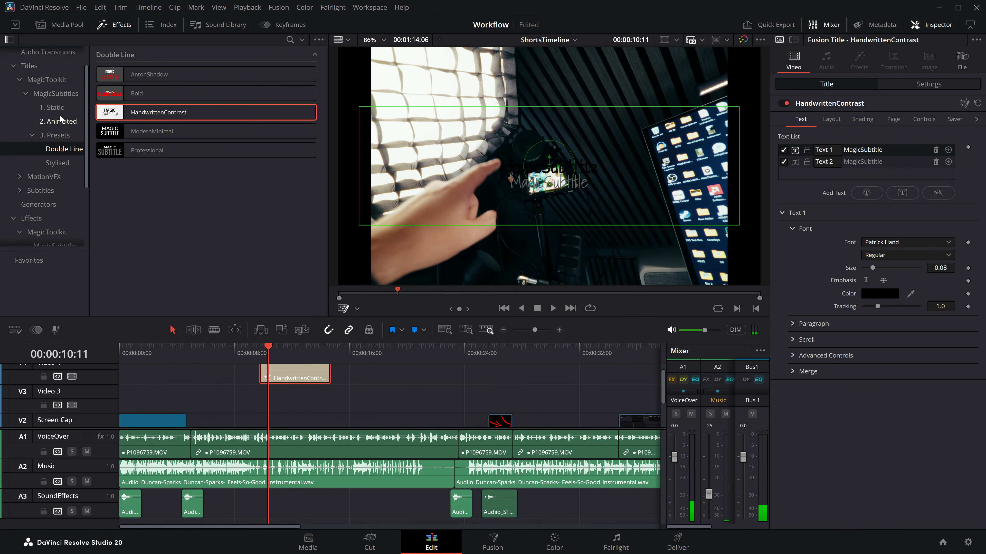
left_click(37, 205)
scroll(146, 254, "down", 5)
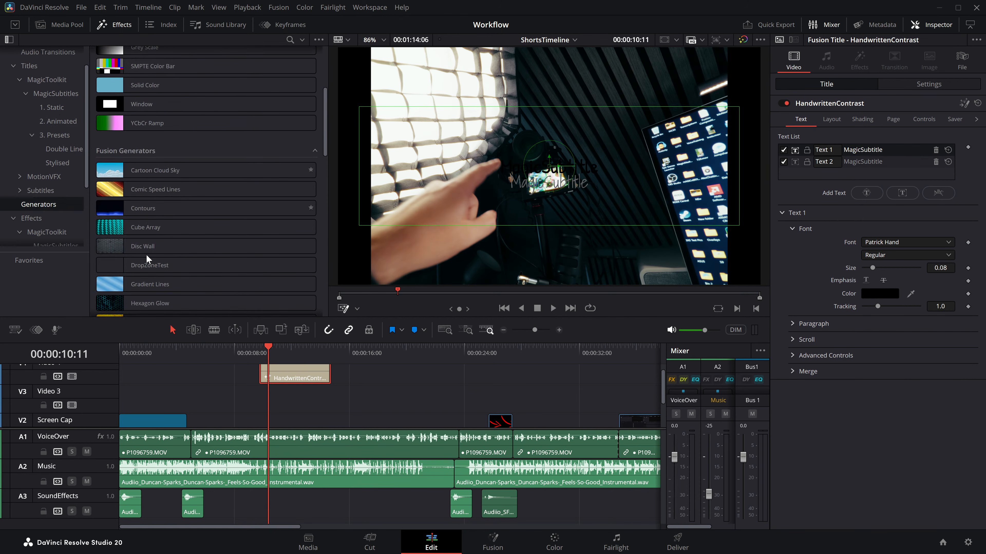
left_click_drag(129, 300, 210, 423)
left_click_drag(278, 423, 380, 429)
key("space")
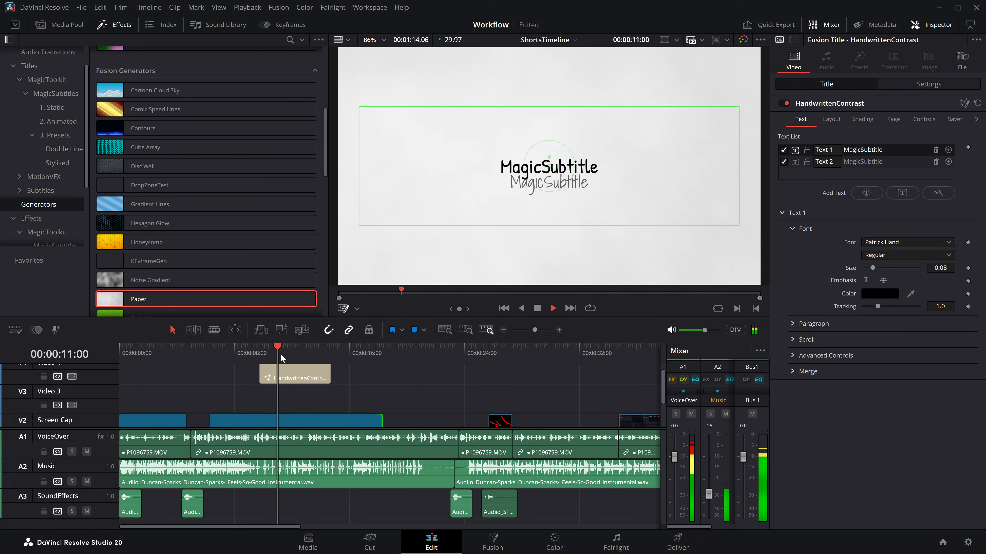
key("space")
Step: Transcribe audio track 1 into the HandwrittenContrast title and play the resulting subtitles
left_click(285, 374)
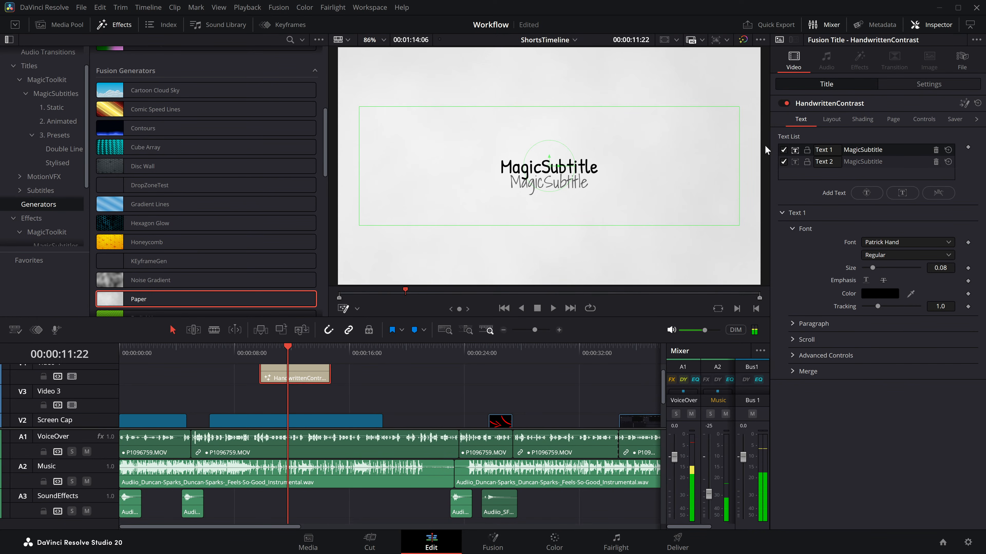
left_click(924, 119)
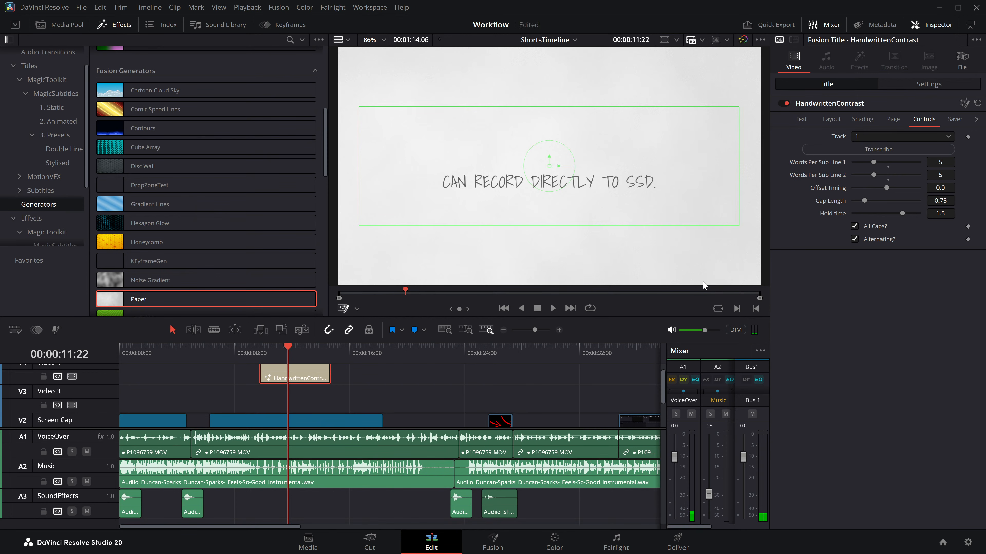
key("space")
key("space")
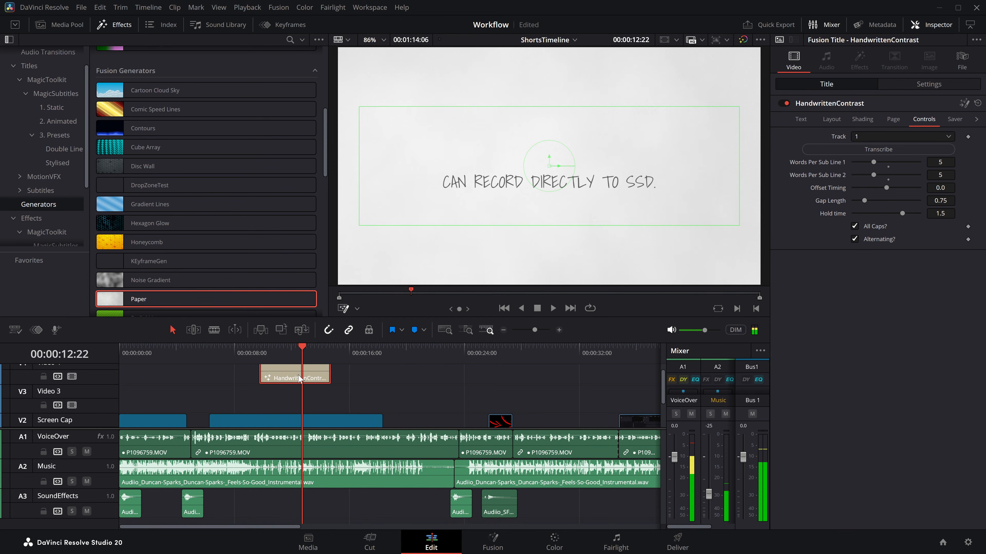
Step: Delete the HandwrittenContrast title and Paper background, and try the ModernMinimal double-line preset on Video 3 at about 7 seconds
key("BackSpace")
left_click(65, 149)
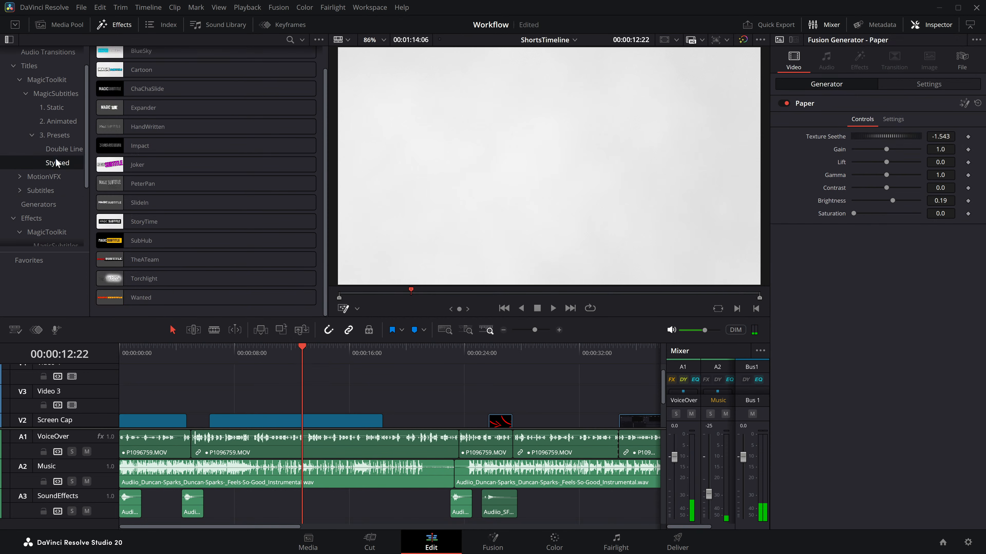
left_click_drag(110, 134, 233, 396)
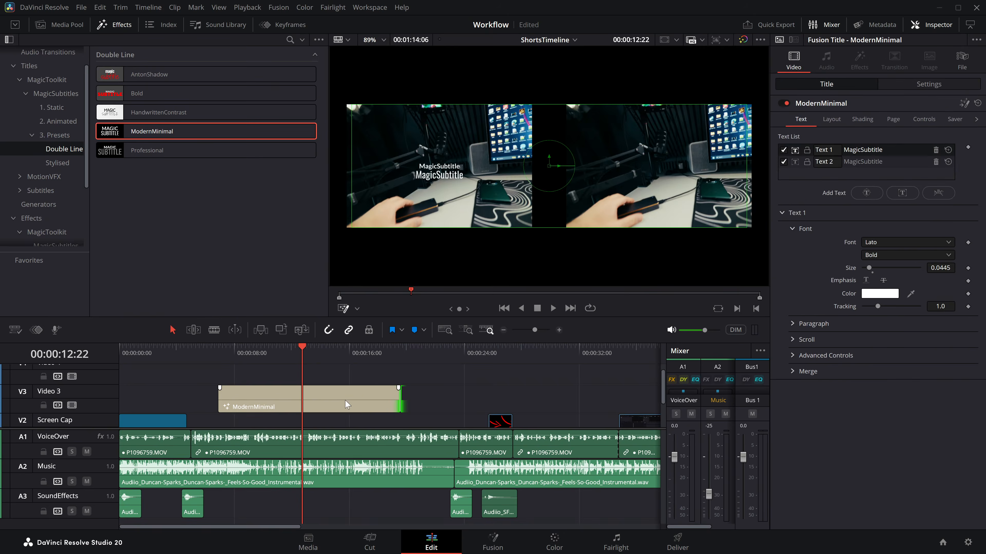
key("space")
key("ctrl+z")
Step: Place the Professional double-line preset on Video 4 at about 9 seconds and transcribe track 1 into it, checking it in playback
left_click_drag(111, 150, 260, 390)
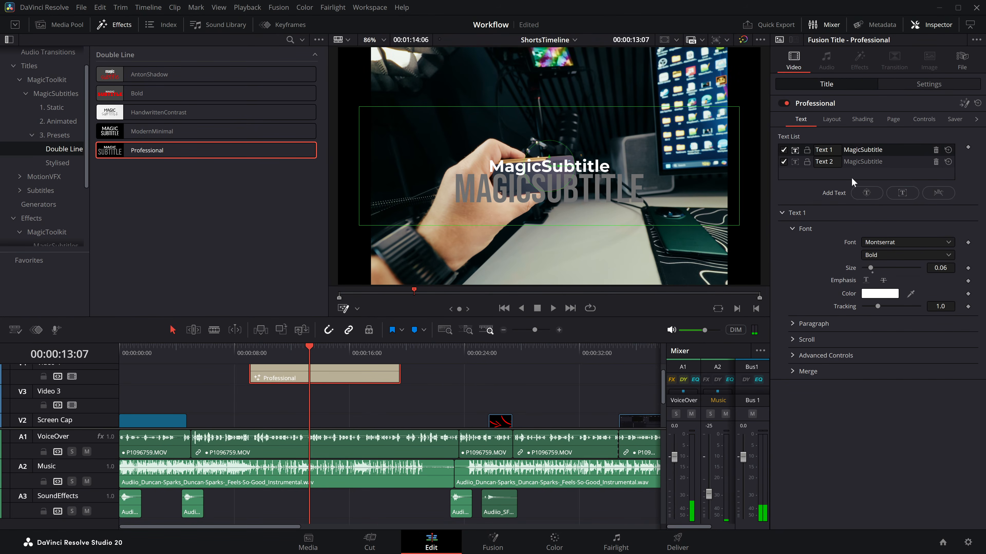
left_click(924, 120)
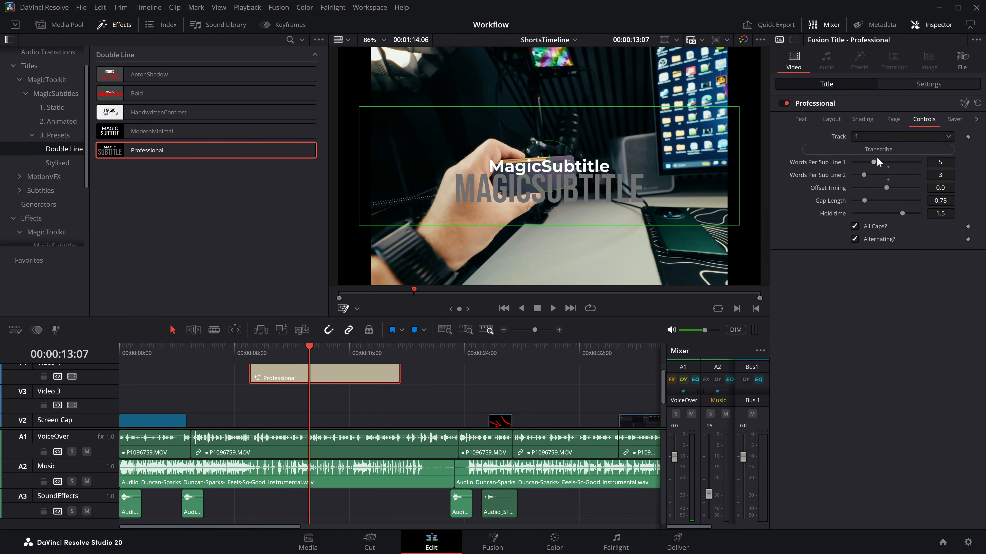
key("space")
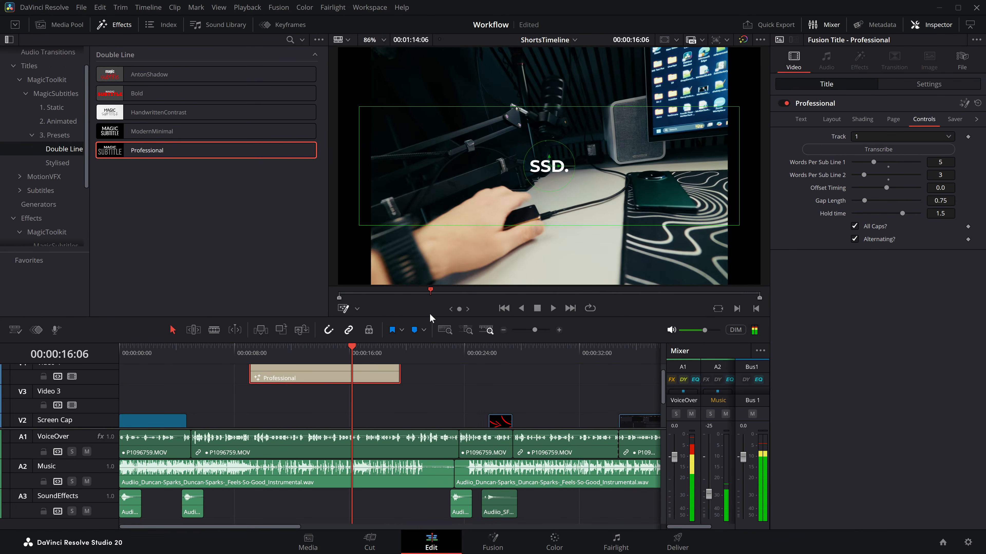
key("space")
Step: Change the font of Text 1 in the Professional title to Leelawadee UI
left_click(818, 119)
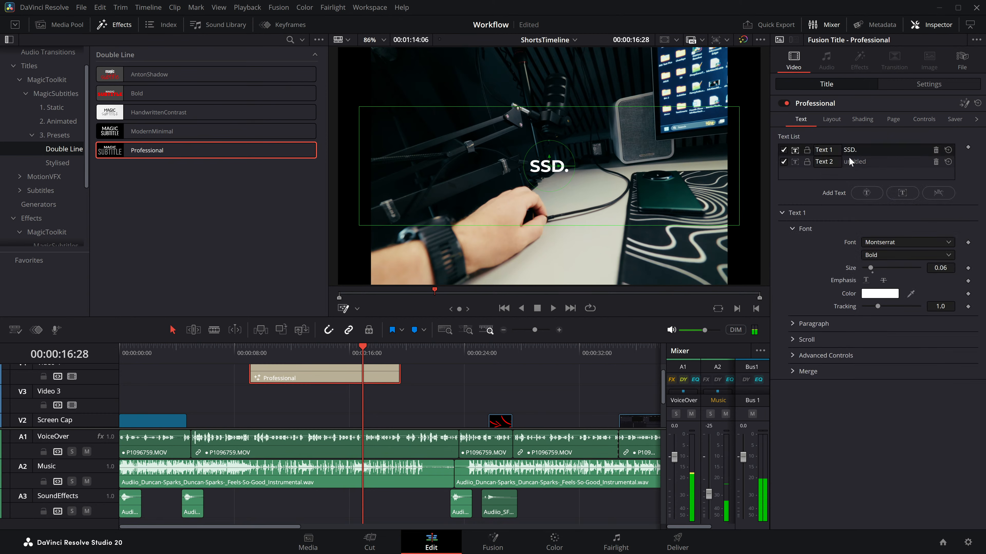
left_click(900, 242)
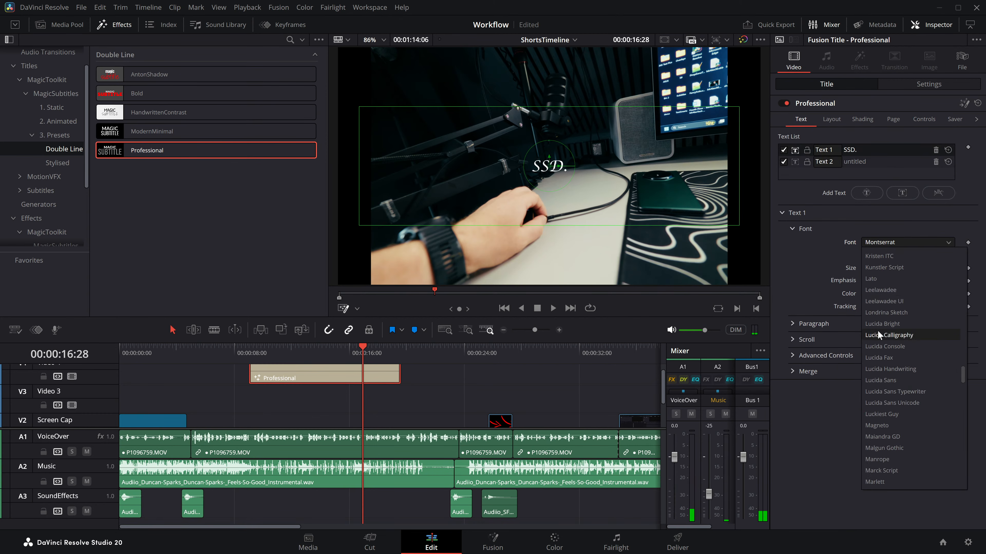
left_click(881, 302)
Step: Turn off All Caps and Alternating for the Professional title, previewing it at about 13 seconds
left_click(950, 121)
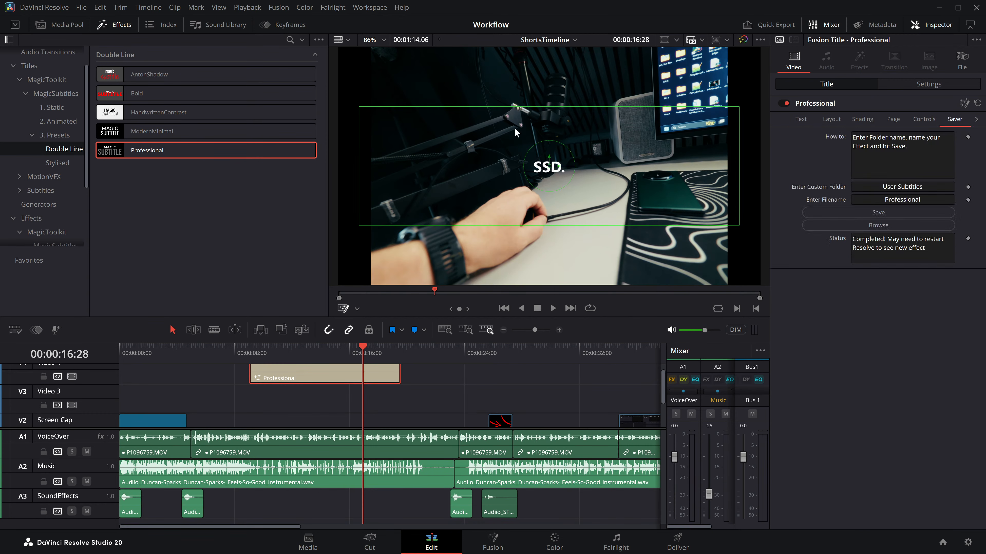
left_click_drag(268, 355, 316, 362)
left_click(930, 124)
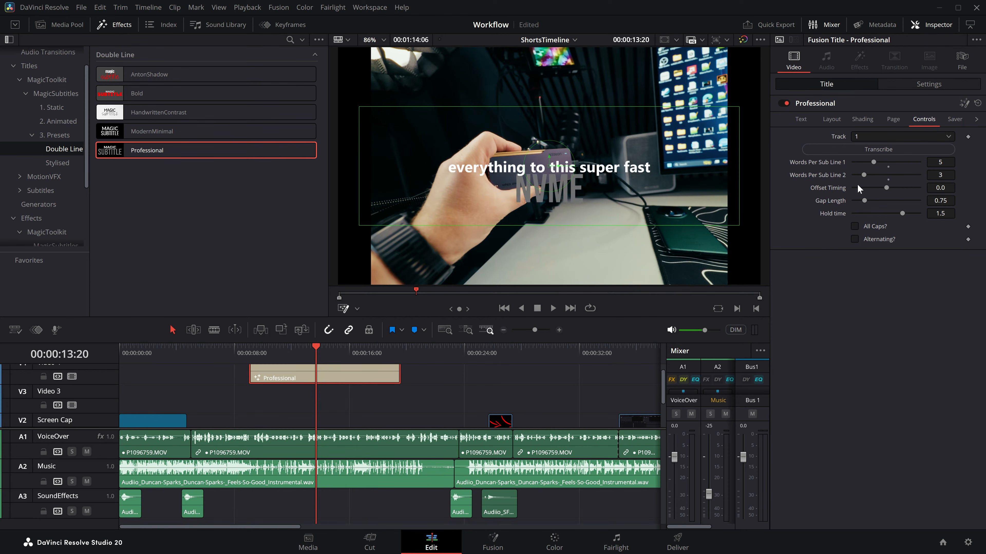
Step: Save the customized Professional title as an effect named NewOne in the custom folder AlexSpecialFolder
left_click(955, 119)
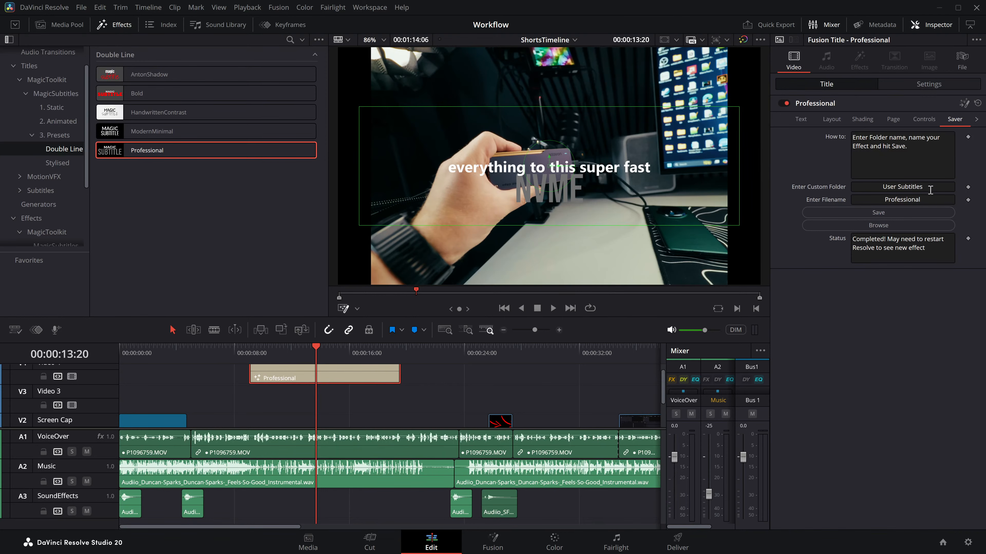
left_click_drag(938, 199, 853, 200)
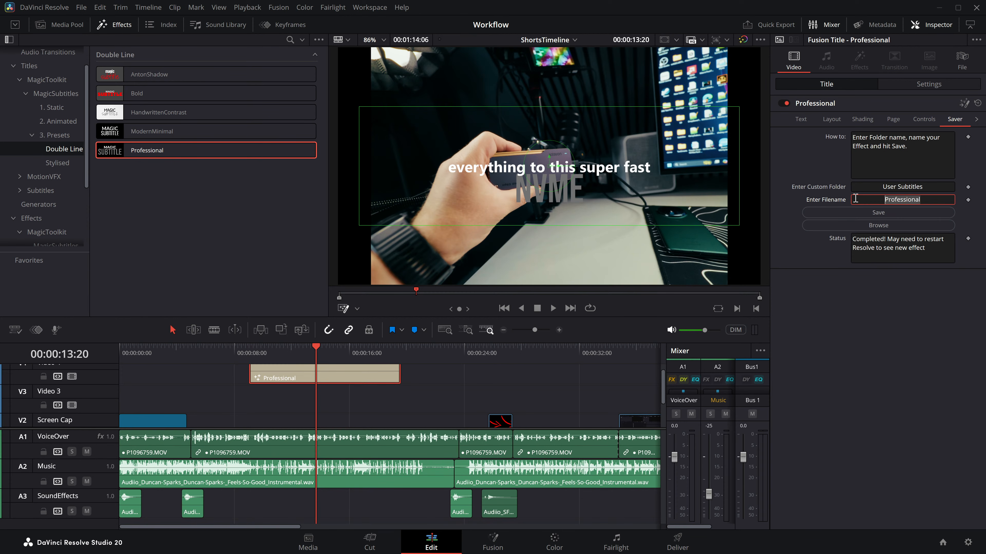
type("NewOne")
left_click_drag(940, 187, 845, 185)
type("AlexSpecialFolder")
key("Tab")
left_click(876, 213)
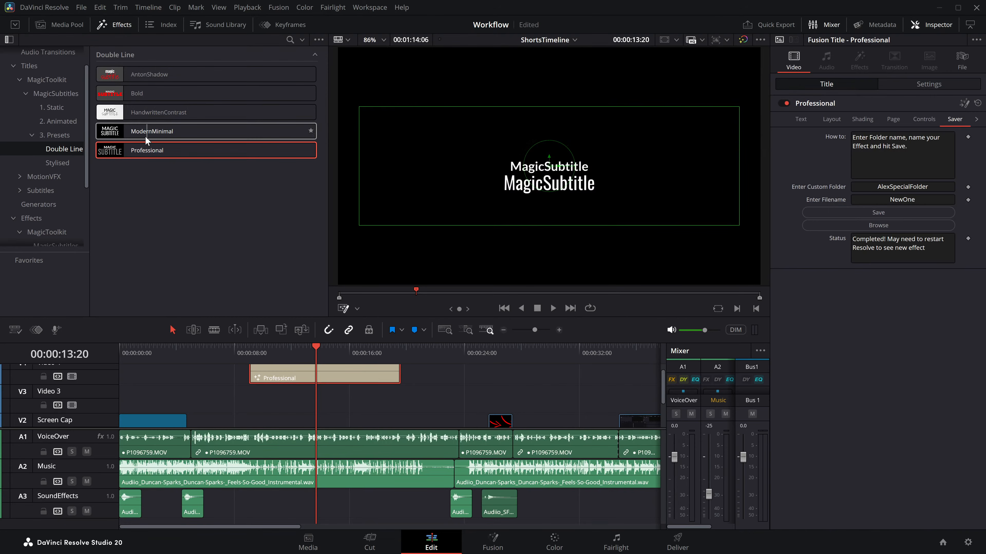
Step: Browse to the saved effect's location on disk and check the contents of AlexSpecialFolder, closing the file window when done
left_click_drag(292, 354, 313, 353)
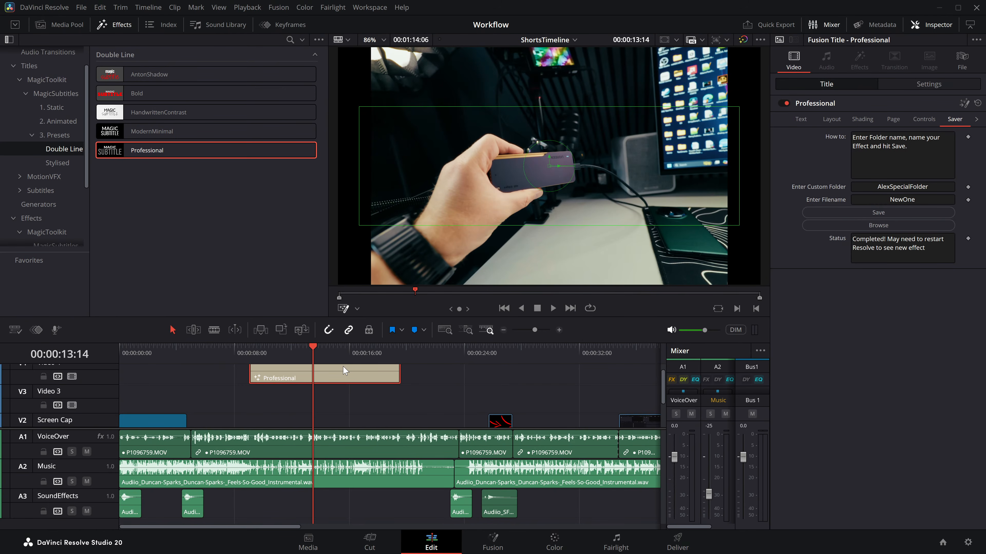
left_click(874, 225)
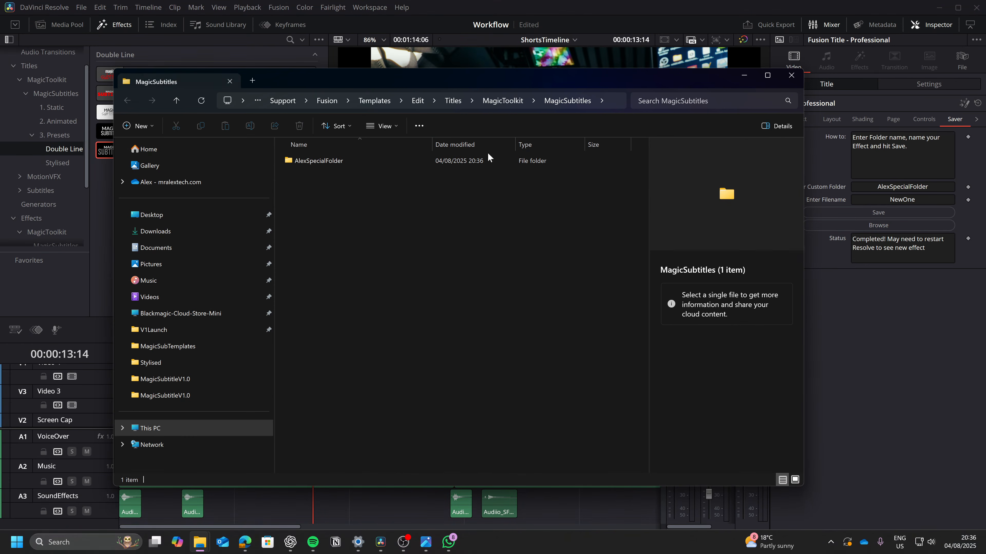
double_click(325, 162)
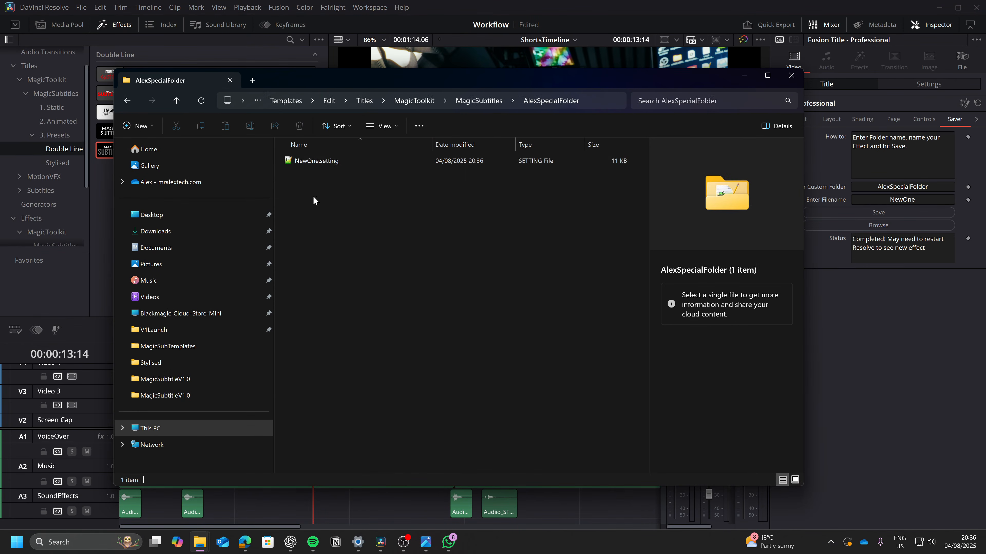
left_click(791, 75)
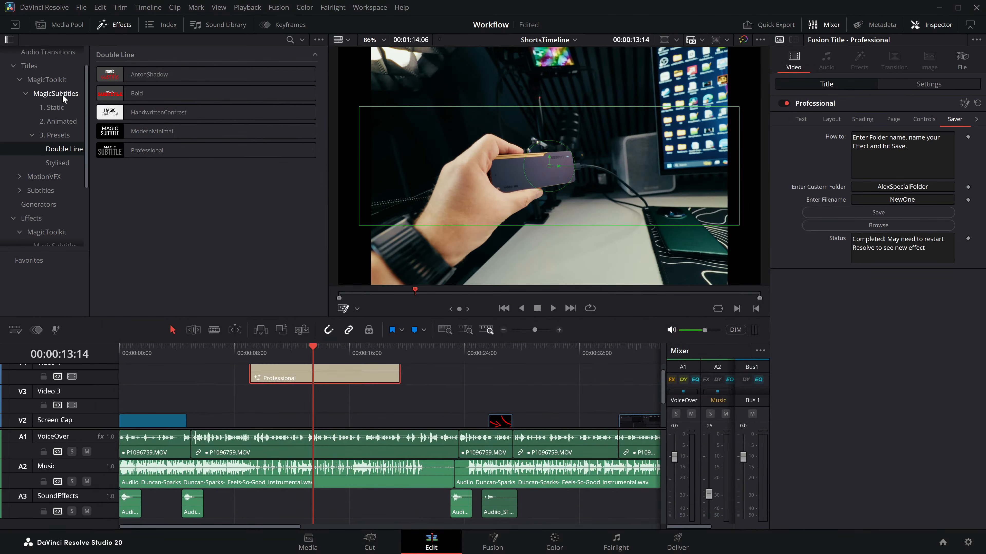
Step: Delete the Professional title clip from Video 4 on the timeline
left_click(301, 348)
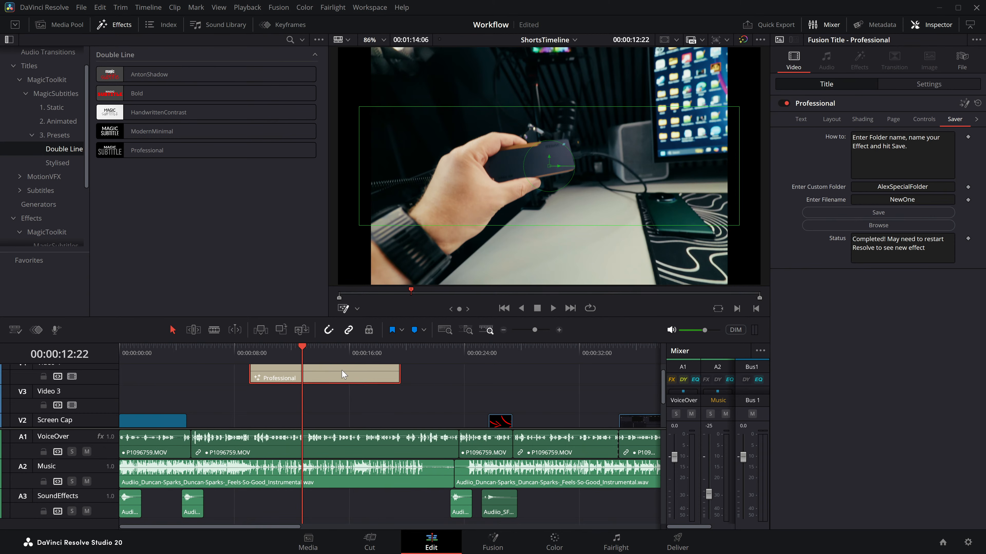
key("Delete")
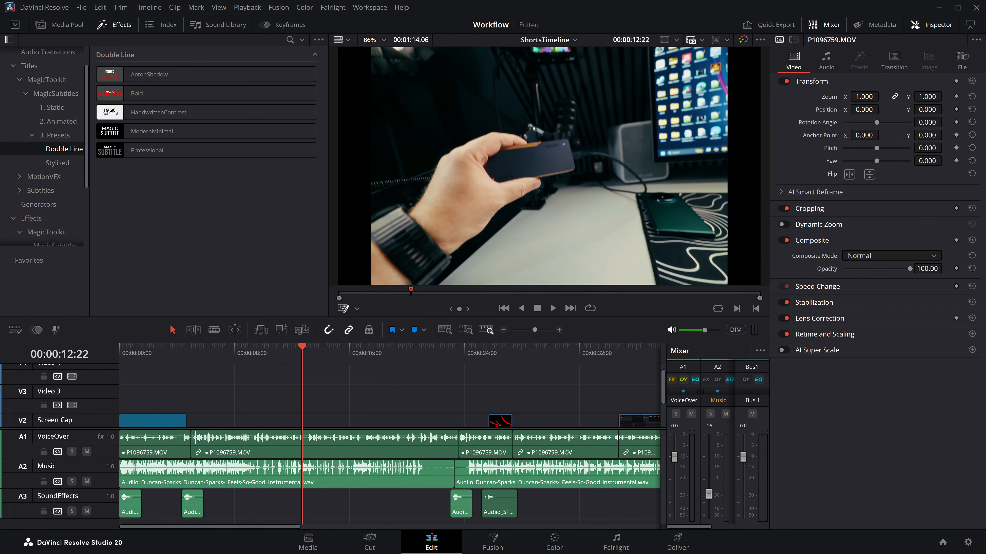
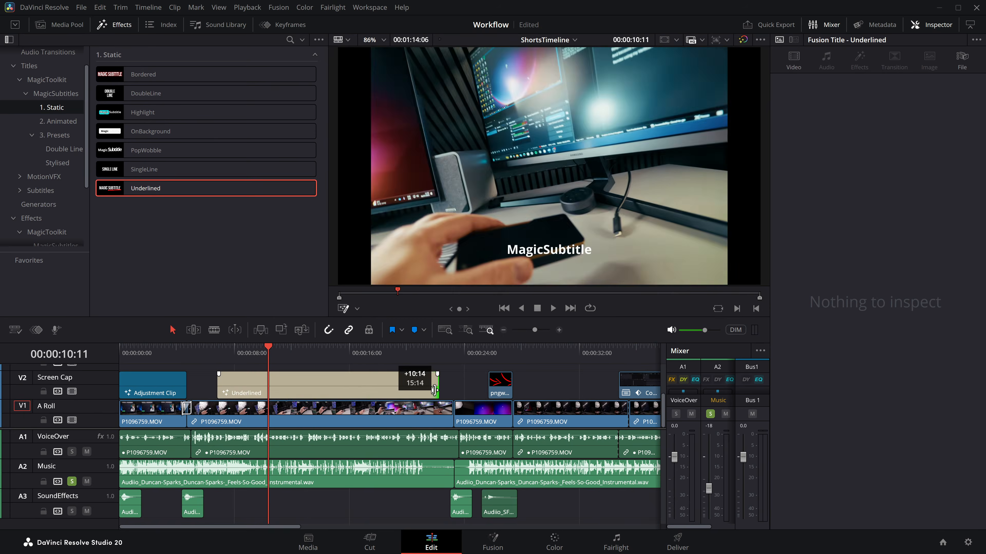
Step: Unsolo the Music track and transcribe audio track 1 for the Underlined title on Video 2
left_click(365, 383)
left_click(924, 119)
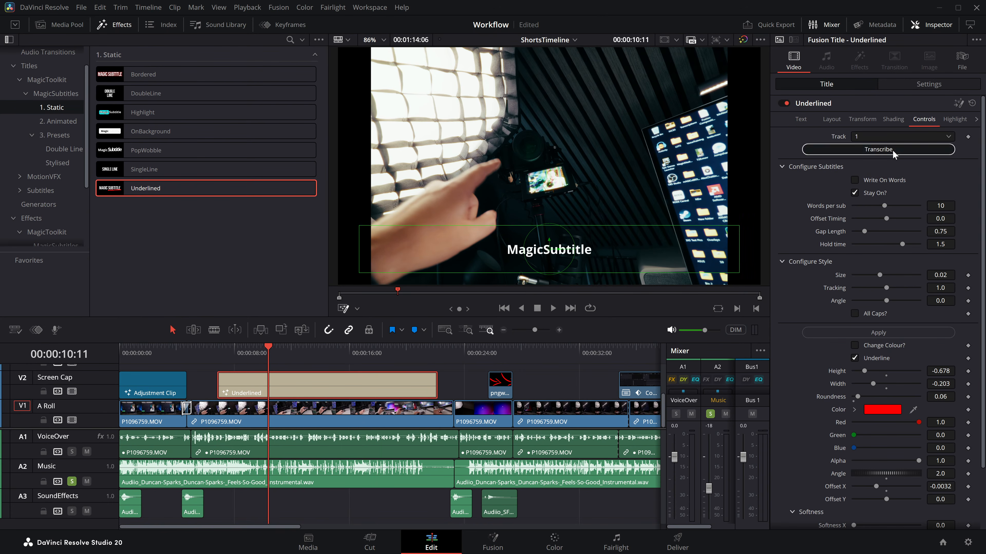
left_click(878, 149)
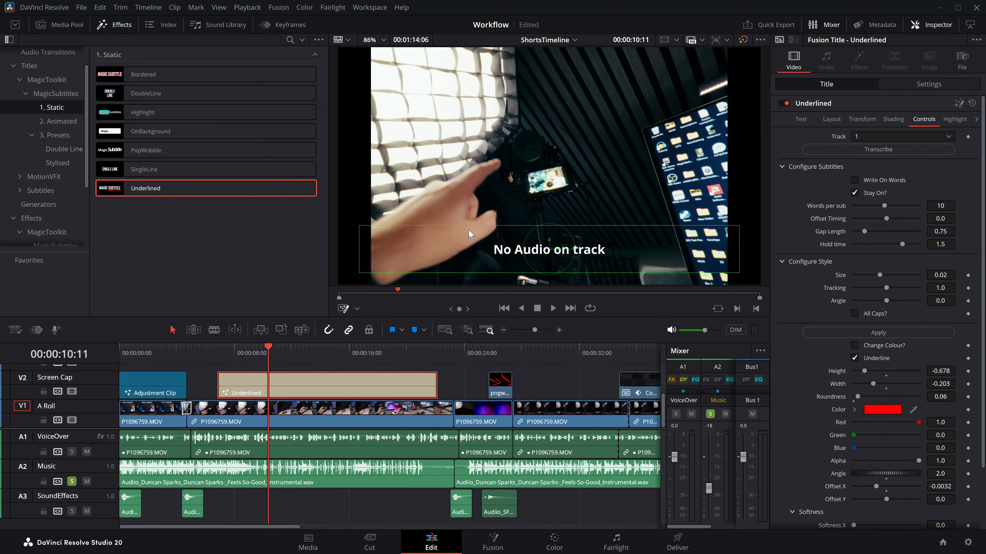
left_click(72, 482)
left_click(879, 149)
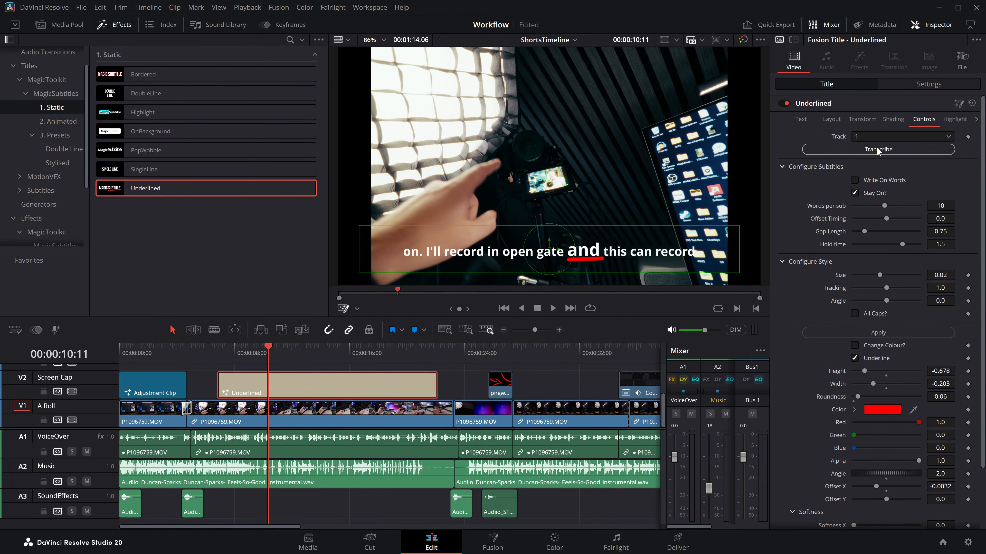
Step: Inspect the underline beneath the first word at the start of the Underlined clip and play through the transcribed subtitles
left_click(223, 350)
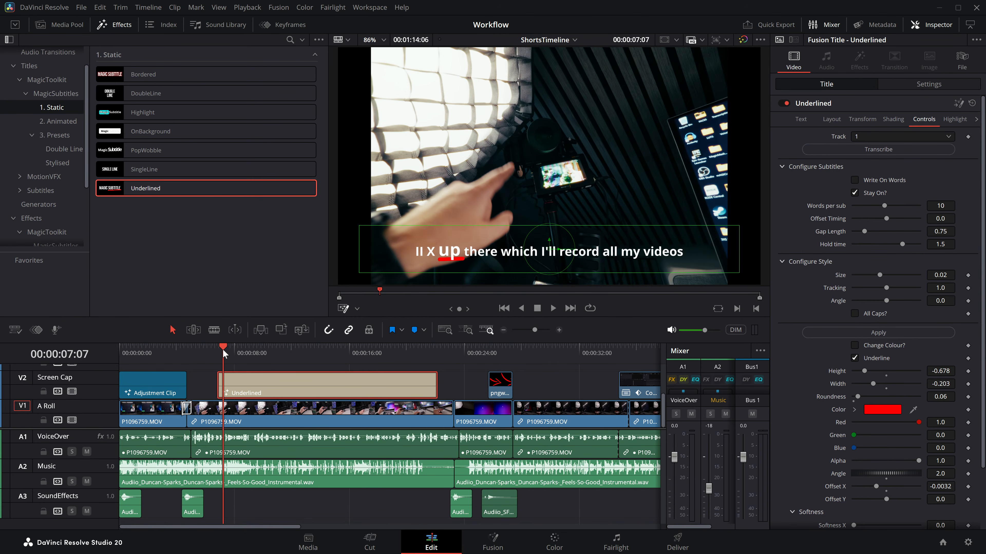
key("Up")
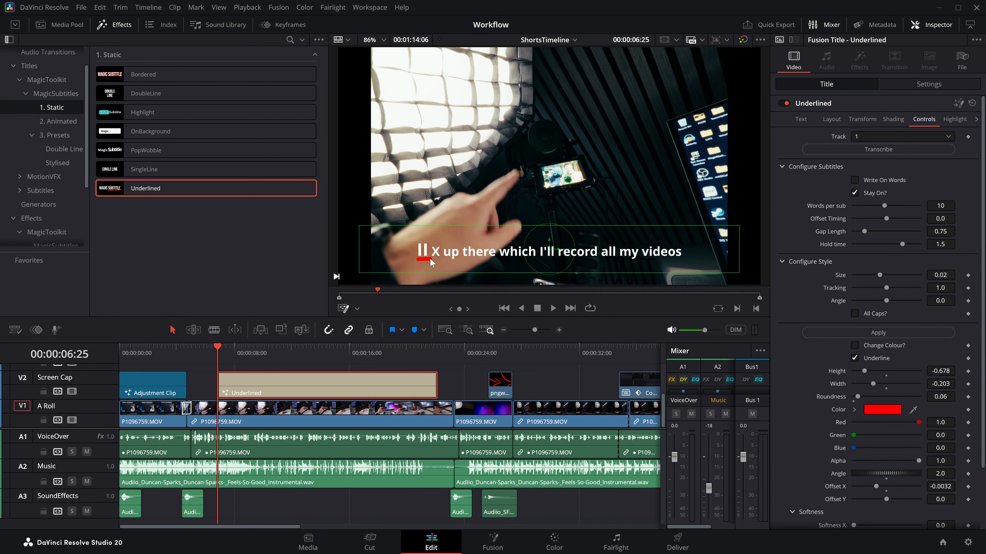
scroll(429, 265, "up", 5)
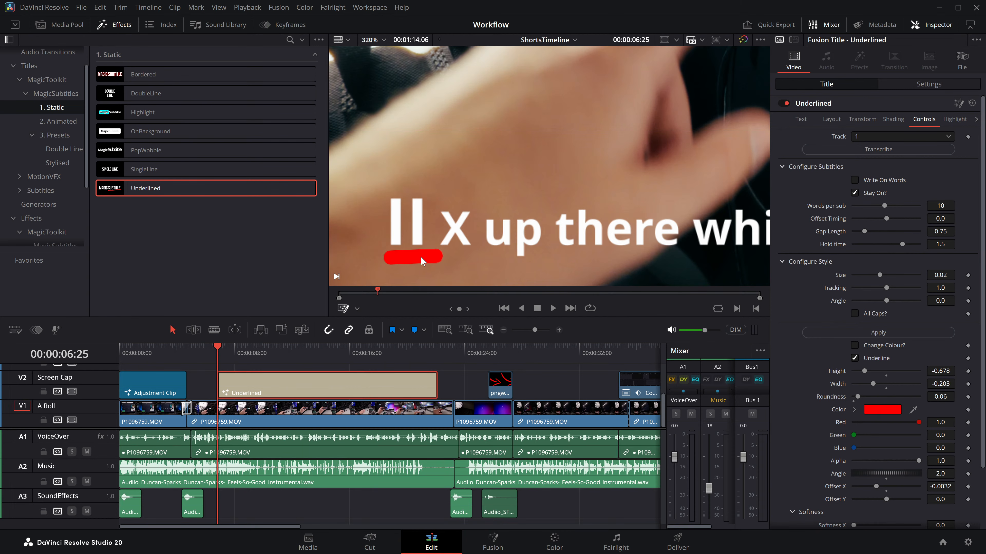
scroll(413, 260, "down", 5)
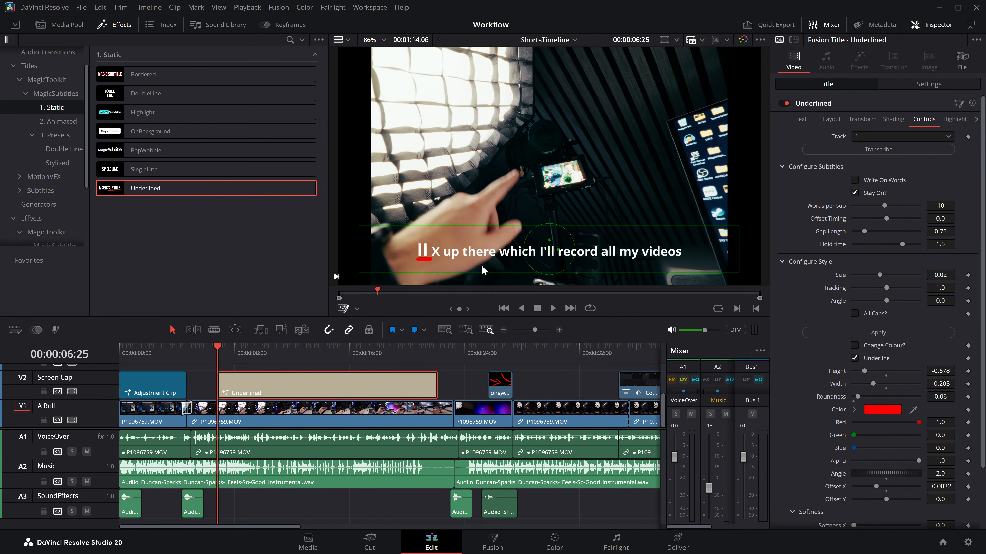
key("space")
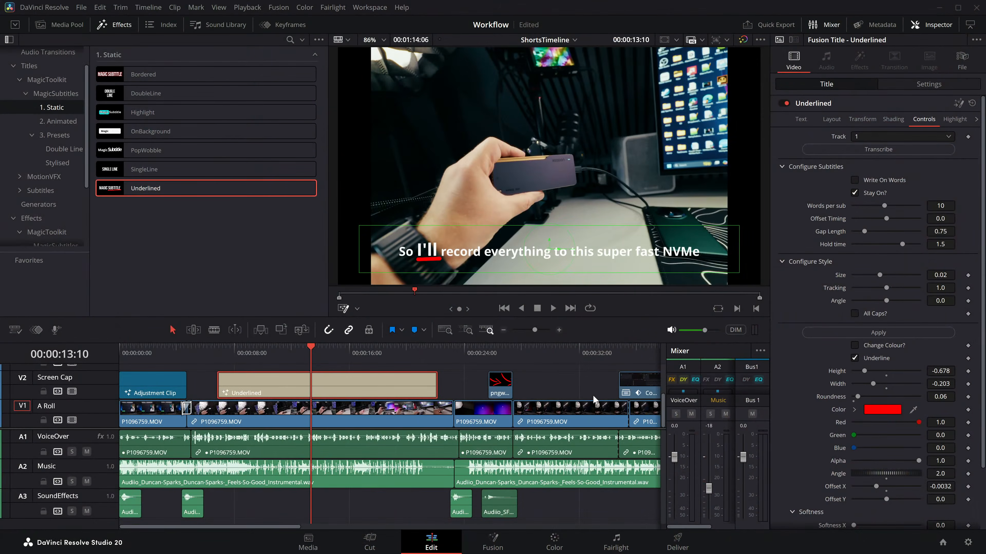
key("space")
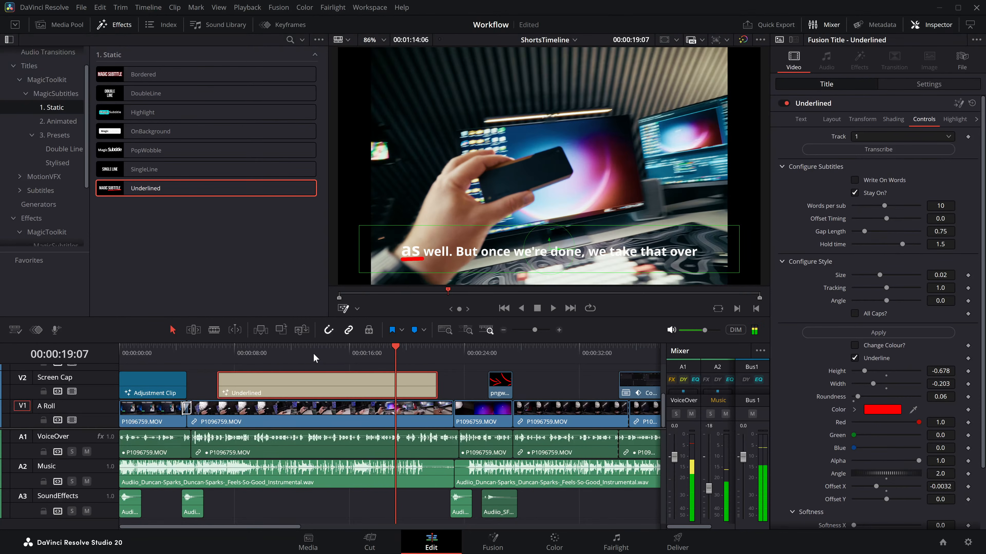
left_click(309, 354)
key("space")
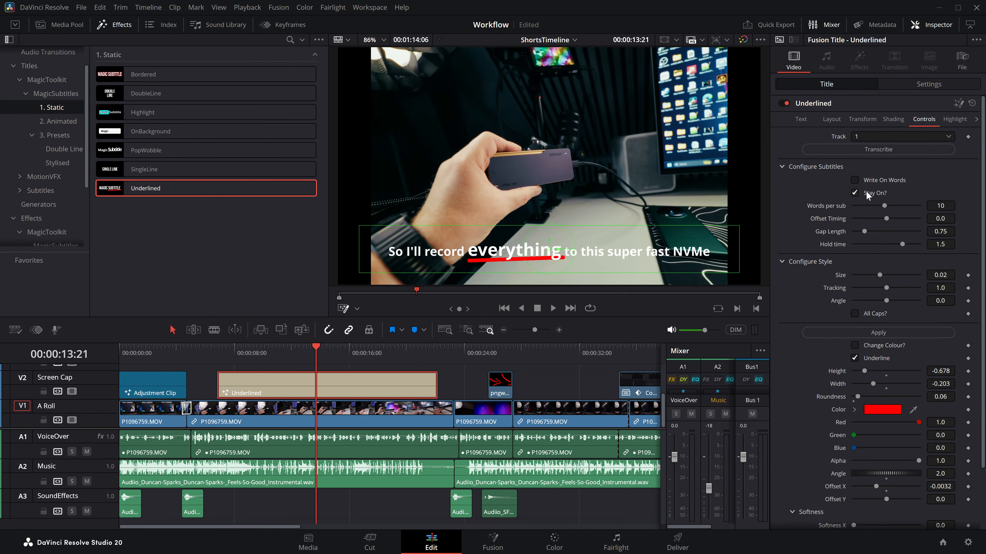
Step: Turn off Stay On for the Underlined title and play the subtitles from about 10 seconds
left_click_drag(283, 348, 266, 350)
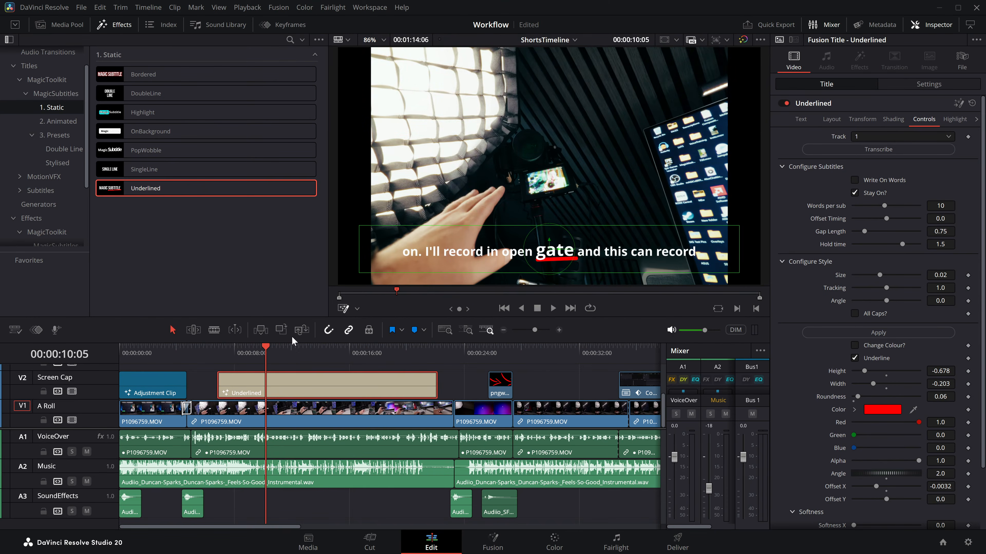
left_click(856, 192)
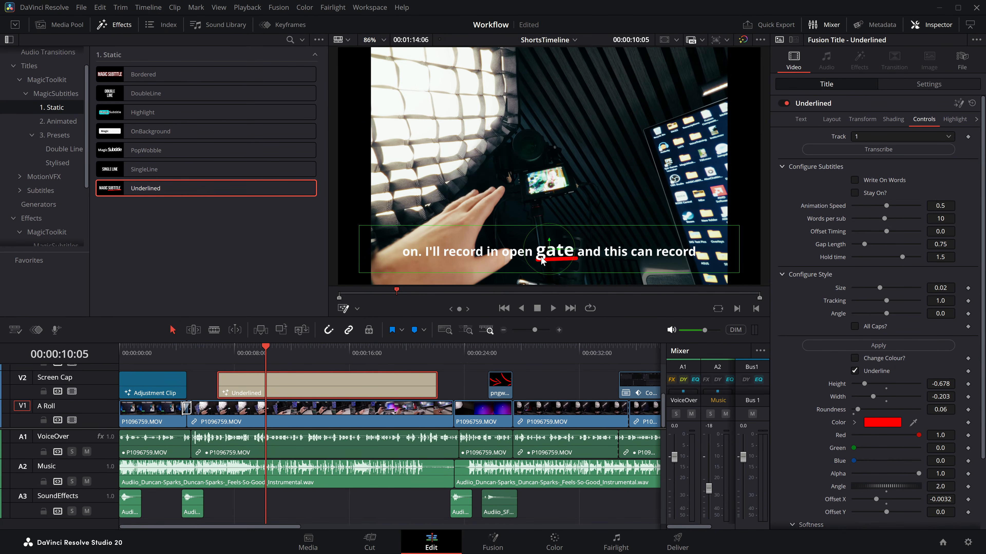
key("ctrl+s")
key("space")
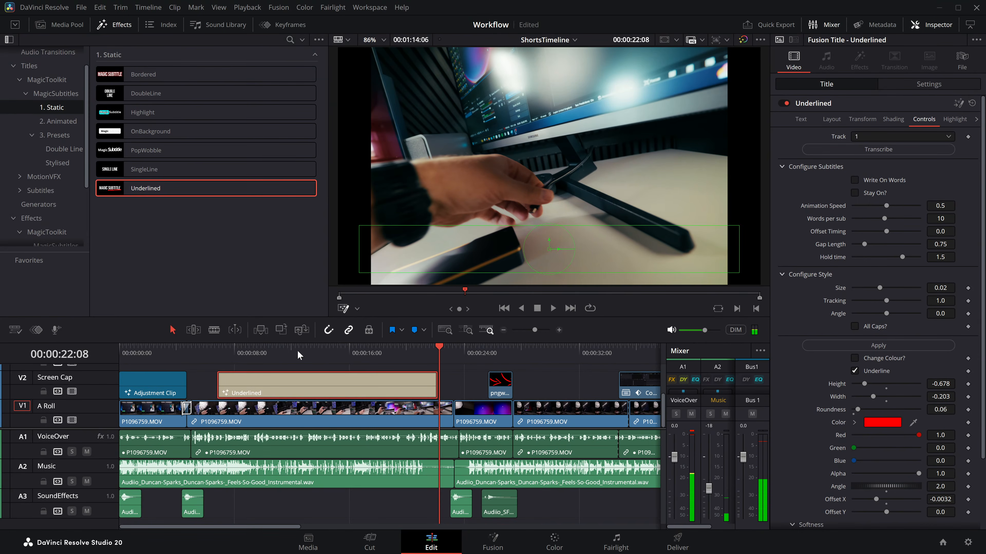
left_click(286, 355)
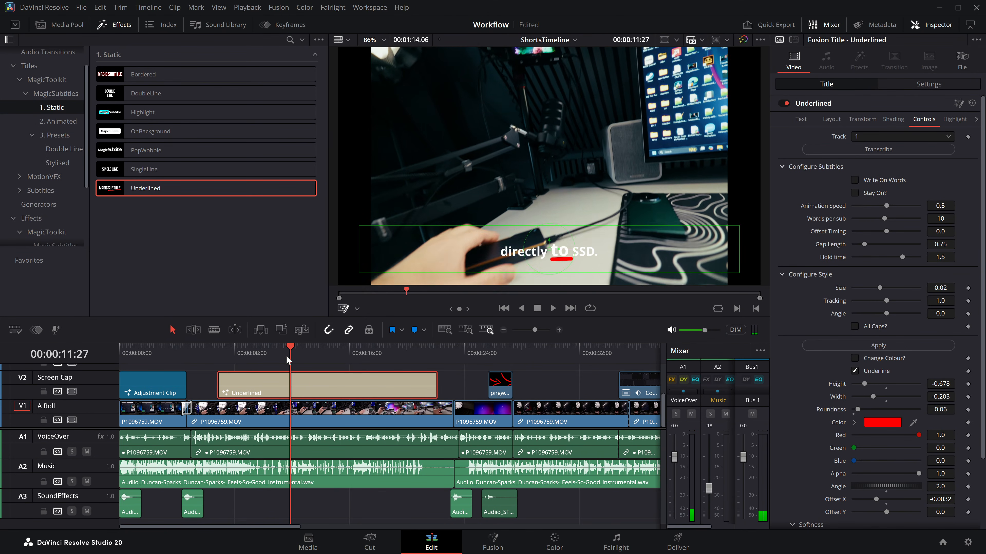
left_click_drag(283, 363, 352, 352)
right_click(354, 355)
left_click(357, 362)
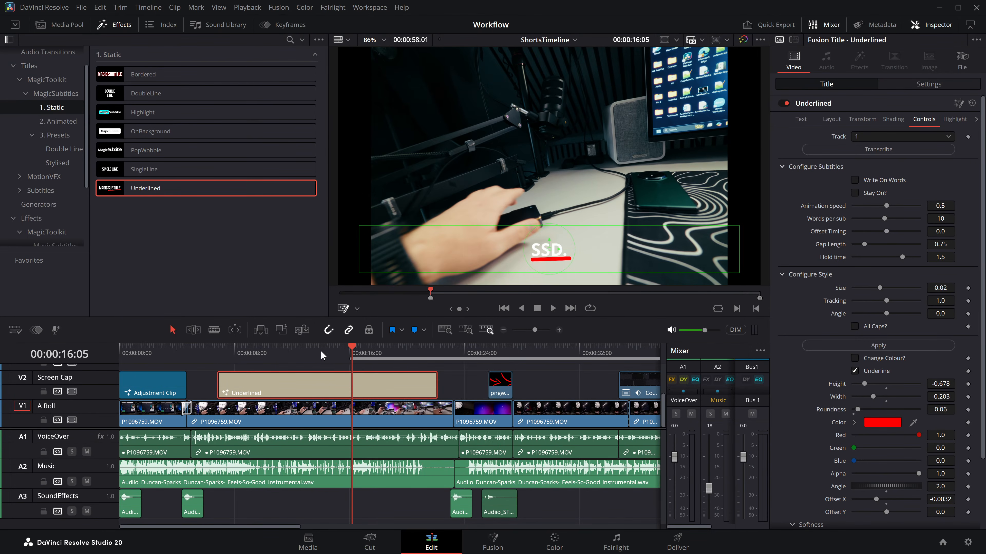
left_click(272, 350)
key("alt+x")
Step: Lower the Underlined title's Animation Speed to 0.102 and replay the subtitles from about 9 to 10 seconds
left_click_drag(273, 352, 257, 351)
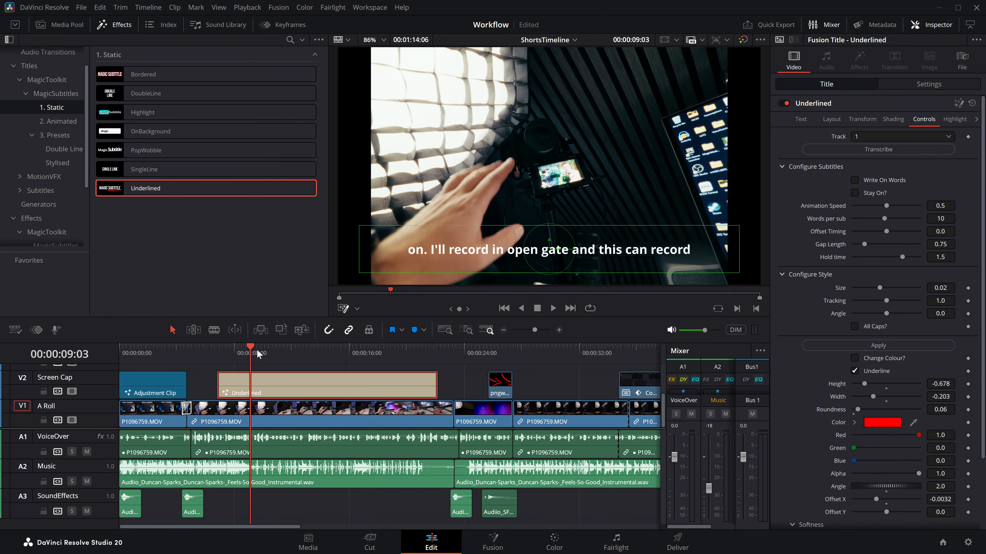
key("space")
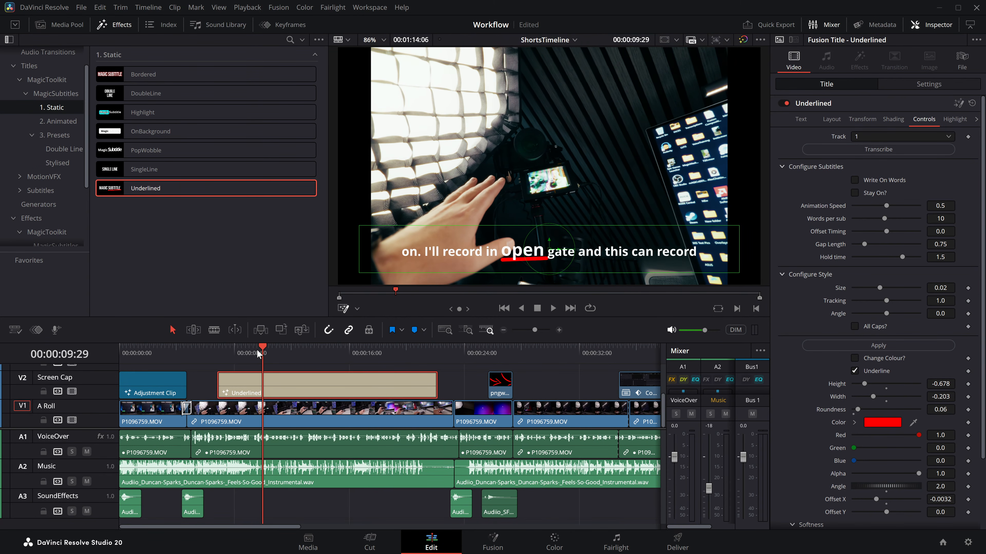
left_click_drag(881, 205, 862, 206)
left_click(262, 348)
left_click_drag(263, 348, 266, 355)
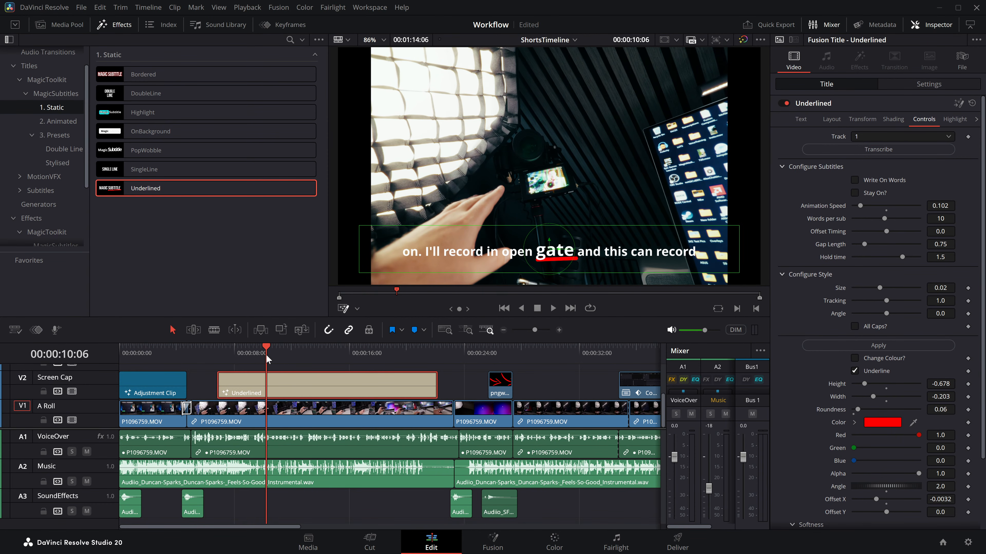
left_click_drag(266, 355, 266, 354)
left_click(263, 353)
key("space")
left_click(255, 352)
key("space")
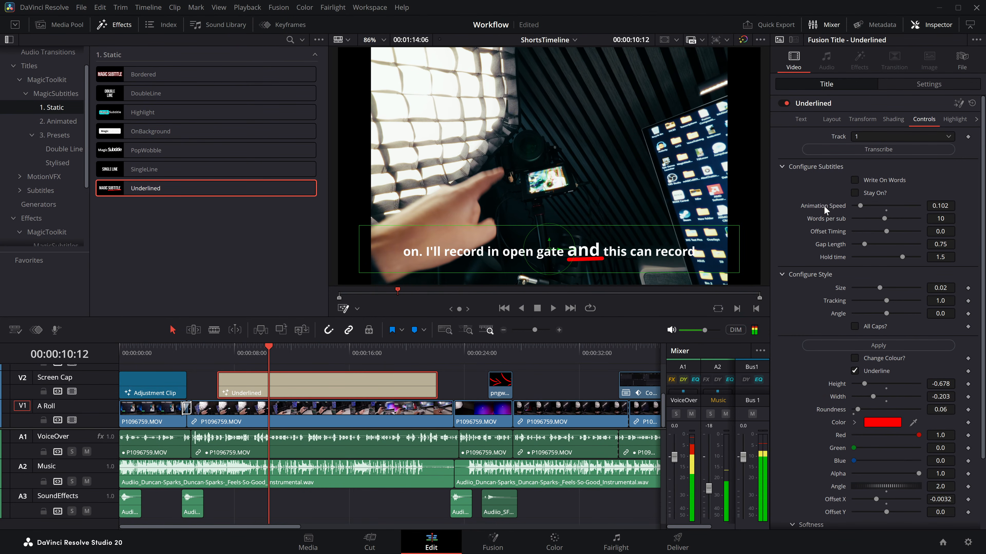
Step: Turn Stay On back on for the Underlined title, replay the subtitles from about 9 seconds and save the project
left_click(881, 193)
left_click(255, 353)
key("space")
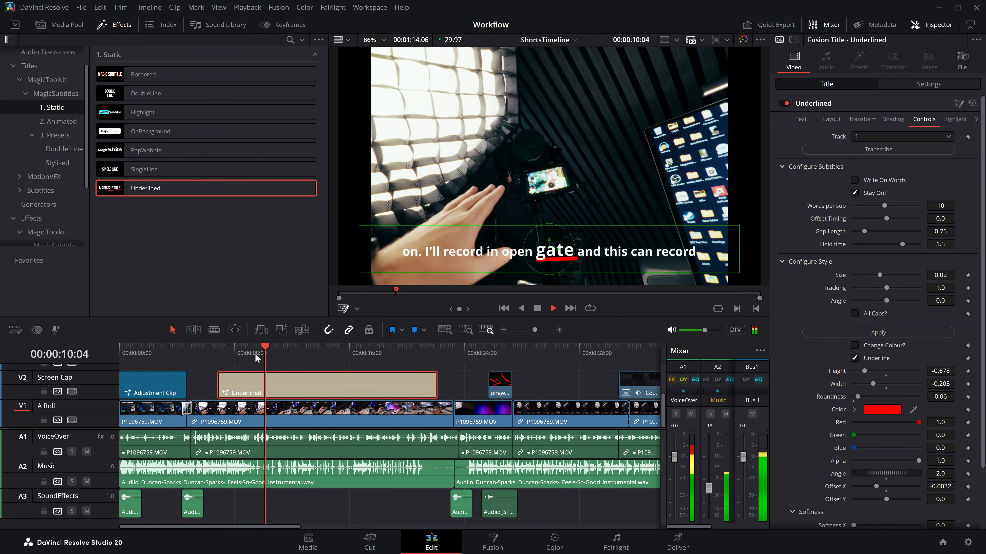
left_click(255, 353)
key("space")
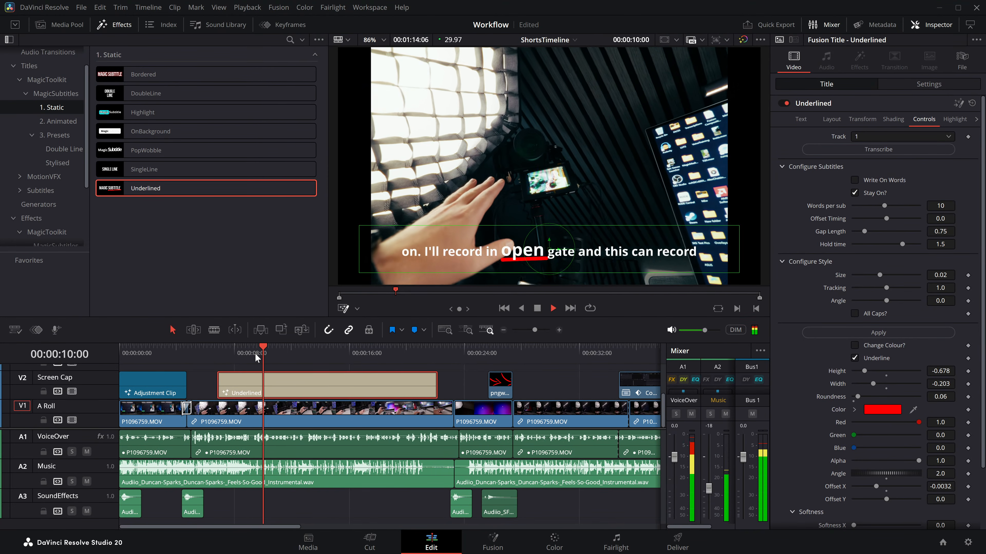
key("ctrl+s")
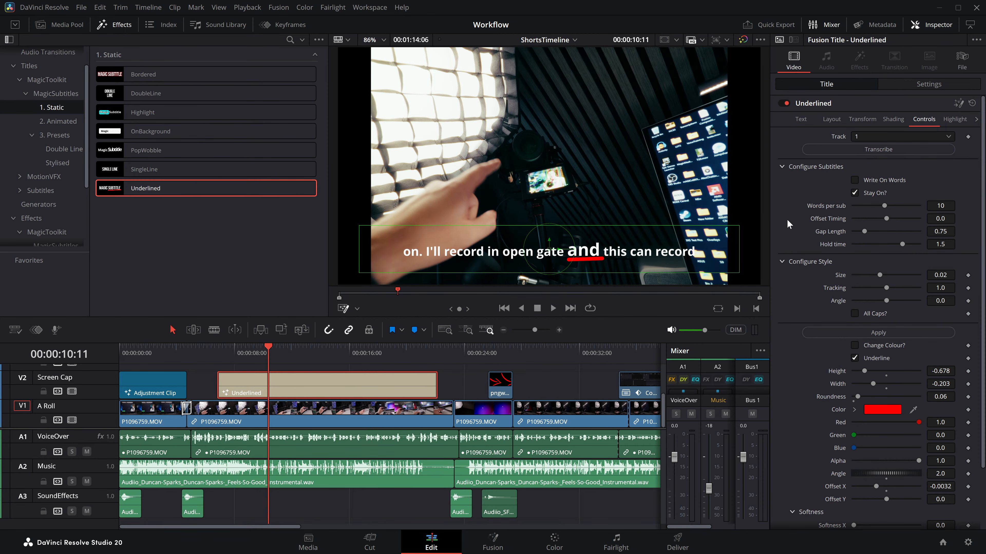
Step: Turn on Write On Words for the Underlined title and play the subtitles from about 9 seconds
key("space")
left_click(856, 178)
left_click_drag(249, 350, 251, 350)
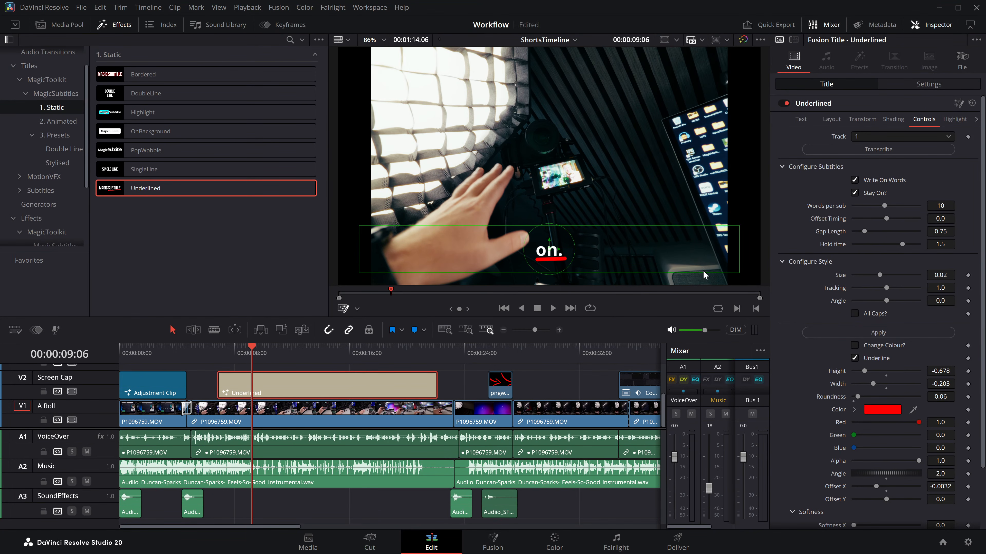
key("space")
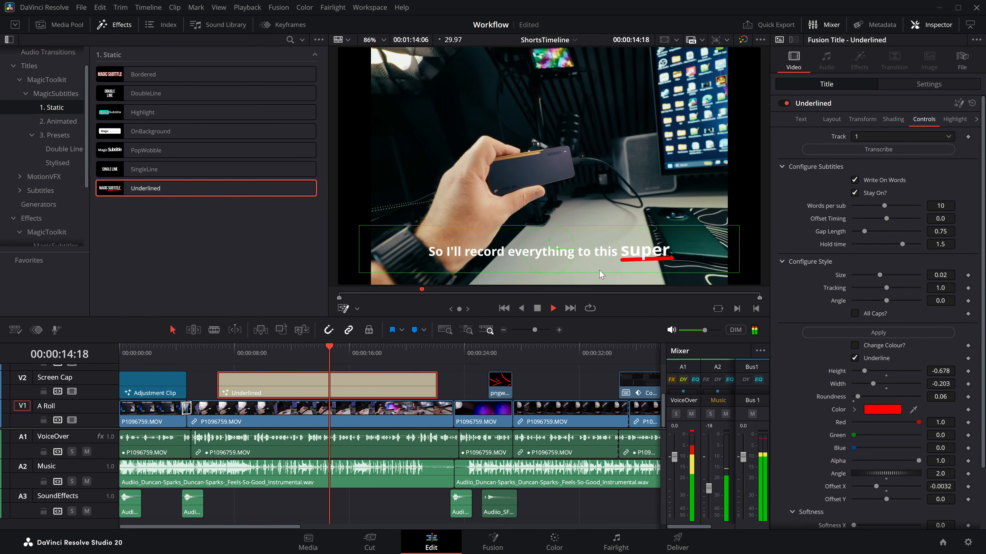
key("space")
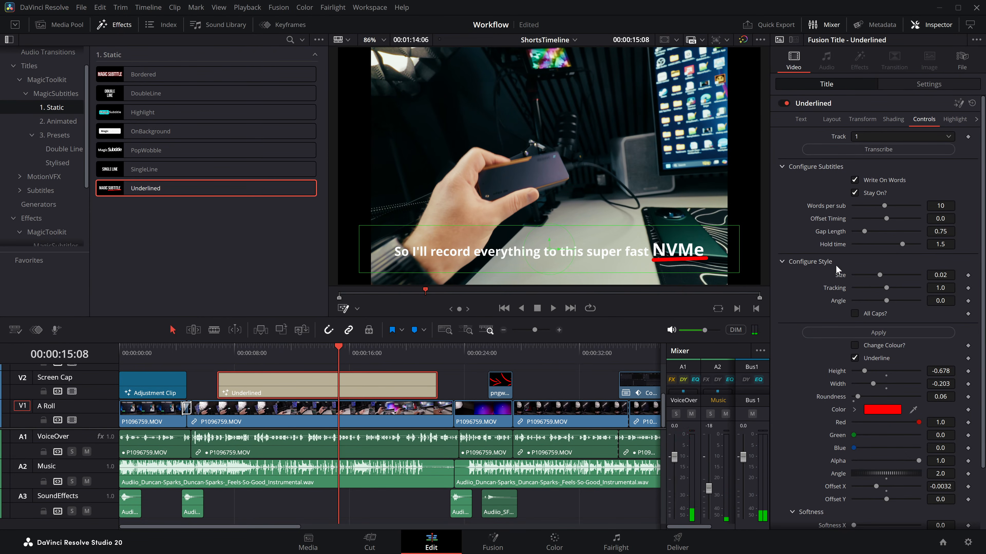
Step: Increase the emphasized word's Size to 0.04528 and play the subtitles from about 9 seconds
left_click_drag(879, 275, 912, 275)
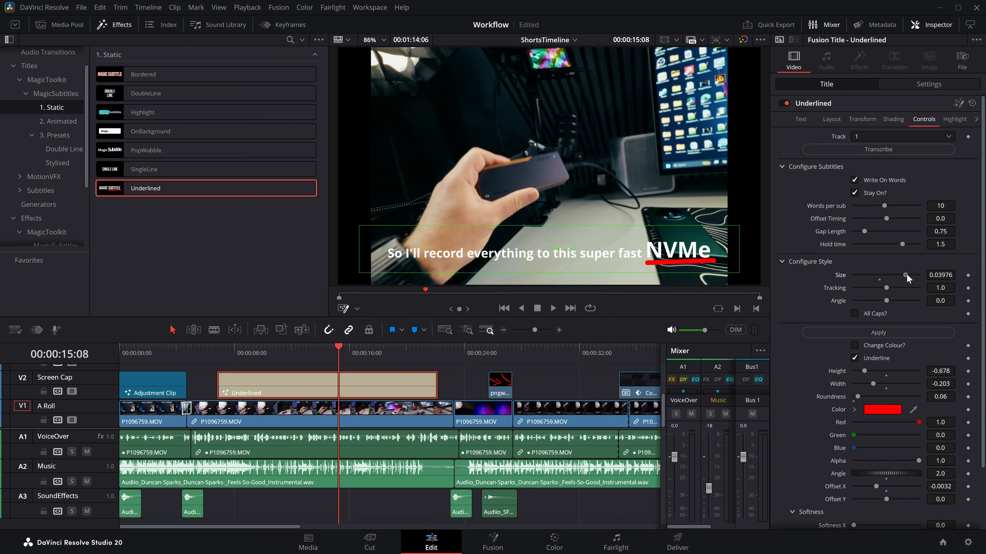
left_click(261, 349)
key("space")
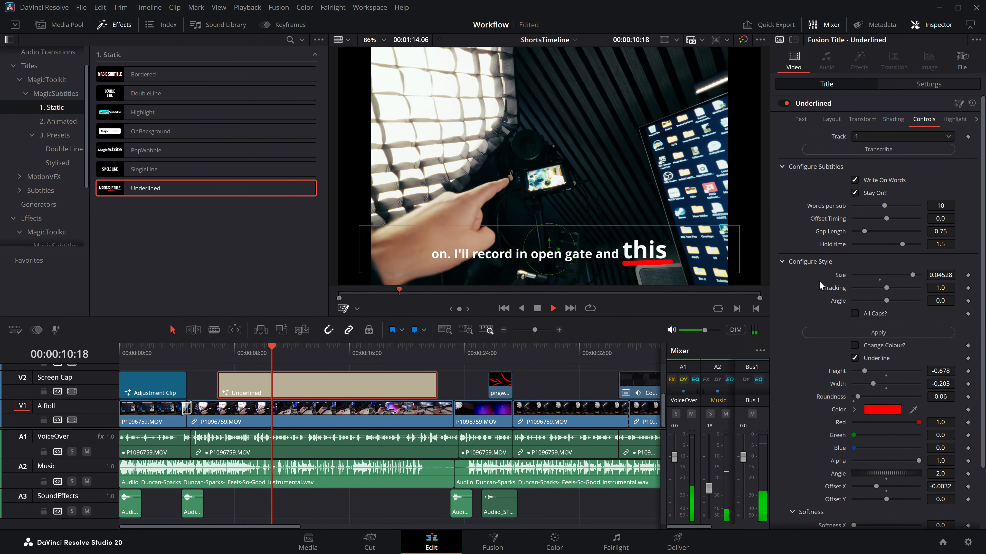
Step: Set the emphasized word's Tracking to 1.543 and Angle to 11.7, turn on All Caps and preview the subtitles
left_click_drag(883, 288, 905, 301)
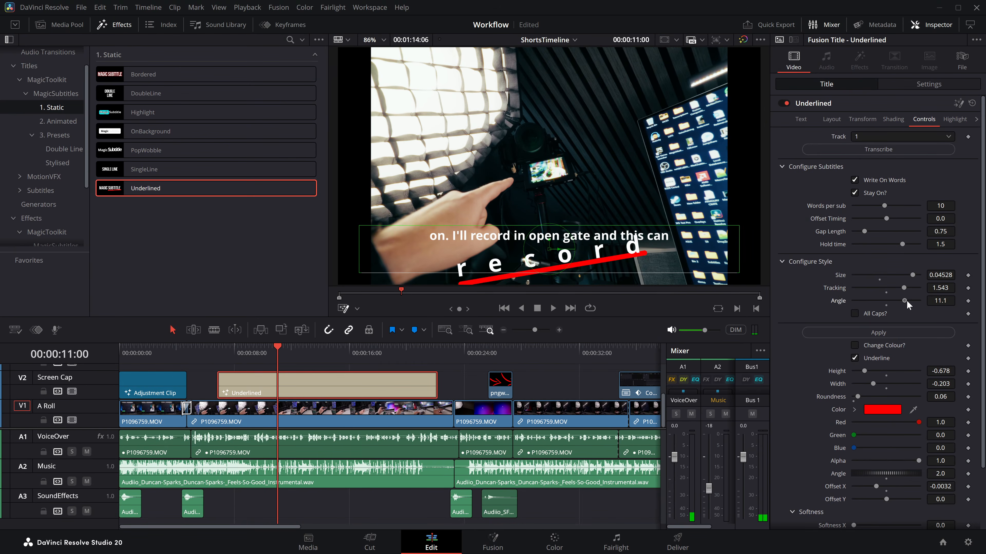
left_click(855, 313)
left_click(254, 350)
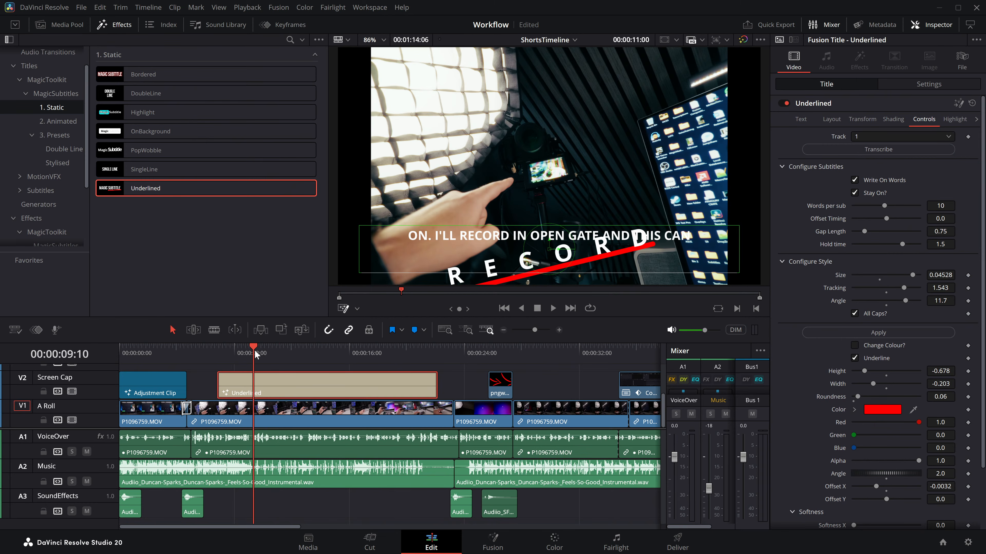
key("space")
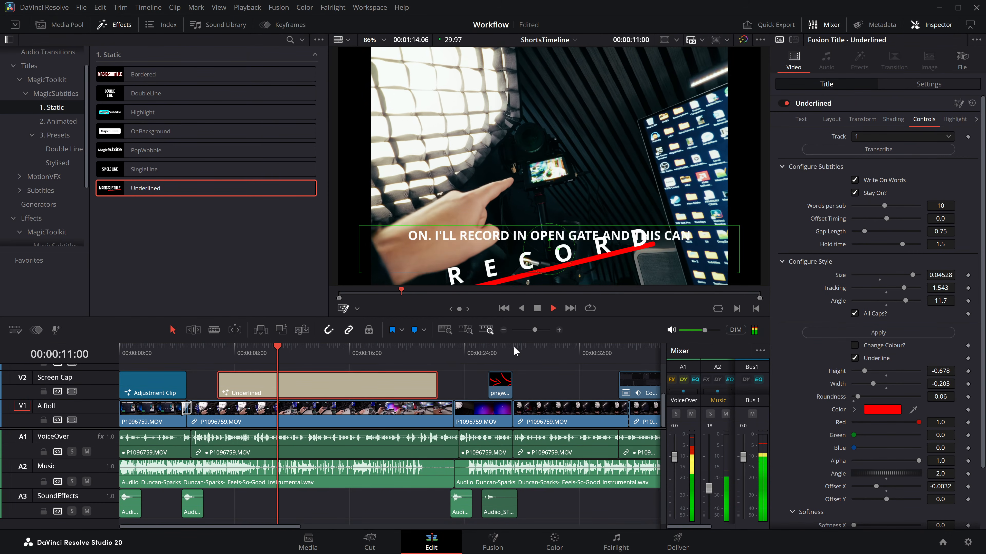
key("space")
Step: Reset the emphasized word's Size, Tracking and Angle to their defaults and turn off All Caps
double_click(841, 275)
double_click(835, 287)
double_click(838, 300)
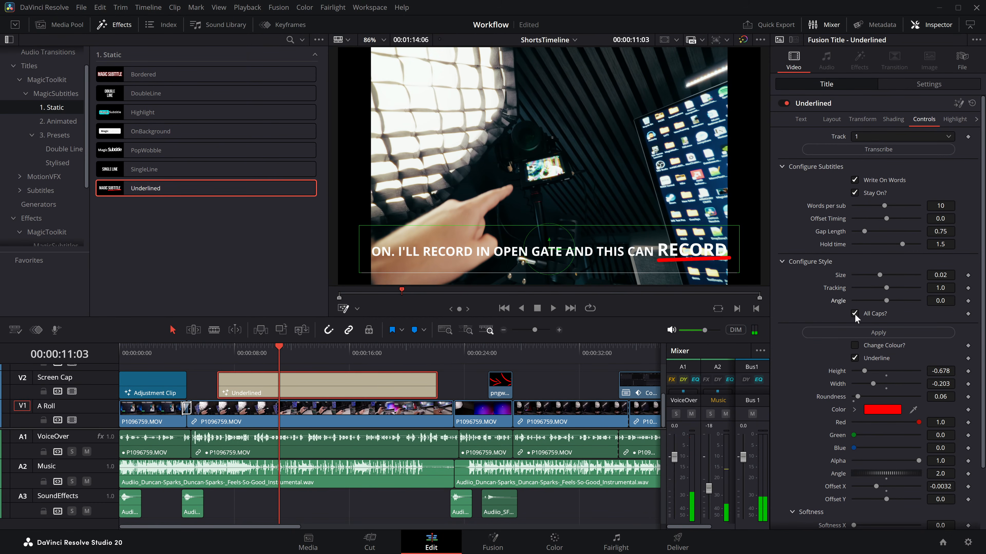
left_click(854, 314)
Step: Turn on Change Colour for the emphasized word and play the subtitles from about 9 seconds
scroll(862, 357, "down", 2)
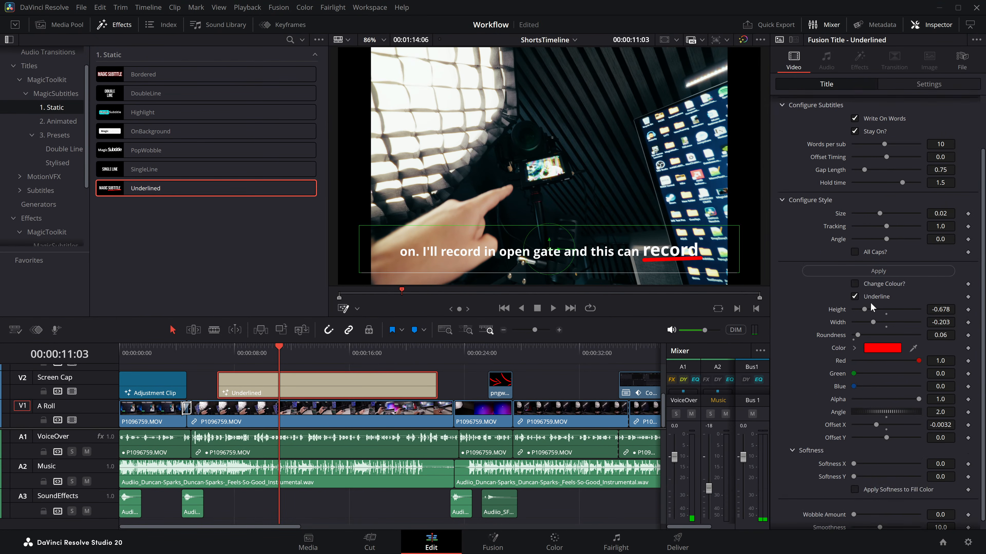
left_click(866, 286)
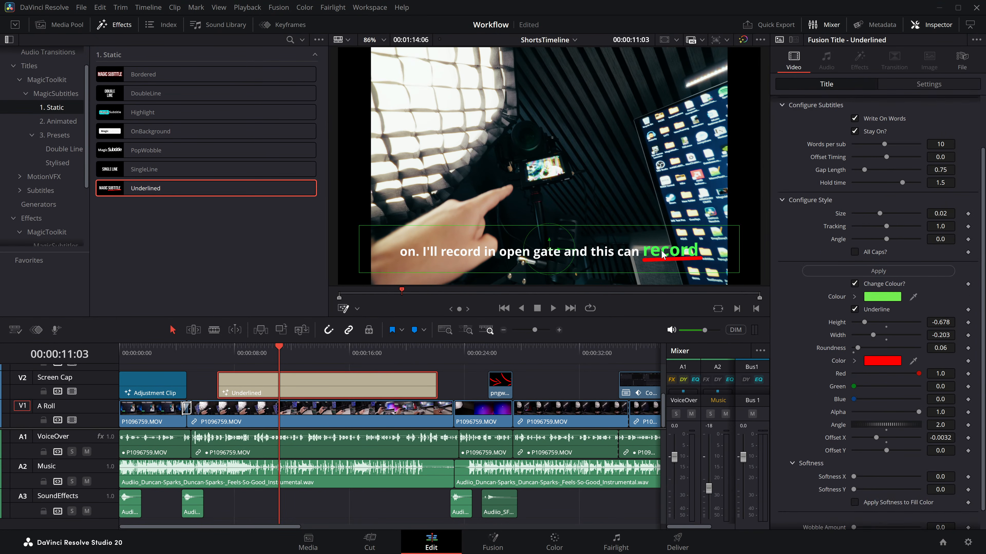
left_click(268, 348)
left_click(252, 347)
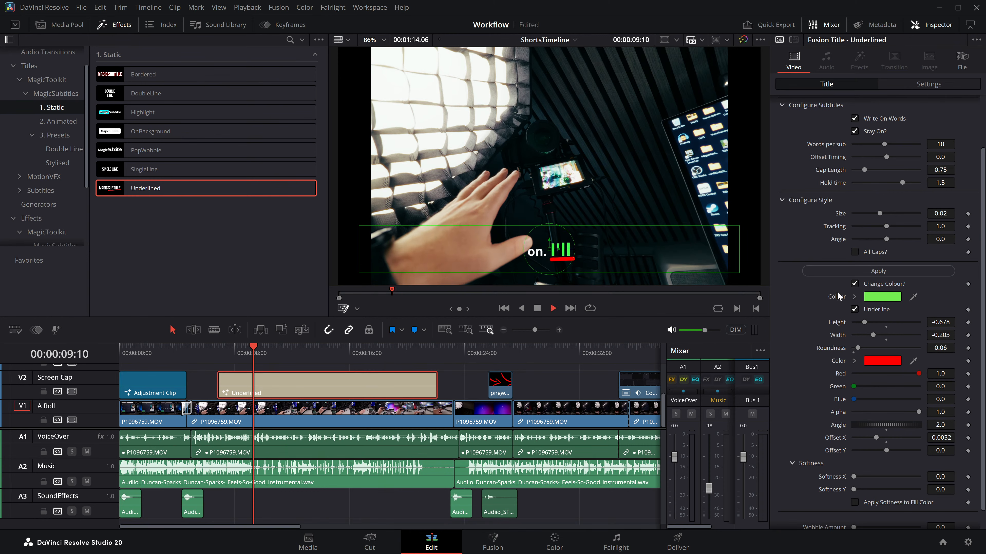
key("space")
Step: Set the emphasized word's Change Colour swatch to black (#000000) and apply the style
left_click(871, 300)
left_click_drag(568, 220, 603, 306)
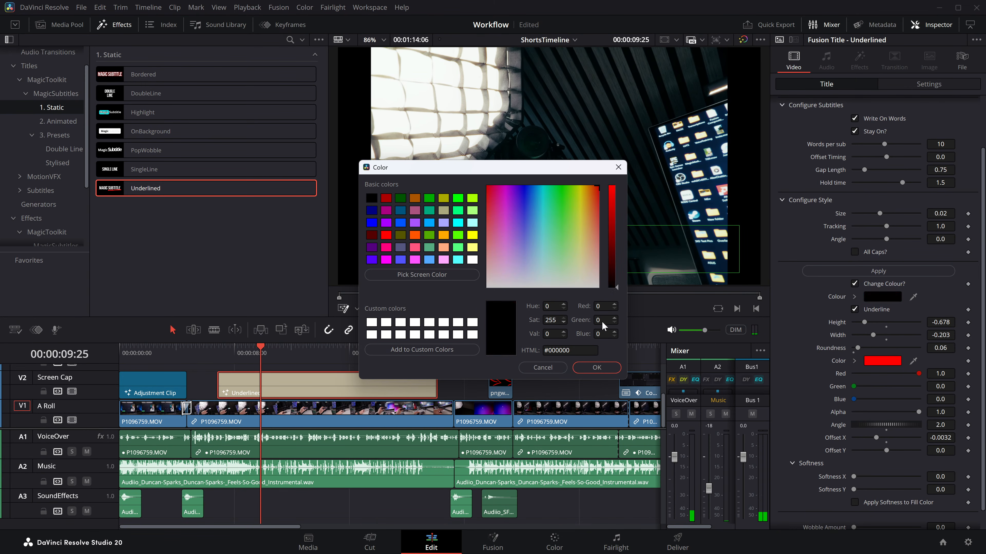
left_click(597, 368)
left_click(846, 271)
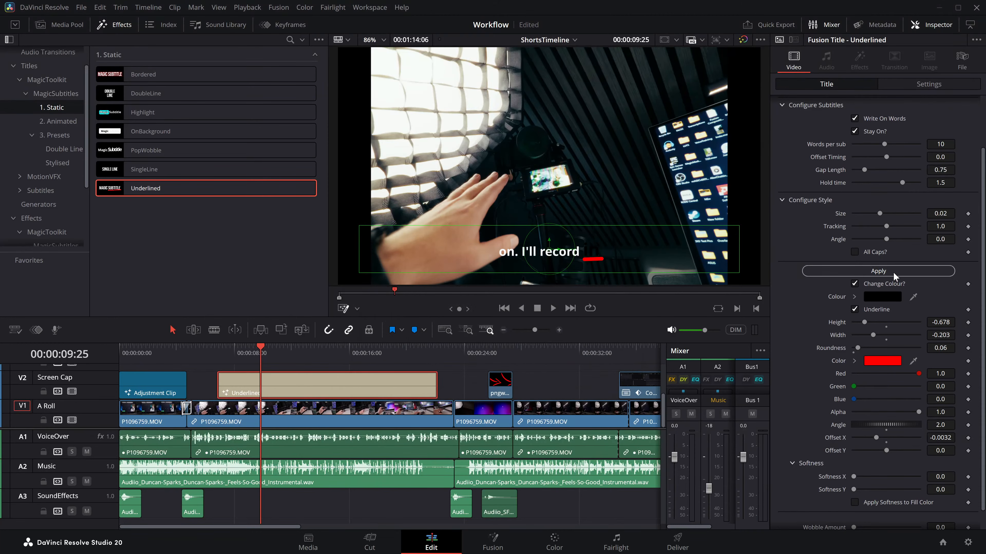
Step: Set the emphasized word's colour to cyan (#06eaff), apply the style and play the subtitles from about 8 seconds
left_click(877, 297)
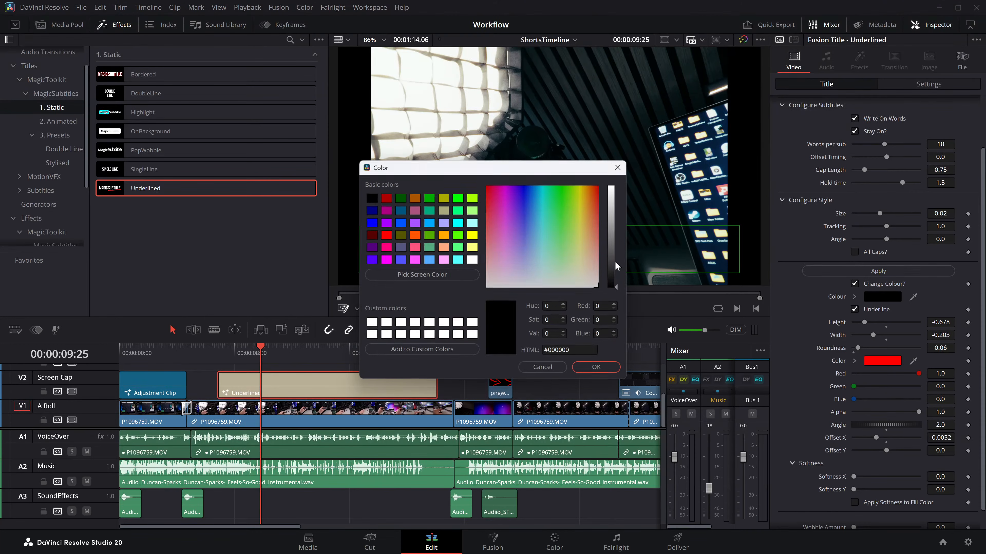
left_click(616, 236)
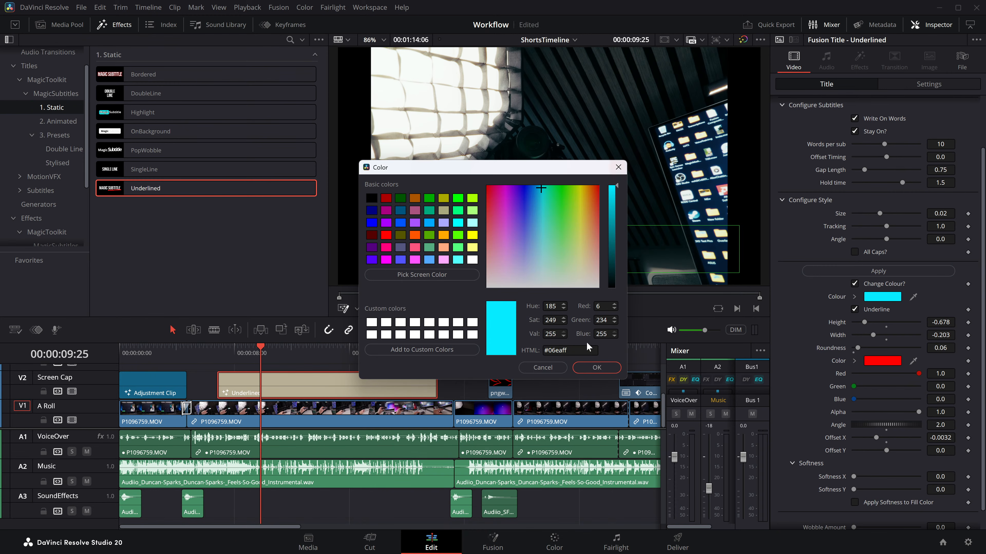
left_click(587, 364)
left_click(887, 267)
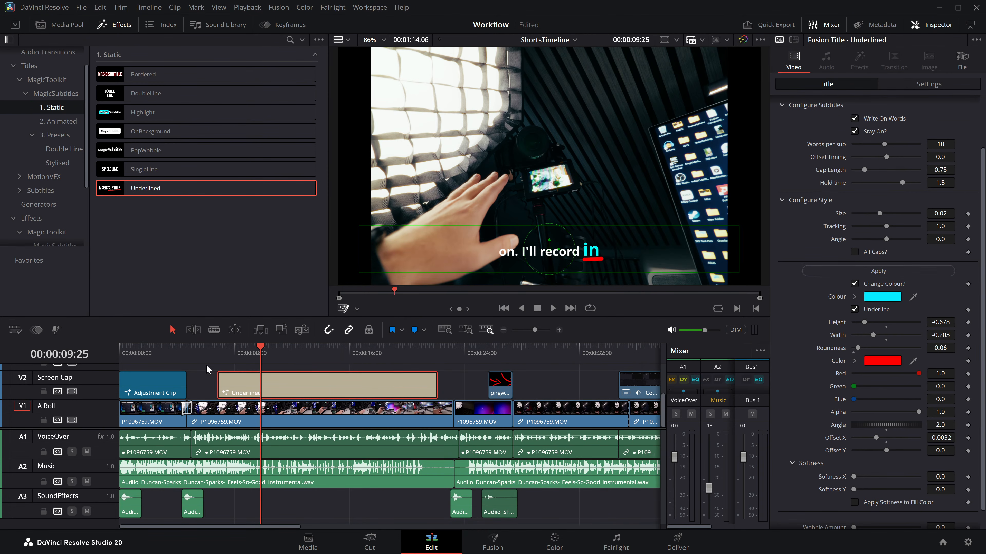
left_click(235, 353)
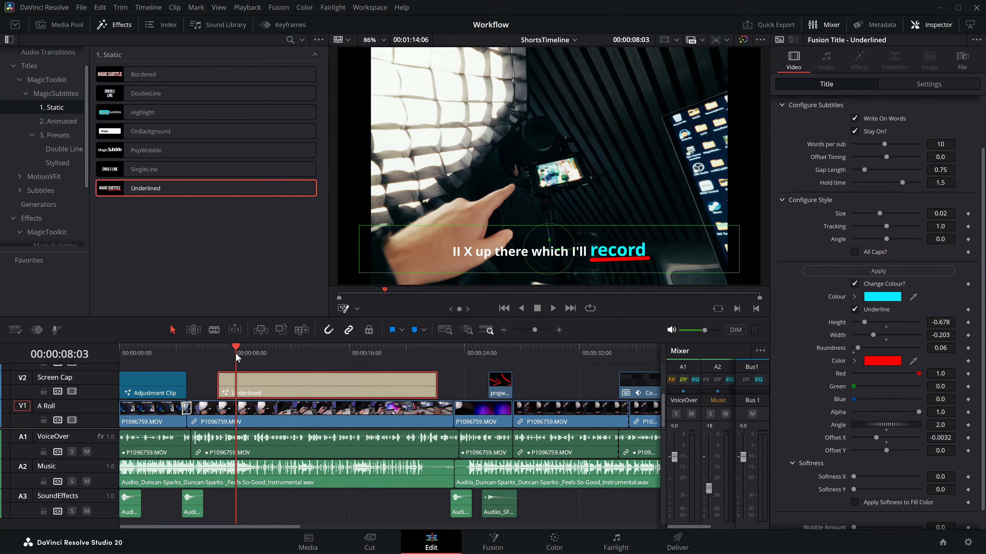
key("space")
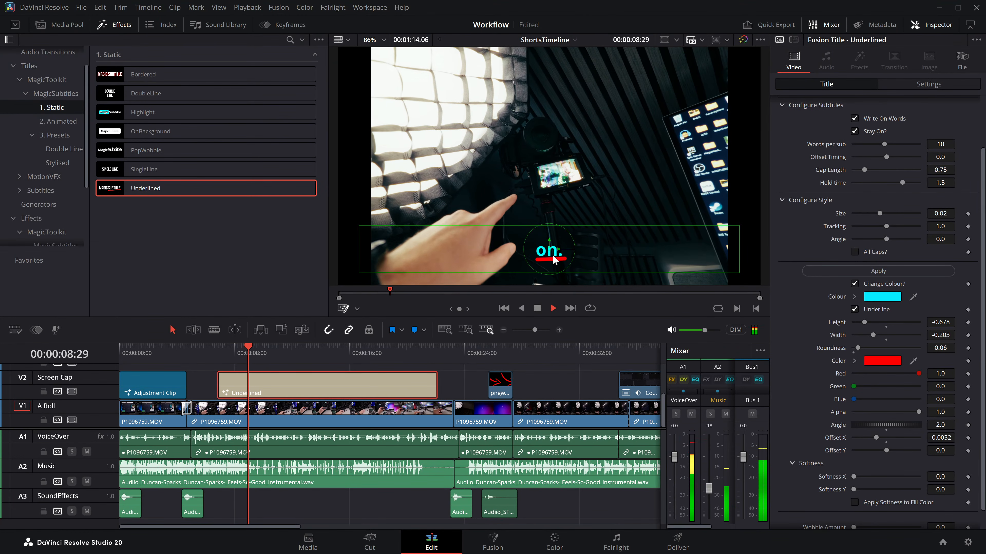
key("space")
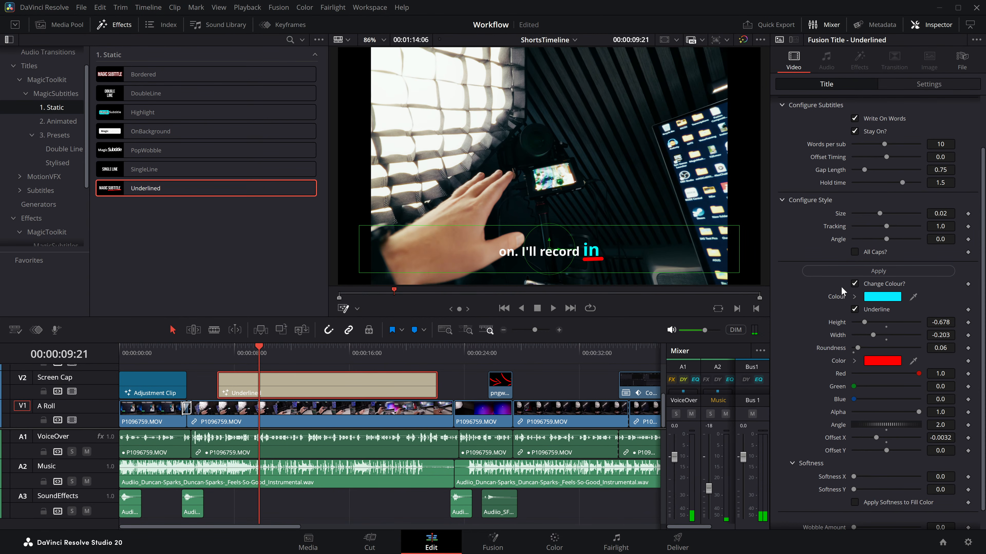
Step: Turn the emphasized word's Underline off and back on to compare the result
left_click(854, 310)
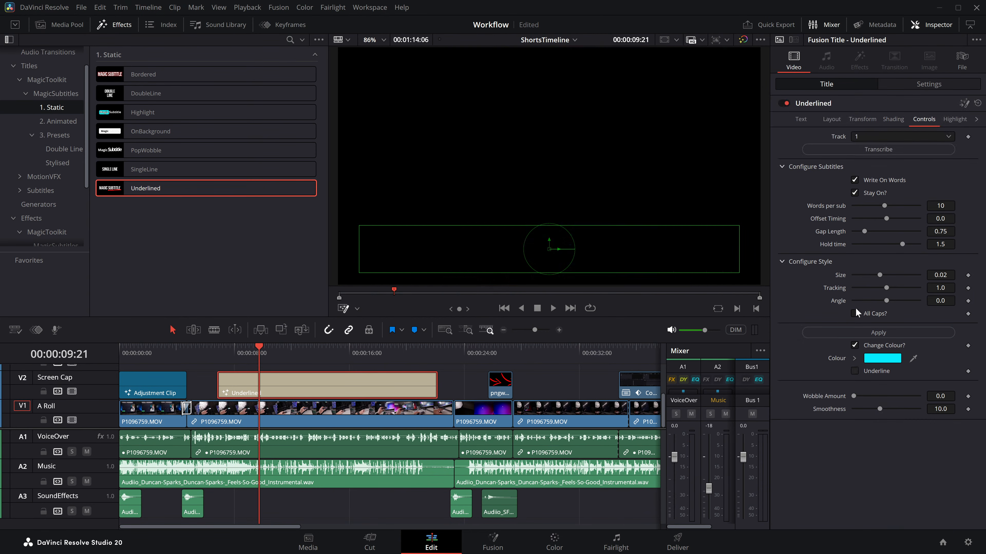
left_click(854, 371)
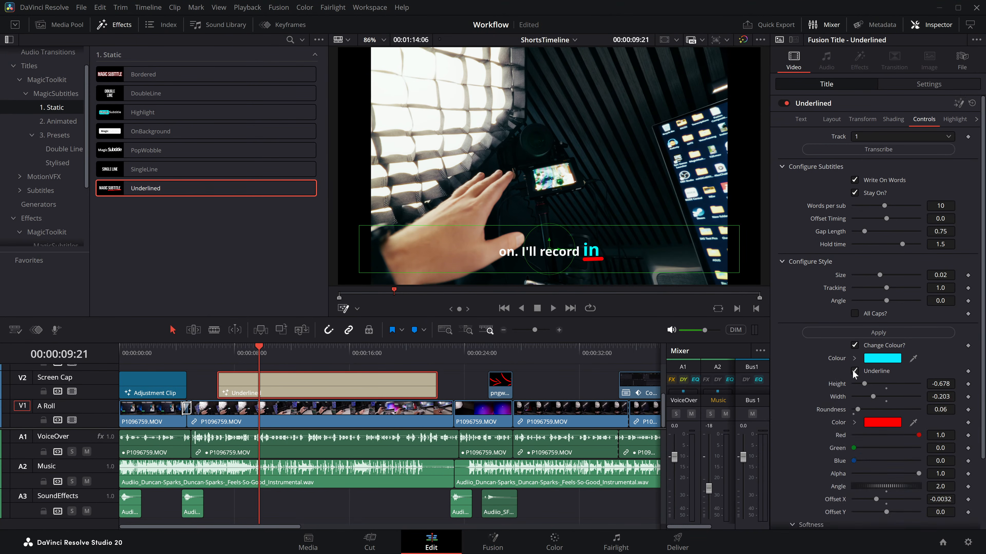
scroll(856, 404, "down", 4)
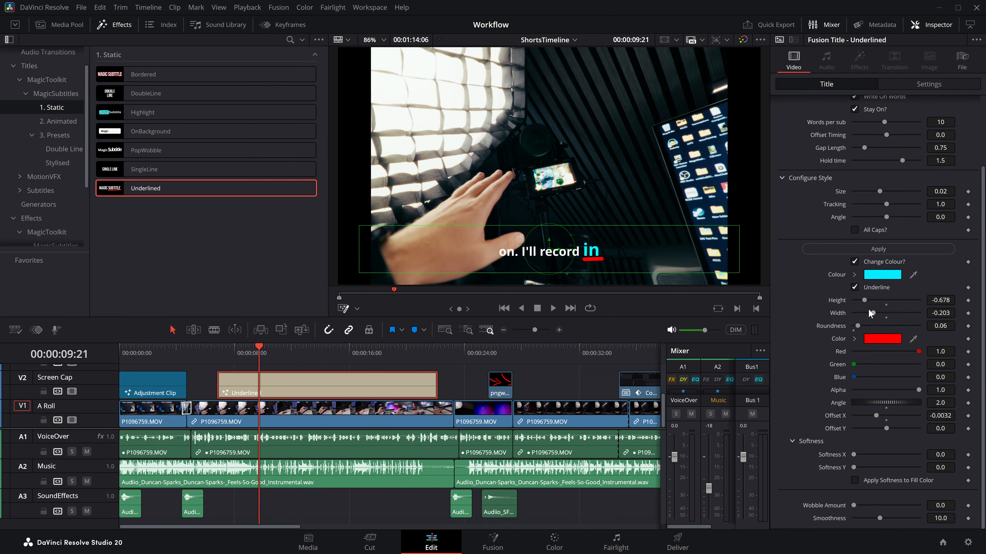
Step: Turn on All Caps, set the underline's Roundness to 0.354 and apply the style
left_click(856, 230)
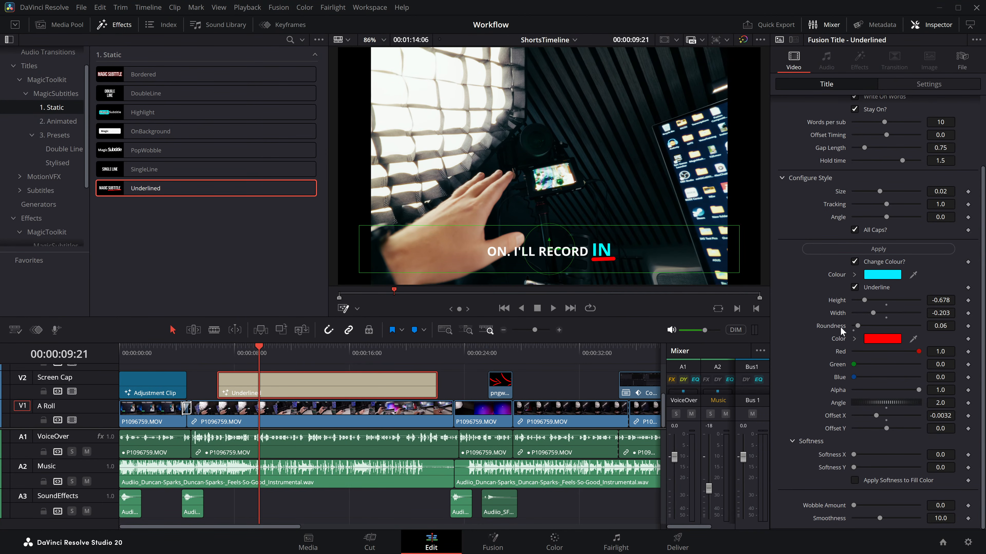
left_click_drag(858, 326, 874, 326)
scroll(604, 261, "up", 4)
left_click(910, 251)
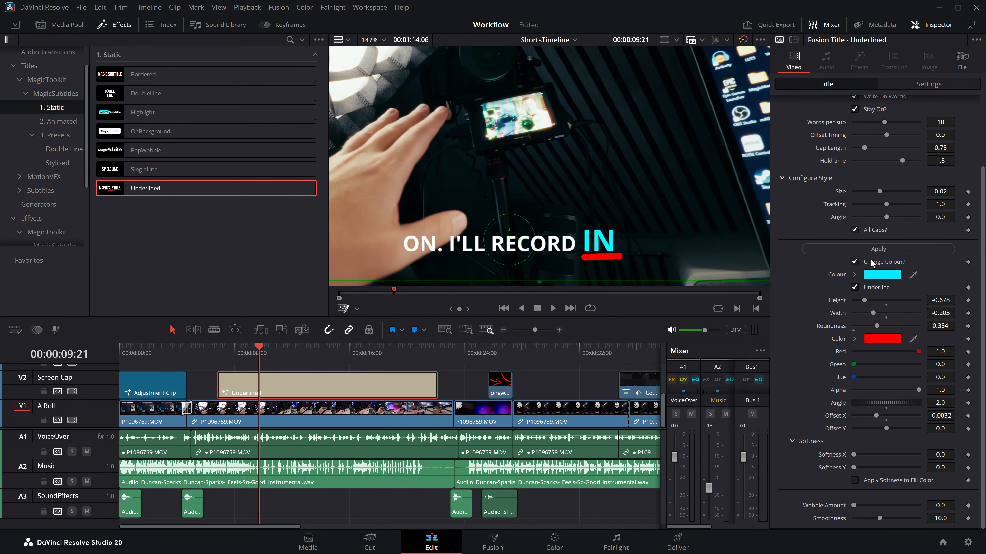
Step: Set the underline colour's Green to 0.63 and its Angle to 15.0, and apply the style
left_click_drag(854, 365, 894, 365)
left_click(890, 250)
left_click_drag(859, 401, 873, 401)
left_click(878, 249)
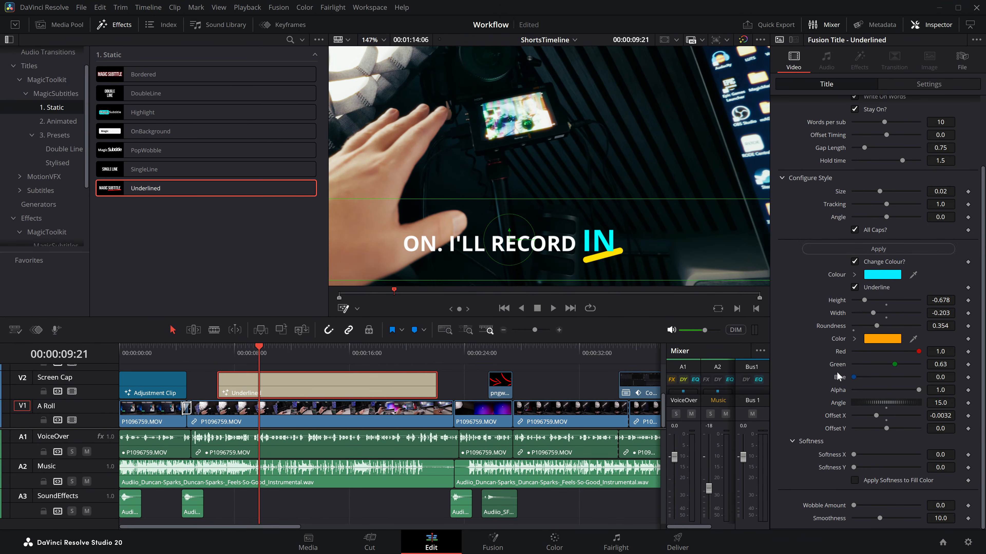
Step: Set underline Softness X 7.72 and Y 5.51 with Apply Softness to Fill Color, set Wobble Amount to 0.02795, and preview the subtitles
left_click_drag(854, 455, 878, 455)
left_click(855, 480)
left_click_drag(854, 506, 890, 506)
key("z")
key("space")
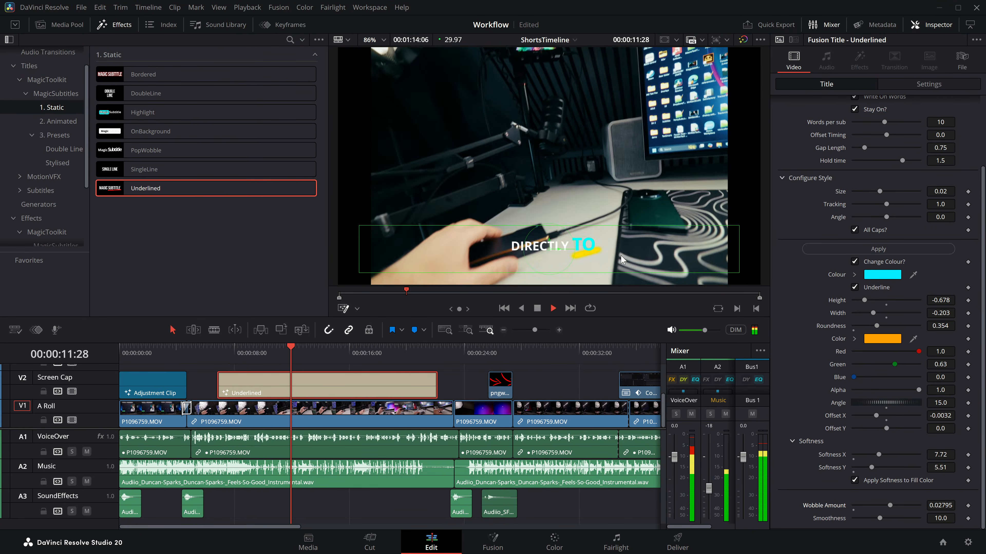
key("space")
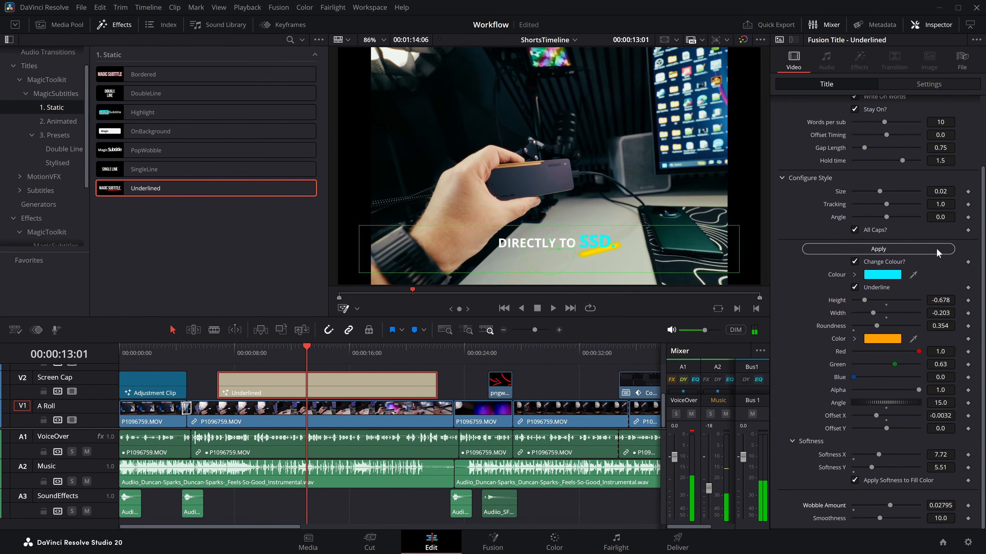
Step: Replace the Underlined title on V2 with a PopWobble title about 13:27 long and transcribe track 1 for it
left_click(854, 287)
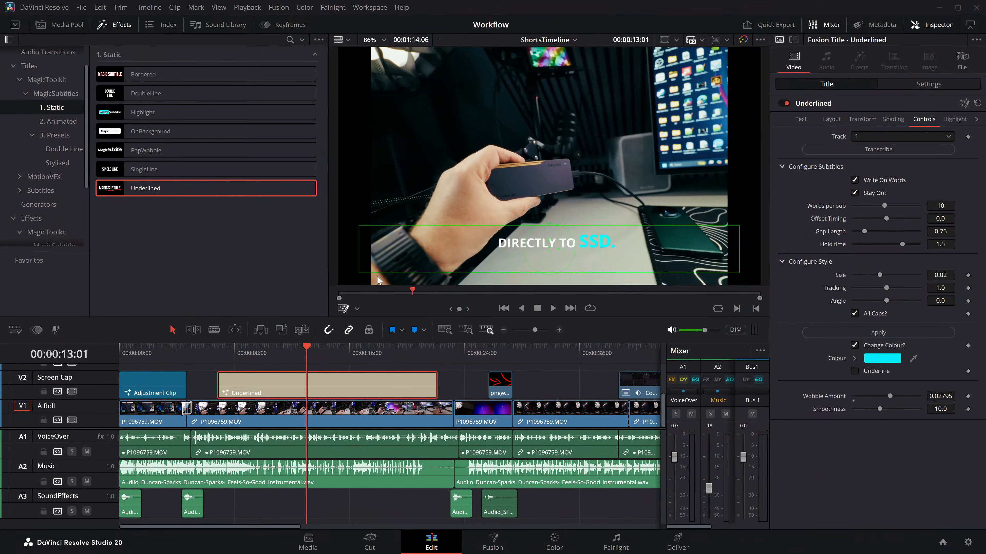
key("Delete")
left_click_drag(146, 150, 271, 391)
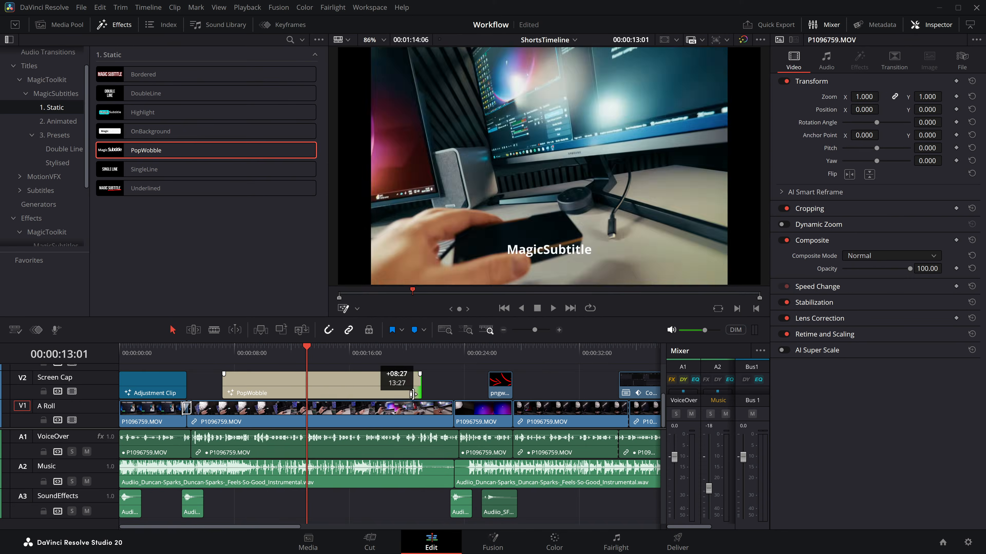
left_click(923, 119)
left_click(877, 149)
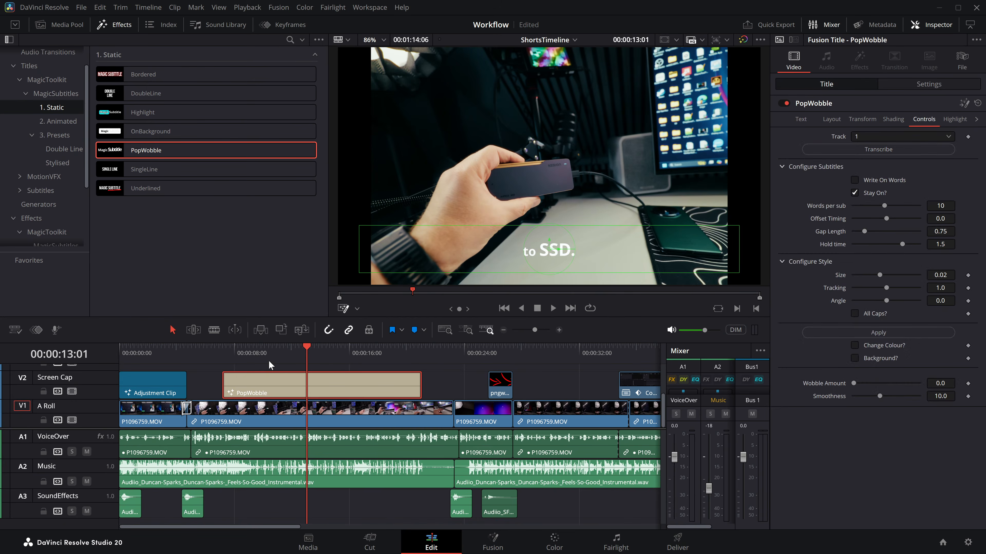
Step: Set the PopWobble emphasized word's Angle to 4.8 and play the subtitles from about 10 seconds
left_click(259, 361)
key("space")
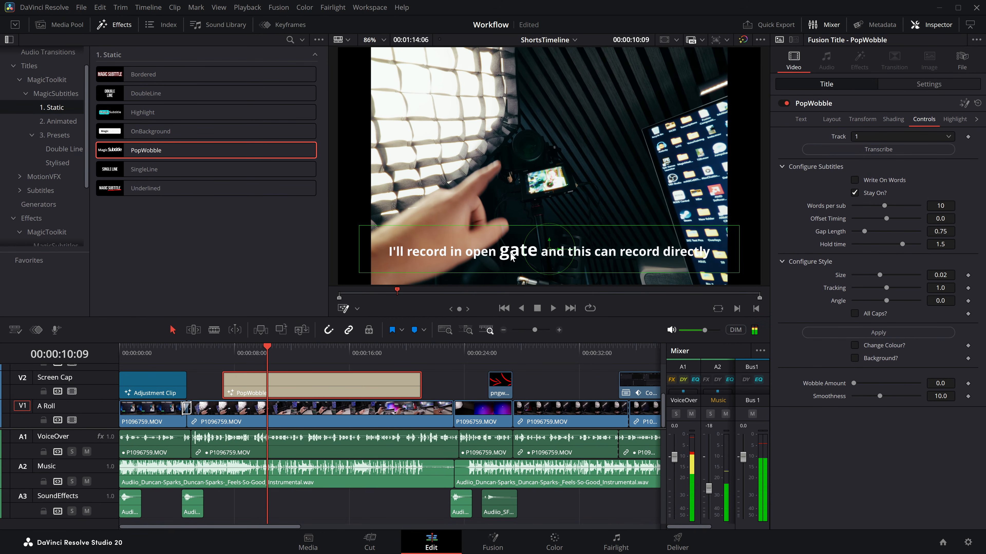
left_click_drag(888, 303, 895, 303)
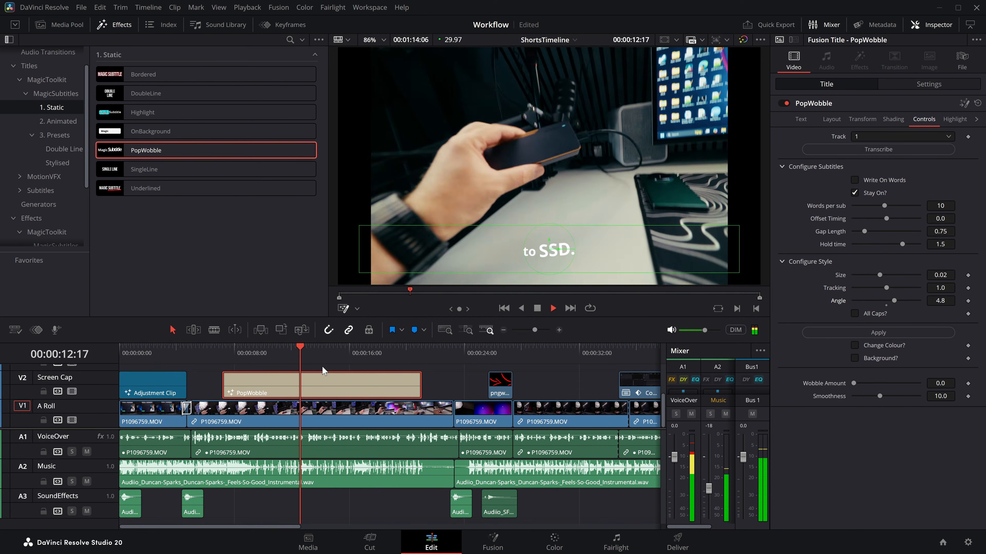
key("space")
Step: Browse the available fonts for the PopWobble text, previewing Work Sans but keeping Open Sans
left_click(807, 120)
left_click(867, 148)
scroll(906, 360, "down", 15)
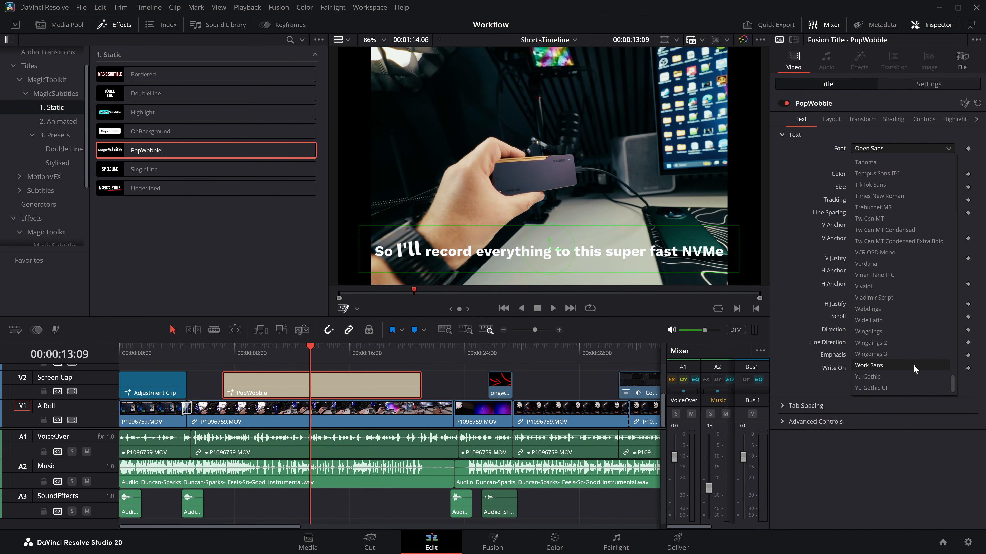
key("Return")
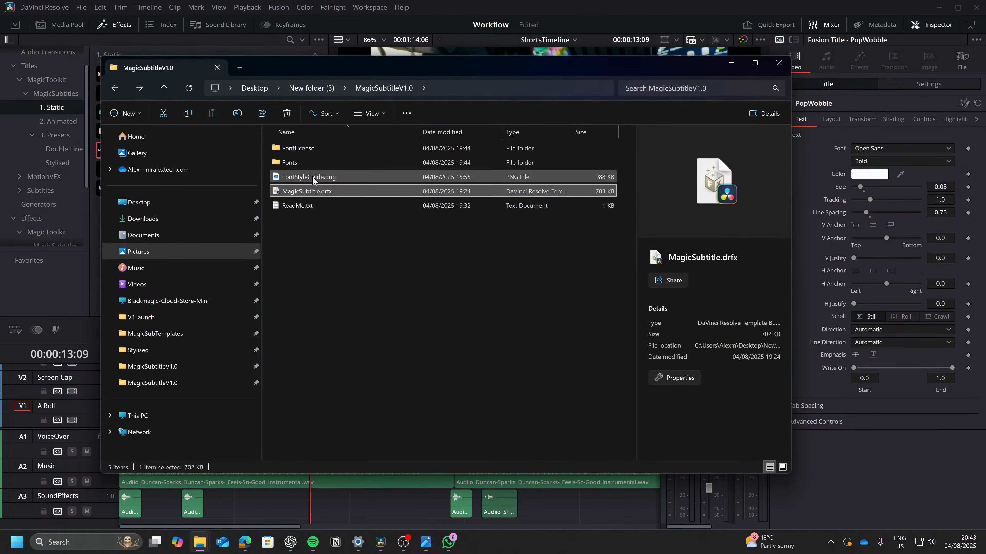
Step: Switch to File Explorer, open FontStyleGuide.png from the MagicSubtitleV1.0 folder and examine its font samples
left_click(312, 177)
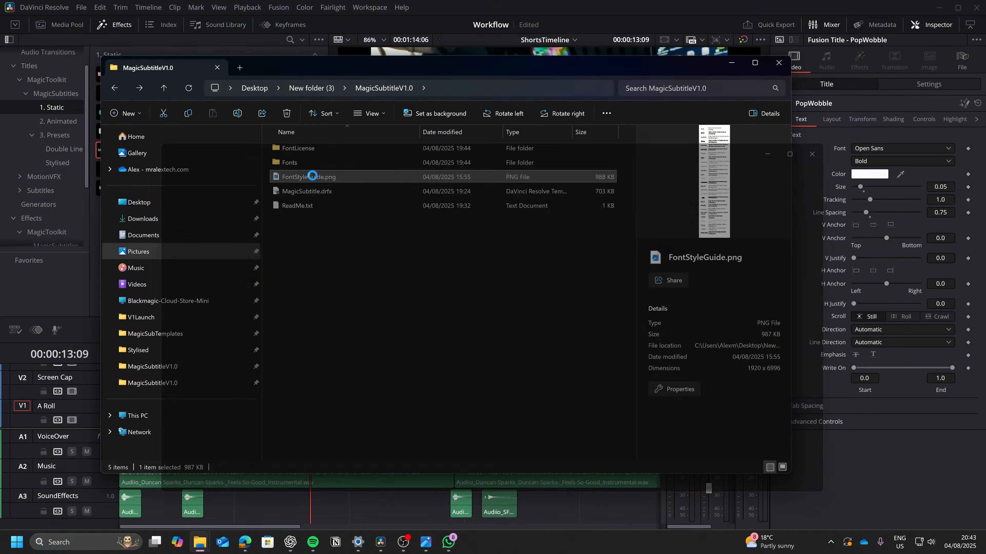
double_click(314, 178)
scroll(435, 423, "up", 8)
left_click_drag(441, 392, 431, 269)
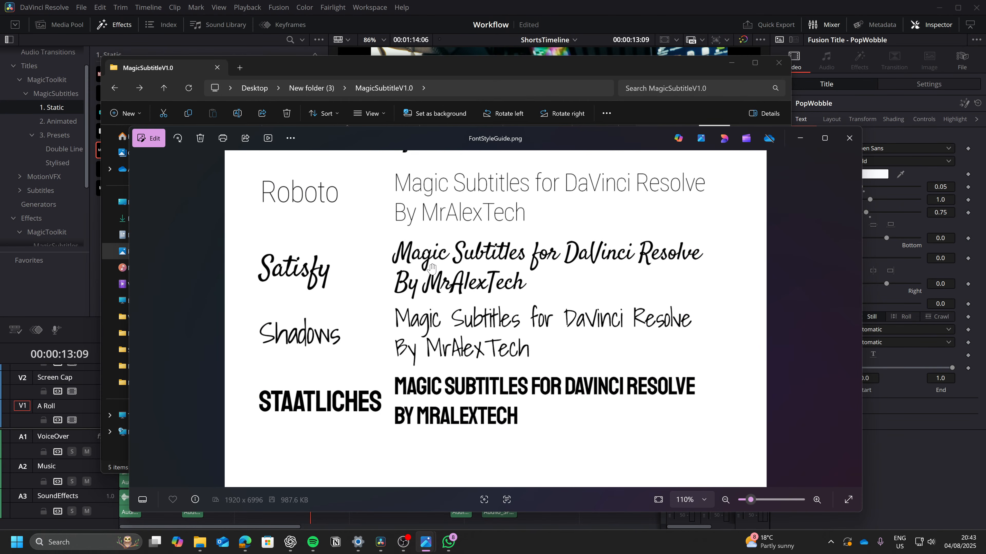
Step: Return to DaVinci Resolve and set the PopWobble text's font to Staatliches
left_click(621, 25)
left_click(885, 144)
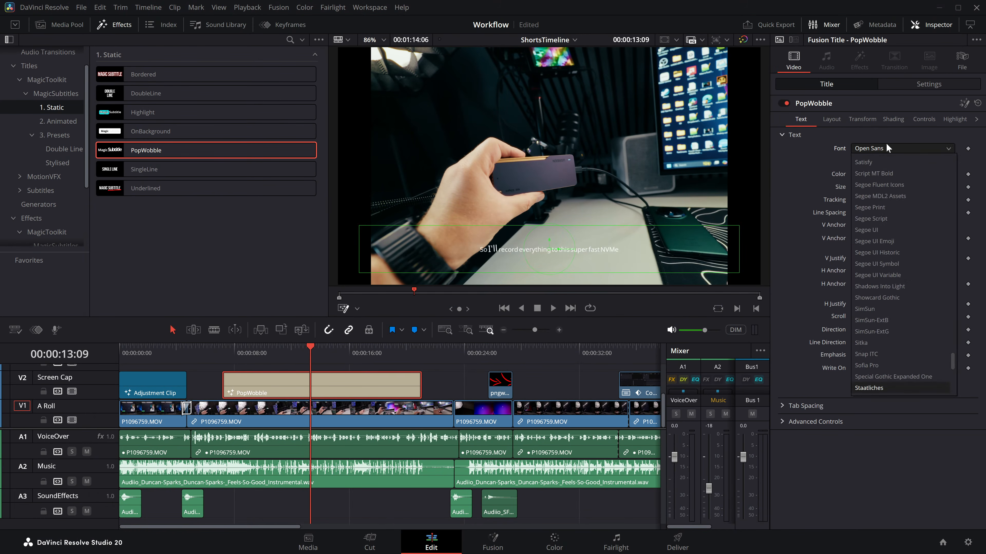
left_click(862, 388)
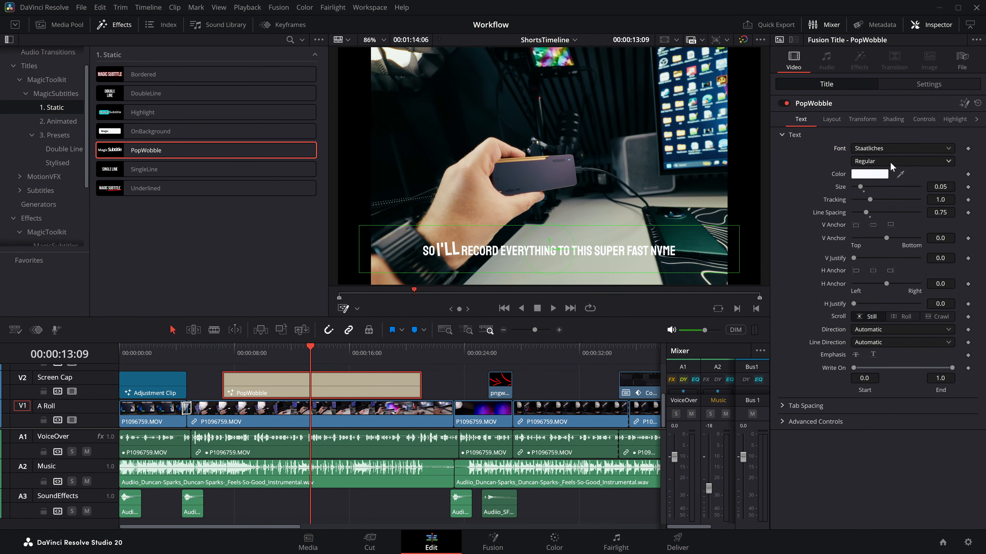
Step: Enable the Outline shading element for the PopWobble text and set its colour to black
left_click(893, 119)
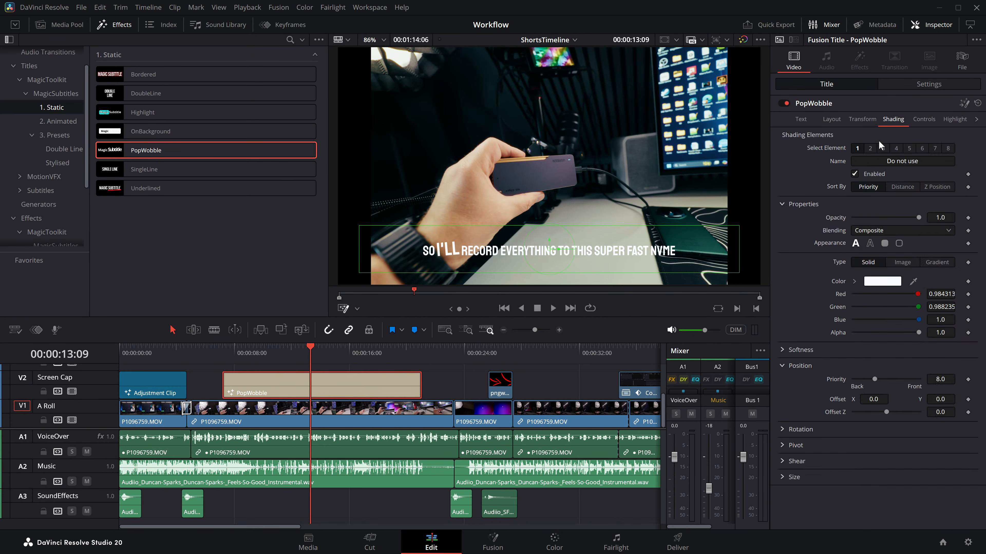
left_click(855, 174)
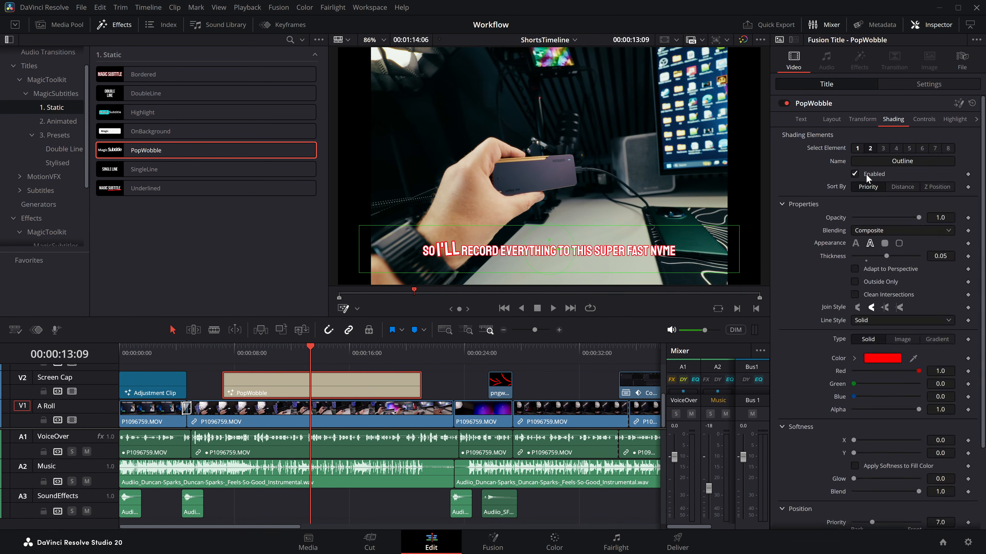
left_click(883, 359)
left_click(376, 204)
left_click(596, 368)
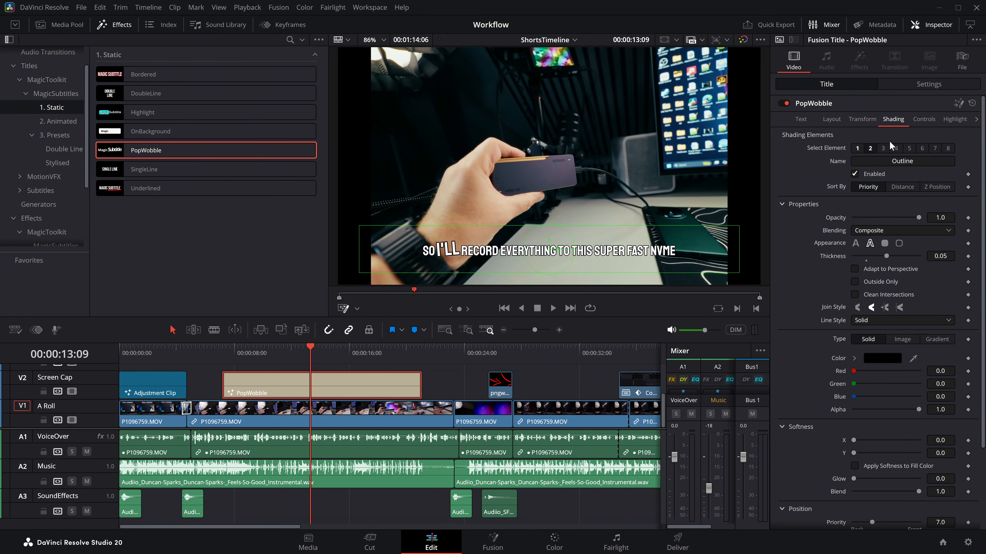
Step: Enable the Drop Shadow shading element for the PopWobble text and play the subtitles from about 10.5 seconds
left_click(857, 149)
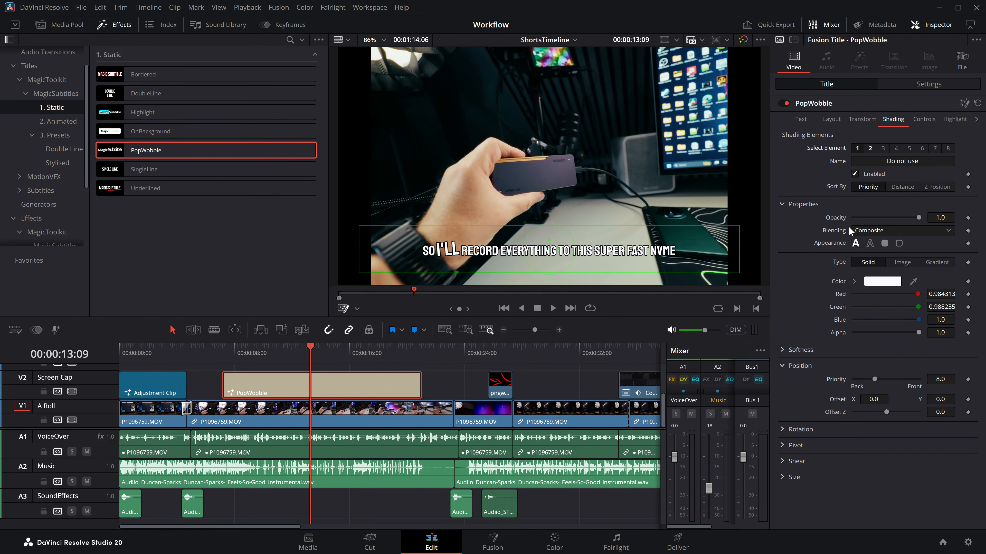
left_click(873, 152)
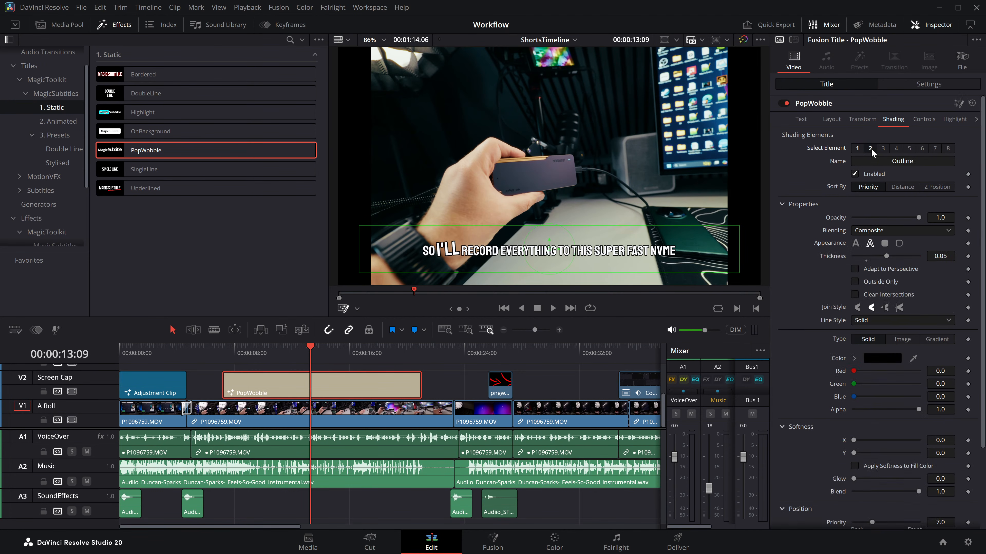
left_click(896, 148)
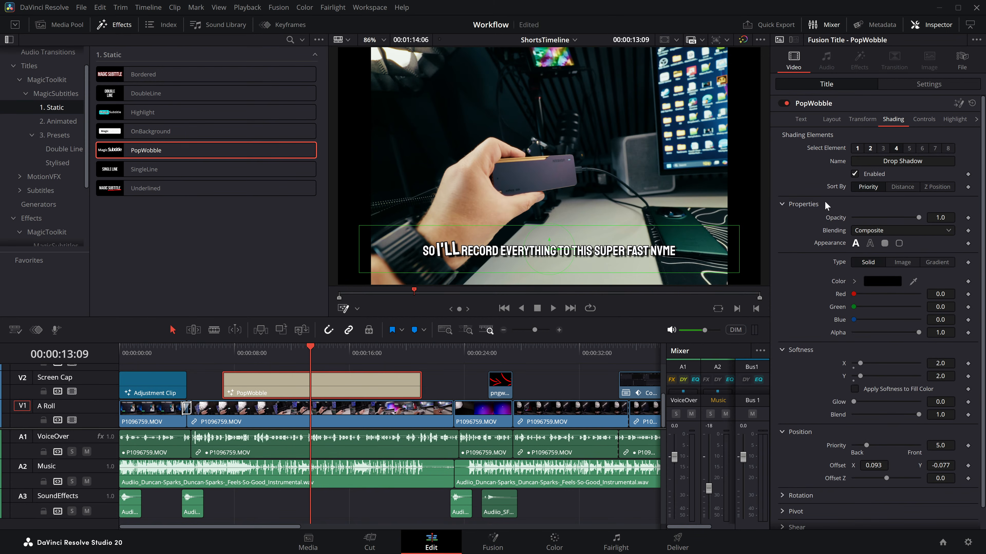
left_click(270, 351)
key("space")
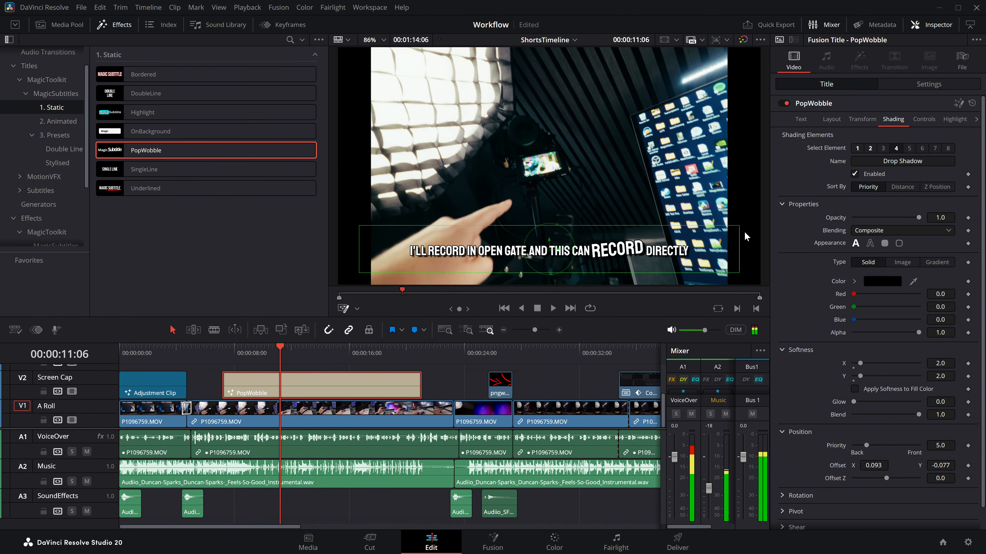
Step: Set the PopWobble emphasized word's Size to 0.02638 and Angle to 9.5
left_click(923, 120)
left_click_drag(880, 274, 901, 302)
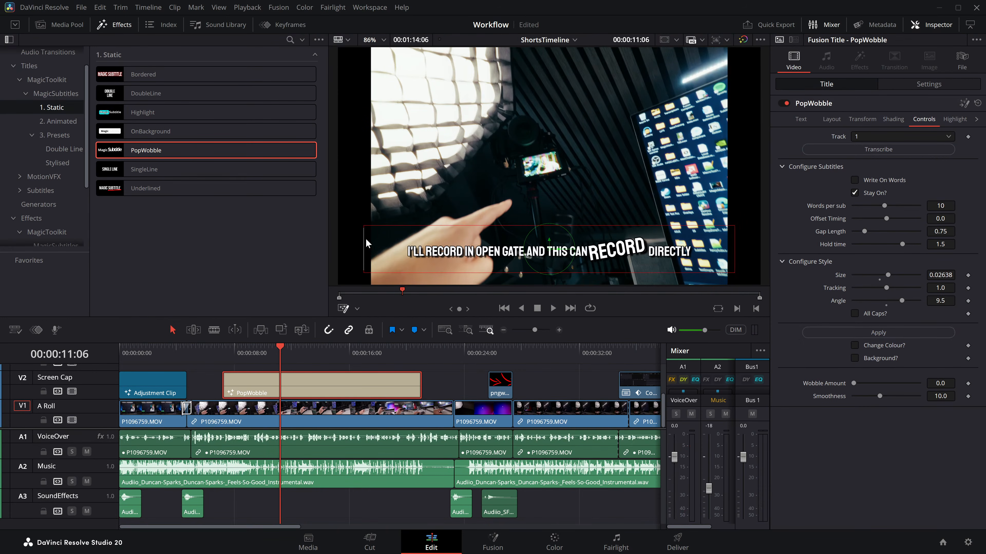
Step: Narrow the PopWobble subtitle frame, move it to the upper right of the picture and play the subtitles
left_click_drag(361, 238, 479, 238)
left_click_drag(549, 250, 600, 99)
key("space")
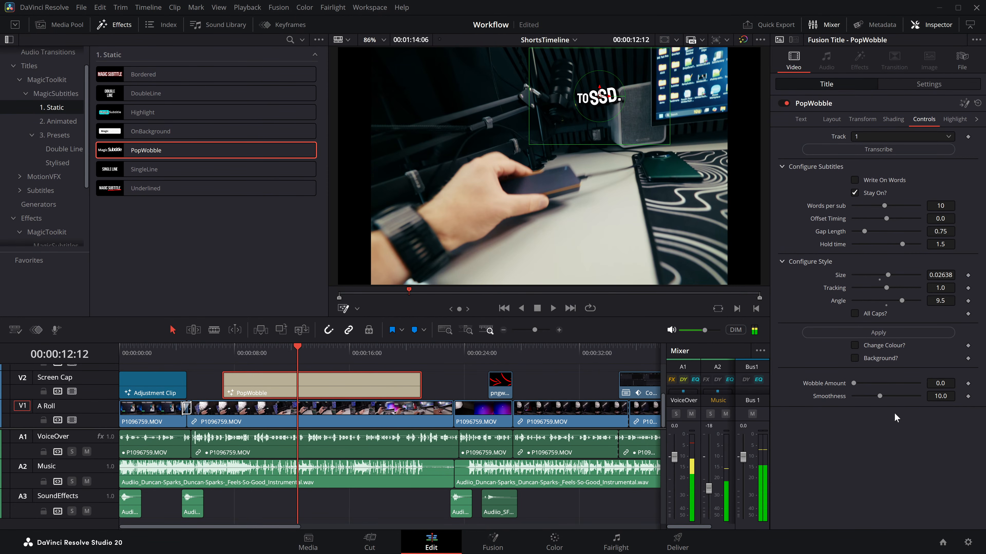
Step: Enable Change Colour for the PopWobble emphasized word, set it to magenta, apply the style and play from about 9 seconds
left_click(869, 345)
left_click(882, 358)
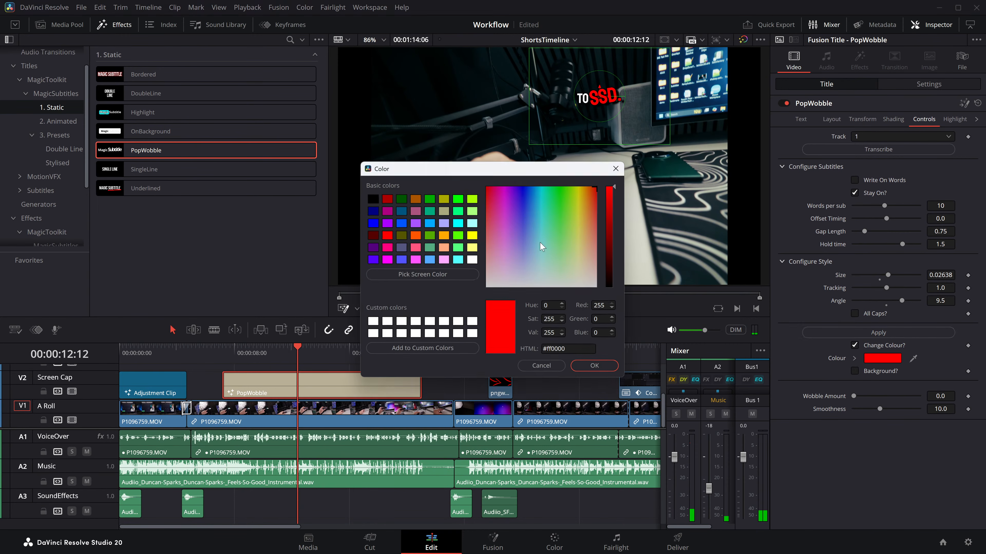
left_click_drag(504, 194, 508, 191)
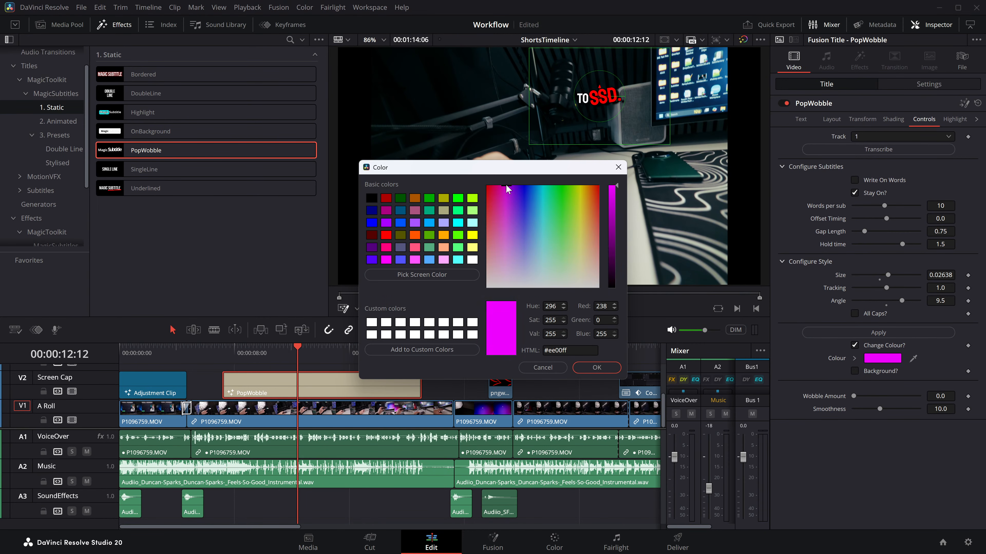
left_click(596, 367)
left_click(889, 333)
left_click(233, 354)
left_click(251, 353)
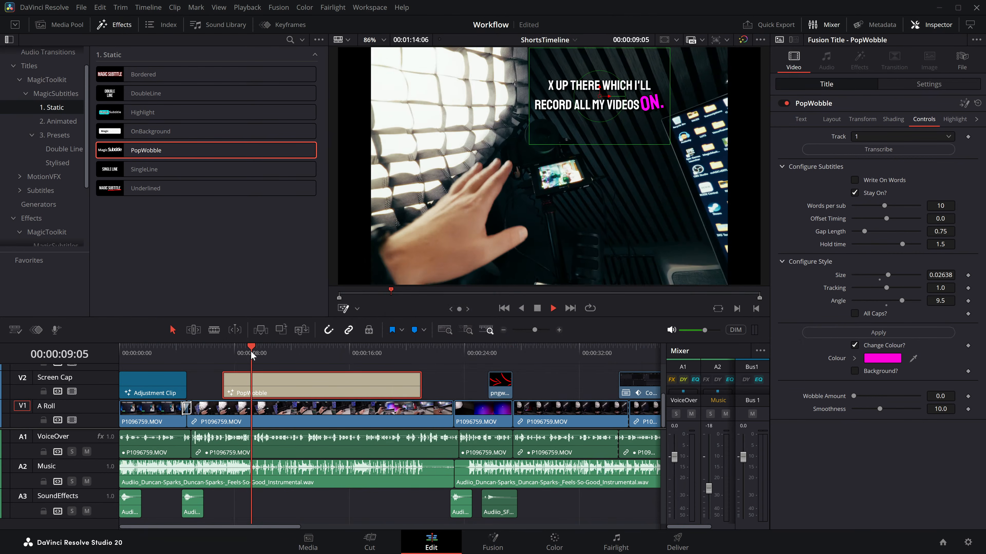
key("space")
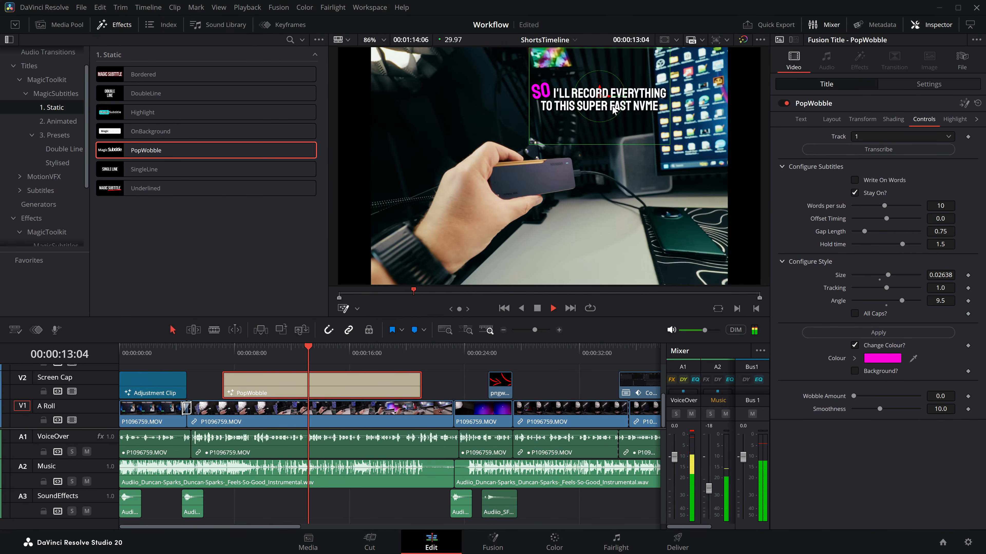
key("space")
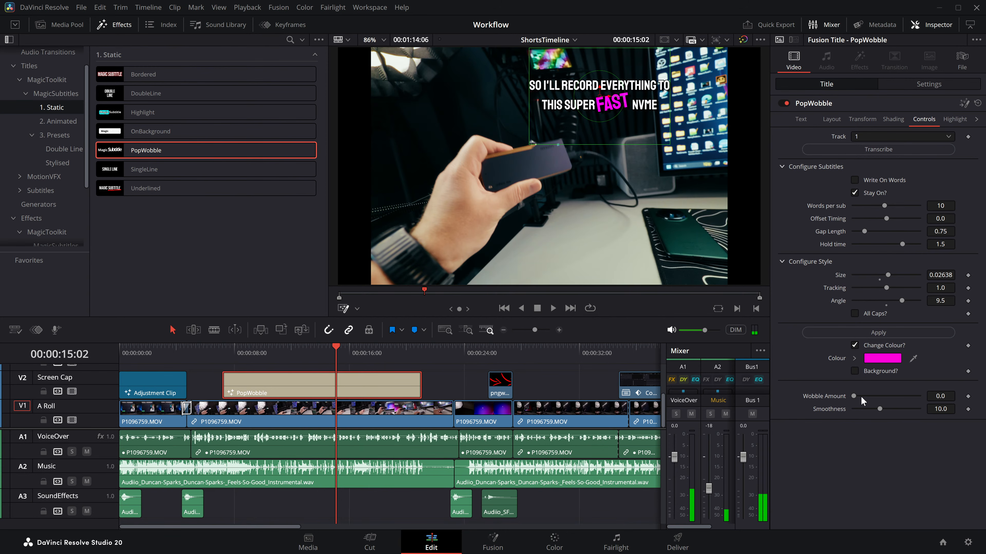
Step: Enable Background for the PopWobble emphasized word, play the subtitles from about 10 seconds and save the project
left_click(854, 371)
key("space")
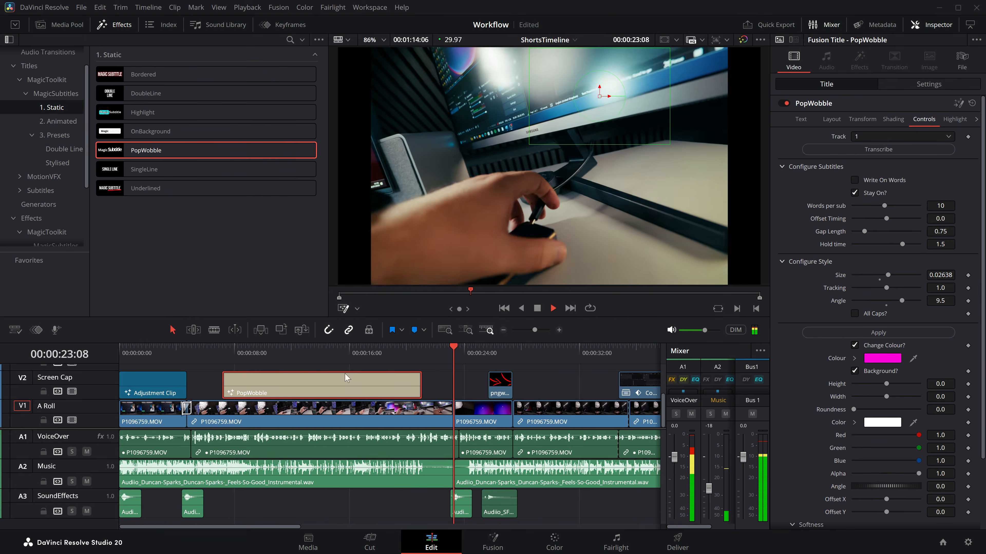
left_click(263, 355)
key("space")
key("ctrl+s")
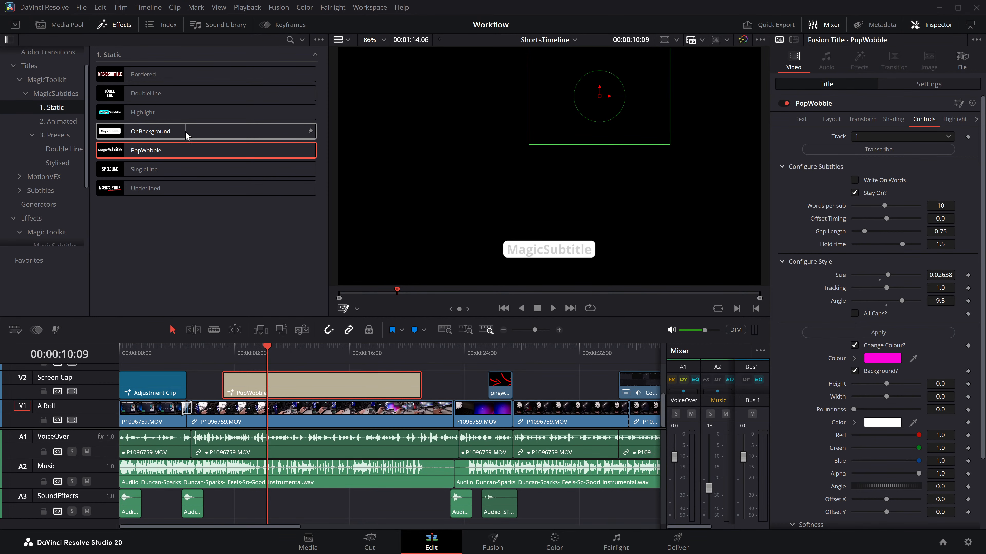
key("ctrl+s")
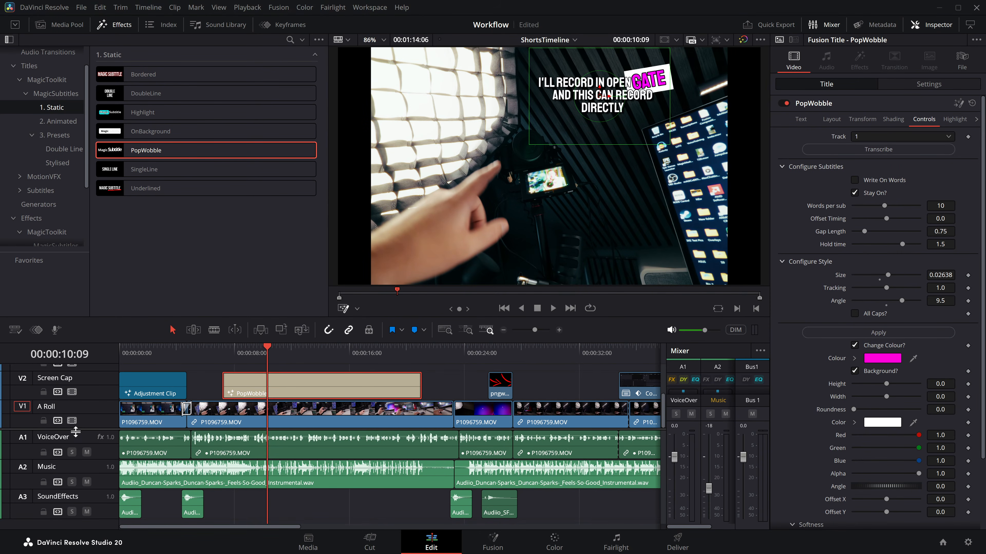
Step: Add the static Highlight title on the Video 3 track above PopWobble and transcribe its subtitles
scroll(75, 428, "up", 3)
left_click_drag(149, 113, 299, 421)
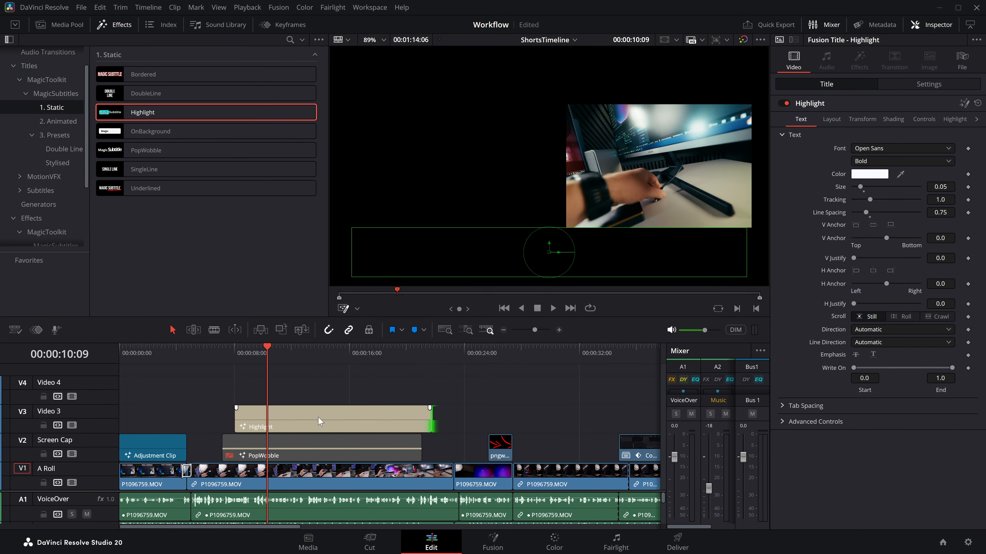
left_click(924, 119)
left_click(878, 150)
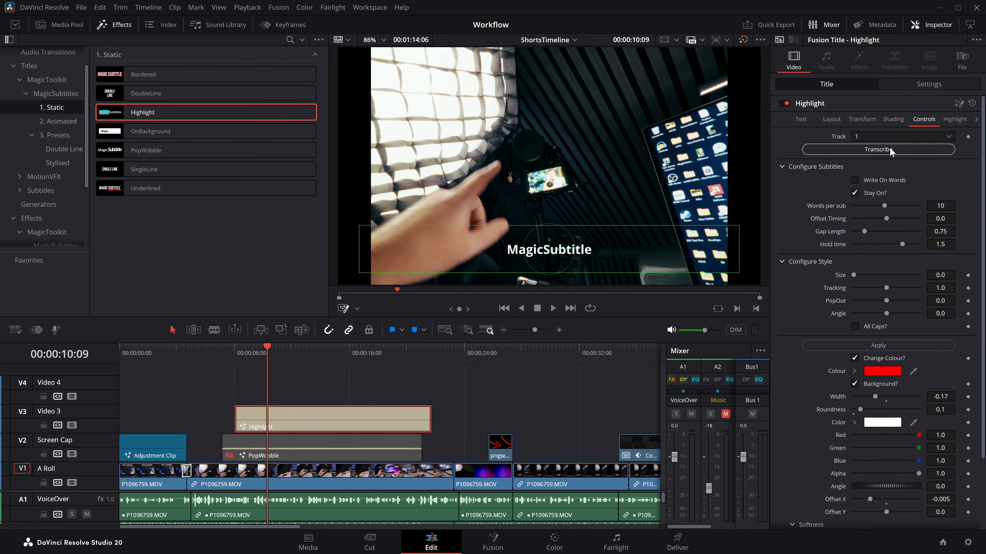
Step: Play the transcribed Highlight subtitles from about 10 seconds to compare them with the PopWobble subtitles
left_click(265, 354)
left_click(270, 444)
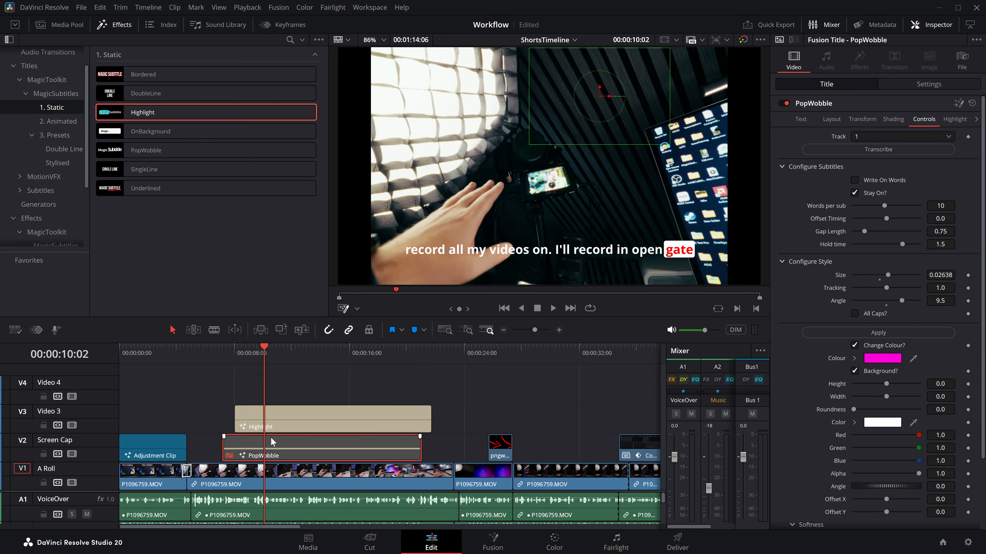
left_click(276, 419)
key("space")
key("space")
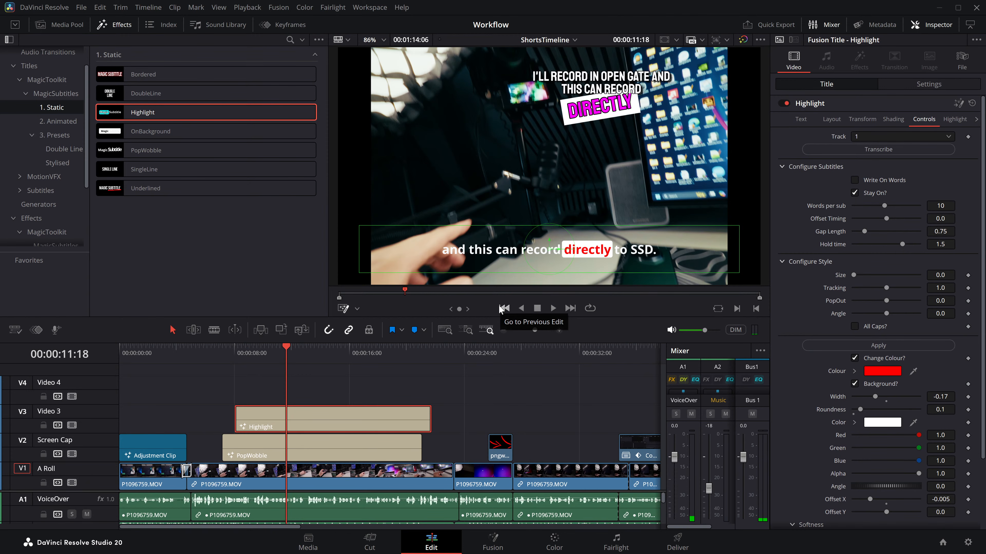
key("space")
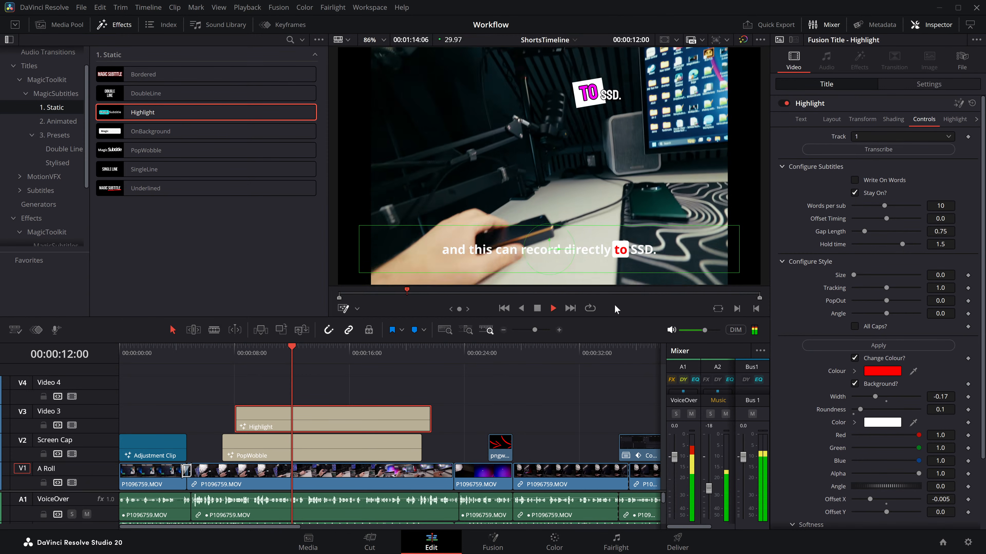
key("space")
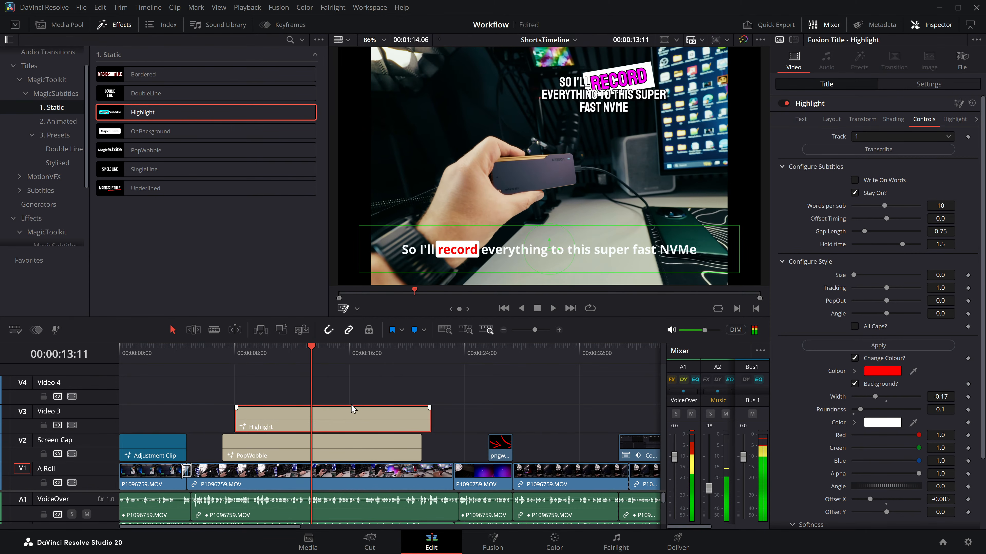
Step: Disable the PopWobble clip and play the Highlight subtitles on their own
left_click(333, 443)
key("d")
left_click(292, 416)
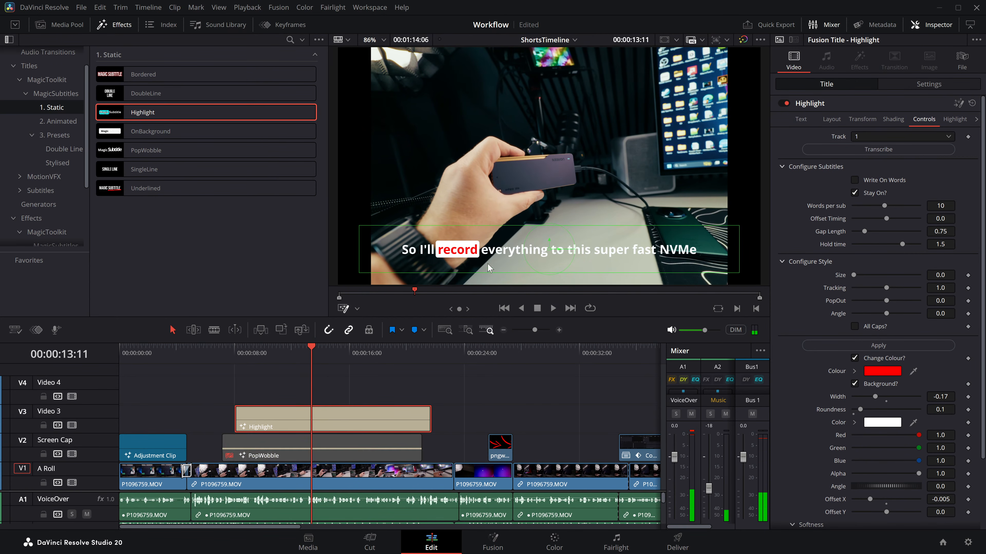
key("space")
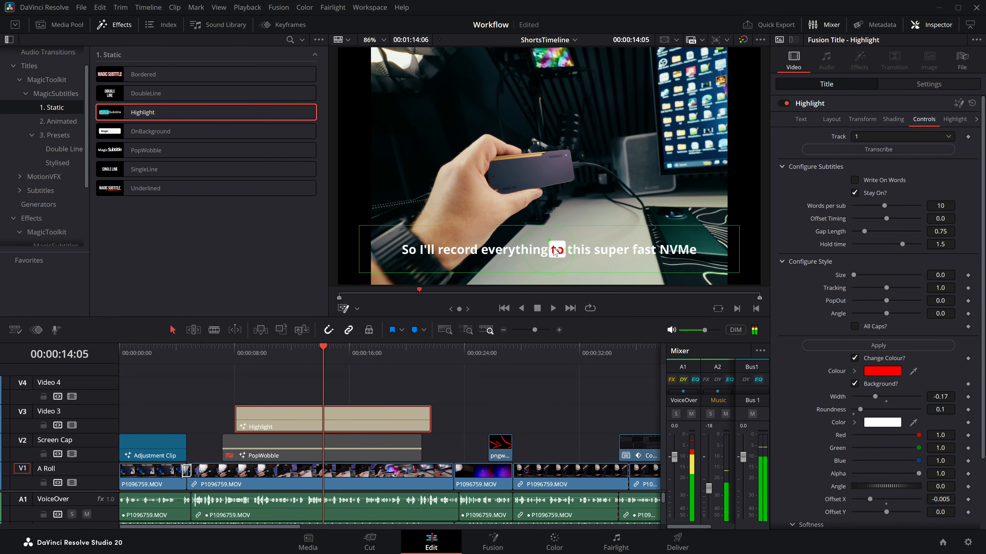
Step: Set the Highlight emphasized word's background colour to blue, apply the style and play the subtitles
left_click(880, 424)
left_click(532, 190)
left_click(596, 368)
left_click(874, 345)
key("space")
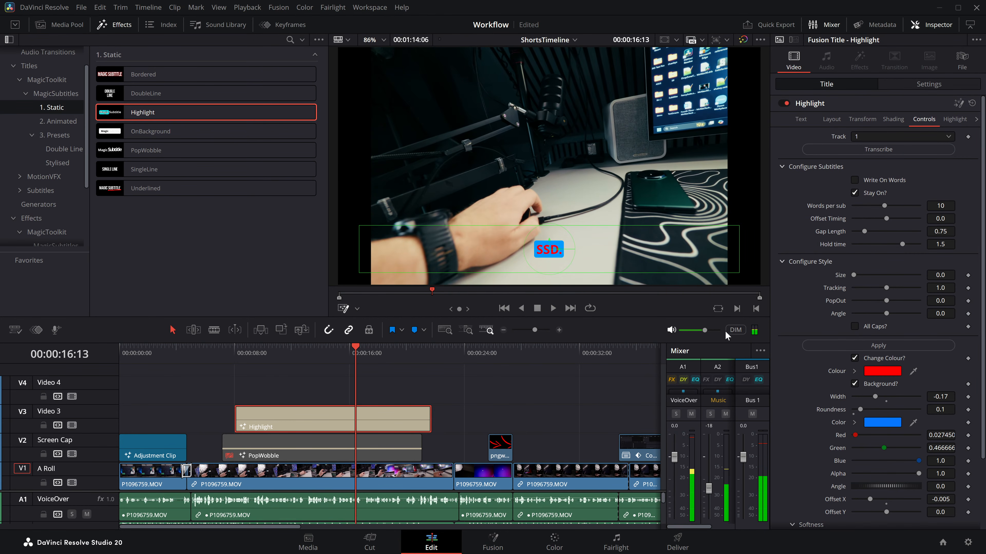
Step: Set the Highlight emphasized word's PopOut to -0.105 and play the subtitles from about 9 seconds
left_click(282, 354)
left_click(282, 354)
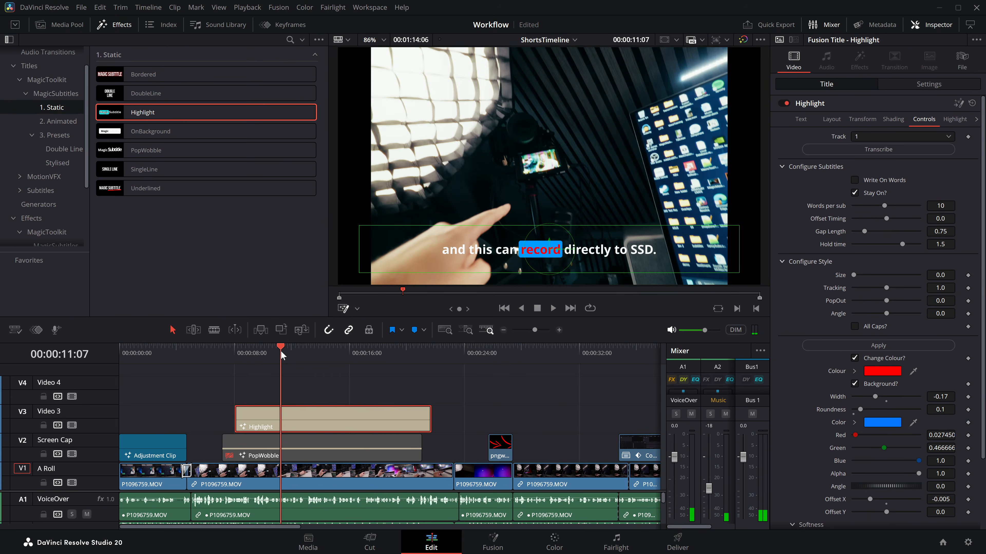
left_click_drag(887, 300, 871, 298)
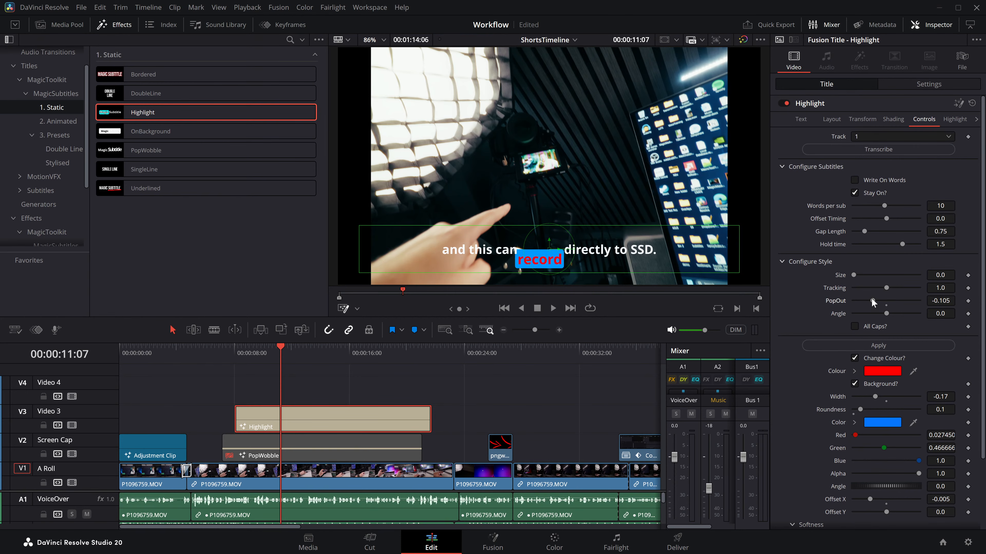
left_click(246, 357)
key("space")
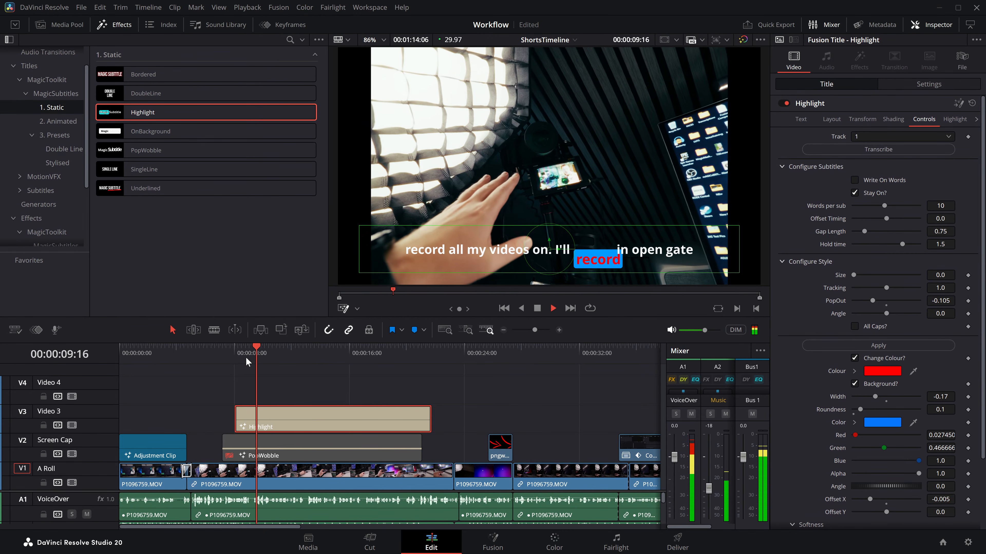
key("space")
Step: Delete the Highlight title from Video 3, and re-enable and delete the PopWobble title on the Screen Cap track
key("Delete")
left_click(295, 437)
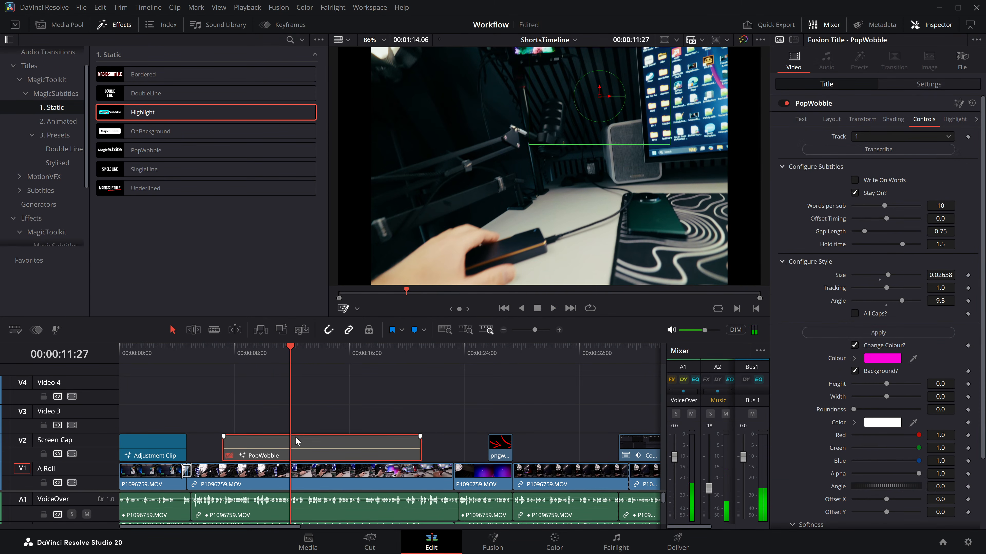
key("d")
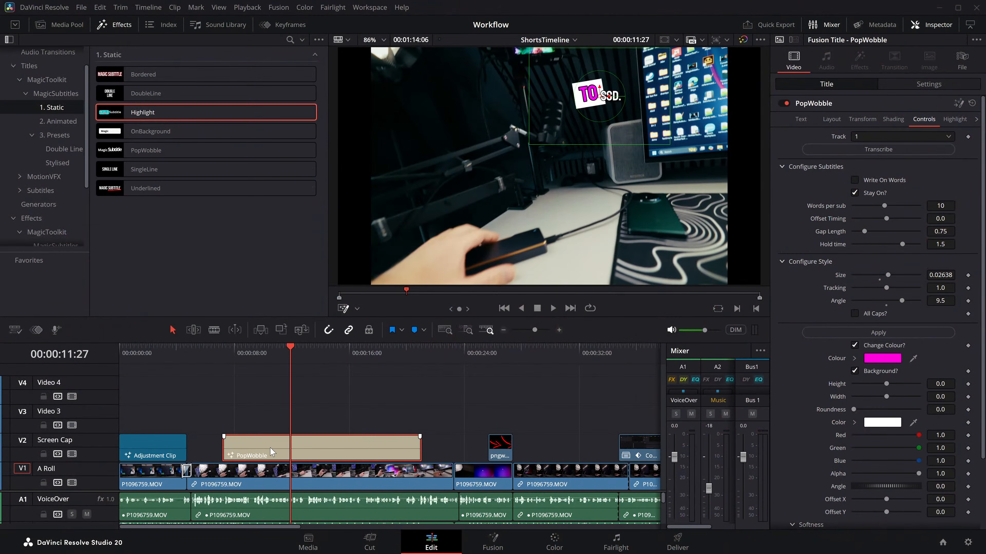
key("BackSpace")
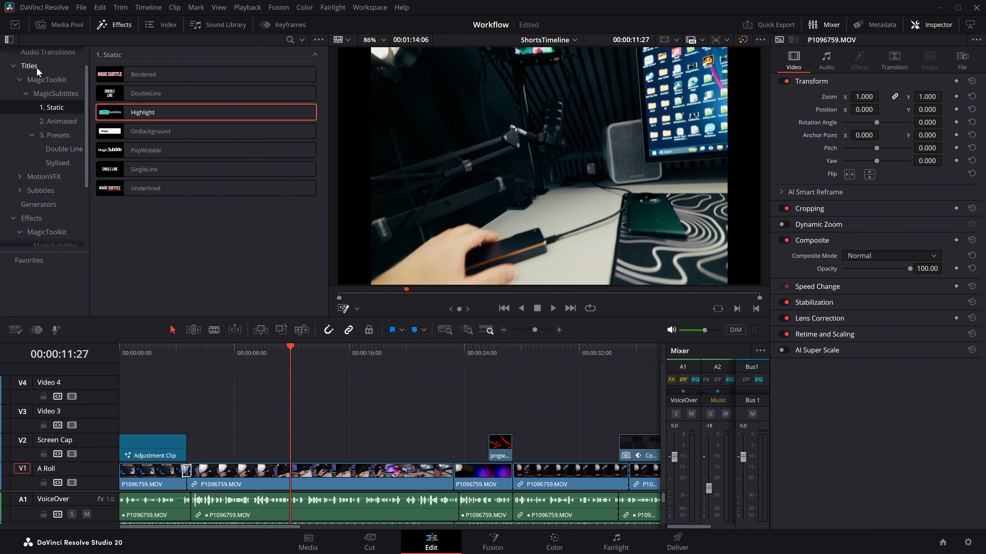
Step: Add the animated Lollipop title from the built-in Subtitles category to the Video 3 track and extend its end
left_click(28, 66)
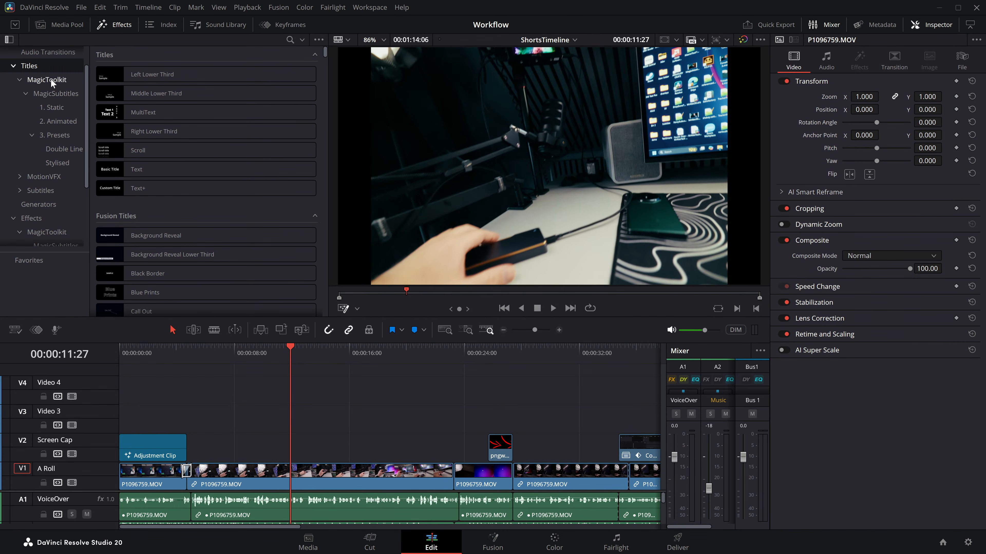
left_click(39, 191)
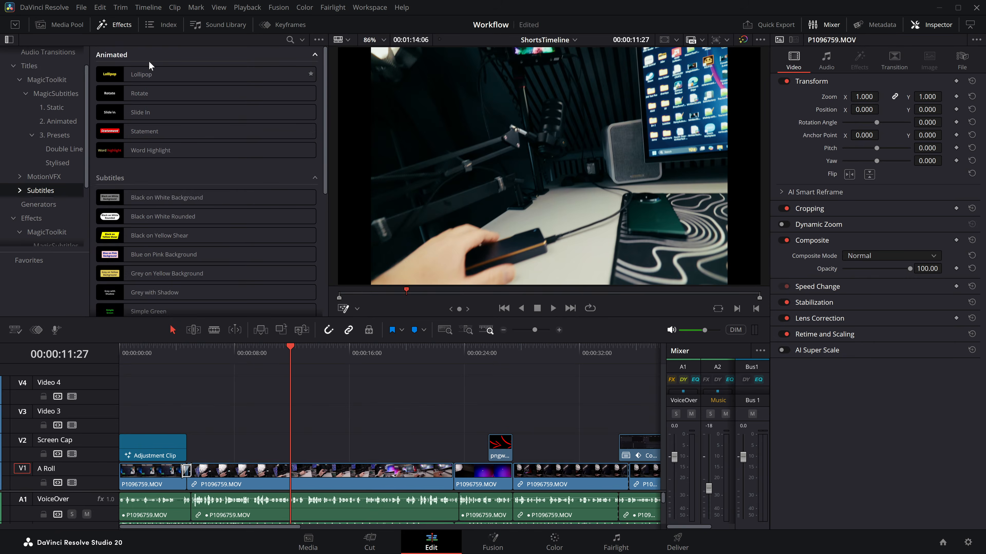
left_click_drag(135, 75, 238, 431)
left_click_drag(308, 420, 402, 419)
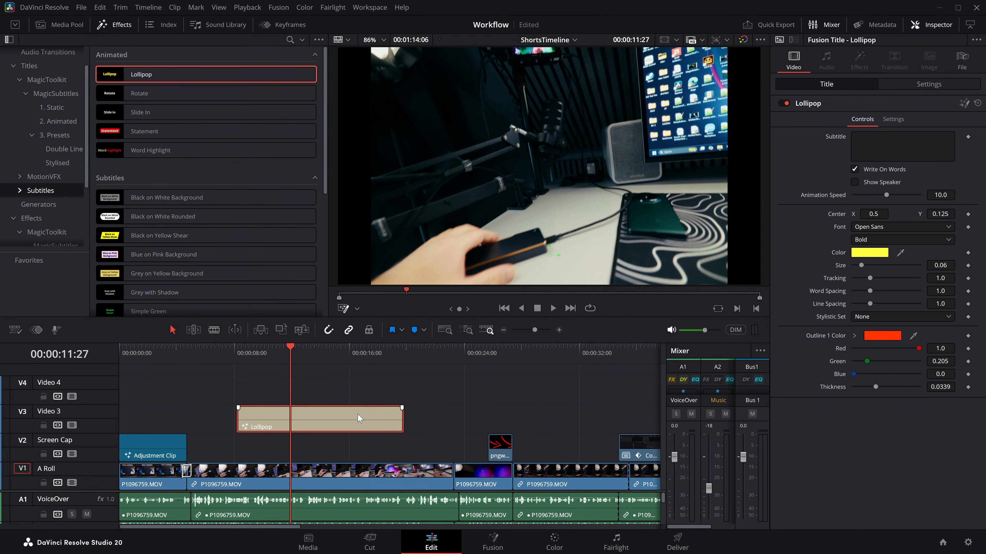
Step: Solo the VoiceOver audio track and turn off Write On Words for the Lollipop title
left_click(865, 169)
mouse_move(302, 362)
left_mouse_down()
mouse_move(359, 363)
mouse_move(255, 363)
mouse_move(283, 365)
left_mouse_up()
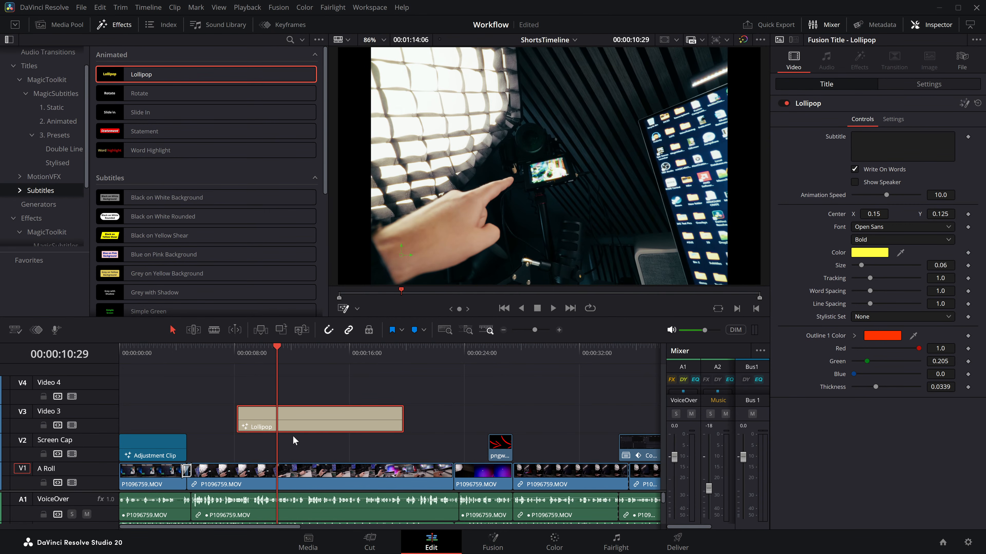
left_click_drag(93, 490, 99, 424)
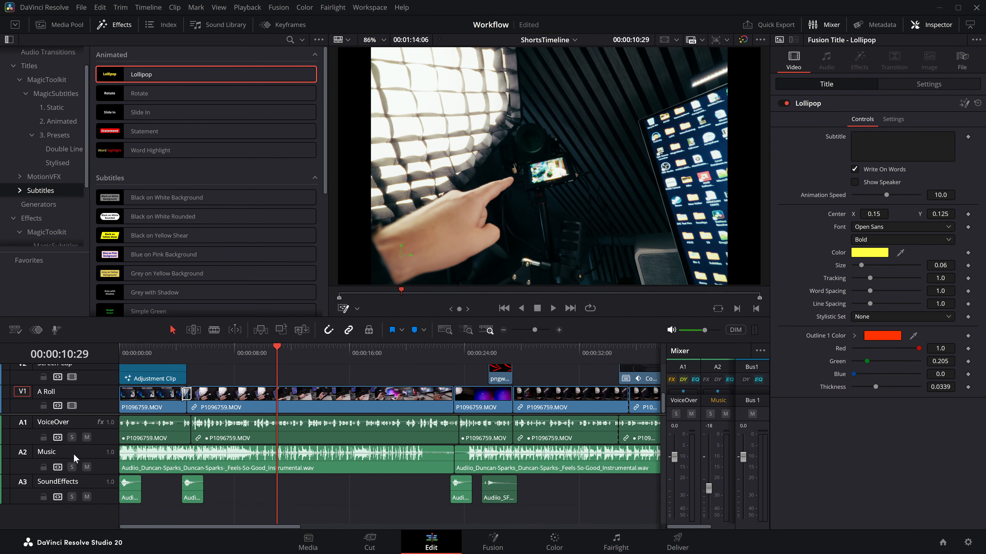
left_click_drag(81, 413, 79, 475)
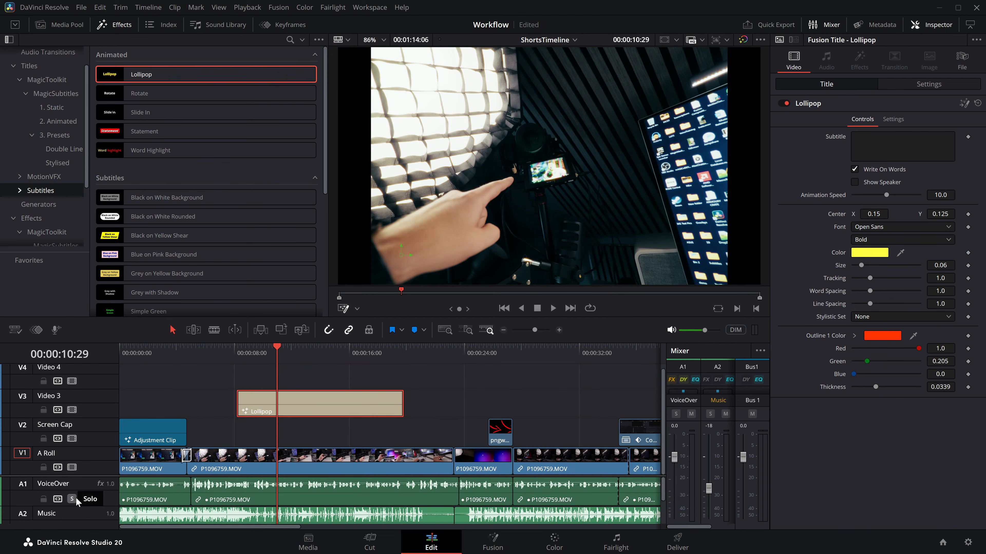
left_click(868, 170)
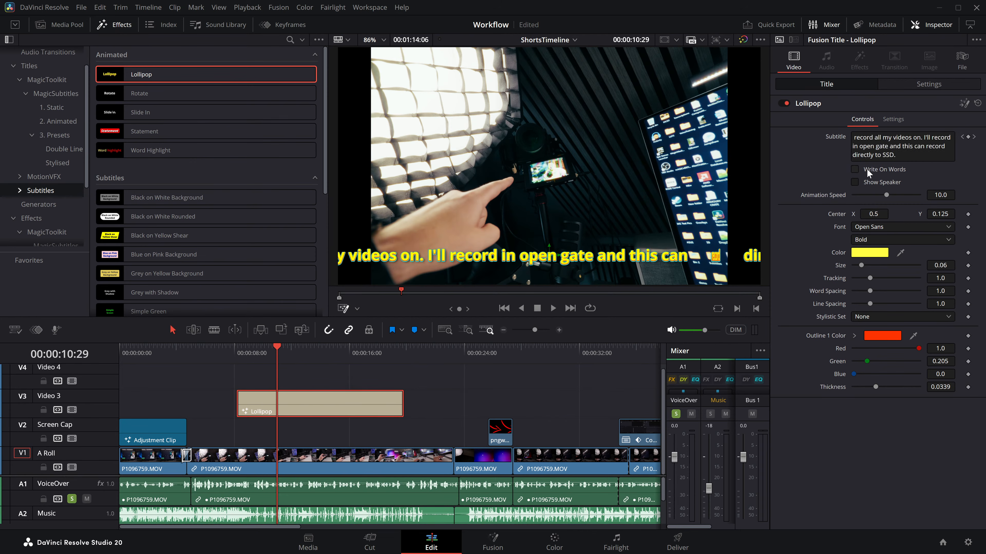
Step: Play the Lollipop subtitles from about 10 seconds and delete the Lollipop title from the timeline
left_click(265, 362)
key("space")
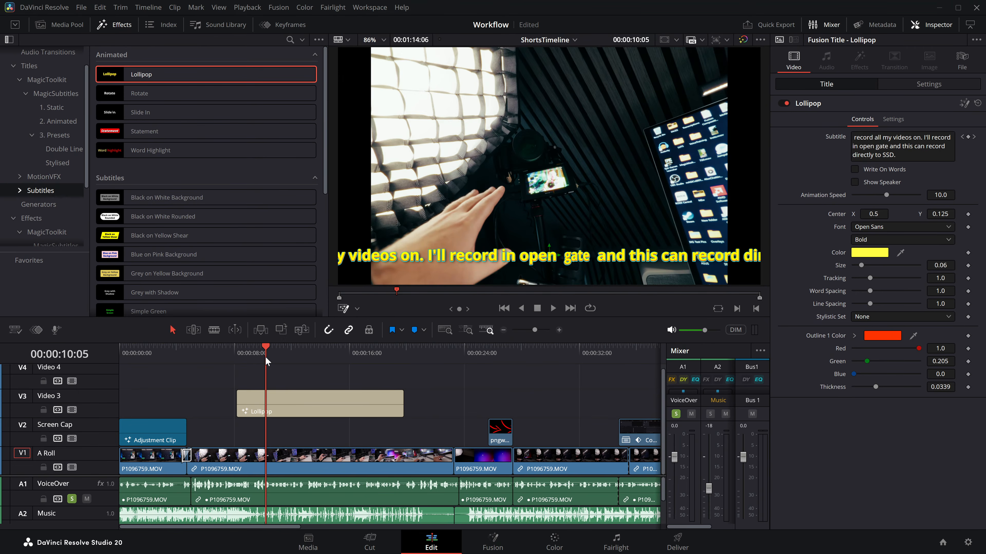
key("space")
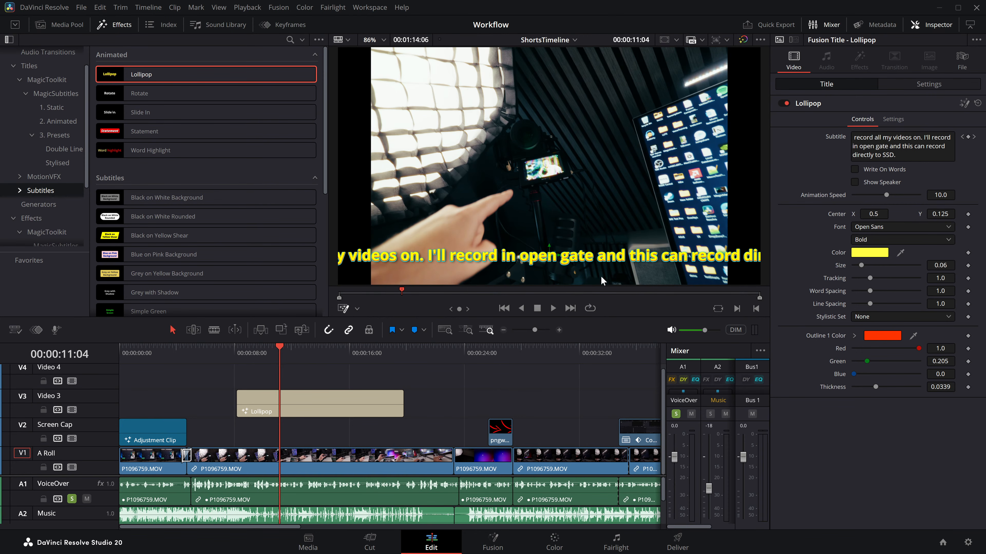
left_click(299, 410)
key("Delete")
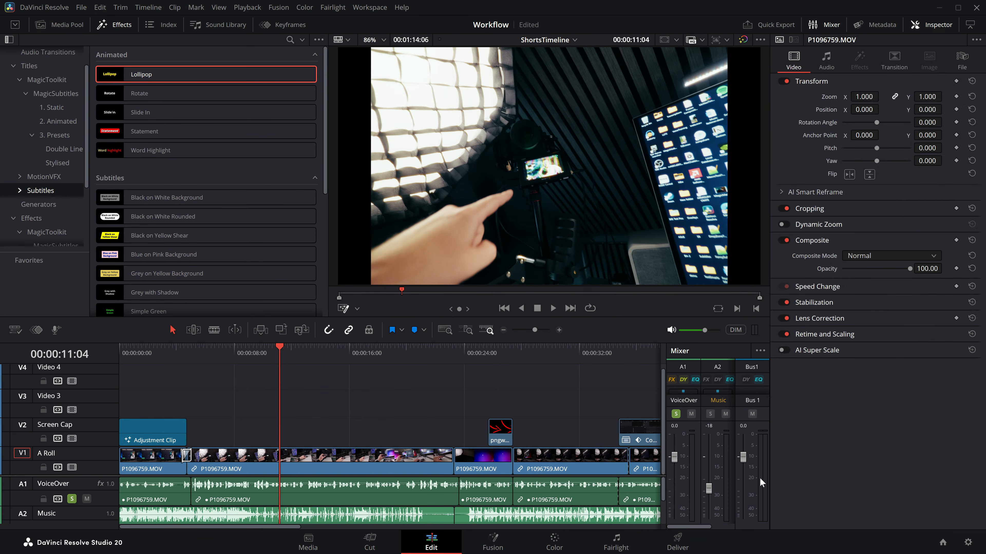
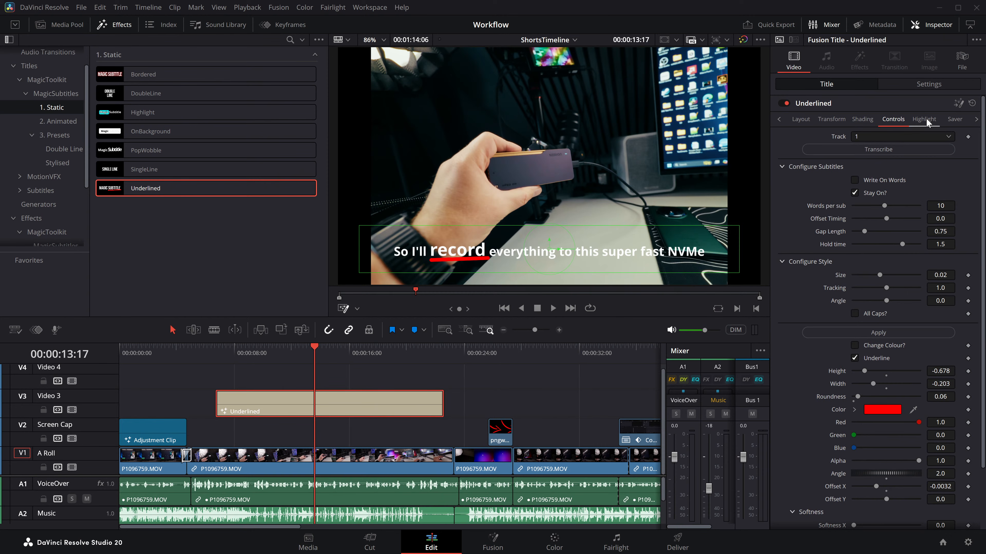
Step: Replace the placeholder in the Underlined title's highlight word list with "record, everything, nvme"
left_click(925, 119)
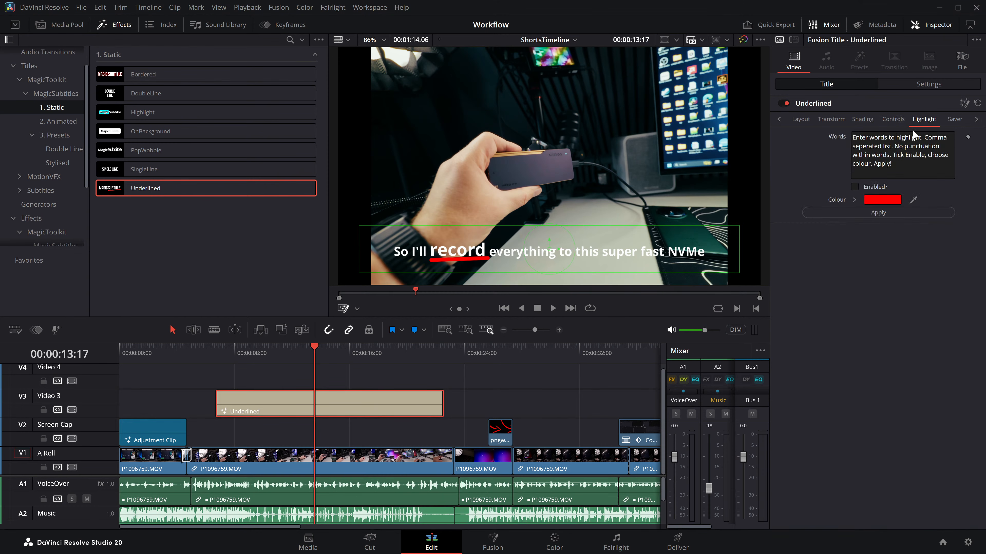
left_click(905, 171)
key("ctrl+a")
key("BackSpace")
type("record, ever")
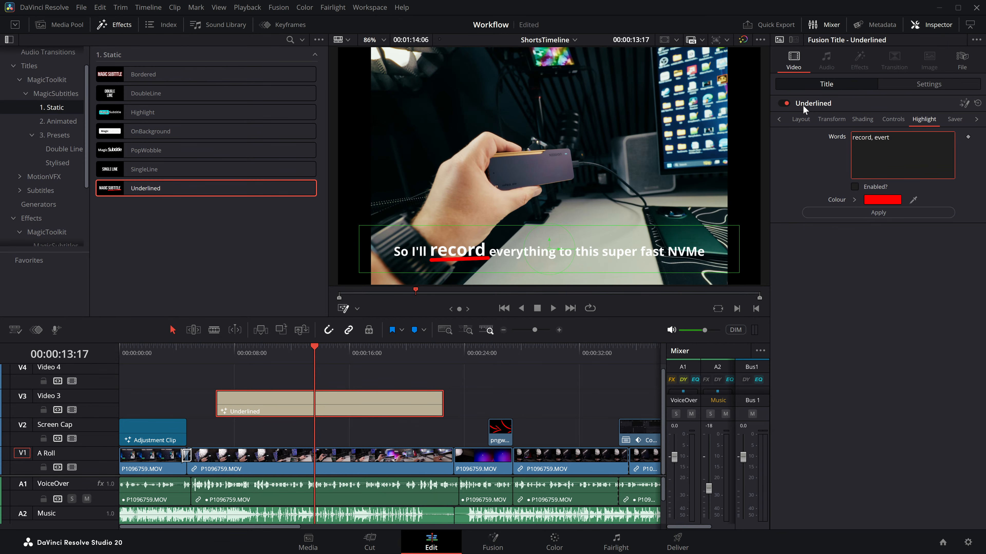
type("ything, nvme")
Step: Set the Underlined title's highlight colour to cyan #02fff7, enable word highlighting and apply it
left_click(885, 201)
left_click_drag(527, 202, 542, 187)
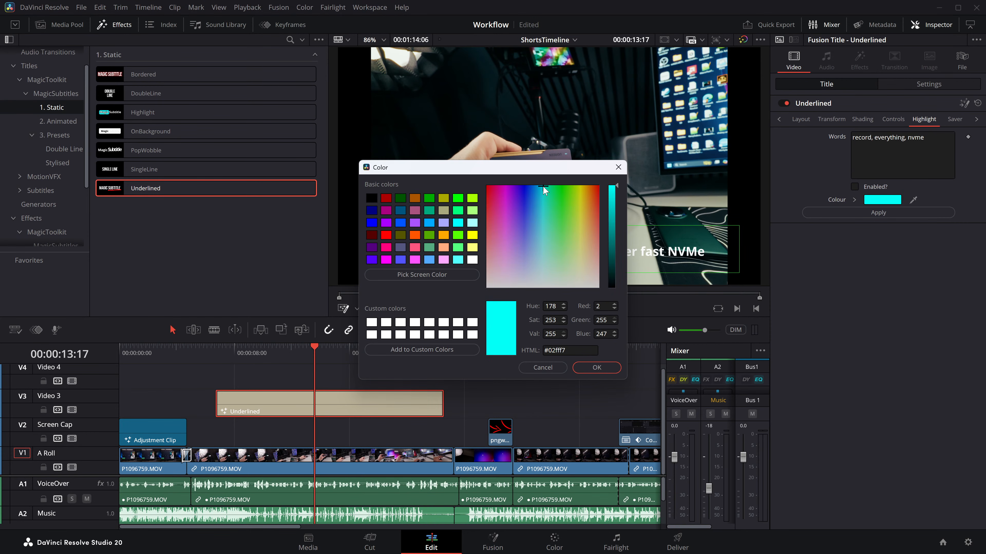
left_click(596, 368)
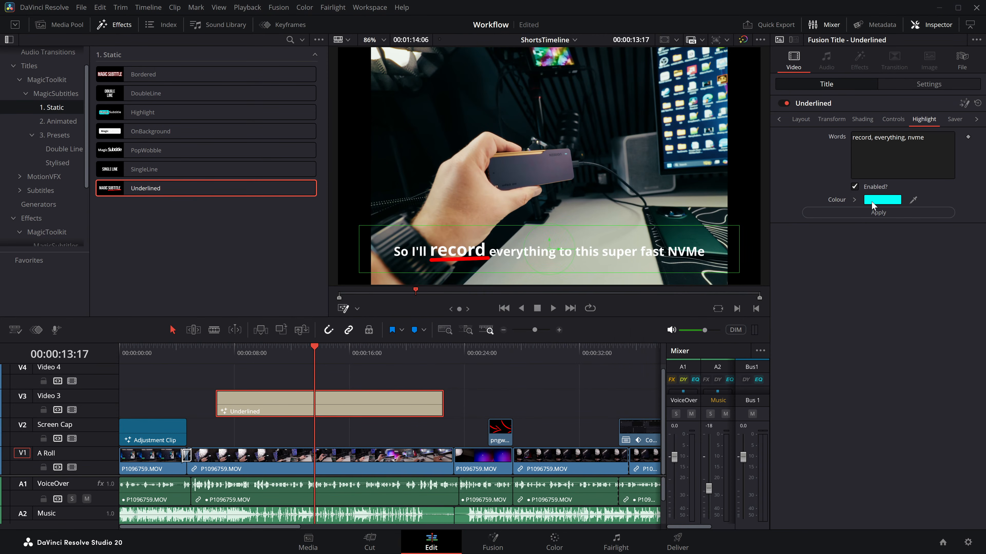
left_click(873, 211)
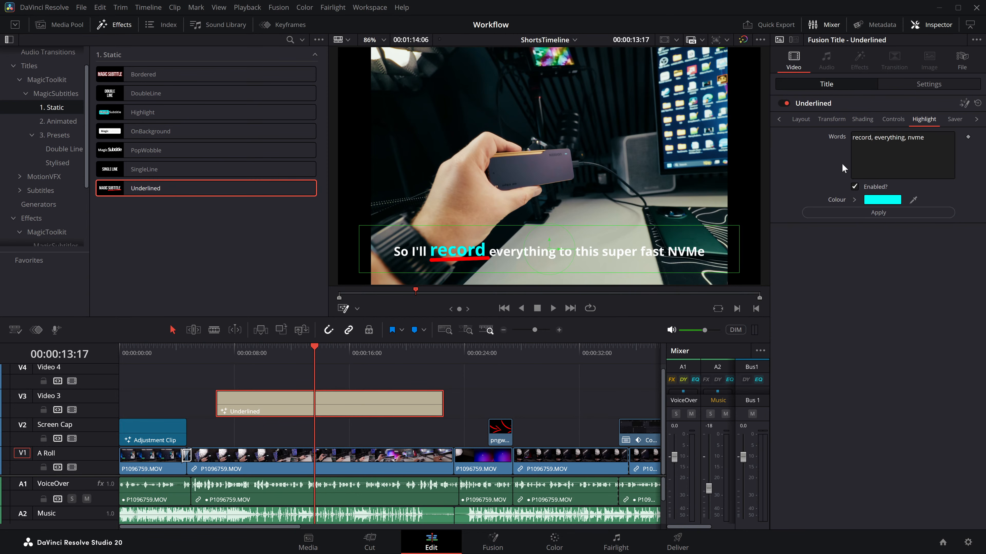
Step: Play the Underlined subtitles from about 13 seconds and return the playhead to the word "record" at 00:00:13:16
left_click_drag(308, 351, 305, 352)
key("space")
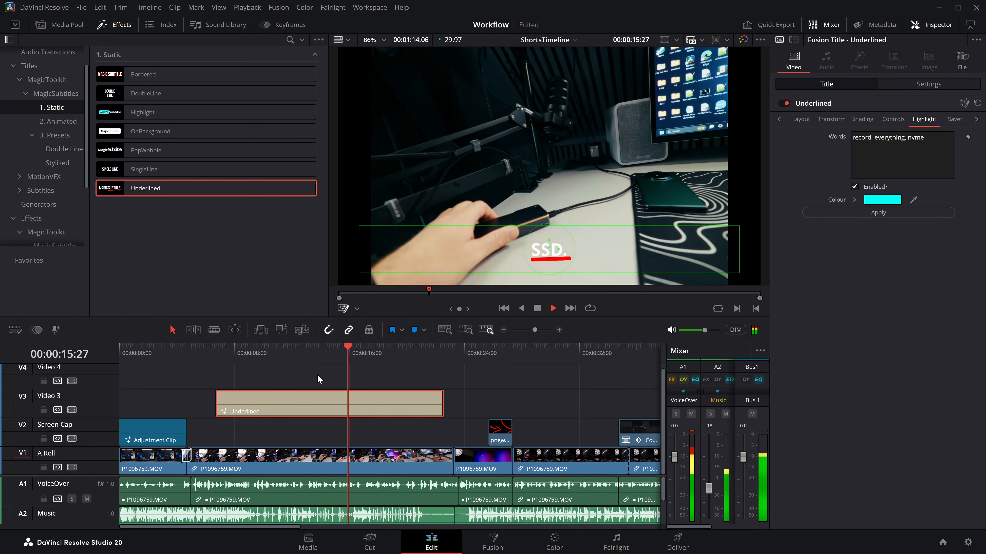
key("space")
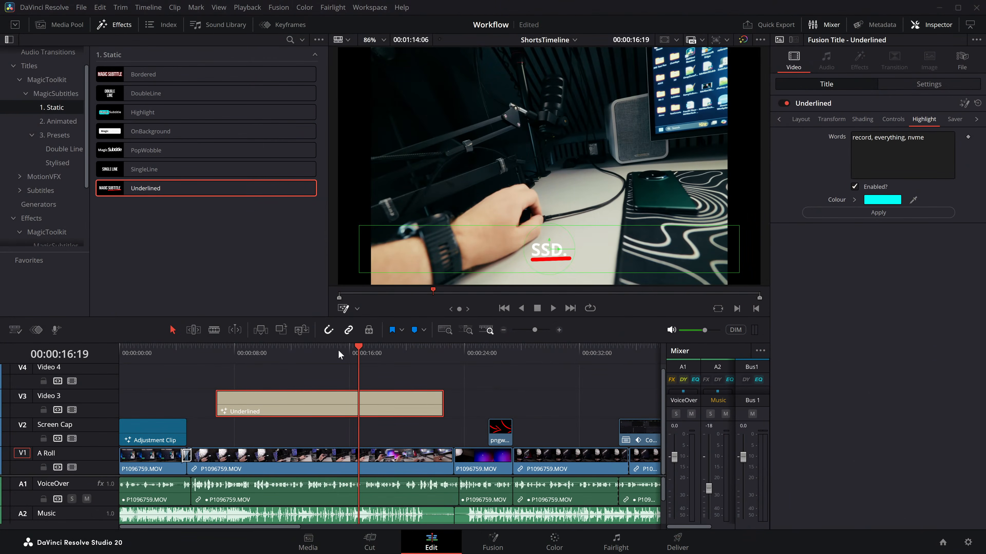
left_click(314, 355)
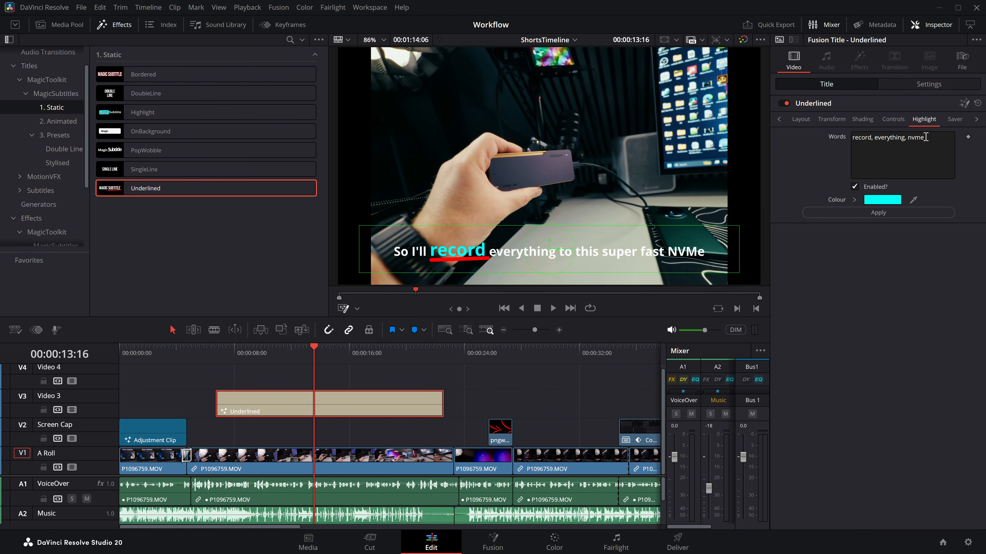
Step: Undo an accidental deletion of the Underlined title and move the title from Video 3 to the Screen Cap track
left_click_drag(282, 352, 271, 349)
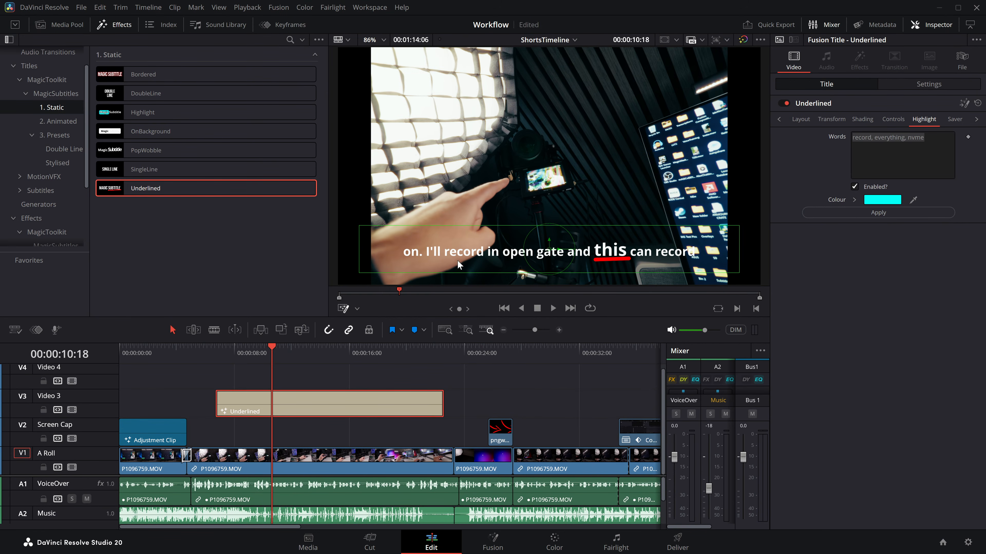
key("Delete")
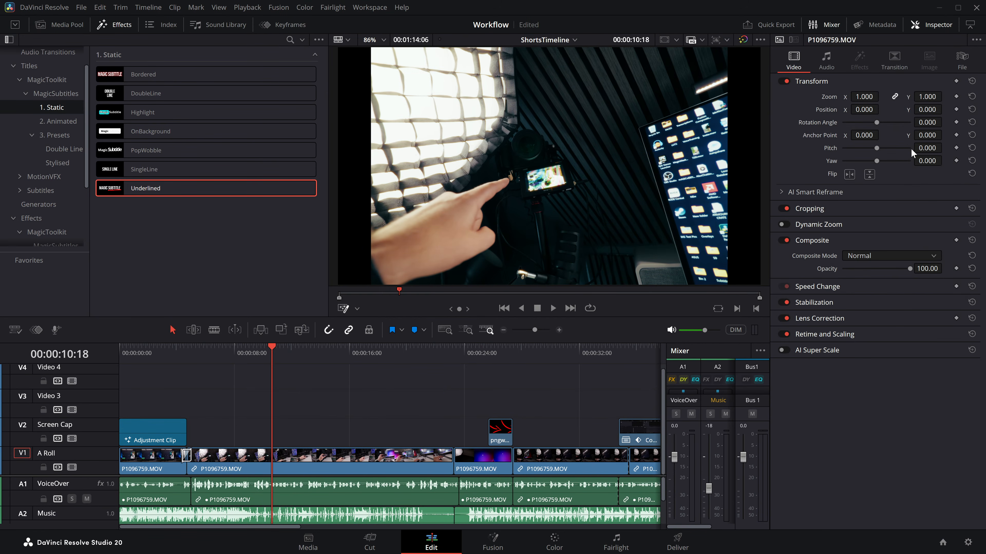
key("ctrl+z")
left_click_drag(300, 408, 301, 436)
Step: Replace the Underlined title's highlight words with "ill," and apply the highlight with the playhead at 00:00:09:05
left_click(871, 162)
type("i'll,")
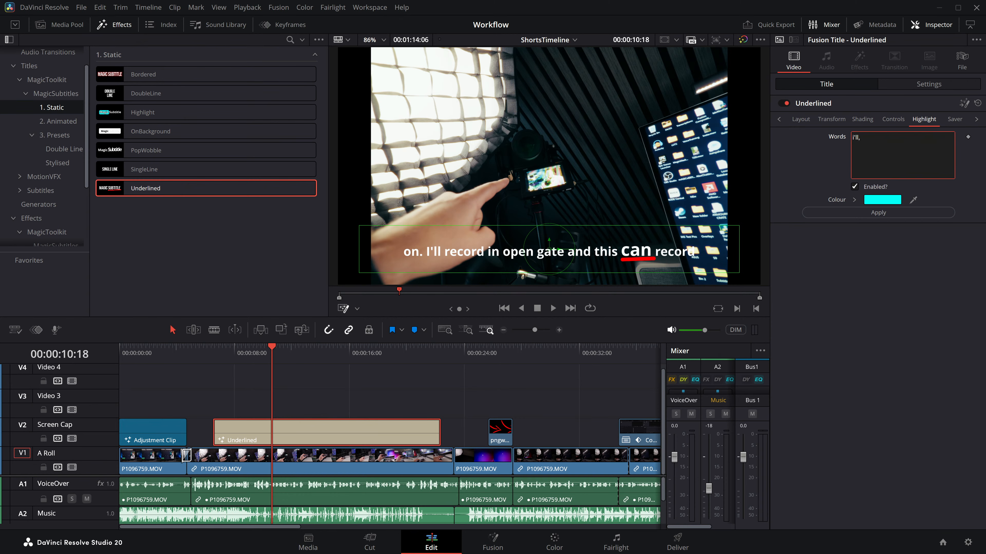
left_click(887, 211)
left_click(251, 354)
left_click_drag(251, 354, 251, 351)
left_click(878, 133)
type("ill,")
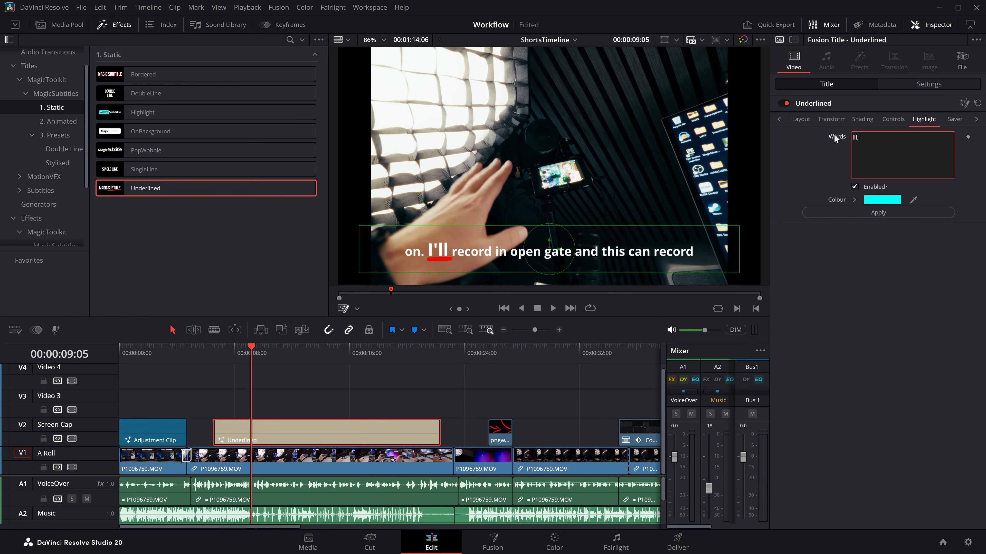
left_click(885, 216)
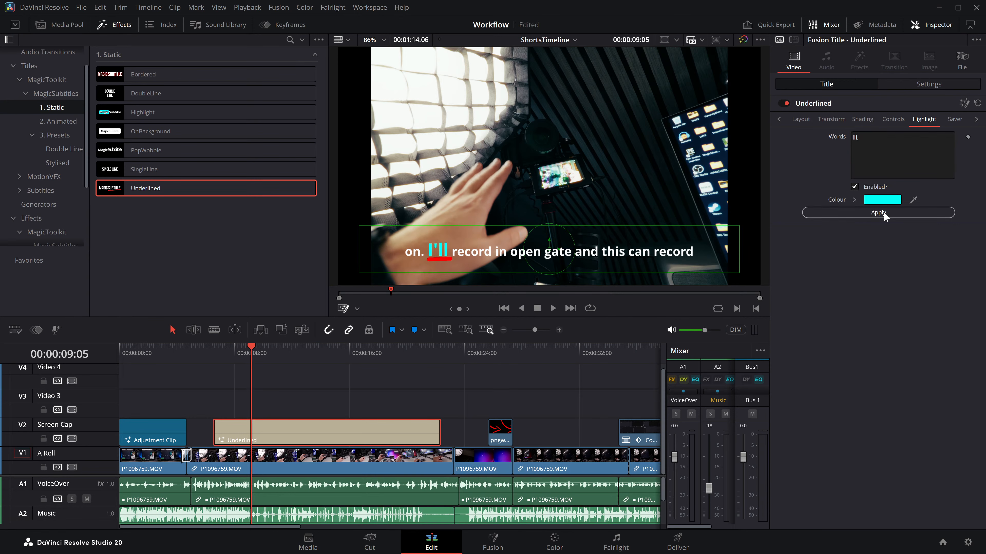
Step: Delete the Underlined title from the Screen Cap track and save the project
key("ctrl+s")
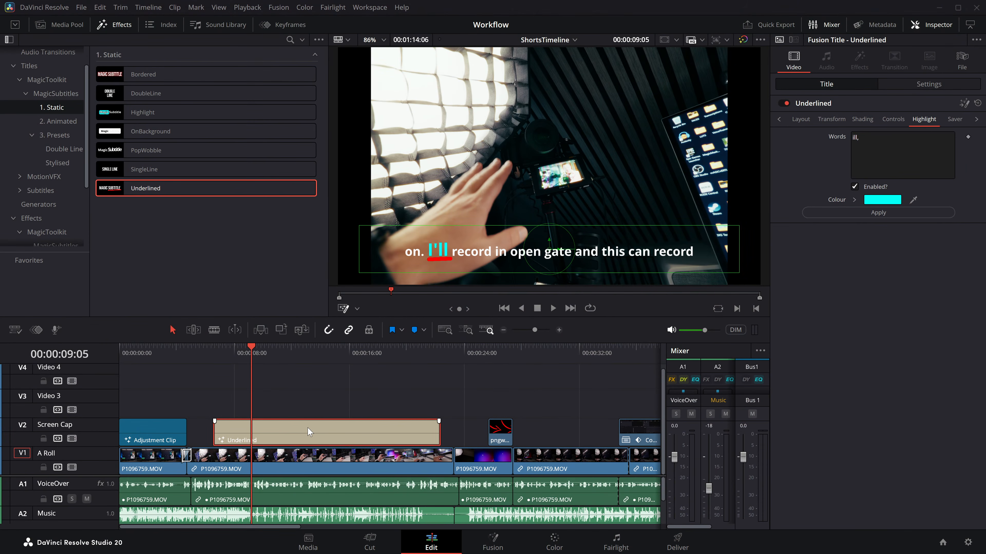
key("Delete")
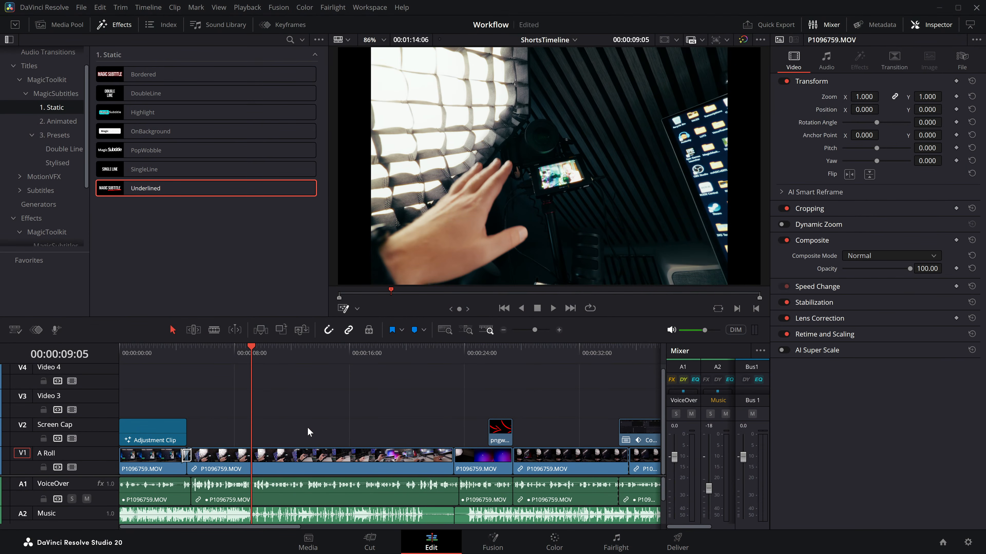
left_click(68, 120)
key("ctrl+s")
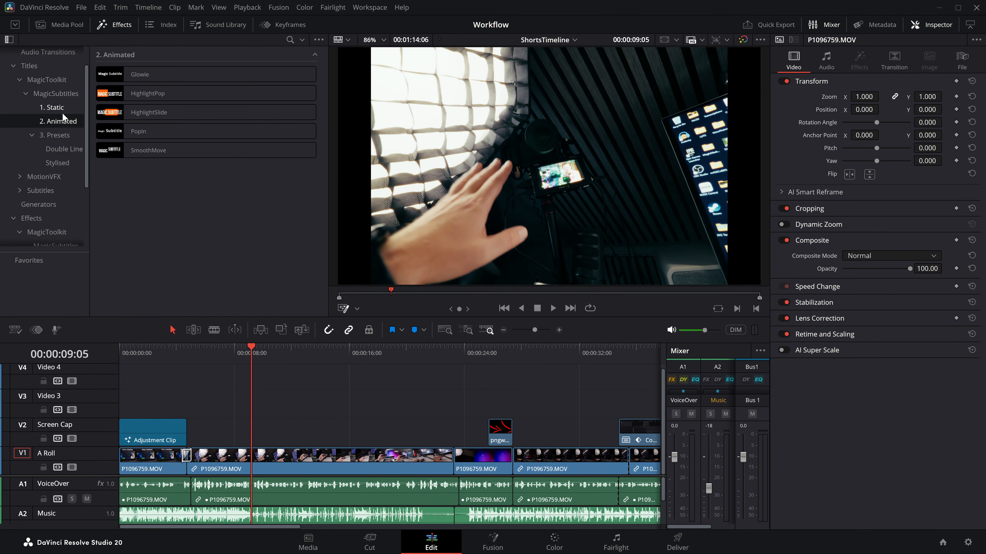
Step: Add the static Highlight title to the Screen Cap track across 9 seconds and transcribe audio track 1 into it
left_click(62, 107)
left_click_drag(153, 110, 233, 432)
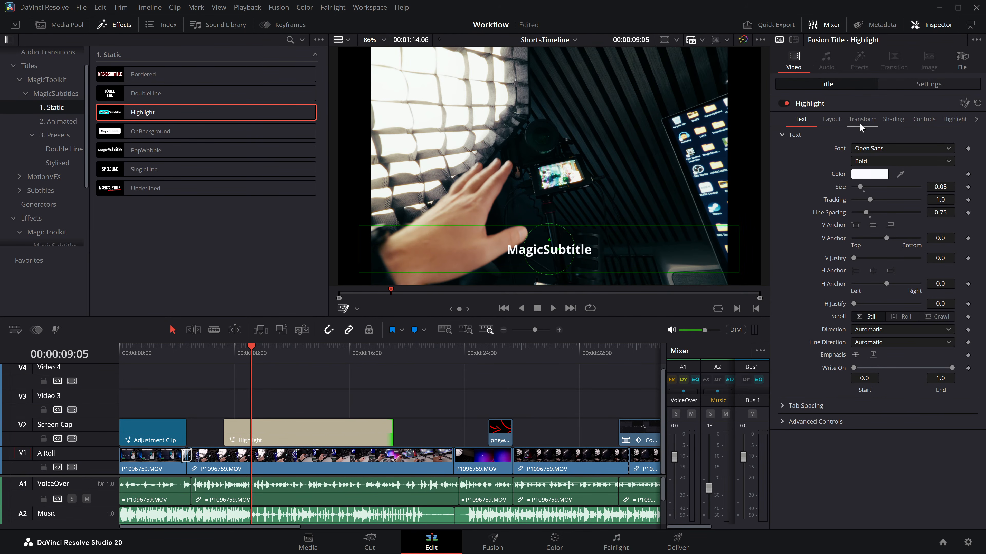
left_click(923, 119)
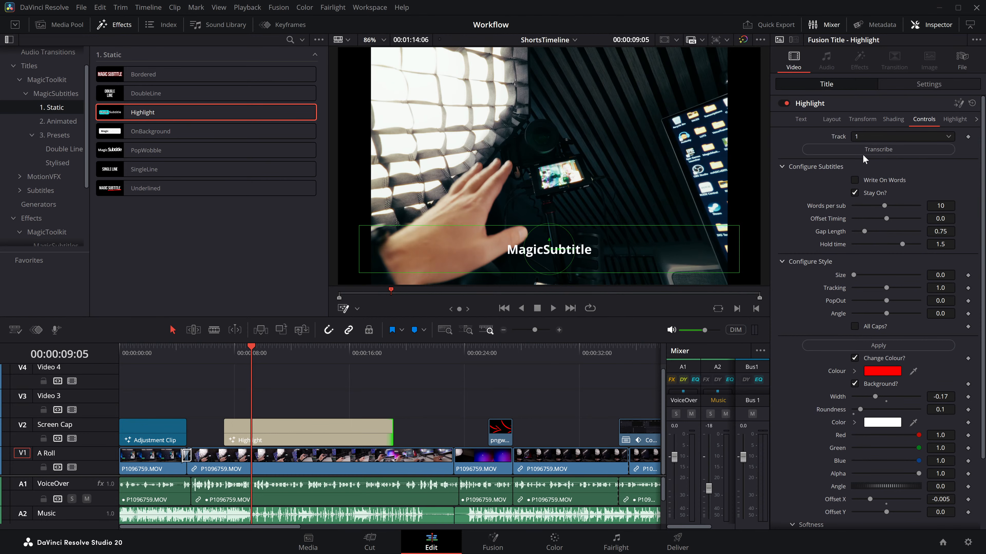
left_click(878, 149)
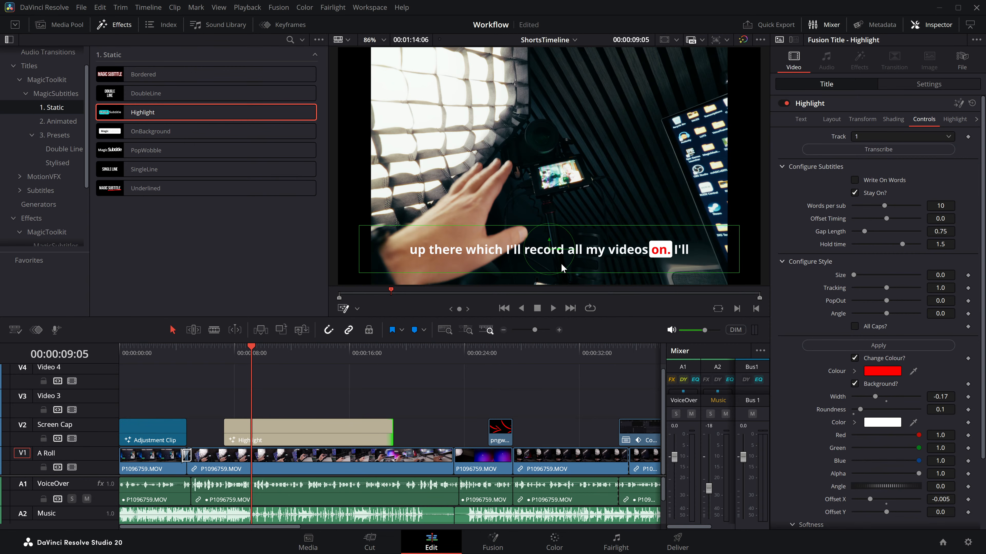
Step: View the Highlight title's text settings and delete the title from the Screen Cap track
left_click(800, 119)
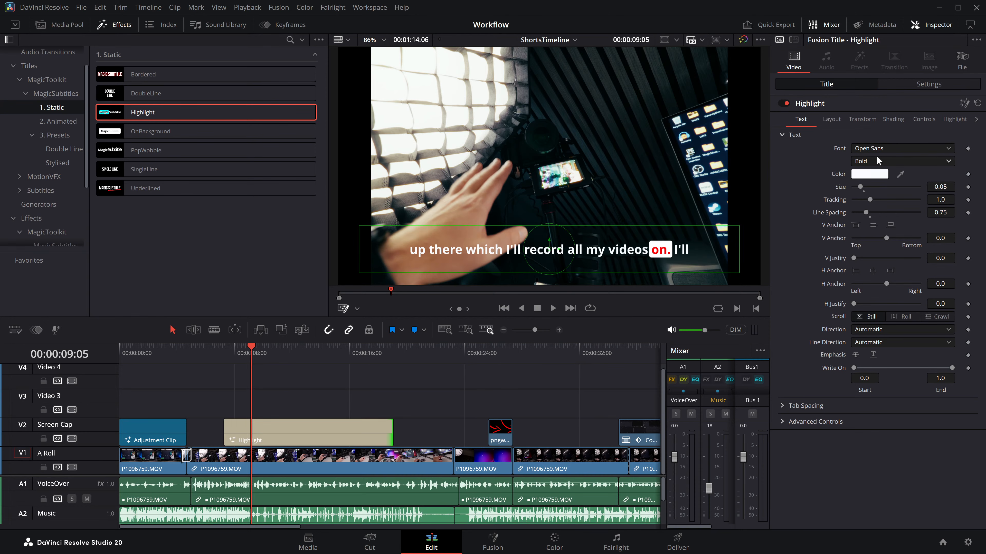
left_click(292, 429)
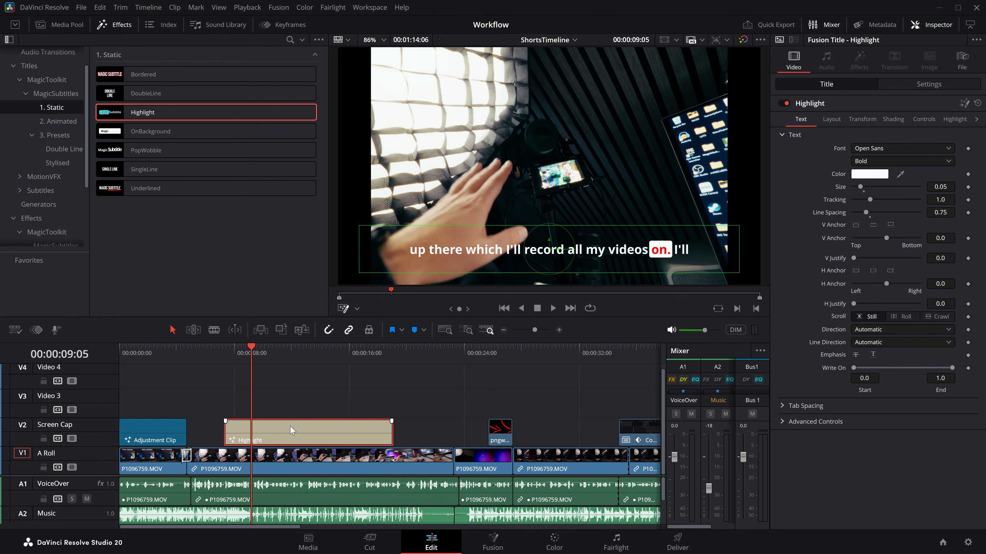
key("BackSpace")
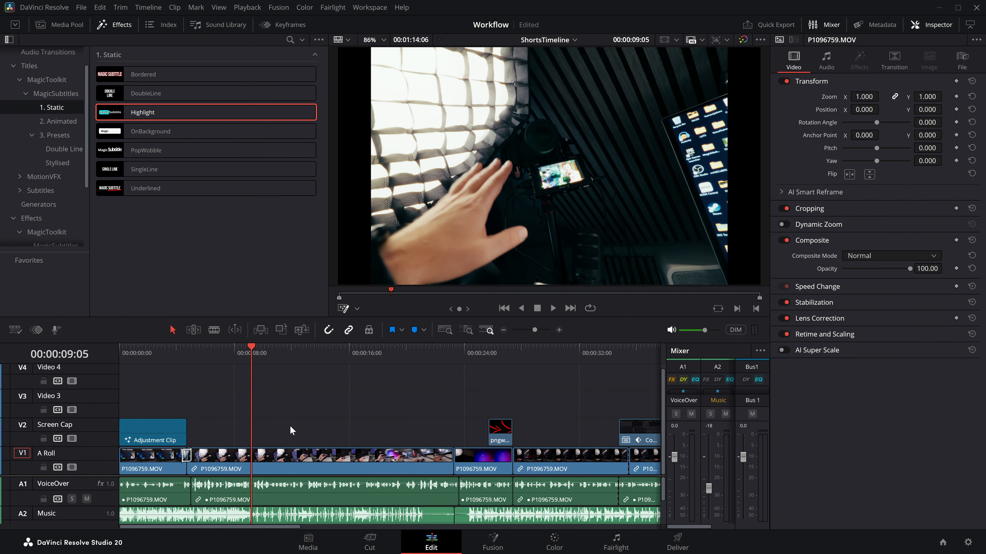
Step: Add the animated SmoothMove title to the Screen Cap track at about 8 seconds and transcribe audio track 1 into it
left_click(52, 118)
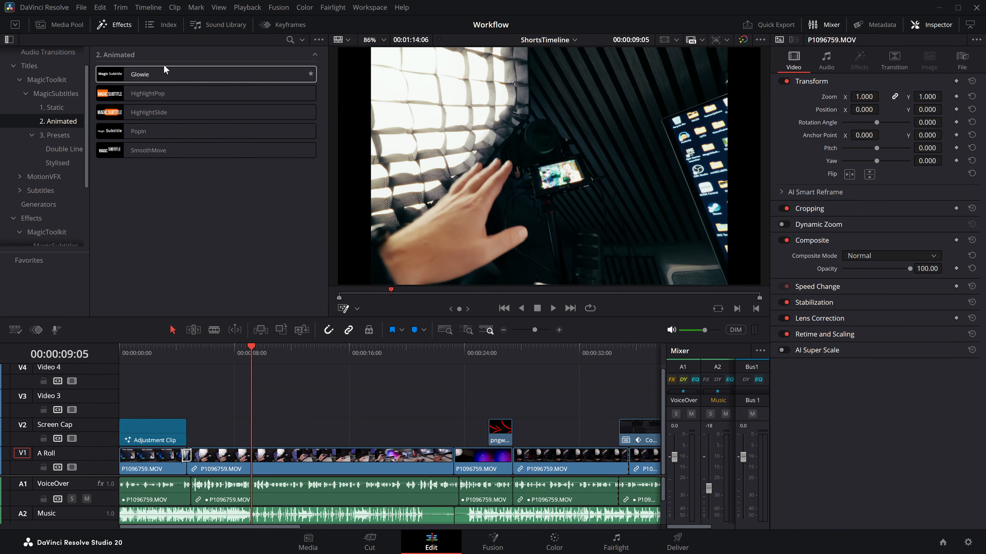
left_click_drag(149, 155, 238, 422)
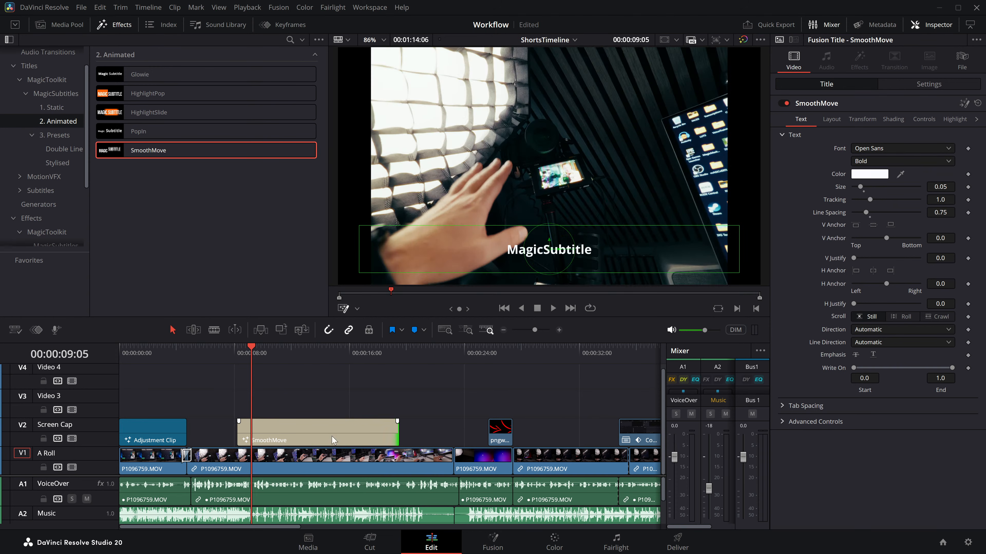
left_click(235, 355)
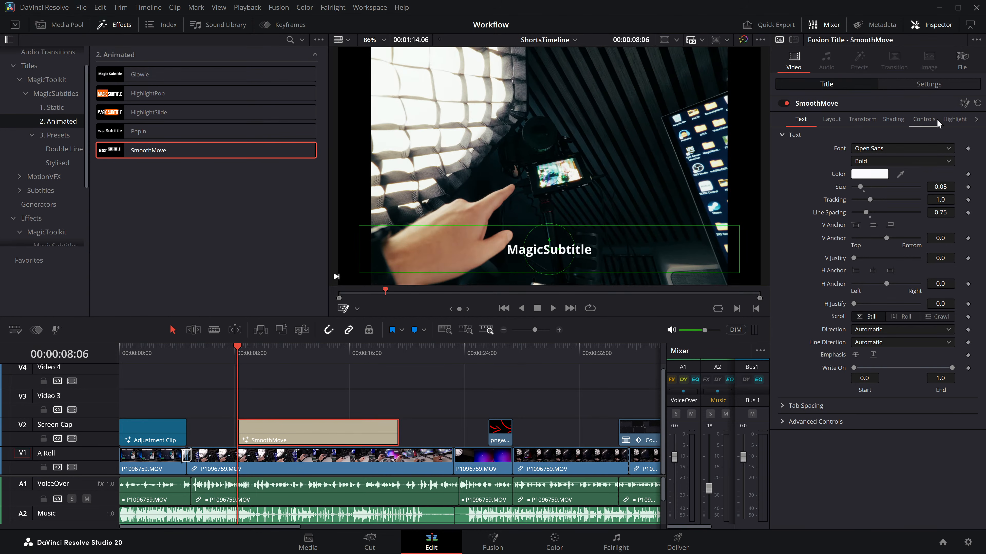
left_click(923, 119)
left_click(897, 152)
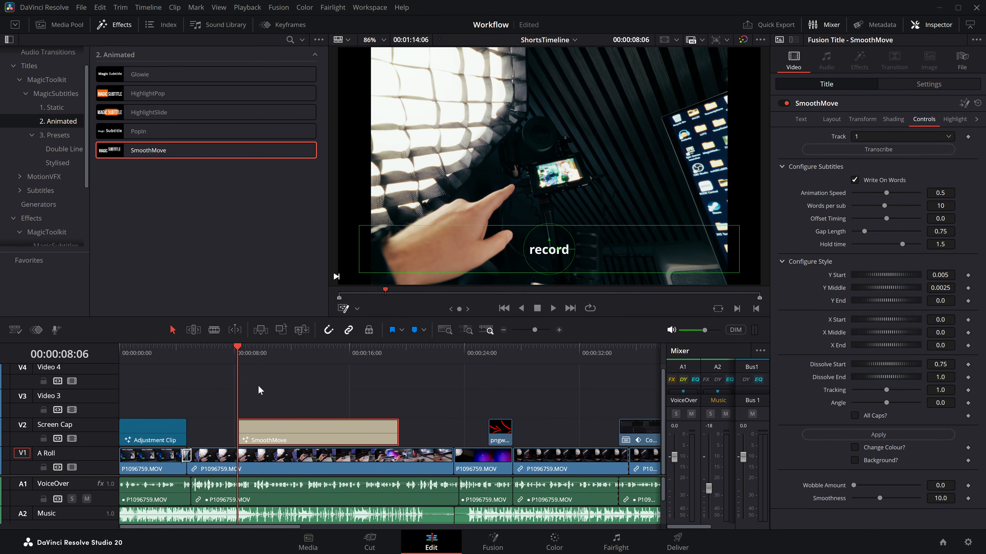
Step: Change the SmoothMove title's font to Bebas Neue
left_click_drag(251, 352, 255, 351)
left_click_drag(319, 400, 247, 401)
left_click(802, 120)
left_click(873, 150)
type("be")
key("Return")
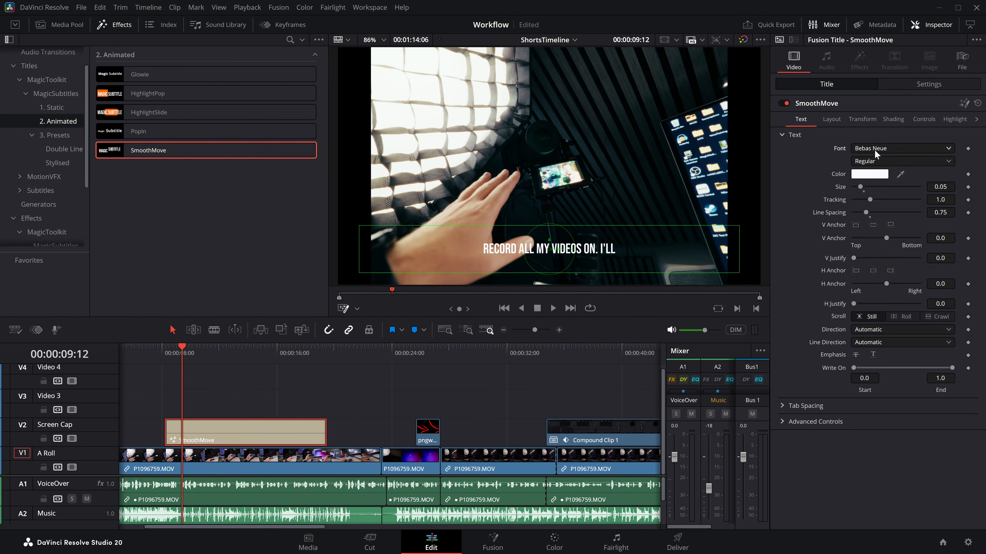
Step: Play the SmoothMove subtitles from 00:00:08:19 and step frame by frame through how the word "ON." animates in
left_click(918, 124)
left_click(172, 355)
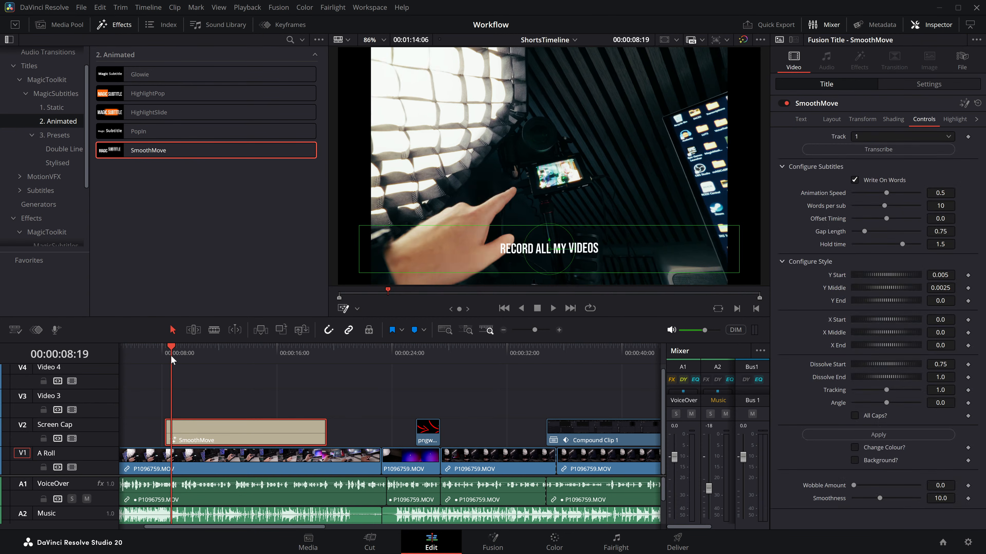
key("space")
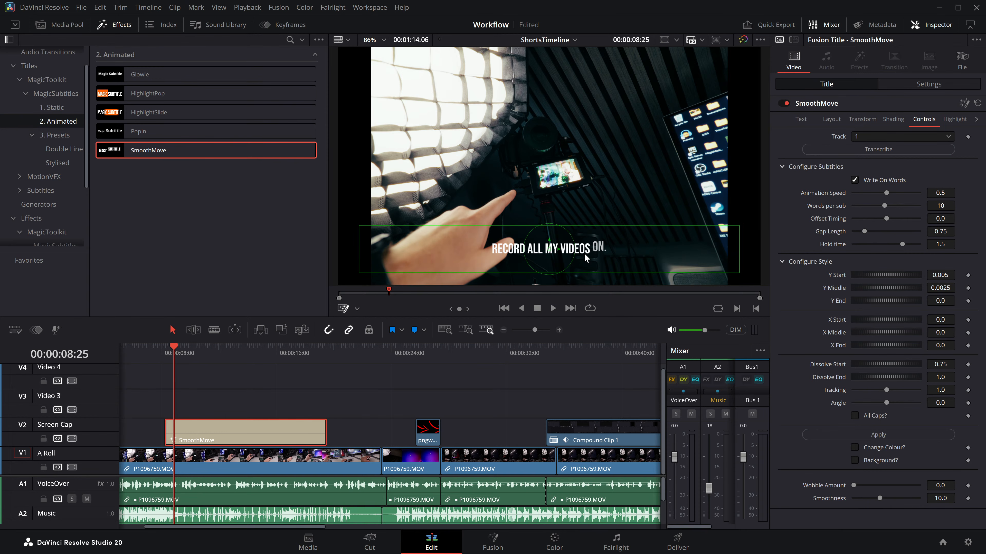
key("Left")
key("Right")
key("Right")
key("Right")
key("Right")
key("Right")
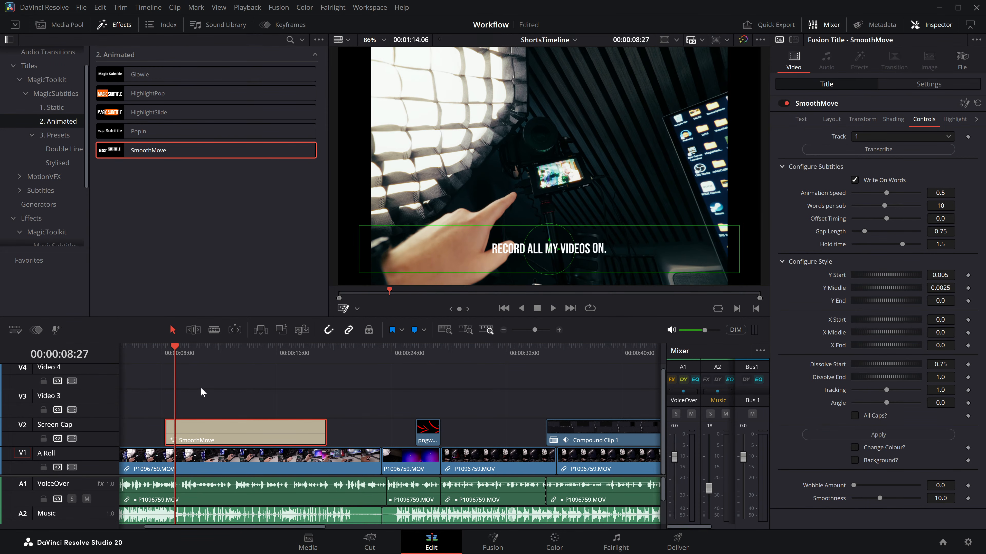
key("Left")
key("Left")
key("Left")
key("Left")
key("Left")
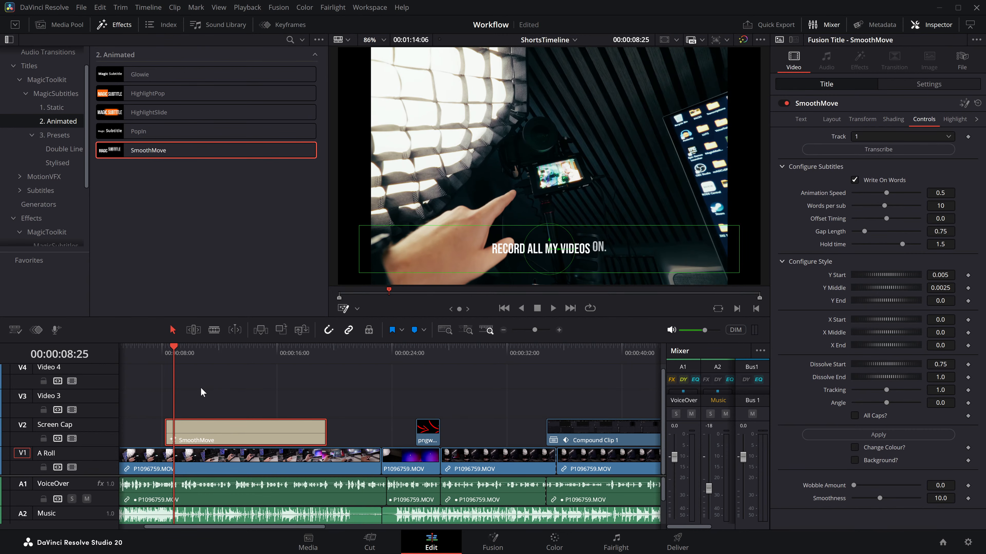
Step: Examine frame by frame how the word "DIRECTLY" animates in at about 11 seconds in the SmoothMove title
scroll(637, 248, "up", 6)
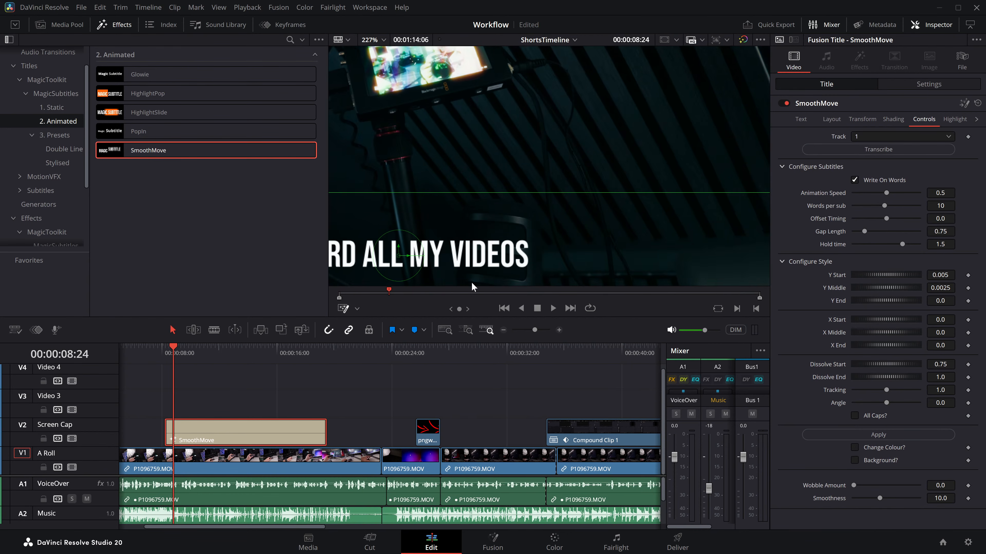
left_click_drag(184, 352, 210, 354)
key("Left")
key("Right")
key("Right")
key("Right")
key("Left")
key("Left")
key("Left")
key("Right")
key("Right")
key("Right")
key("Left")
key("Left")
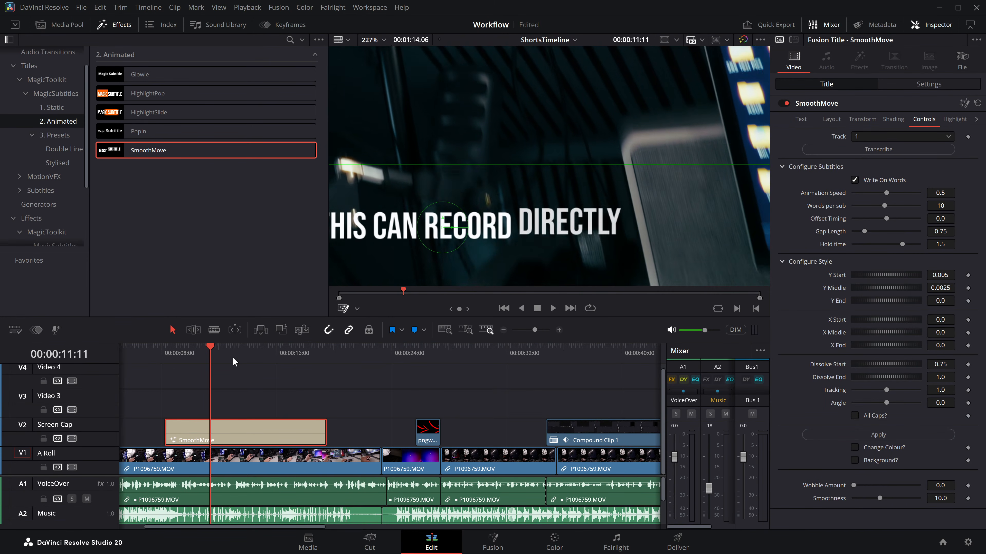
Step: Set the SmoothMove title's Y Start to 0.02536 while viewing the word "DIRECTLY" at 00:00:11:10
key("Left")
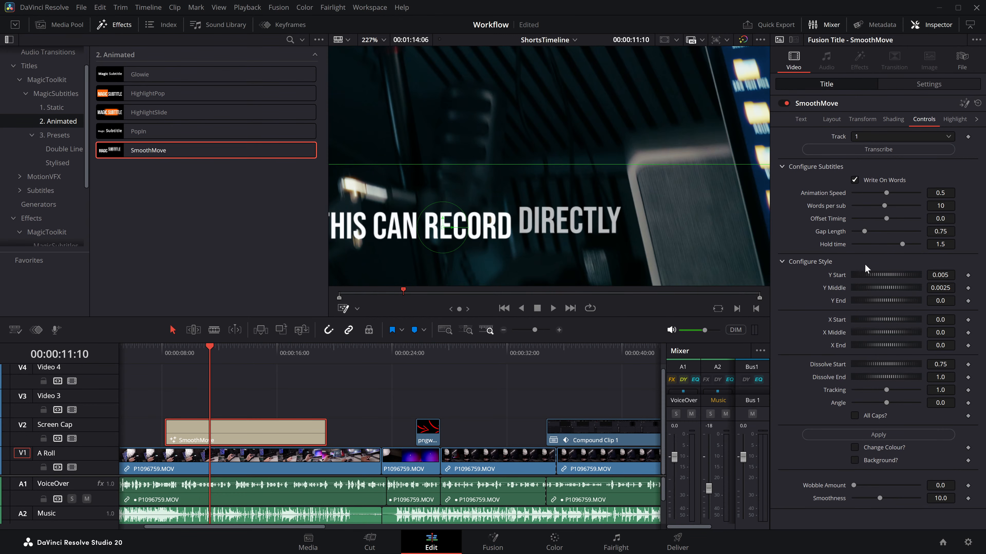
left_click_drag(859, 275, 901, 275)
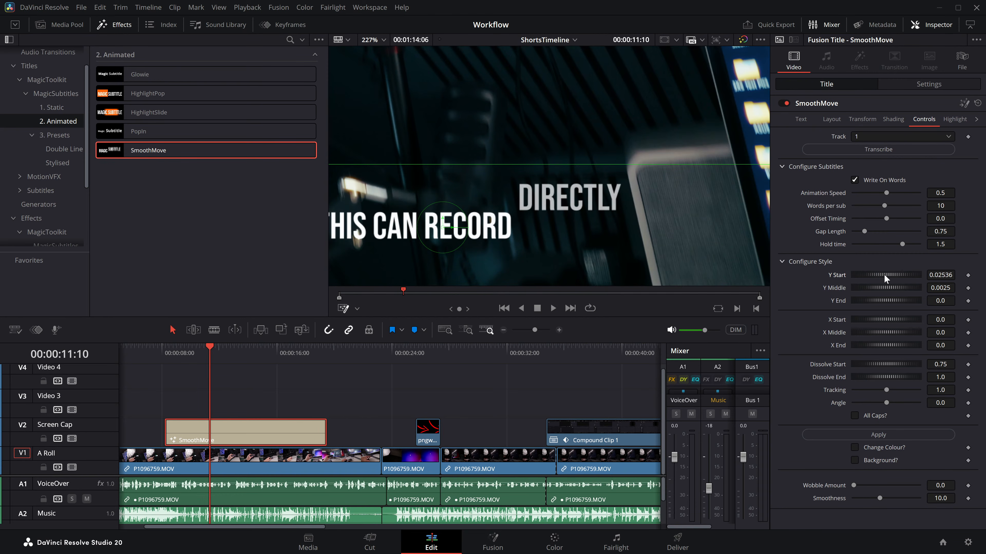
Step: Stretch the SmoothMove title over all the footage on the Video 3 track and transcribe audio track 1 into it
left_click(504, 330)
left_click(504, 331)
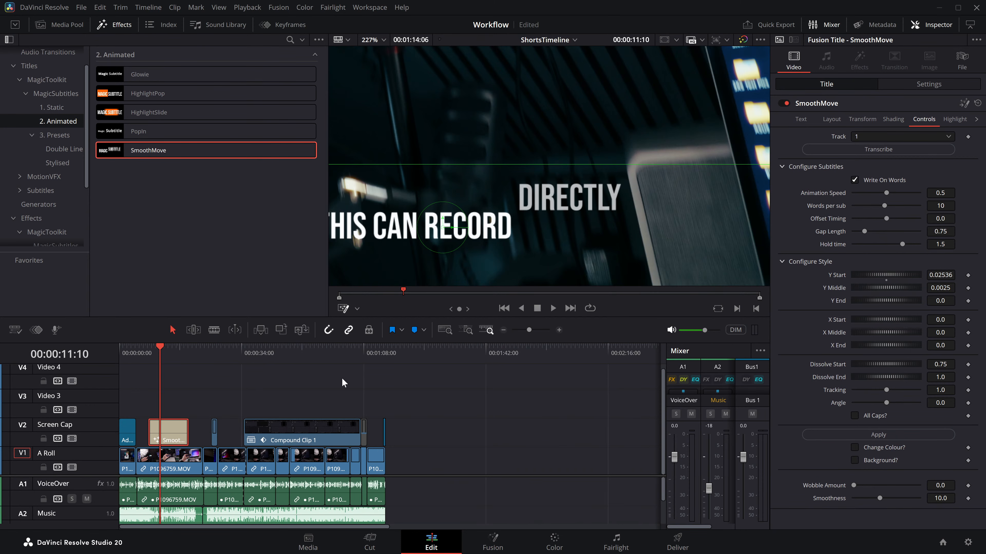
left_click_drag(171, 440, 383, 403)
left_click_drag(219, 355, 226, 355)
left_click(870, 149)
left_click_drag(228, 350, 231, 350)
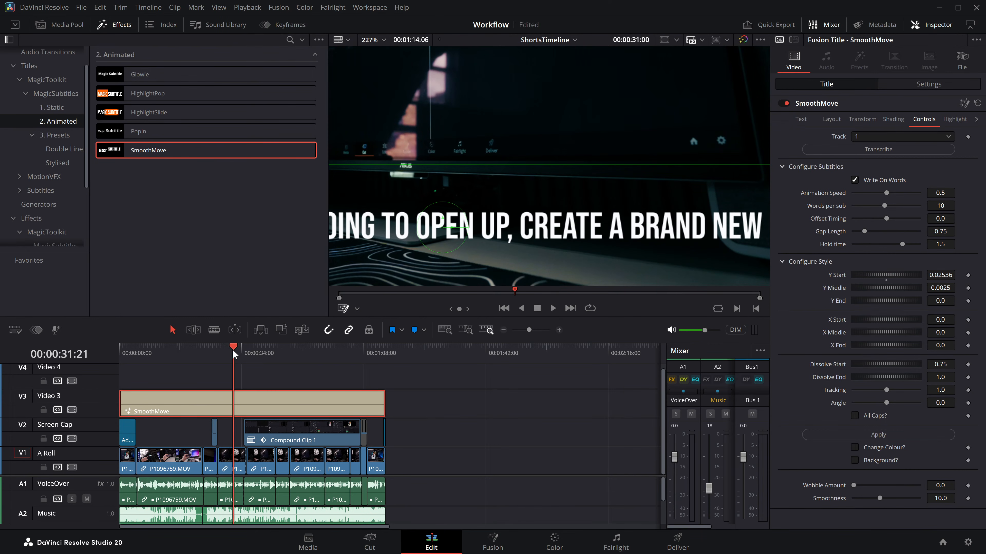
left_click(195, 352)
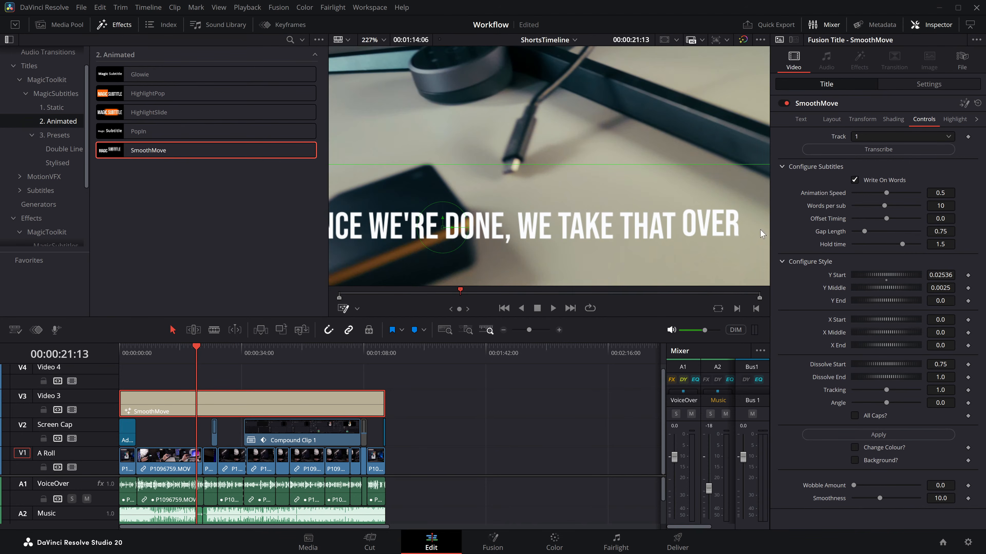
Step: Set Y Start to 0.02688 and shorten the SmoothMove title to span about 4.4 to 8.6 seconds
left_click_drag(886, 274, 888, 273)
left_click_drag(384, 406, 158, 399)
left_click(141, 351)
left_click(559, 331)
left_click(559, 331)
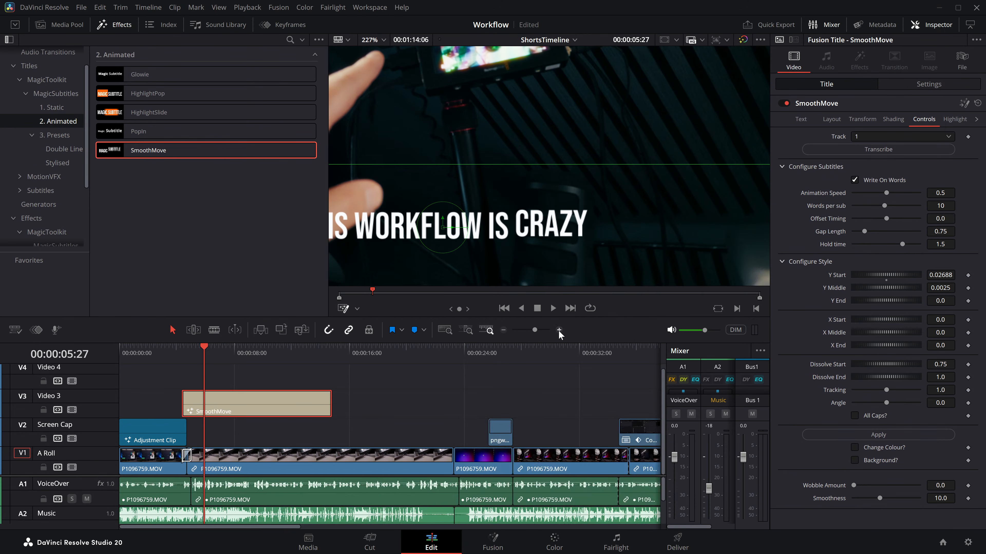
left_click(559, 331)
left_click_drag(539, 401, 365, 401)
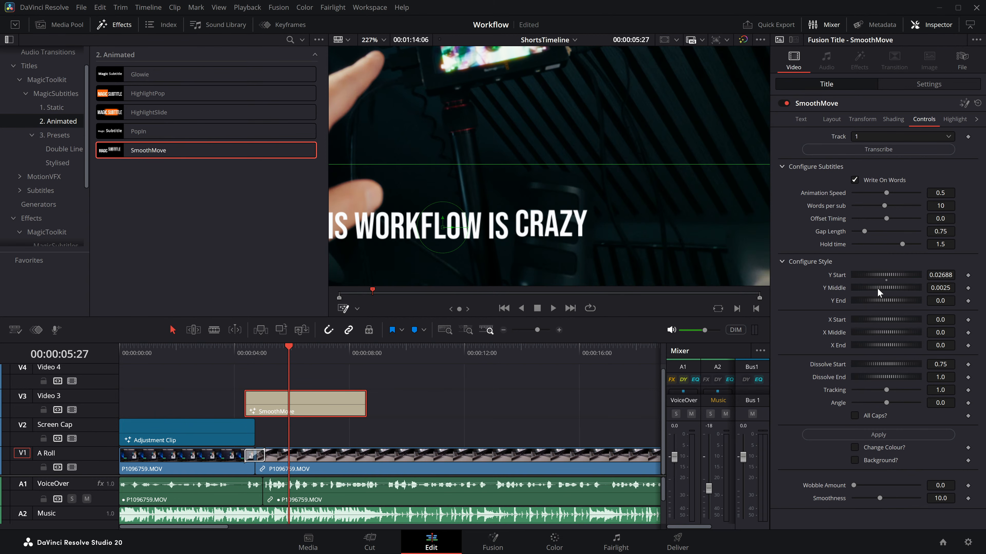
Step: Transcribe audio track 1 again into the shortened SmoothMove title and play it with the whole frame fitted in the viewer
left_click_drag(286, 347, 239, 352)
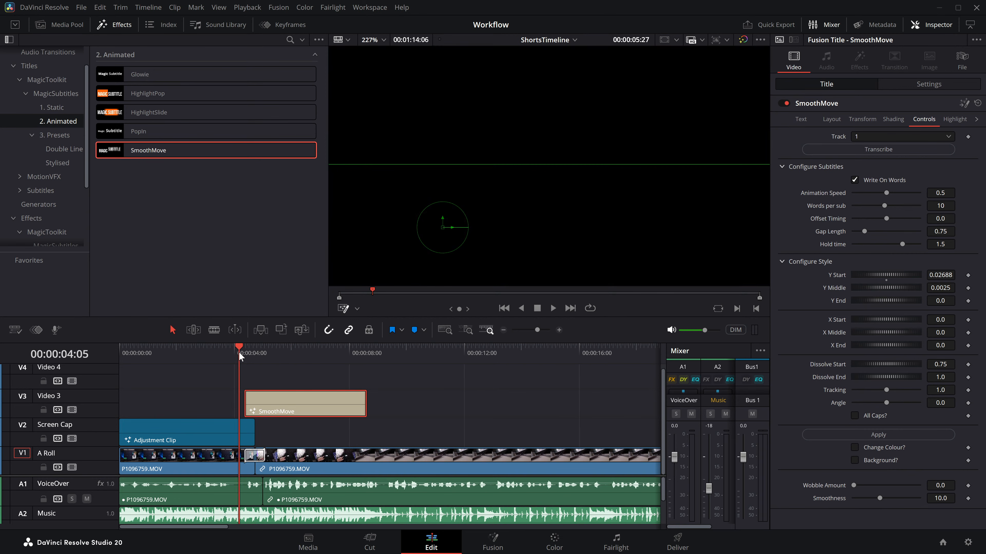
left_click(316, 369)
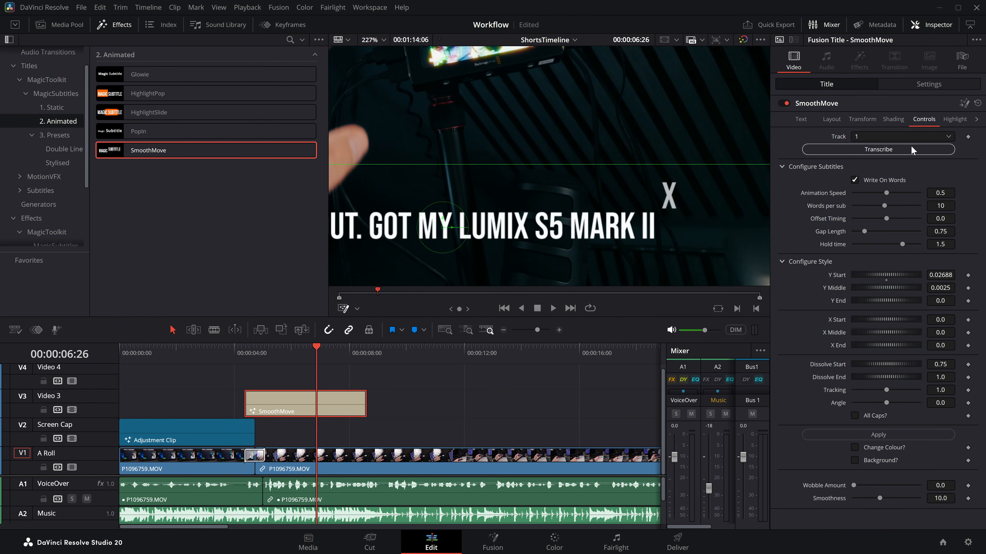
left_click_drag(316, 356, 290, 357)
key("space")
key("shift+z")
key("space")
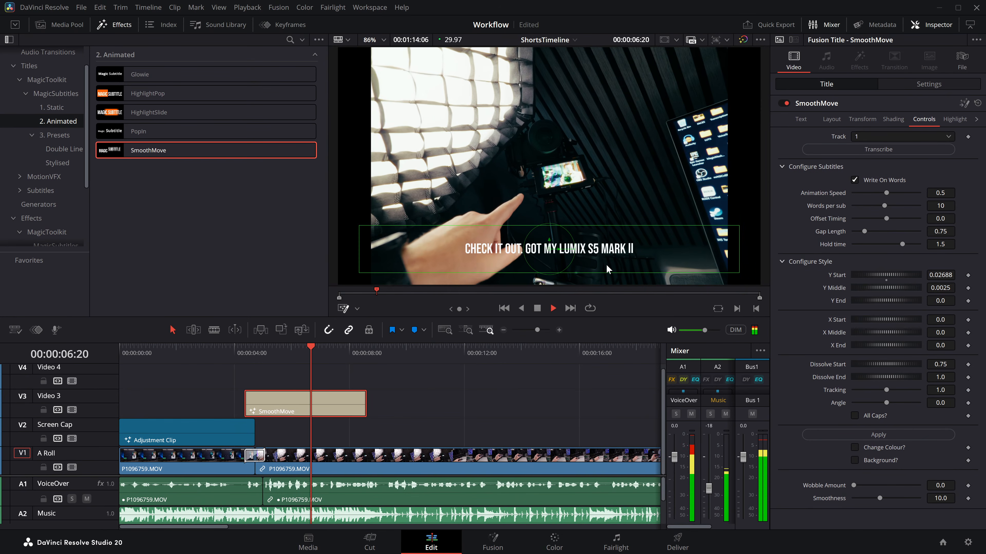
key("space")
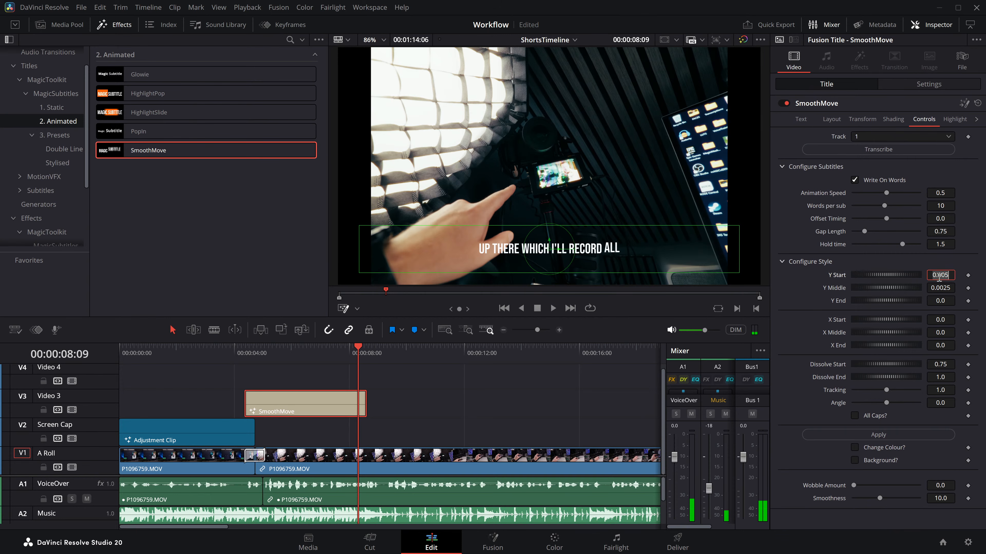
Step: Set the SmoothMove title's Y Start and Y Middle to 0 and X Start to -0.01, and preview the horizontal word movement
left_click(939, 288)
type("0")
left_click_drag(866, 320, 856, 321)
left_click(266, 354)
key("space")
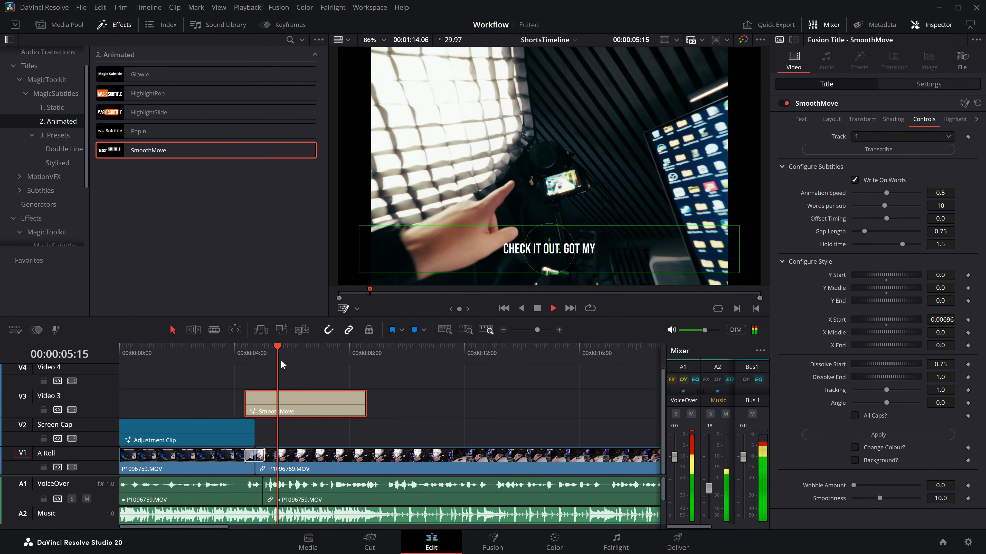
key("space")
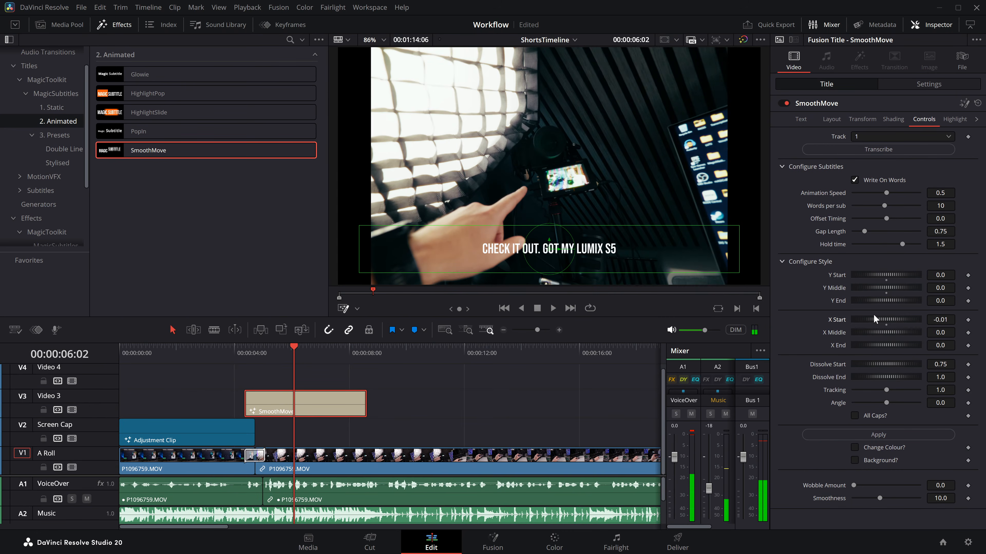
Step: Set the SmoothMove title's X Middle to -0.00123 and play the subtitles from 00:00:05:18
left_click(280, 351)
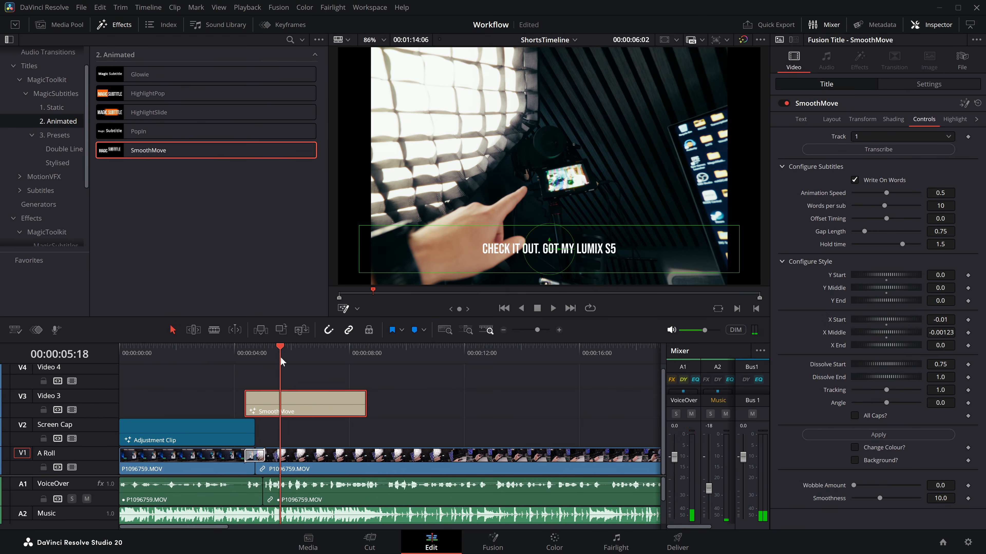
key("space")
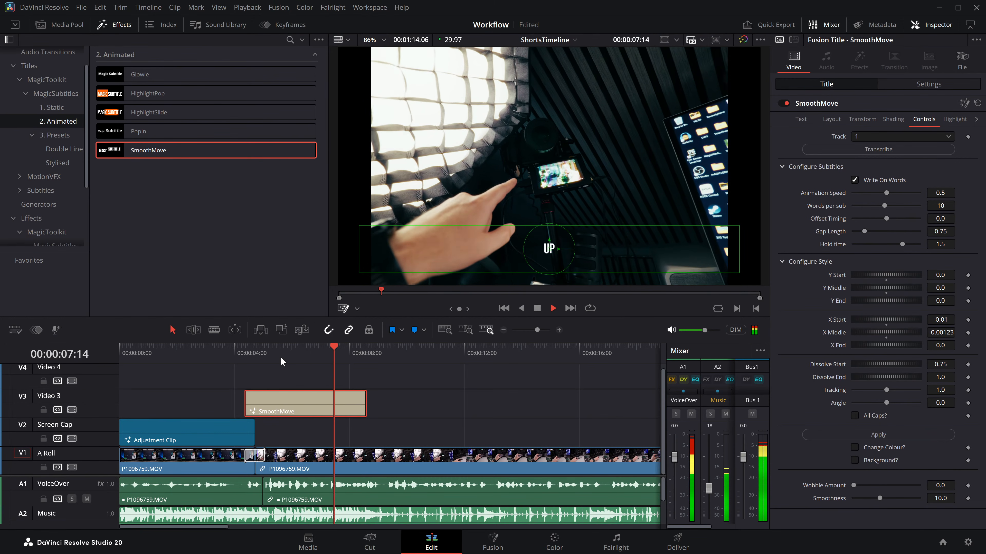
key("space")
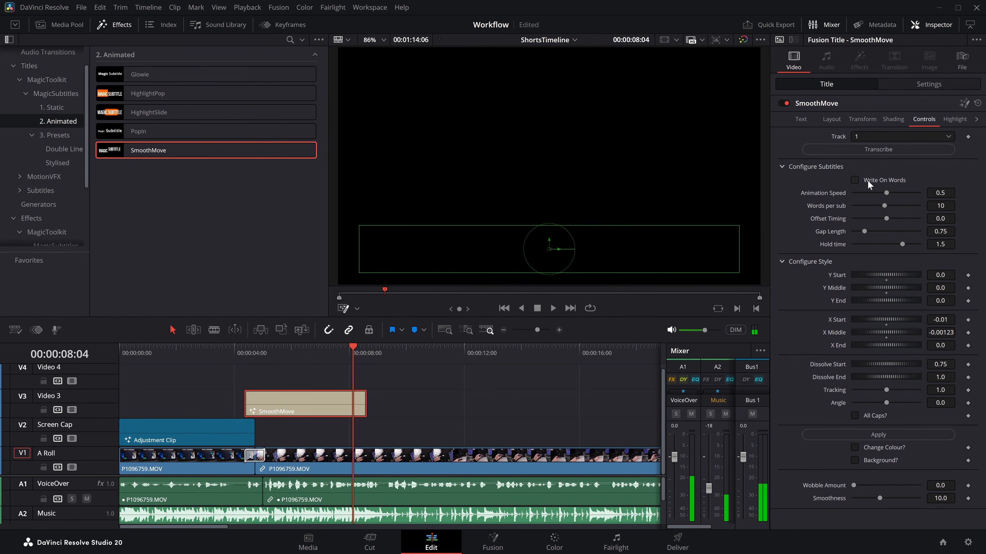
Step: Compare the SmoothMove playback from about 5.5 seconds with Write On Words off and back on
left_click(281, 351)
key("space")
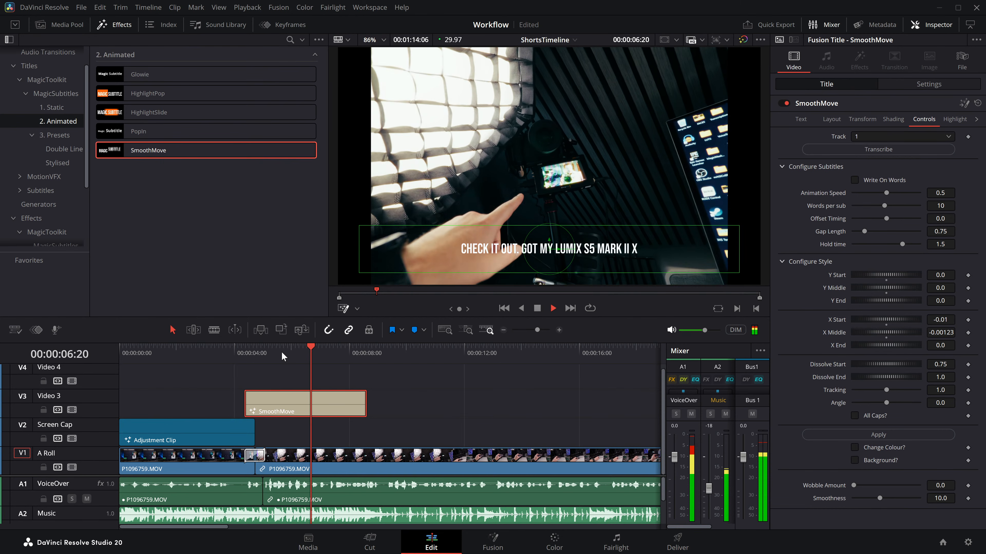
left_click(281, 352)
left_click(869, 179)
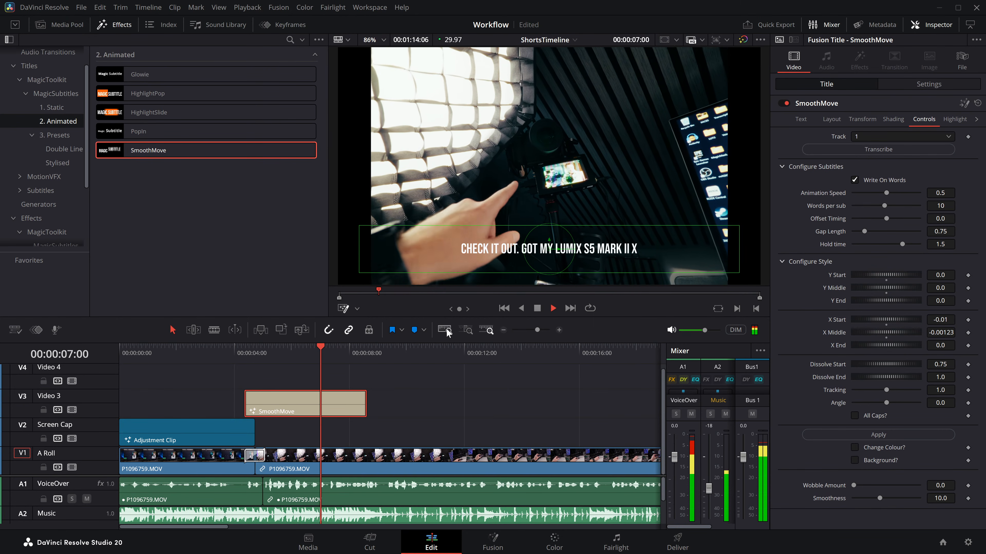
key("space")
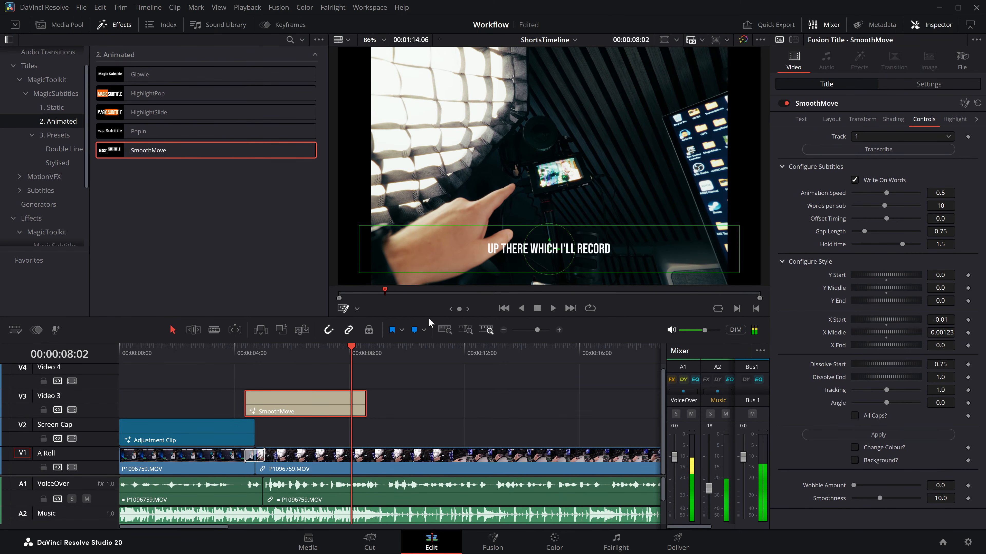
Step: Replace the SmoothMove title on Video 3 with PopIn, transcribe audio track 1 into it and play the subtitles
key("Delete")
left_click_drag(142, 131, 288, 402)
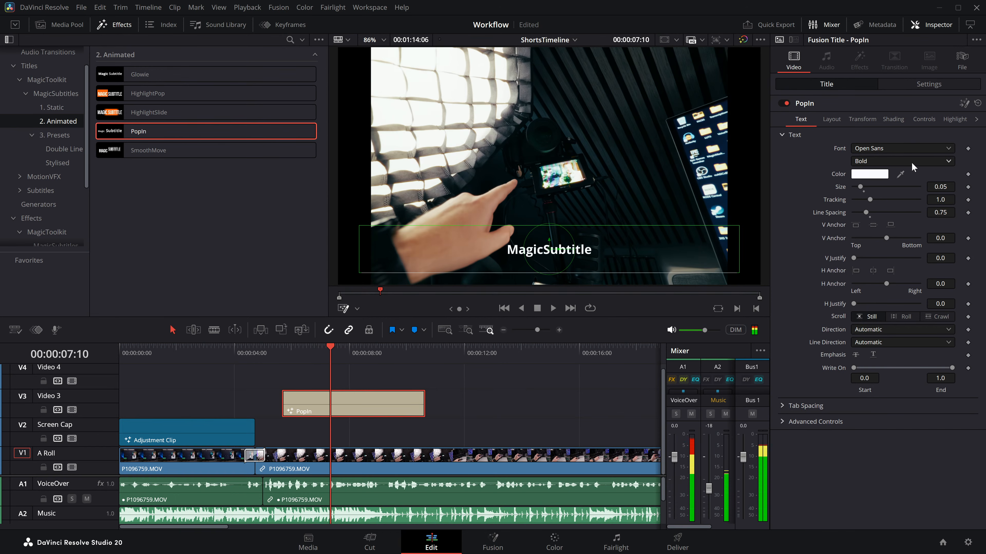
left_click(923, 119)
left_click(895, 149)
key("space")
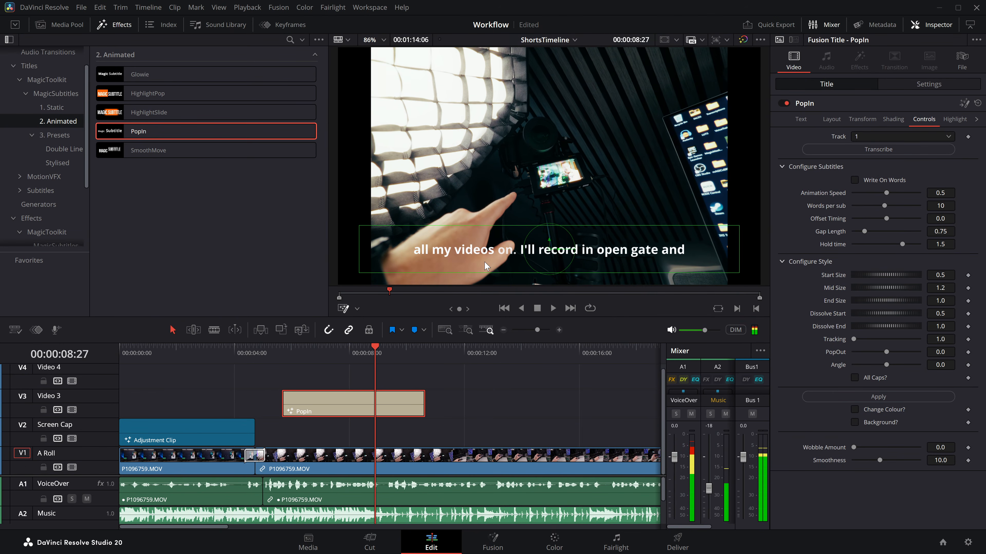
key("space")
Step: Replace PopIn with a HighlightSlide title spanning about 5 to 15 seconds on Video 3 and transcribe audio track 1 into it
key("Delete")
left_click_drag(175, 116, 266, 402)
left_click_drag(405, 404, 545, 404)
left_click(462, 411)
left_click(304, 359)
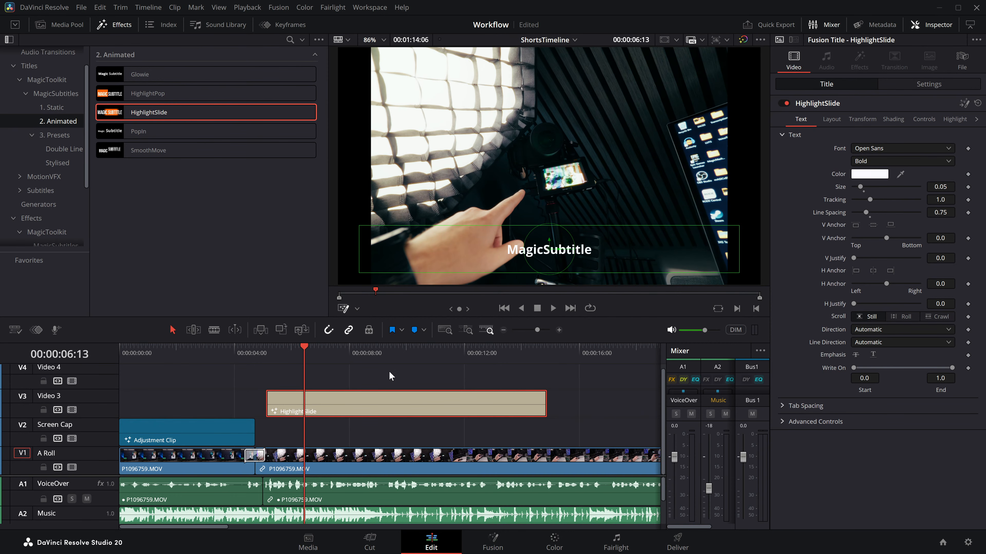
left_click(924, 119)
left_click(907, 151)
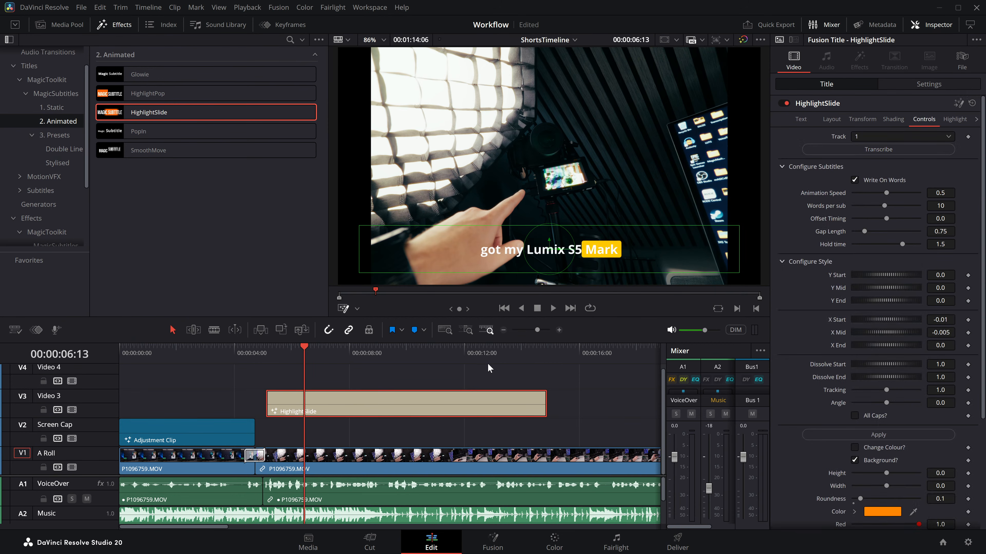
Step: Play the HighlightSlide subtitles and examine frame by frame how the highlight slides in around the words "videos" and "on."
key("space")
key("space")
key("Right")
key("Right")
key("Right")
key("Right")
key("Right")
key("Right")
key("Right")
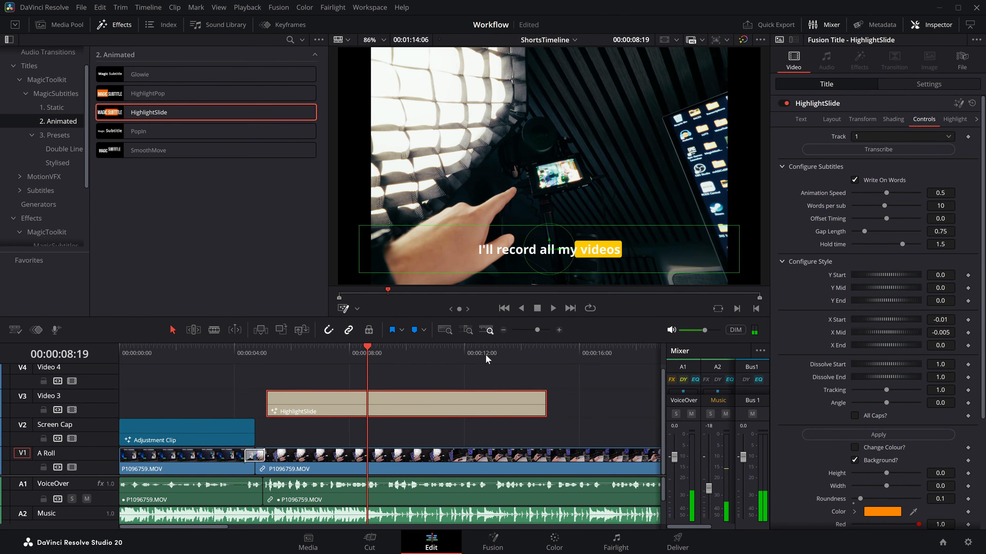
key("Right")
key("Right")
key("Right")
key("Right")
key("Right")
key("Right")
key("Right")
key("Right")
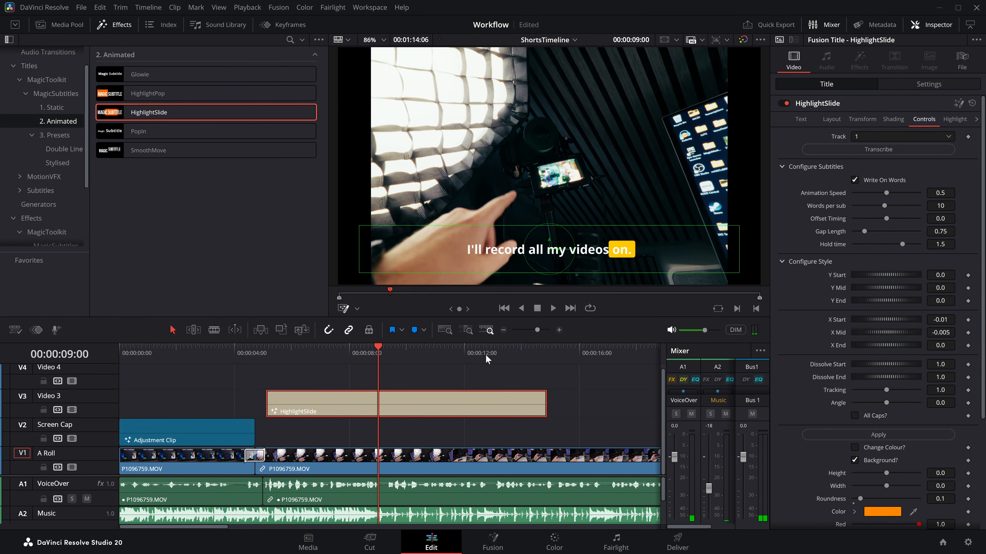
Step: Try the HighlightSlide title with Write On Words off, playing it from 00:00:05:16, and turn the option back on
left_click(854, 180)
left_click_drag(345, 344, 278, 350)
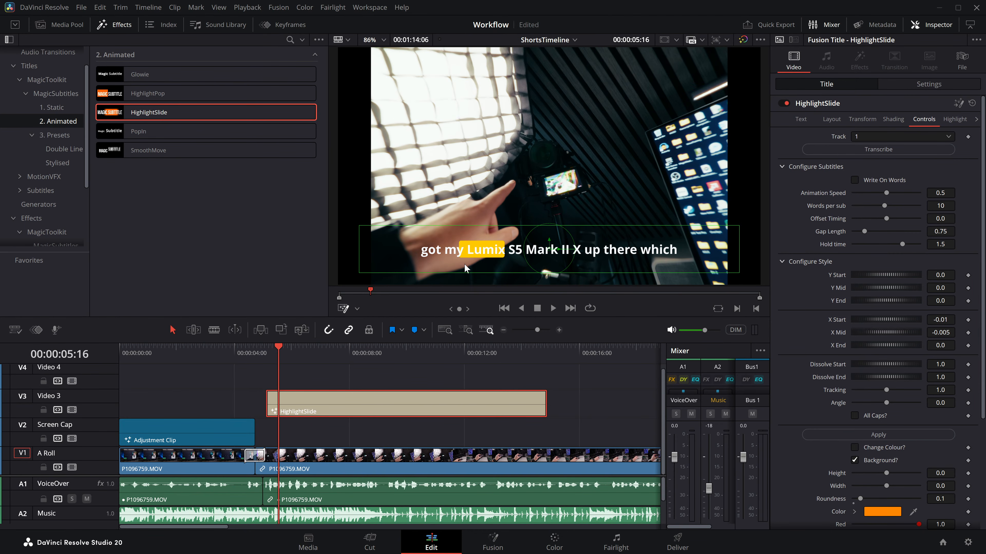
key("space")
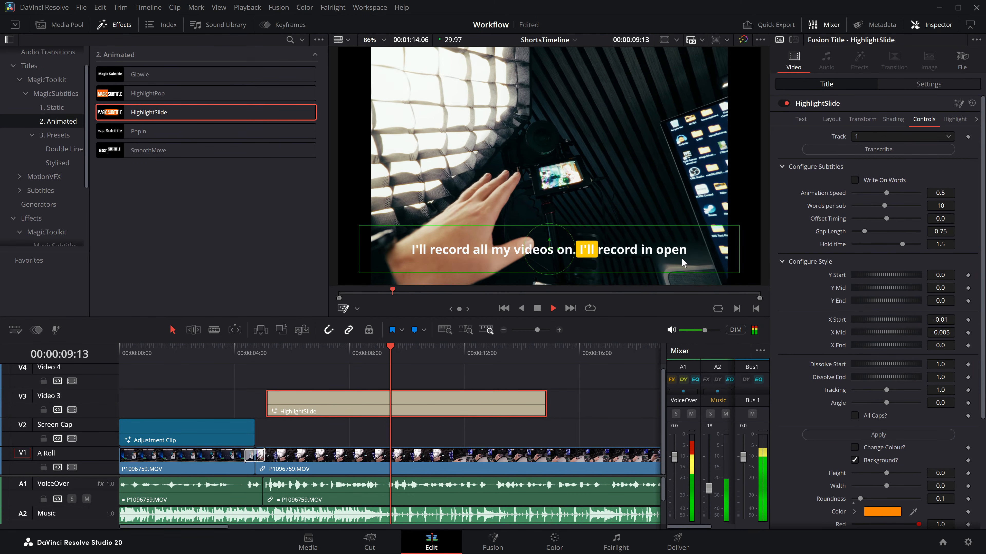
key("space")
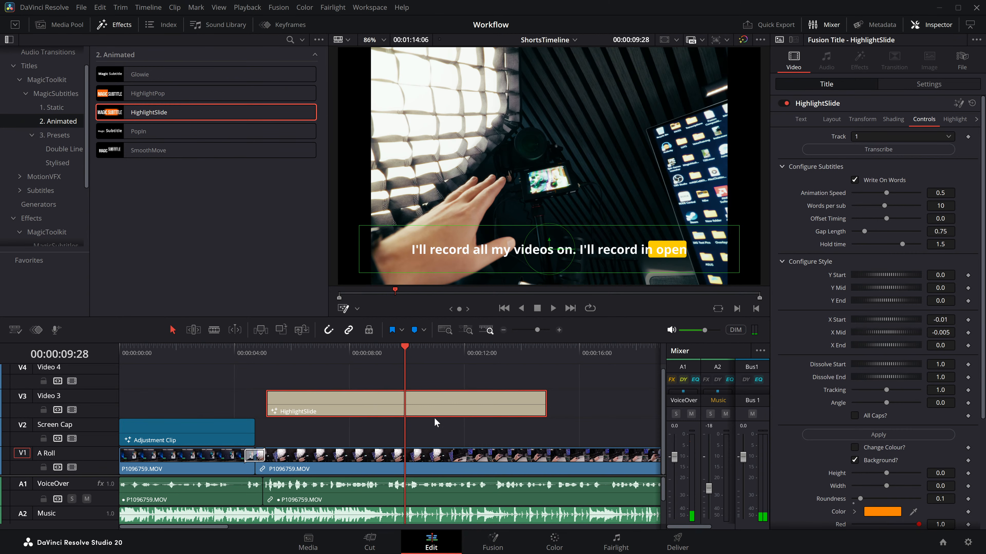
Step: Replace HighlightSlide with the HighlightPop title on Video 3, transcribe audio track 1 into it and play the subtitles
key("BackSpace")
left_click_drag(157, 96, 357, 401)
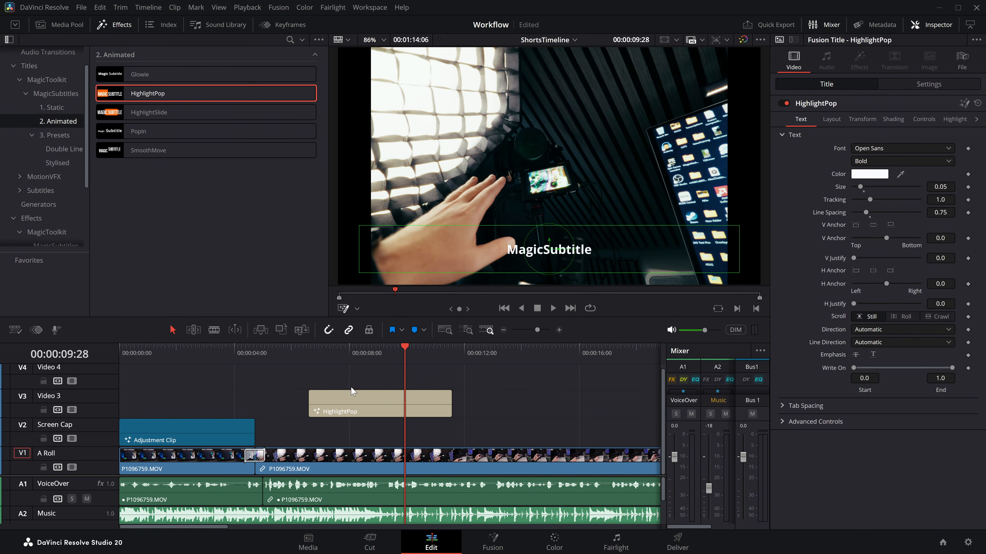
left_click(333, 351)
key("space")
left_click(924, 119)
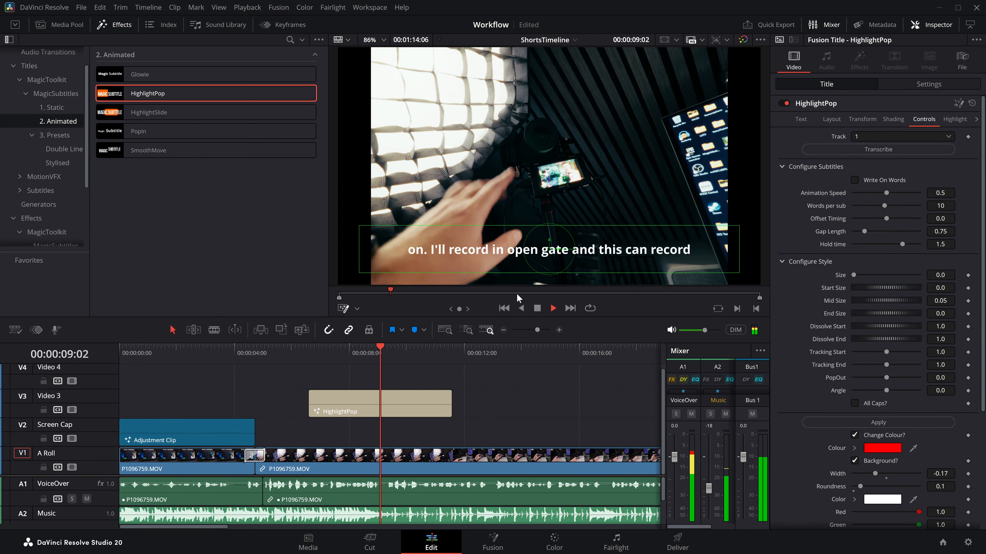
key("space")
Step: Replace HighlightPop with a Glowie title spanning about 5.5 to 16 seconds, transcribe audio track 1 into it and play it
key("BackSpace")
left_click_drag(157, 74, 580, 404)
left_click(924, 119)
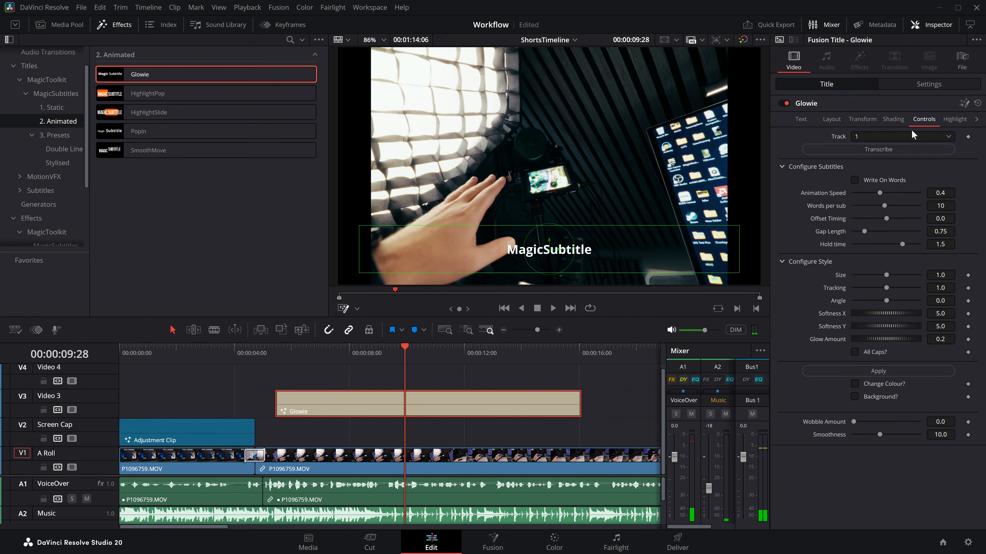
left_click(324, 349)
key("space")
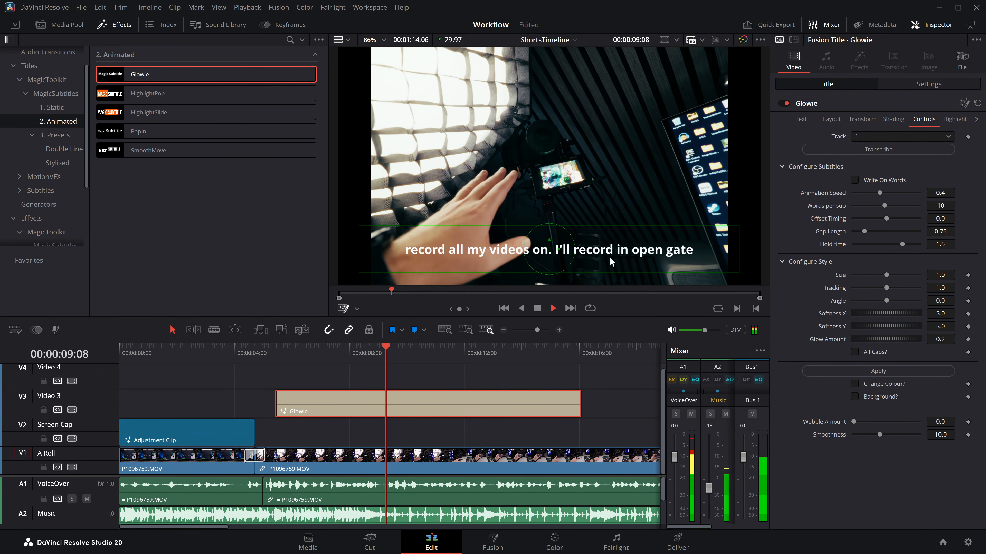
Step: Turn on Write On Words and a red Change Colour for the Glowie title, and set Glow Amount to 0.623
left_click(854, 179)
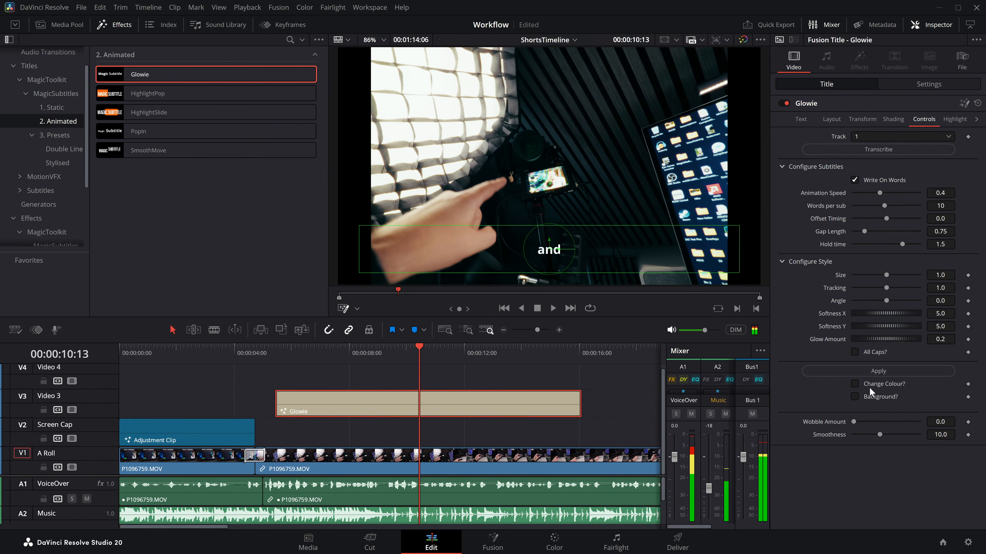
left_click(855, 384)
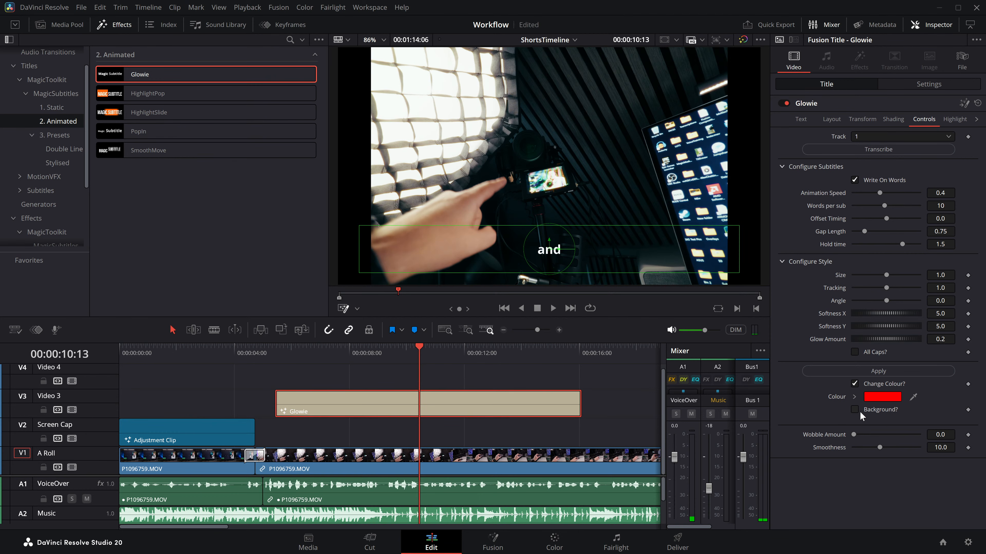
left_click_drag(870, 340, 894, 342)
left_click_drag(420, 351, 344, 349)
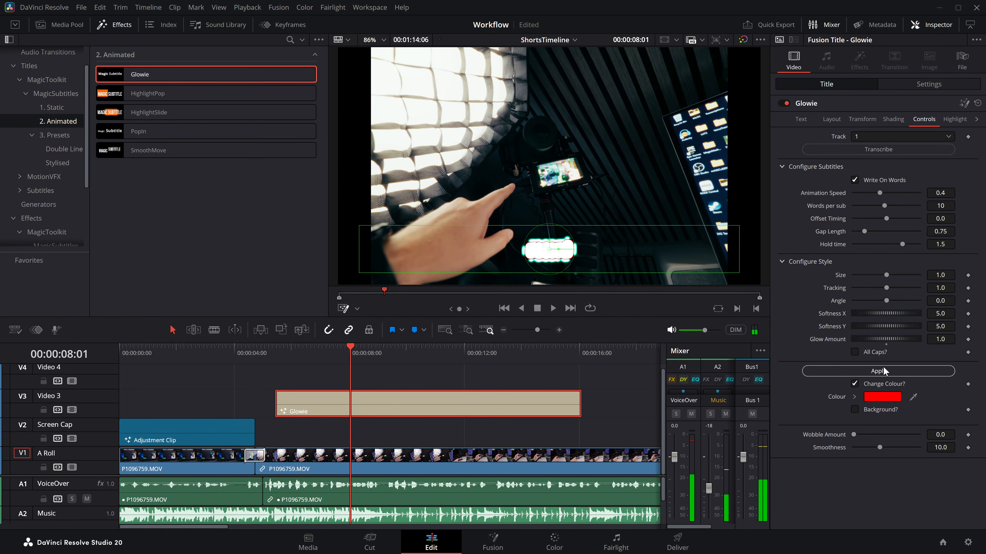
left_click_drag(888, 339, 861, 342)
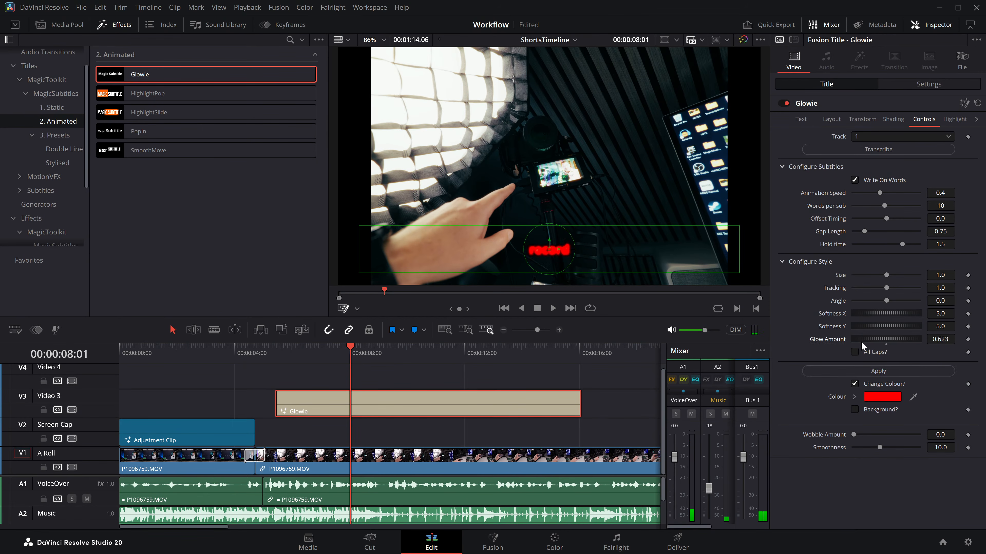
Step: Play the Glowie subtitles from 00:00:08:01 and delete the title from Video 3
key("space")
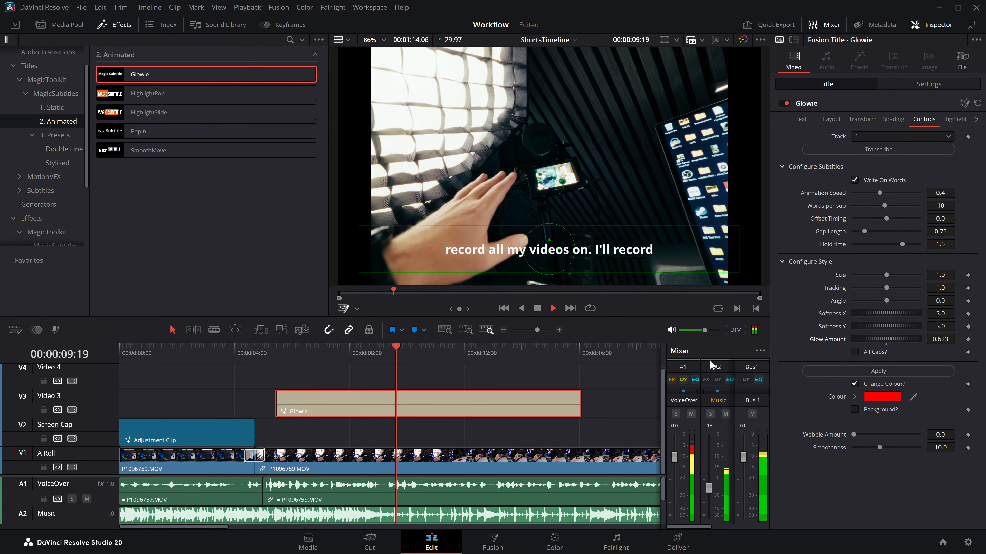
key("space")
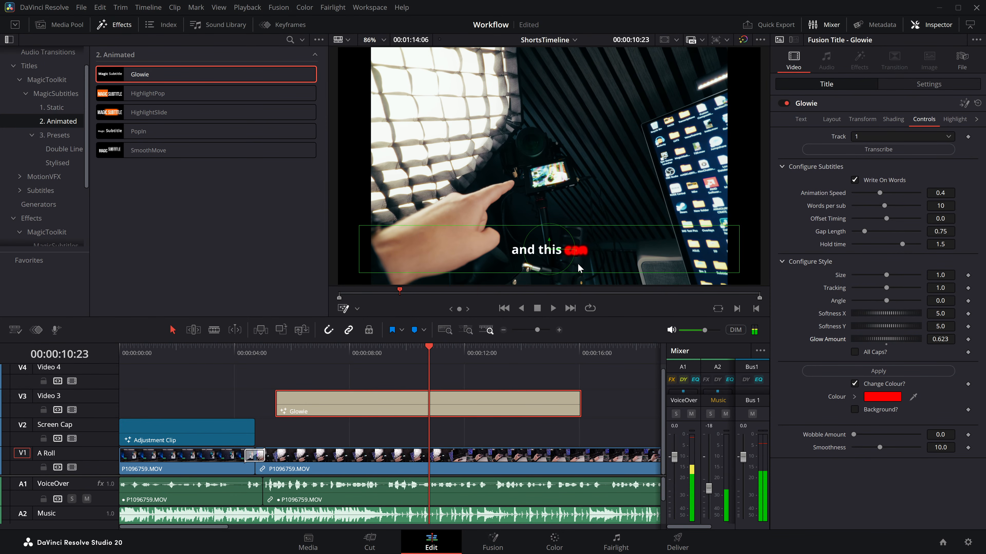
key("space")
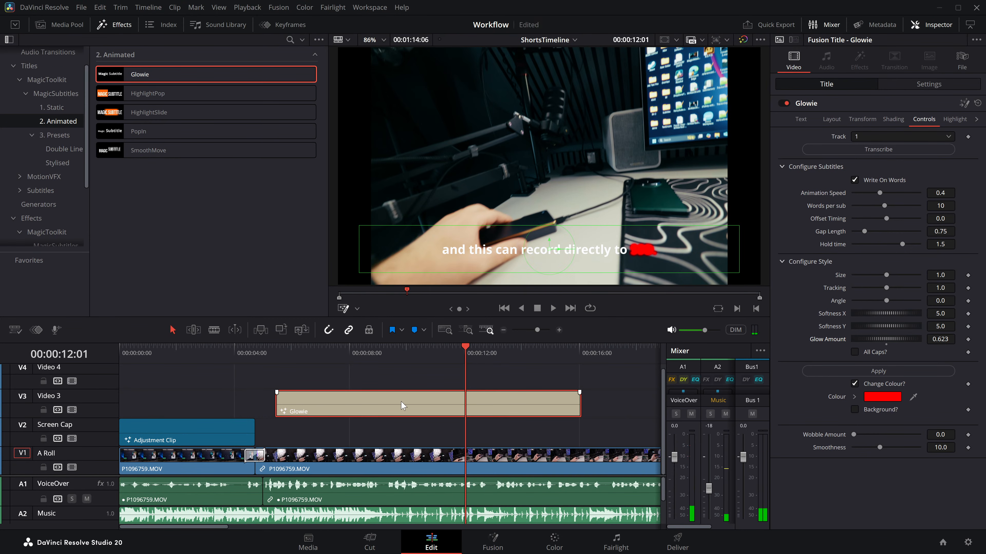
key("Delete")
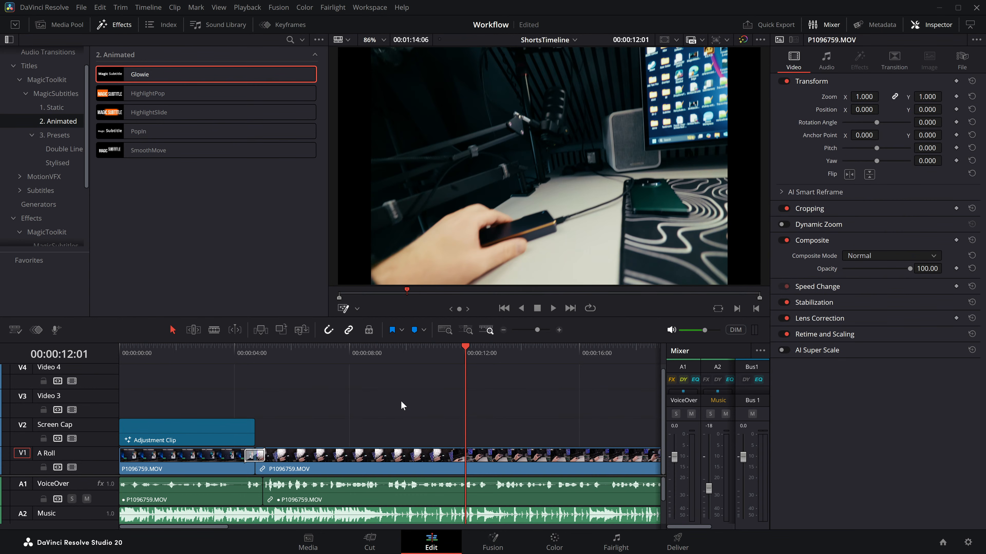
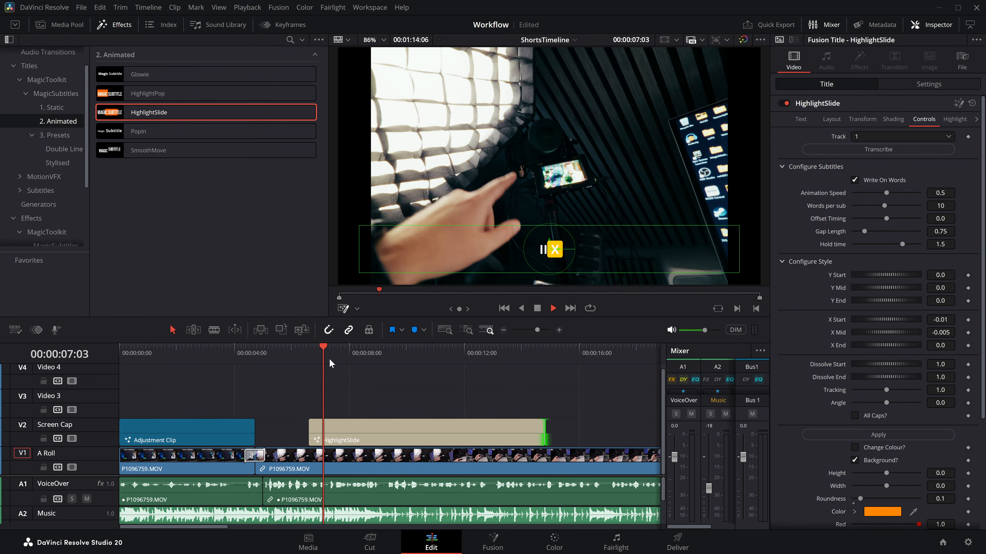
key("space")
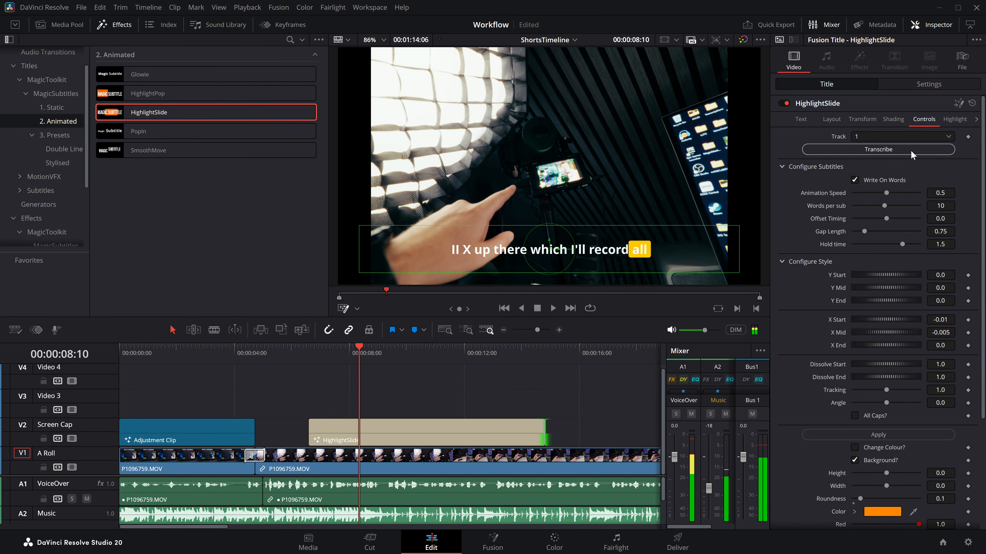
Step: Turn off Write On Words and set Words per sub to 20 for the HighlightSlide title, and extend the title to about 16 seconds
left_click(869, 180)
left_click_drag(883, 205, 924, 212)
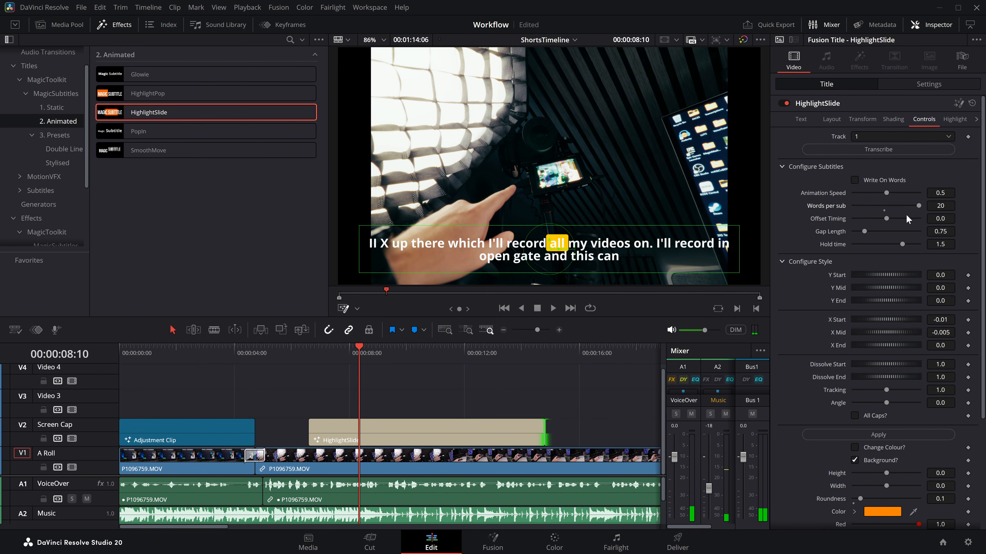
left_click_drag(546, 437, 580, 438)
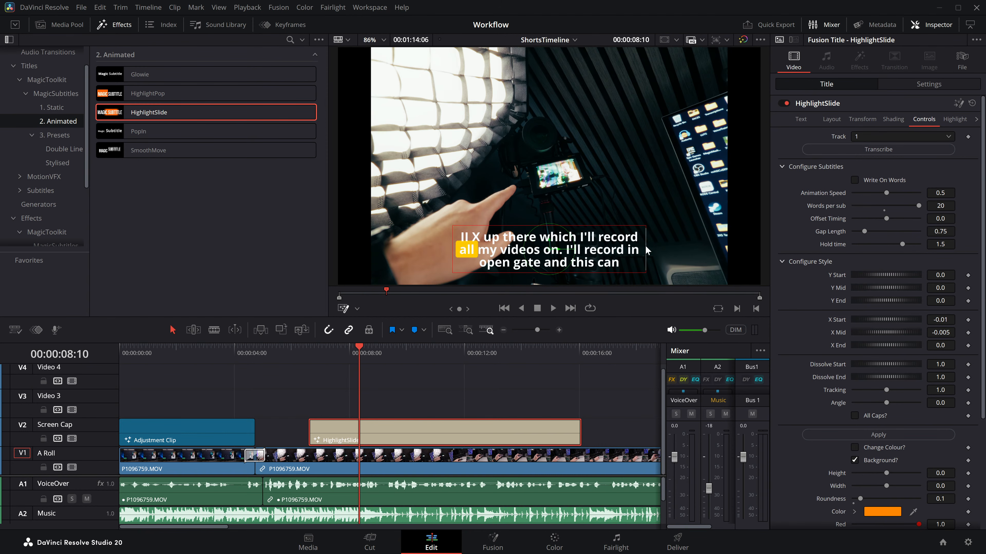
Step: Narrow the subtitle block to three lines, move it above the camera in the picture, and play it from 00:00:09:02
left_click_drag(555, 249, 593, 114)
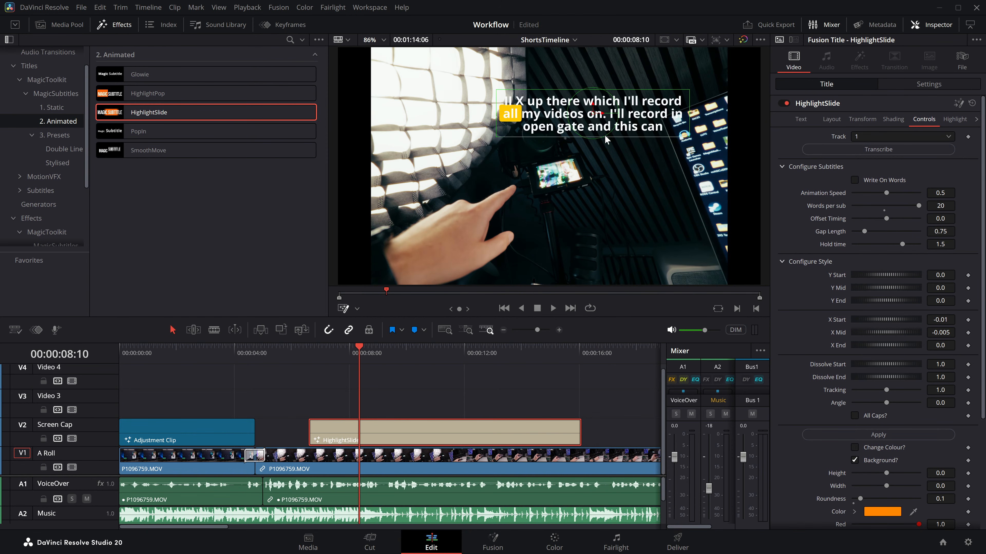
left_click(381, 358)
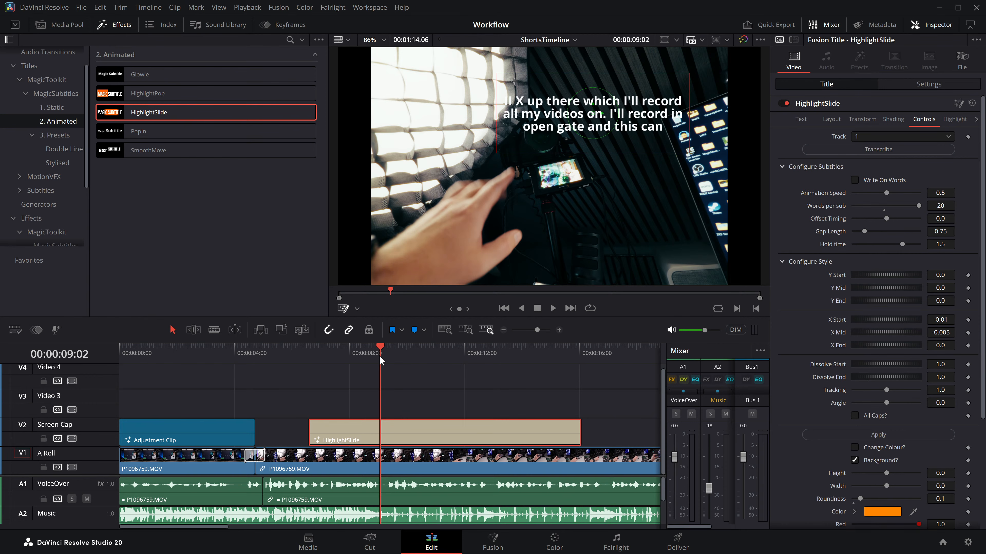
key("space")
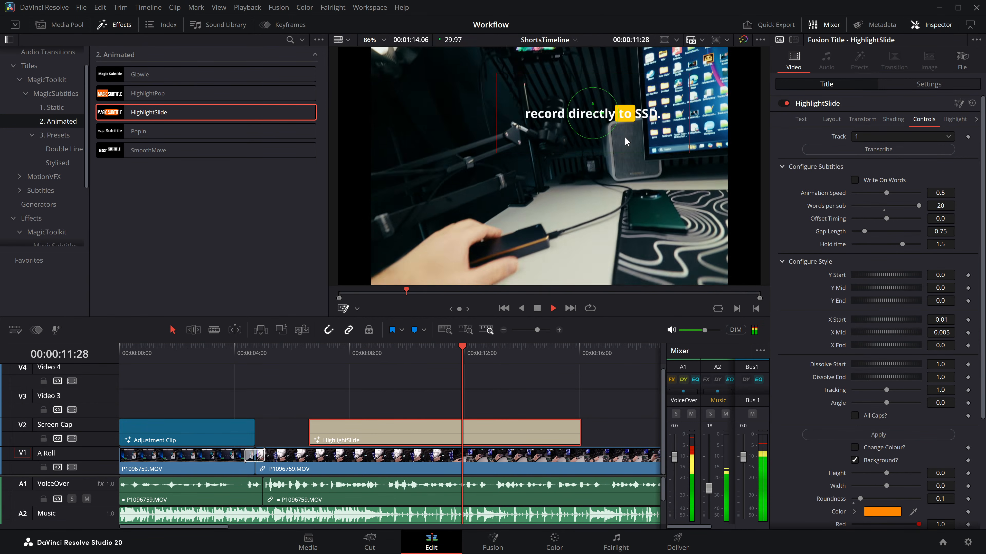
key("space")
Step: Enable the Red Outline shading element of the HighlightSlide title and set its colour to black, #000000
left_click(893, 119)
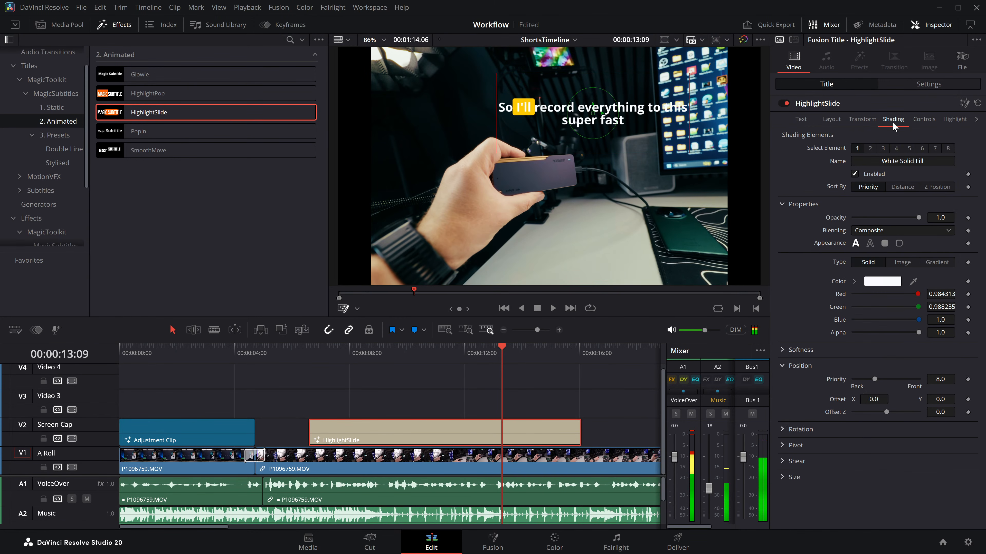
left_click(893, 149)
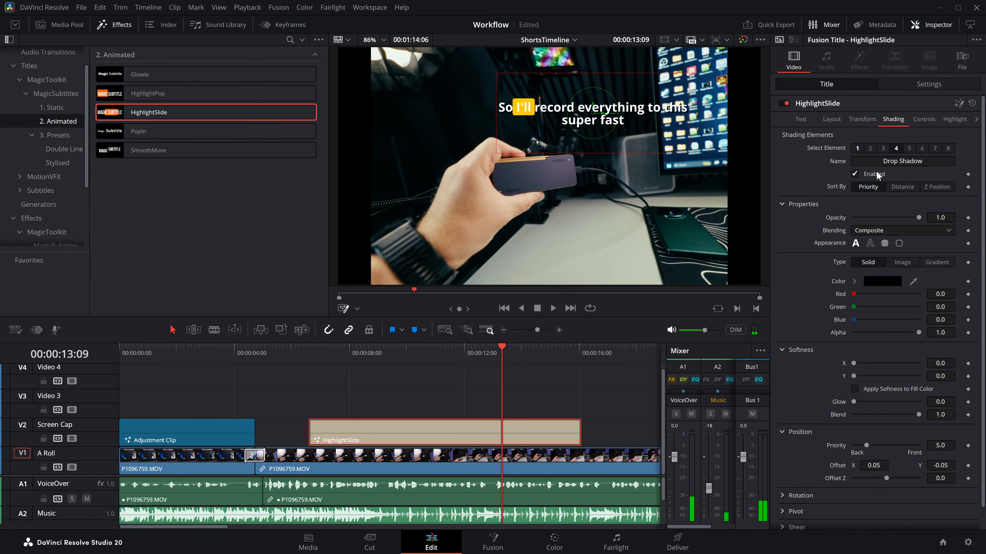
left_click(882, 148)
left_click(871, 148)
left_click(862, 173)
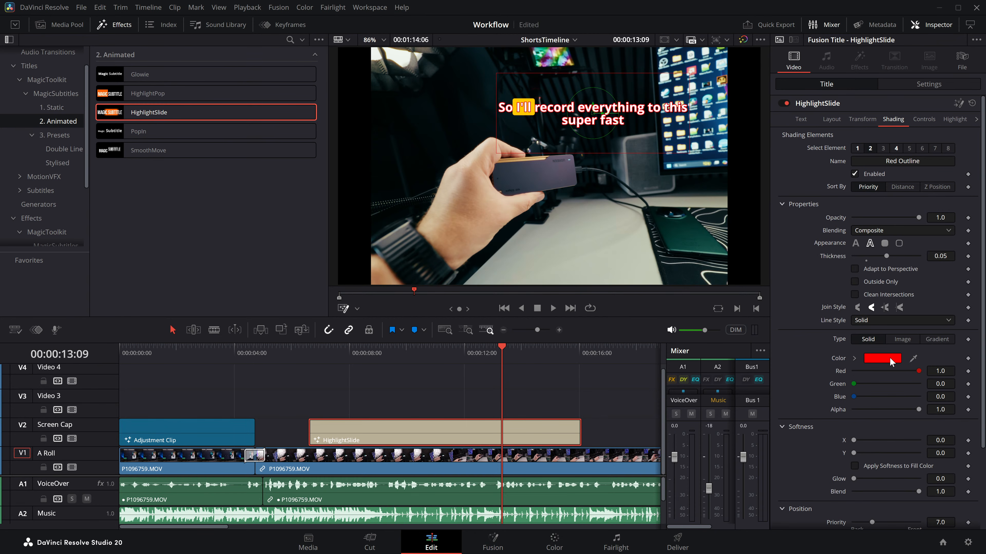
left_click(881, 358)
left_click(372, 199)
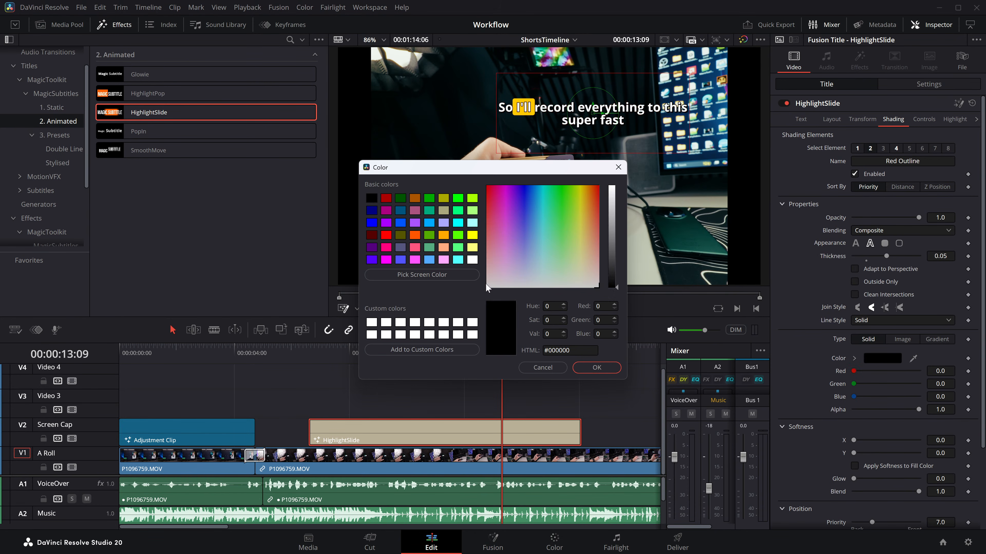
left_click(597, 373)
Step: Play the outlined subtitles and open the title's word highlight settings
left_click(383, 357)
key("space")
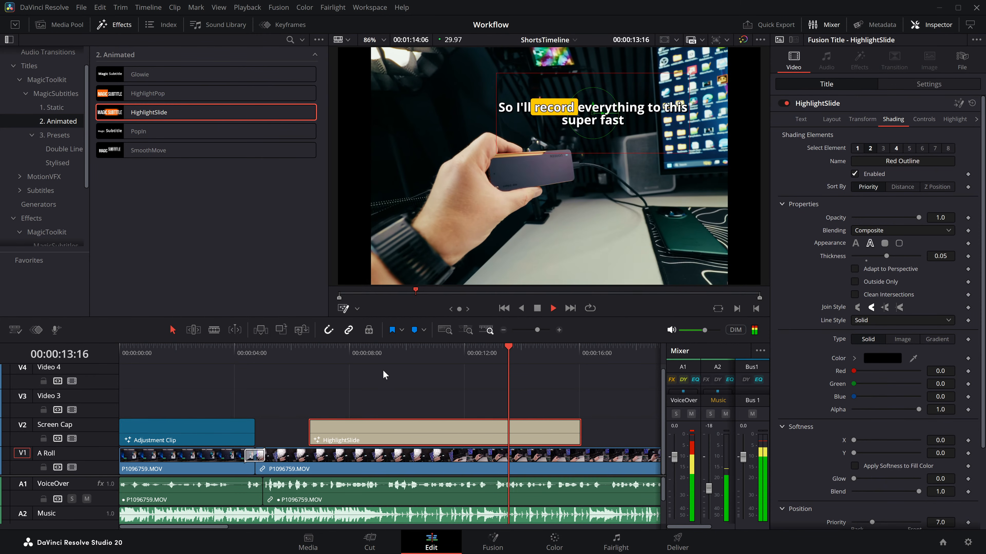
key("space")
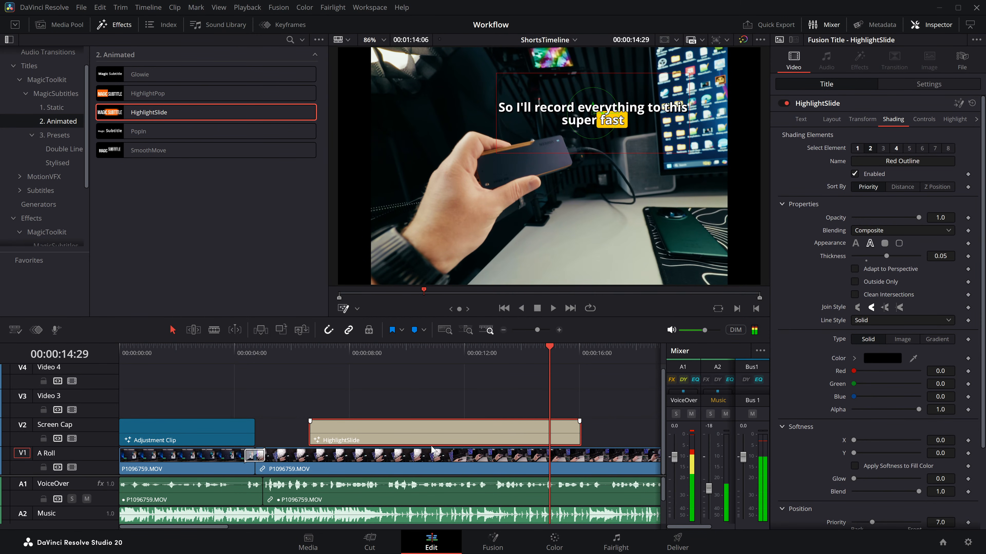
left_click(952, 119)
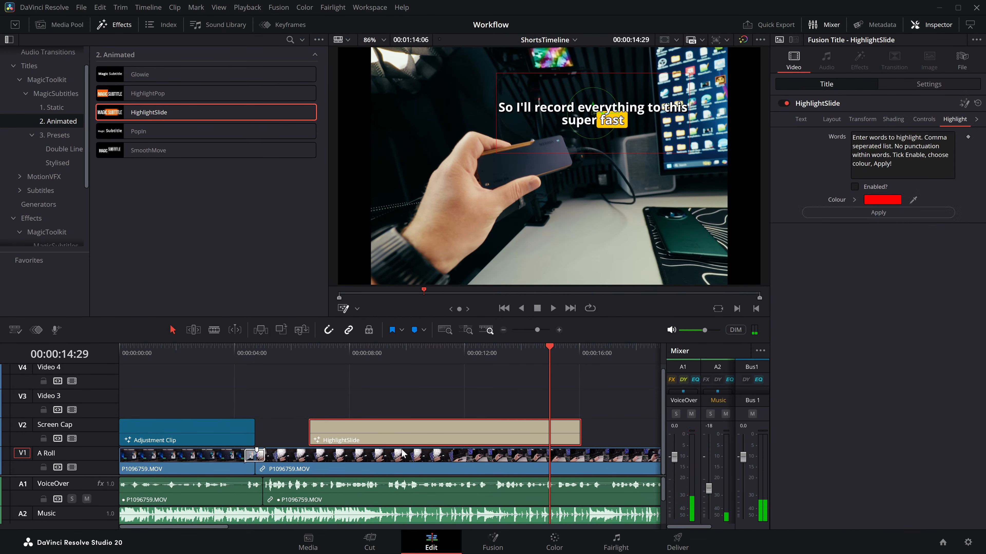
Step: Delete the HighlightSlide title from the V2 track and undo the deletion
key("Delete")
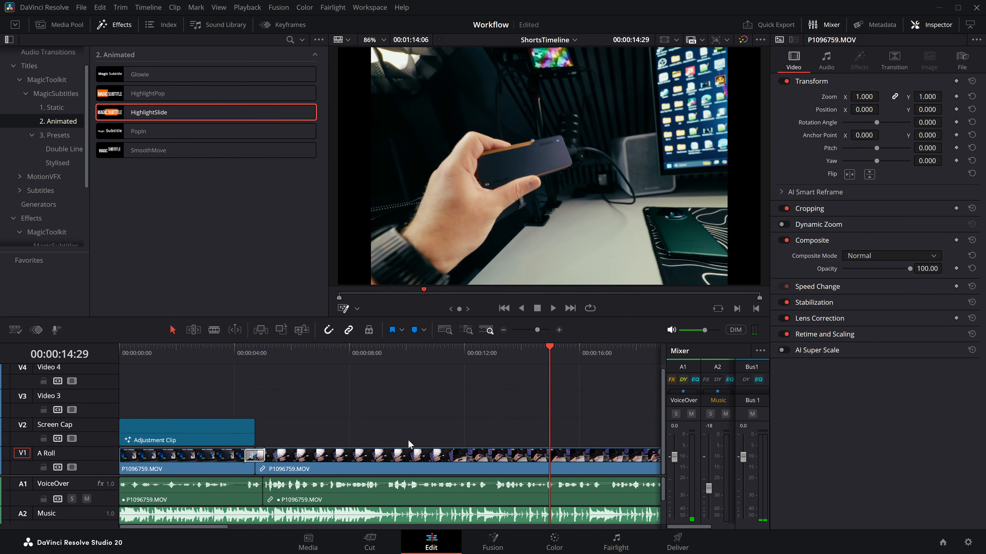
key("ctrl+z")
Step: Try the MagicSubtitles Damaged effect on the HighlightSlide title with the playhead at 00:00:10:02, and undo it
mouse_move(424, 352)
left_mouse_down()
mouse_move(400, 351)
mouse_move(408, 352)
left_mouse_up()
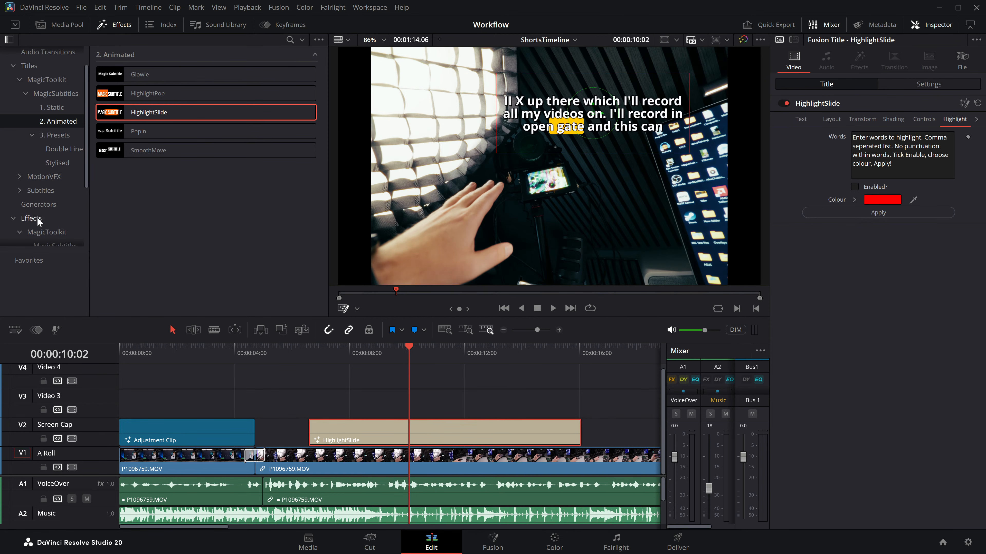
scroll(35, 217, "down", 3)
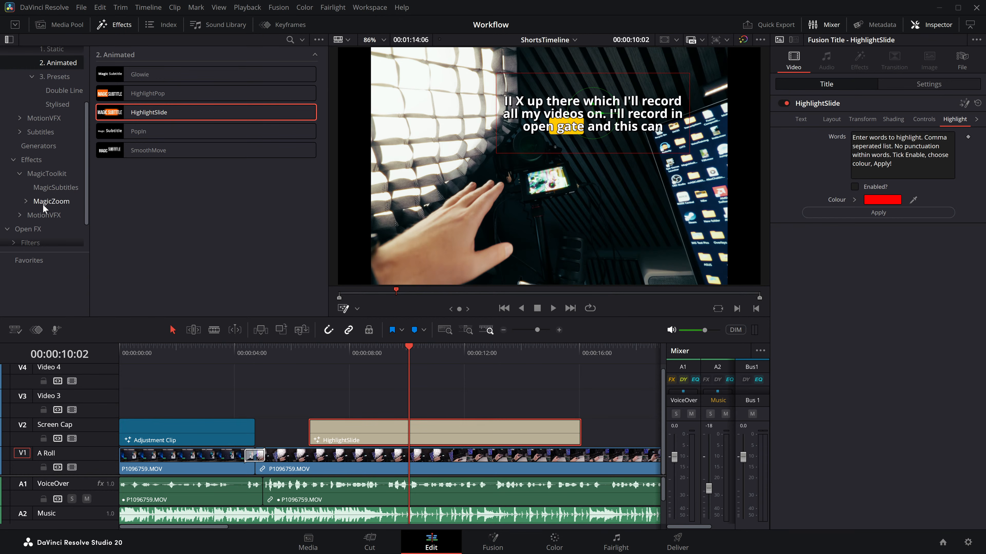
left_click(51, 188)
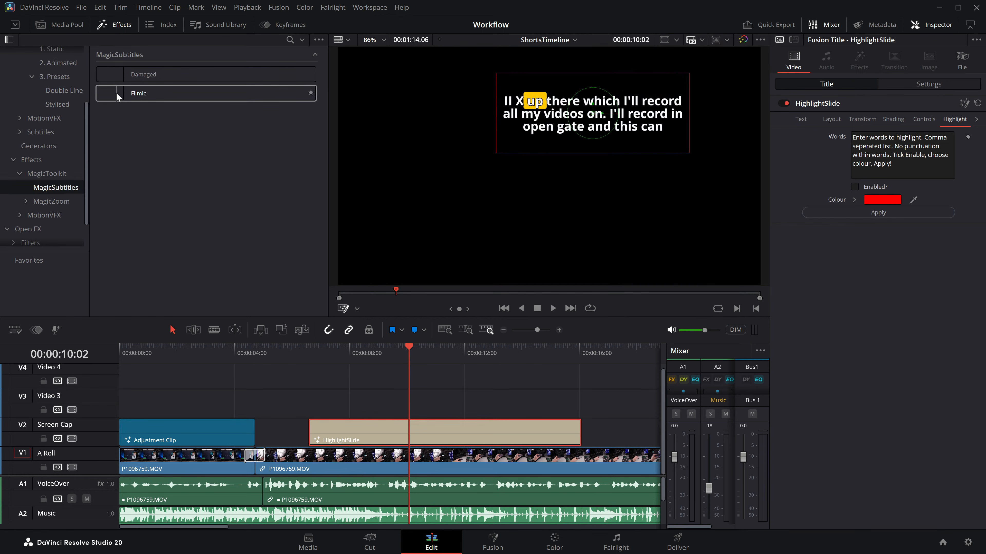
left_click_drag(141, 80, 412, 423)
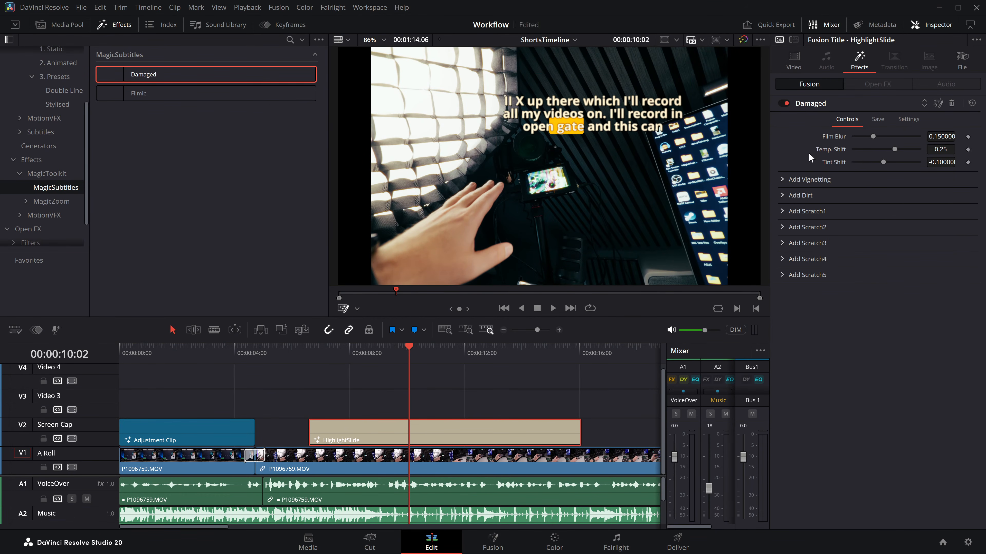
key("ctrl+z")
Step: Apply the MagicSubtitles Filmic effect to the HighlightSlide title, keeping only one copy of it
left_click_drag(143, 94, 392, 428)
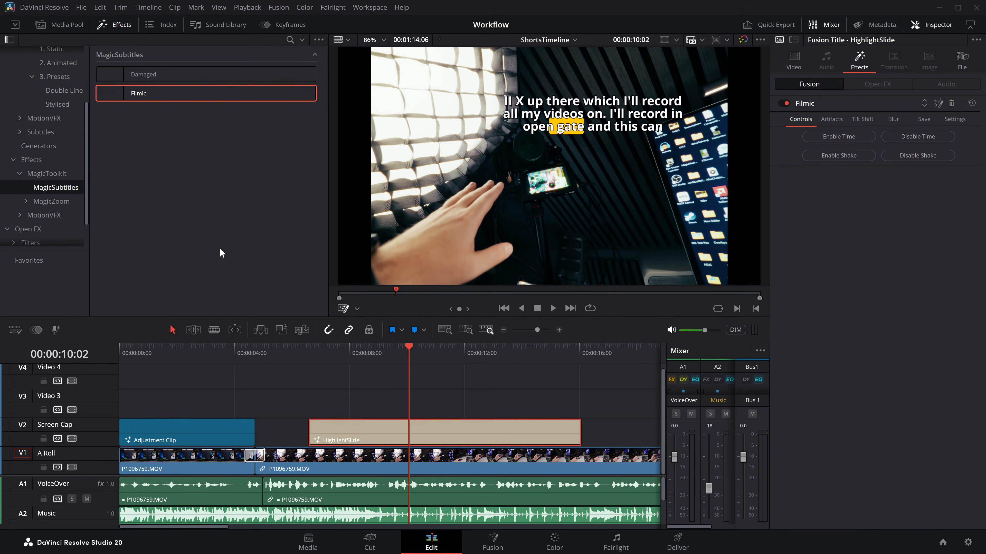
left_click_drag(138, 97, 344, 432)
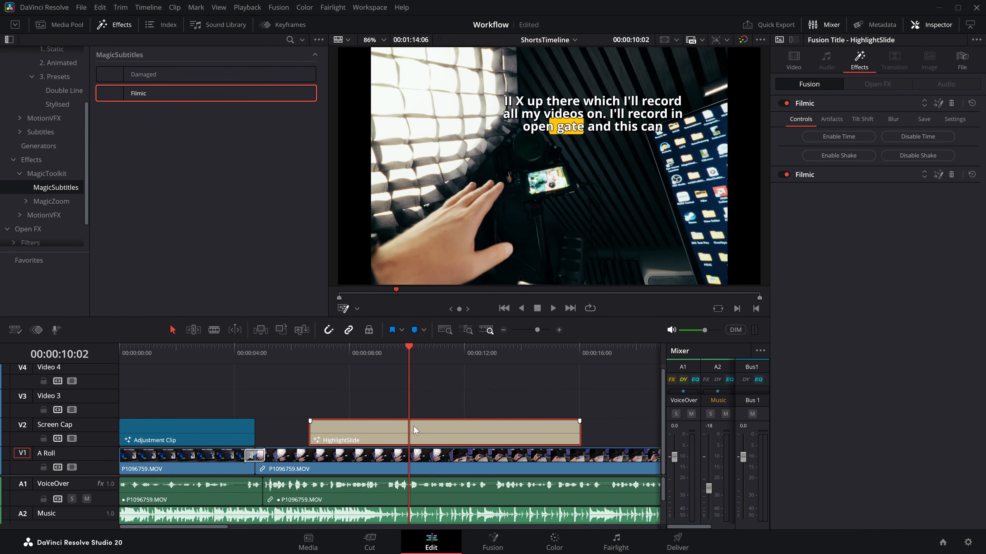
left_click(951, 103)
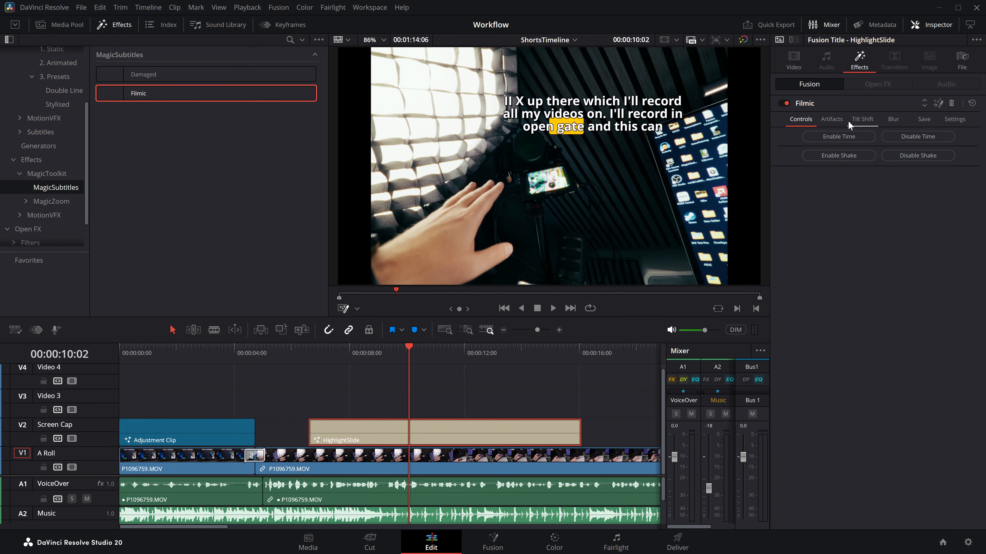
Step: Try the Filmic effect's shake on the subtitles during playback, and disable the shake again
left_click(838, 153)
key("space")
key("space")
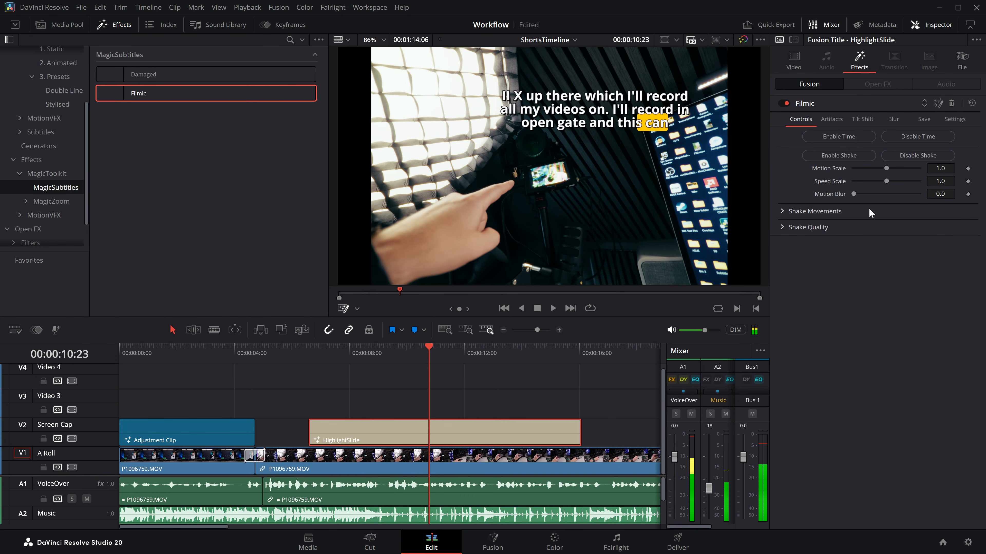
left_click(914, 160)
Step: Enable Time in the Filmic effect with a Frame Rate of 12 and play the subtitles
left_click(847, 136)
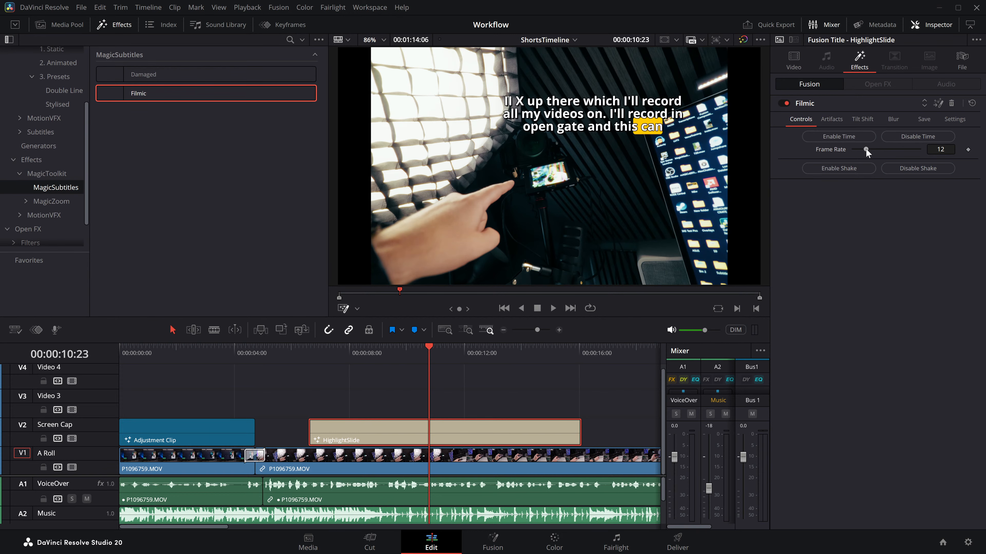
key("space")
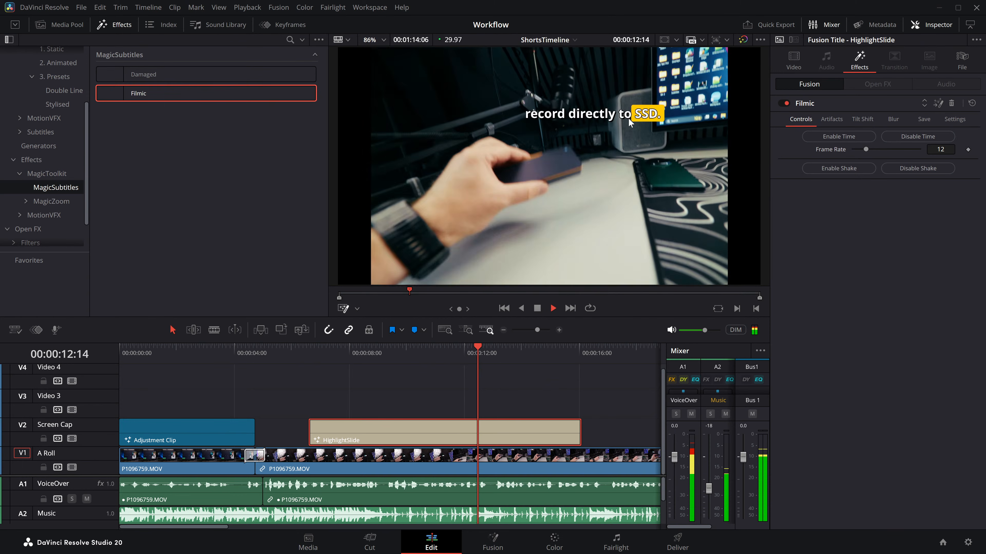
key("space")
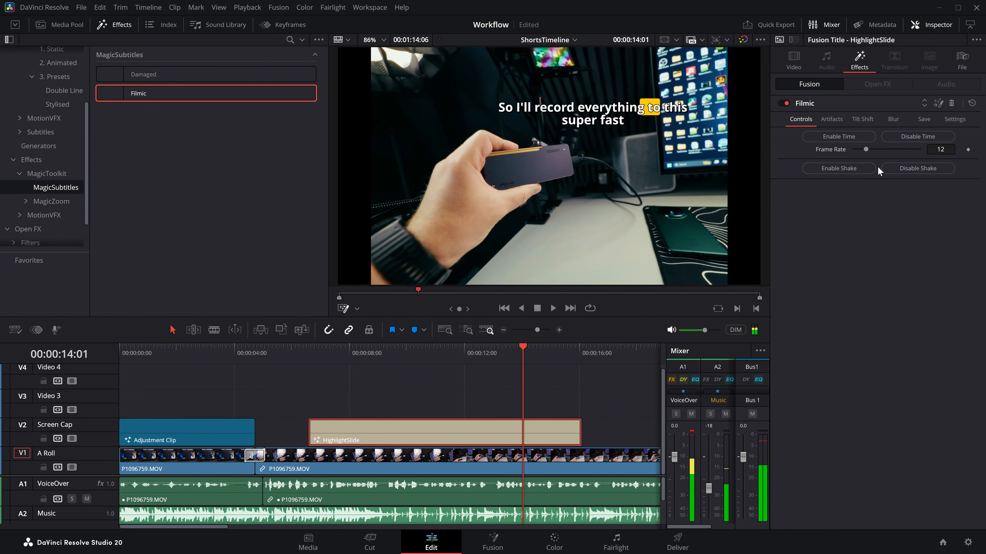
Step: Set the Filmic Frame Rate to 6 and play the subtitles from about 8 seconds
left_click_drag(865, 147, 861, 147)
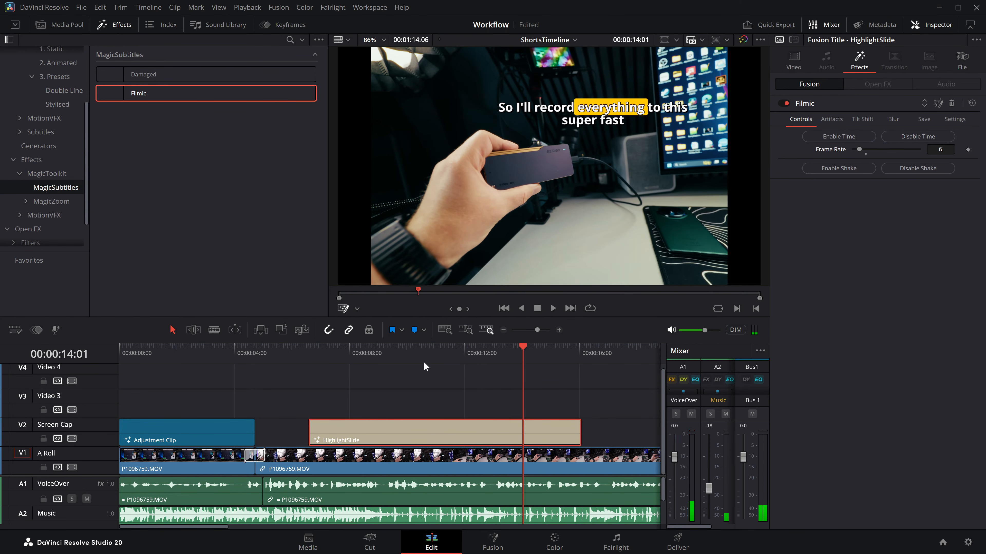
left_click(352, 356)
key("space")
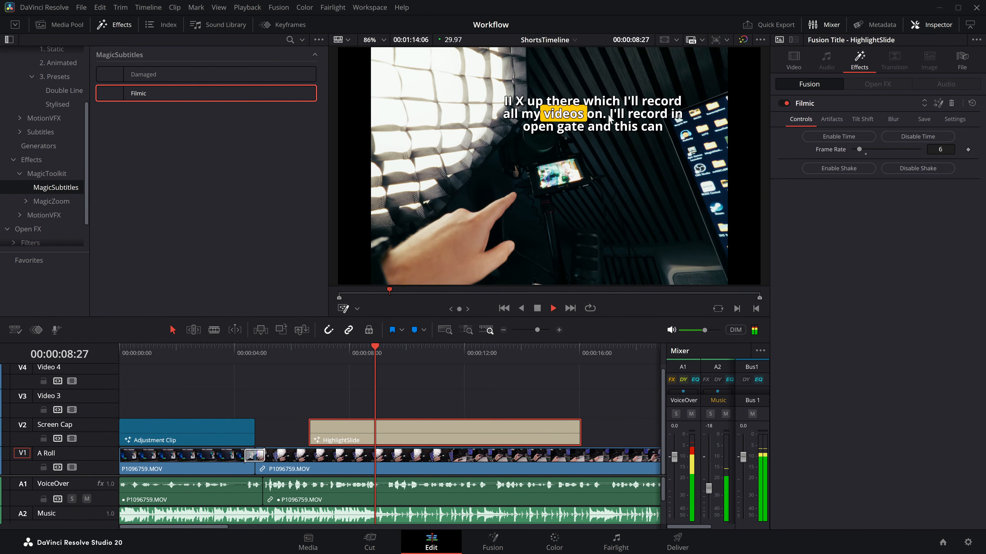
Step: Set the Filmic Frame Rate to 10 and replay the subtitles up to 00:00:12:23
left_click_drag(861, 148, 865, 151)
left_click(365, 351)
key("space")
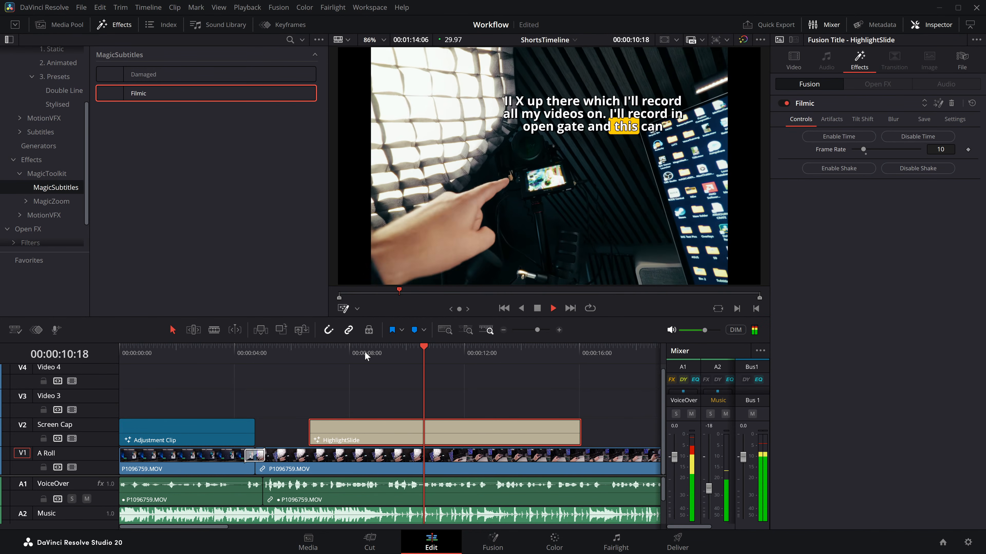
key("space")
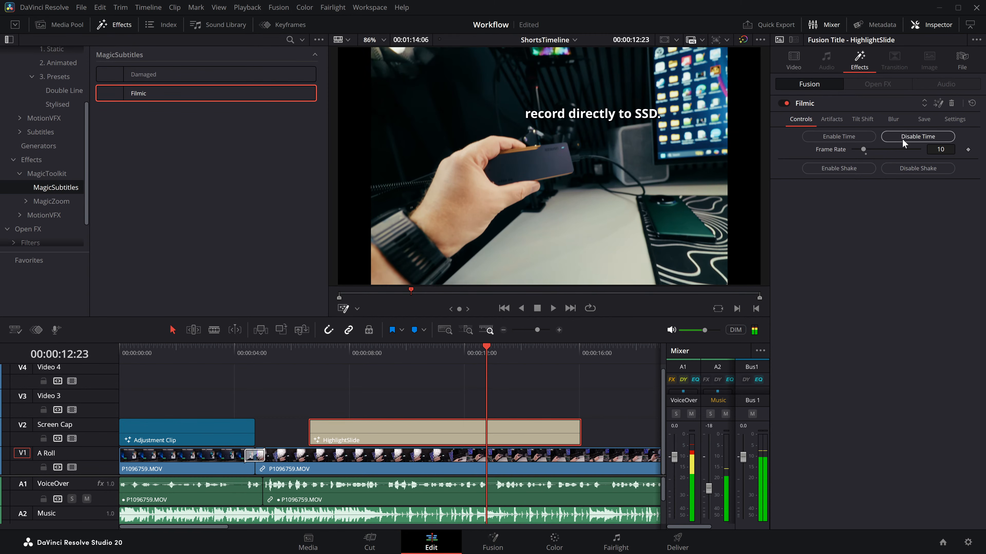
Step: Enable the Glow and RGB artifacts in the title's Filmic effect
left_click(831, 119)
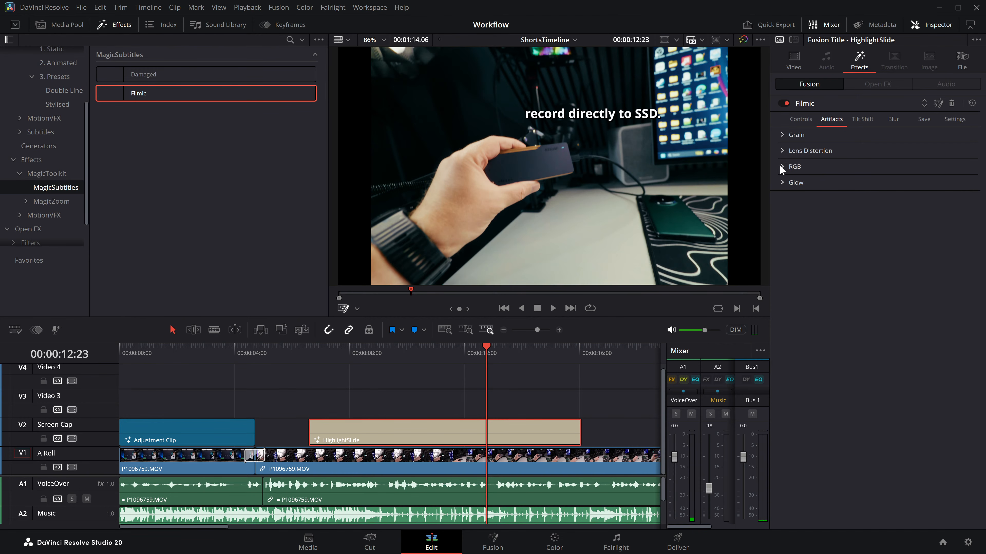
left_click(782, 182)
left_click(818, 194)
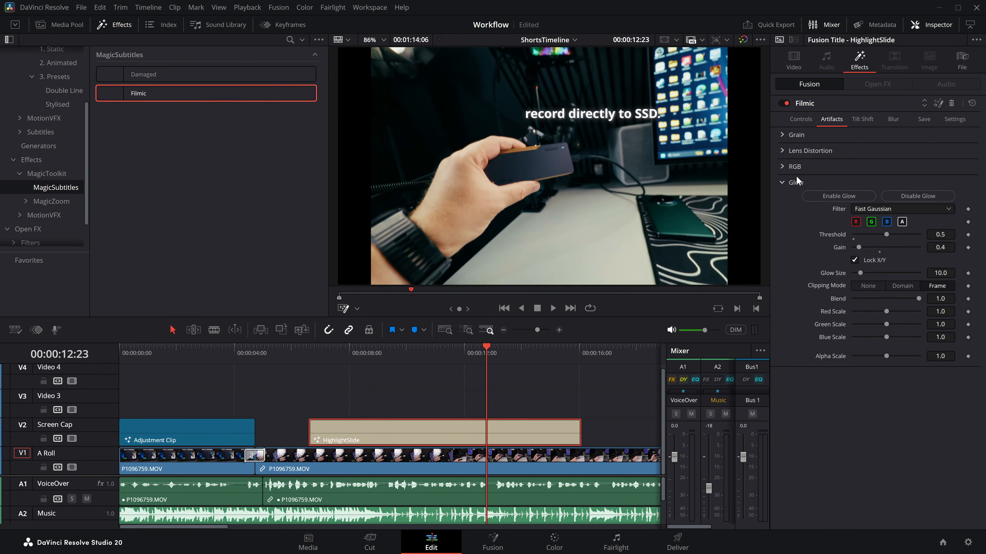
left_click(785, 167)
left_click(849, 179)
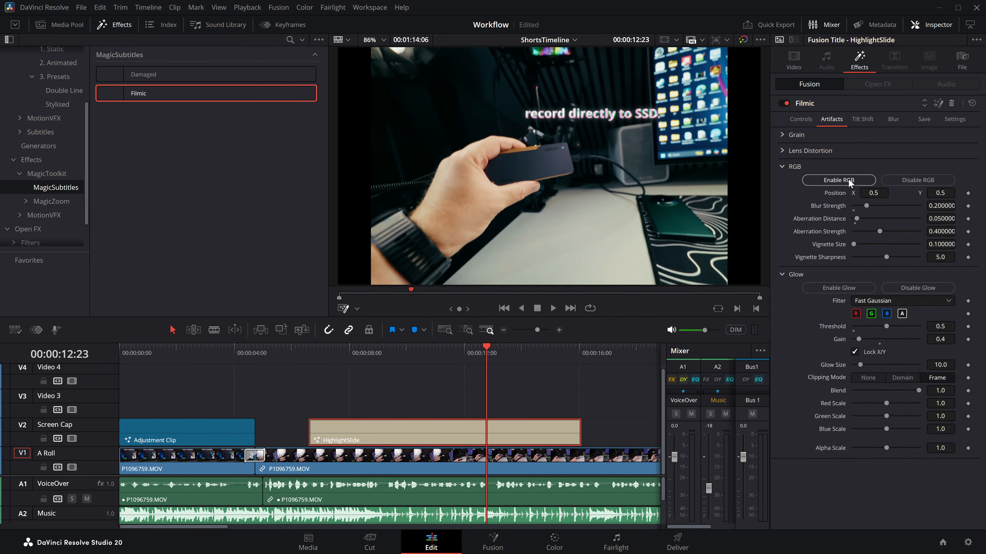
Step: Play the HighlightSlide subtitles from 00:00:08:13 and examine the RGB and Glow artifacts on the text up close
left_click(363, 351)
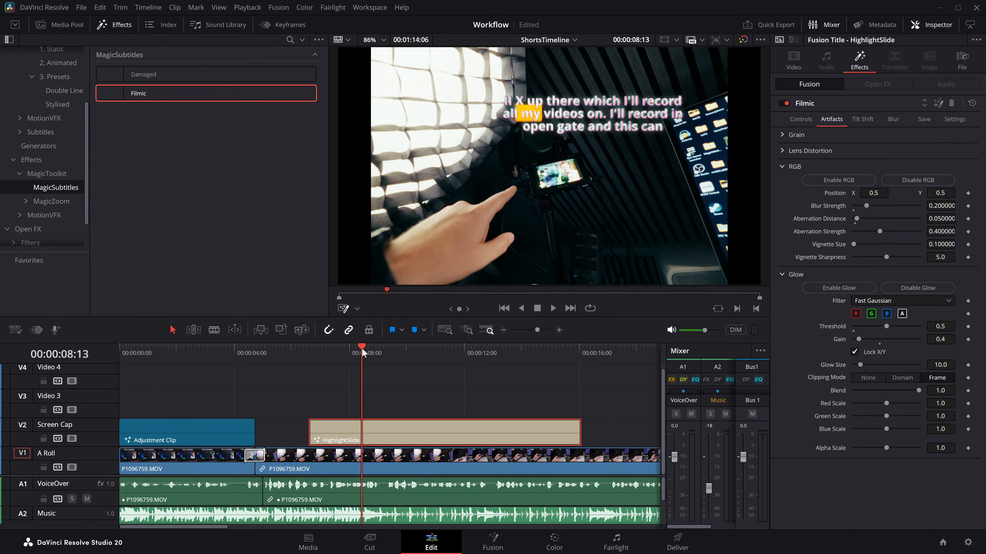
key("space")
scroll(564, 101, "up", 1)
scroll(564, 101, "up", 3)
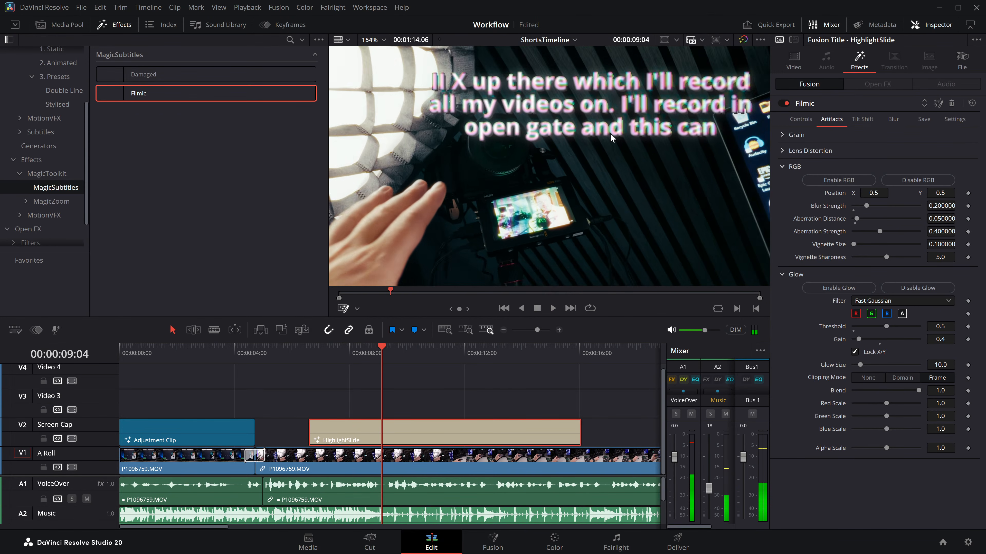
Step: Set RGB Position X to 0.294, Blur Strength 0, Aberration Distance 0.047 and Aberration Strength 0.606, and disable Glow in the Filmic effect
left_click_drag(873, 193, 796, 193)
mouse_move(865, 209)
left_mouse_down()
mouse_move(819, 207)
mouse_move(884, 232)
mouse_move(856, 219)
left_mouse_up()
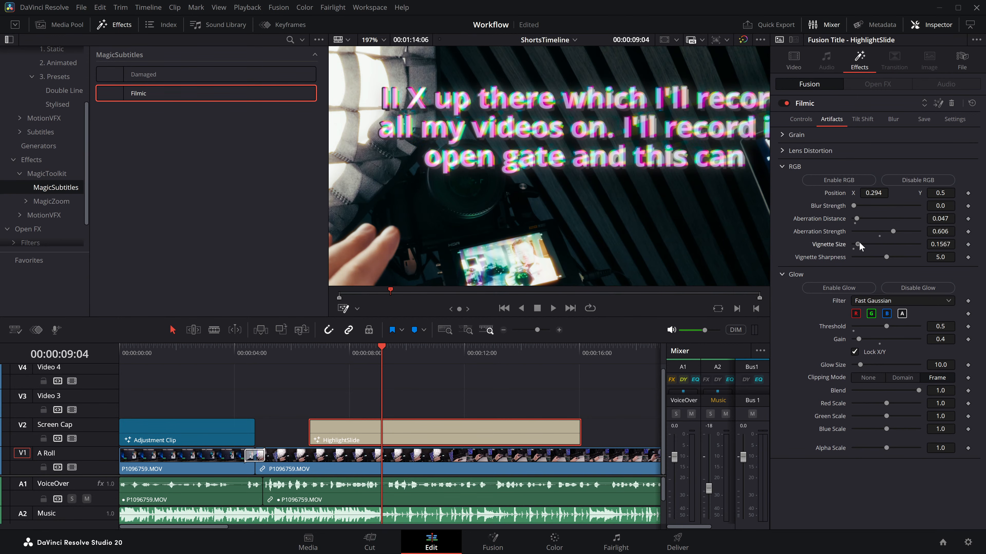
left_click(917, 286)
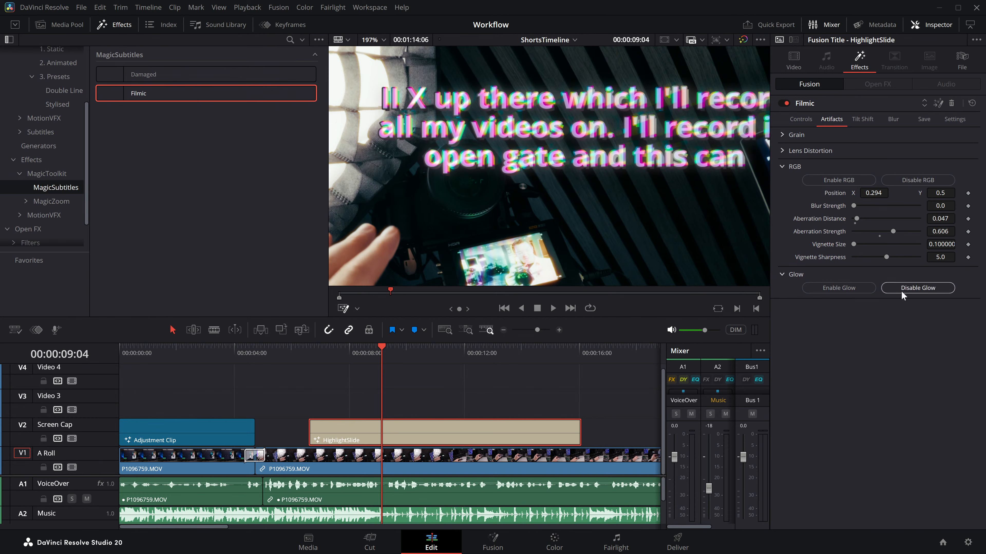
Step: Enable Grain in the Filmic artifacts and play the magnified subtitles up to 00:00:11:27 to examine the text
left_click(781, 135)
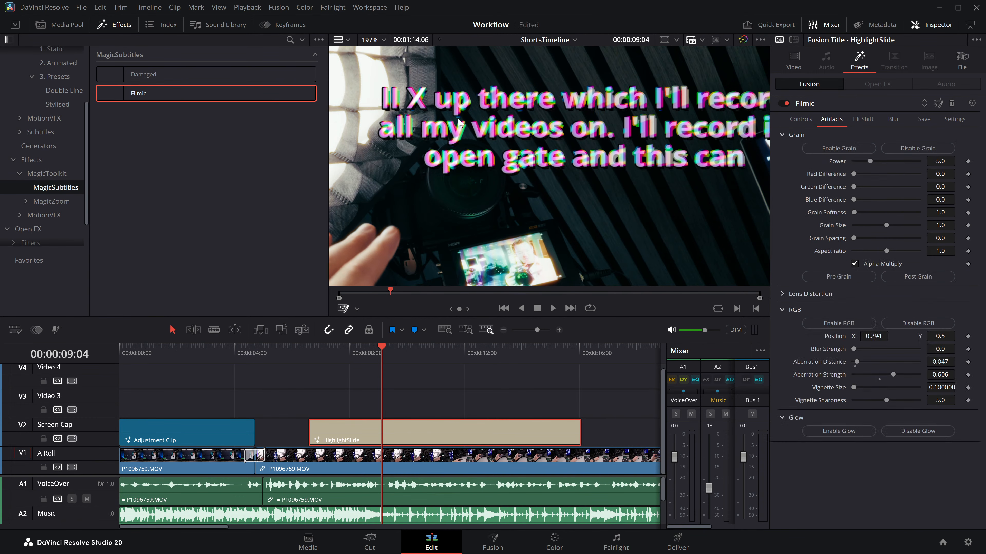
scroll(509, 158, "up", 5)
scroll(509, 157, "up", 4)
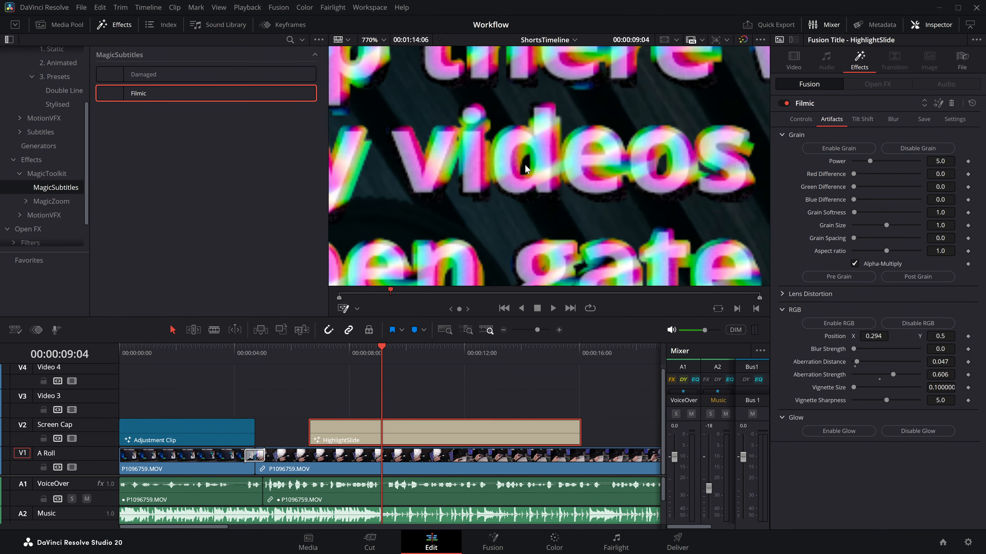
key("space")
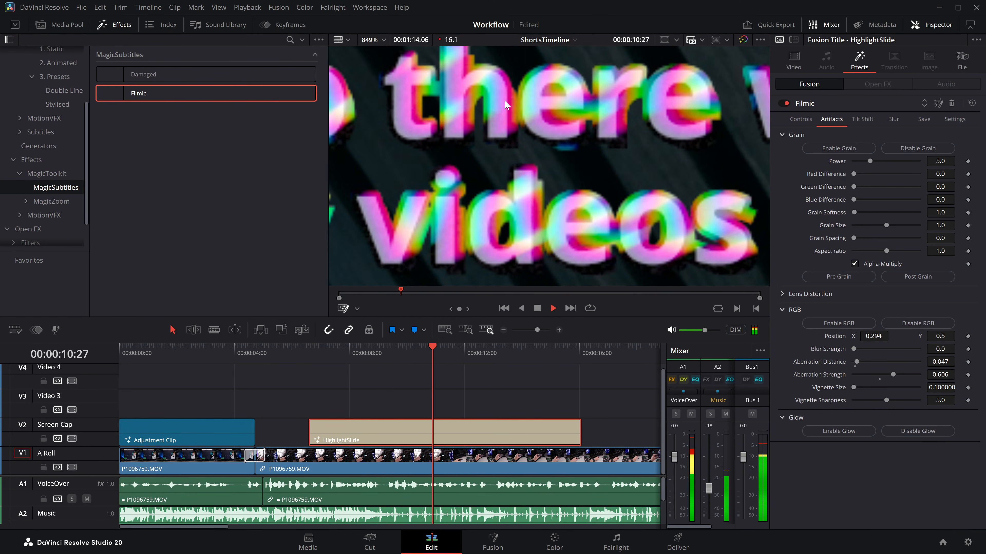
key("space")
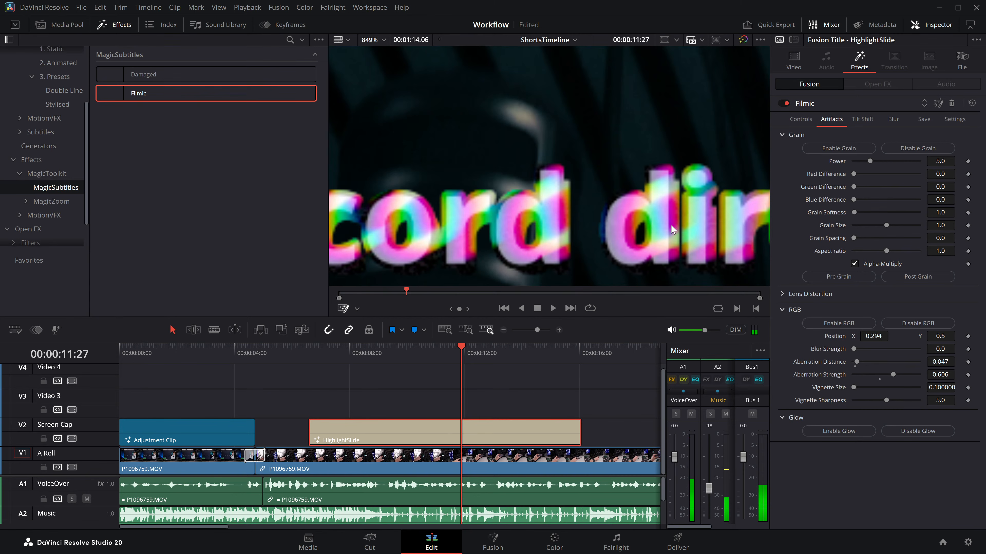
key("shift+z")
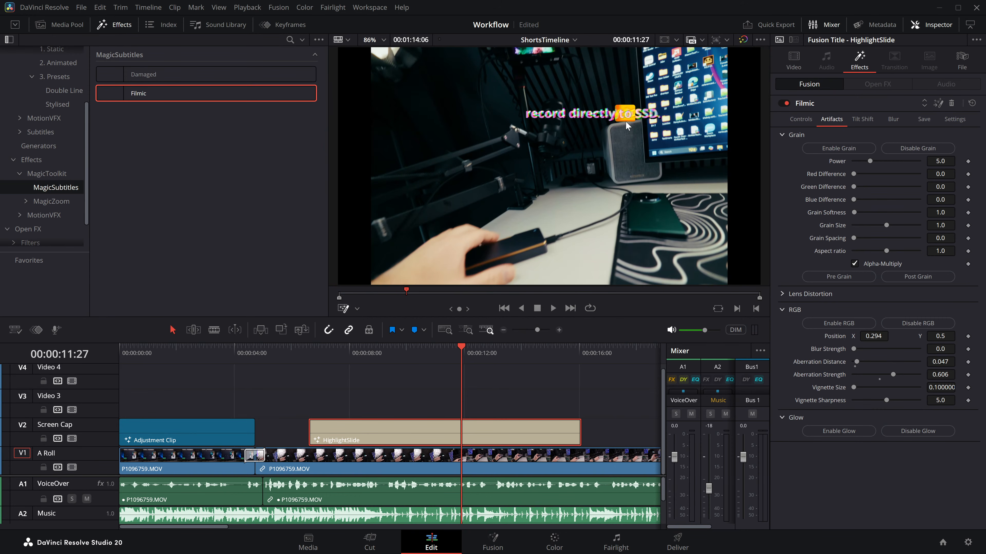
Step: Disable the Grain and RGB artifacts in the title's Filmic effect
left_click(903, 148)
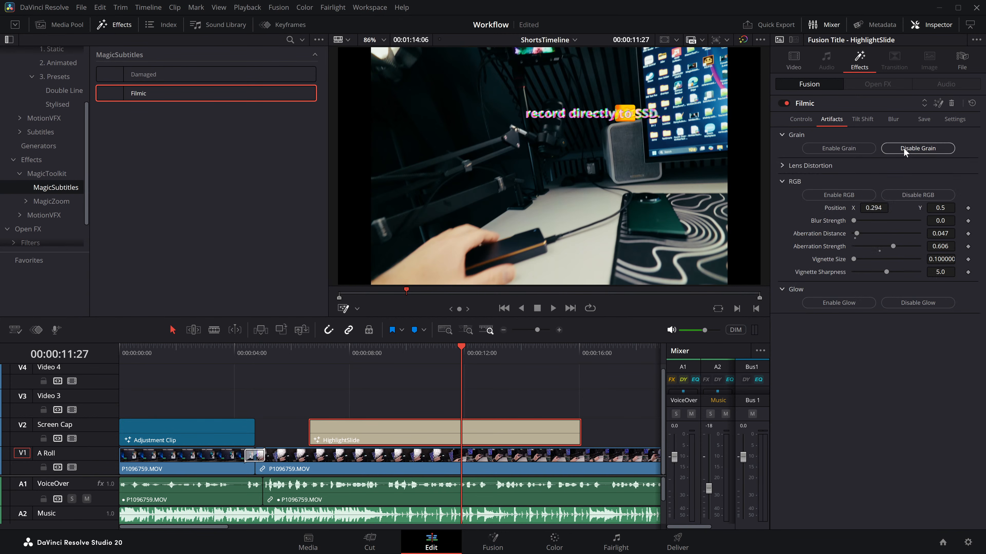
left_click_drag(411, 354, 367, 355)
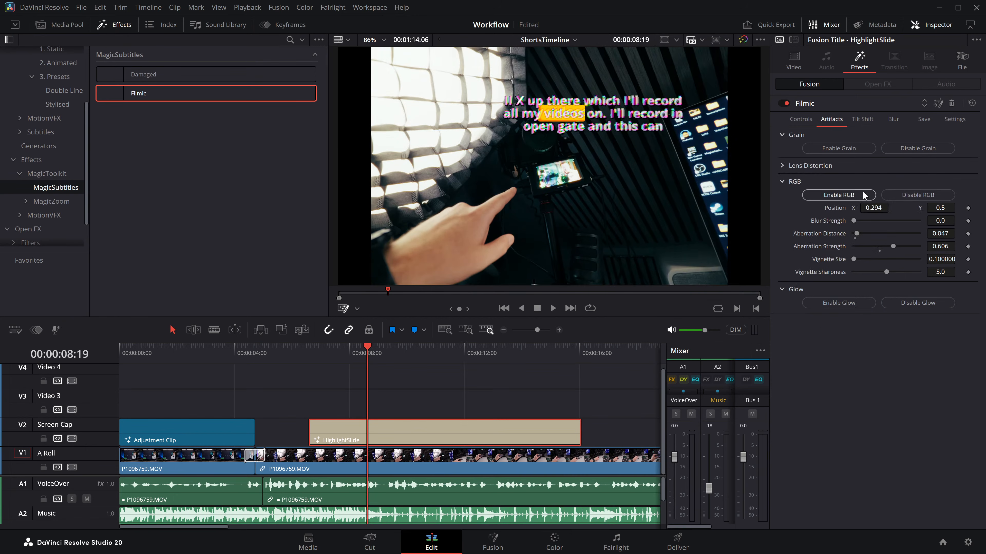
left_click(896, 194)
Step: Enable Tilt Shift in the title's Filmic effect and try its Center X control
left_click(860, 119)
left_click(838, 136)
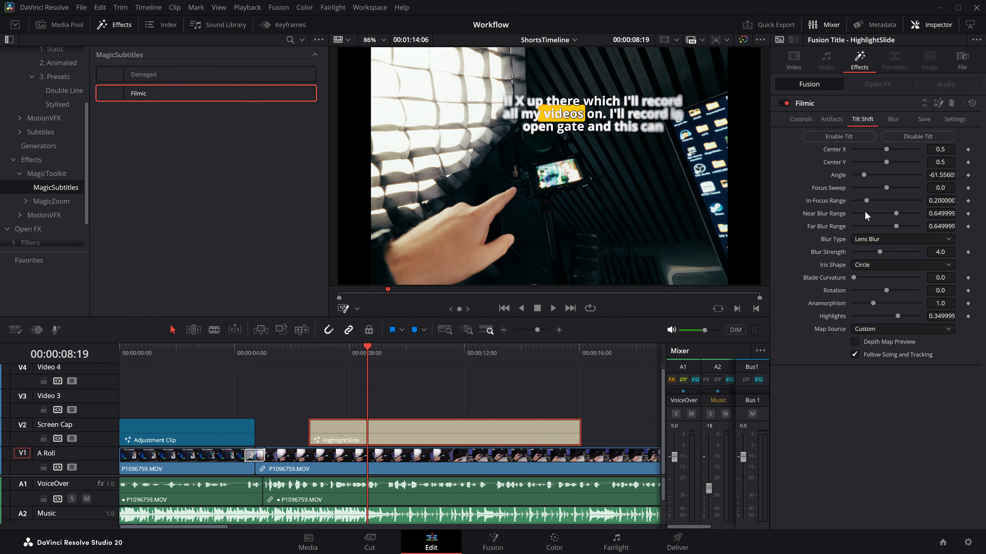
left_click_drag(886, 149, 887, 150)
Step: Enable Lens Distortion in the Filmic artifacts with a Distortion of 0.68 and play the subtitles from about 8 seconds
left_click(832, 119)
left_click(781, 166)
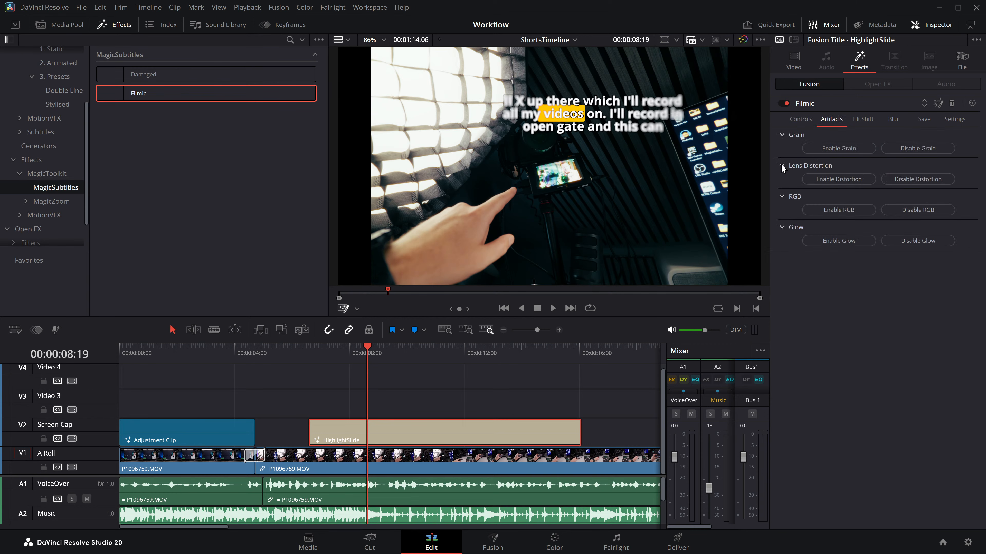
left_click(836, 179)
left_click_drag(886, 205, 908, 204)
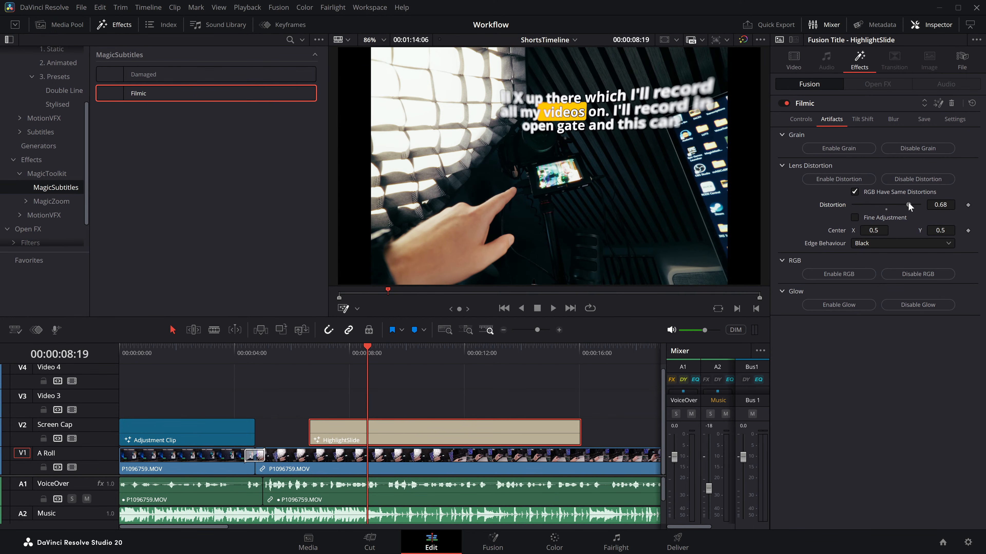
left_click(351, 353)
key("space")
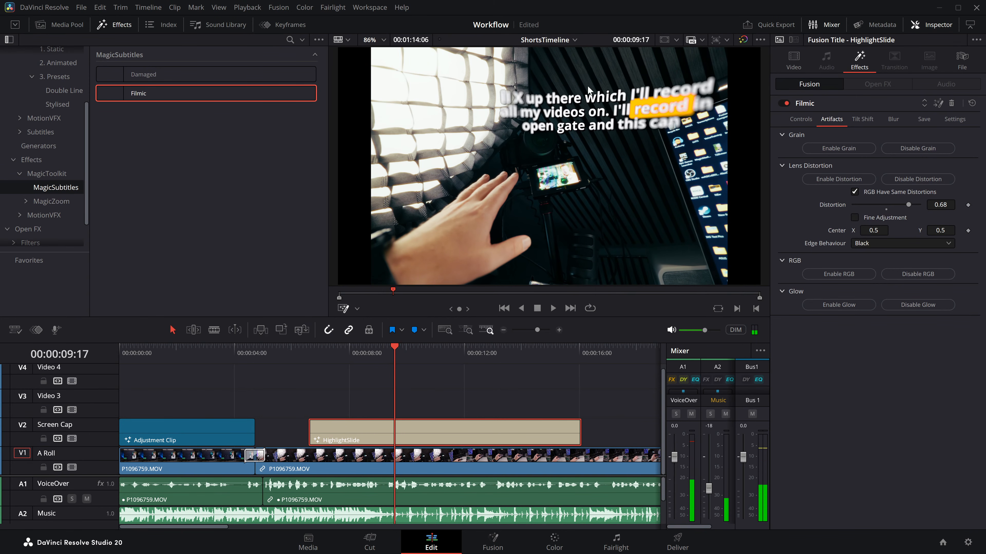
Step: Enable Blur in the title's Filmic effect, keeping its Real apertures shape type
left_click(891, 120)
left_click(917, 136)
left_click(838, 136)
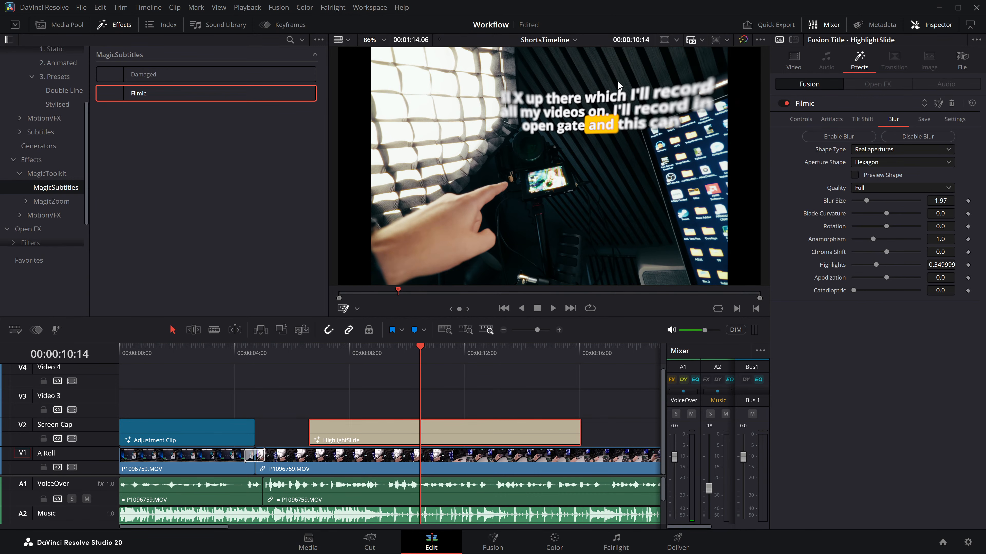
Step: Save the customised Filmic effect in the Custom folder under the filename FunkyLookingBoy
left_click(925, 120)
left_click(942, 206)
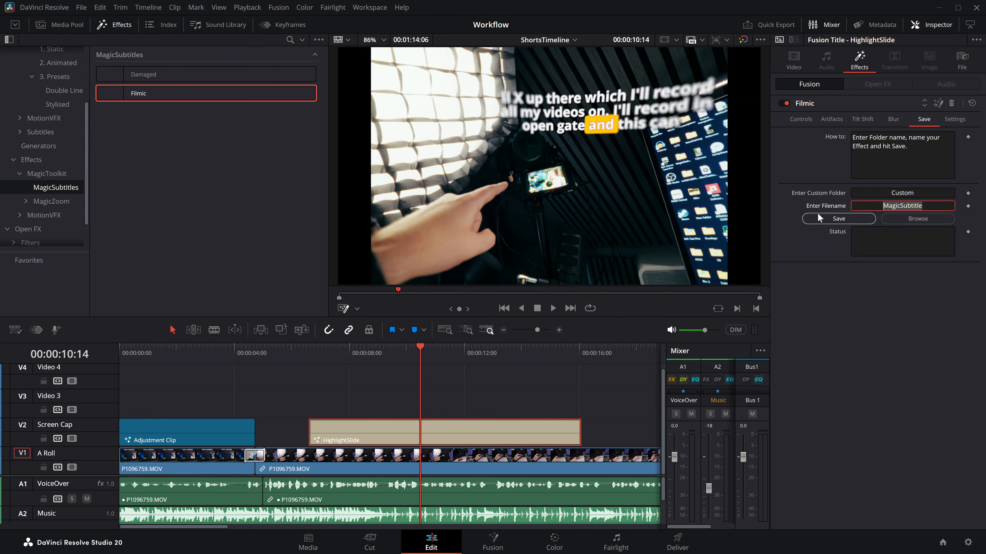
type("FunkyLookingBoy")
left_click(819, 217)
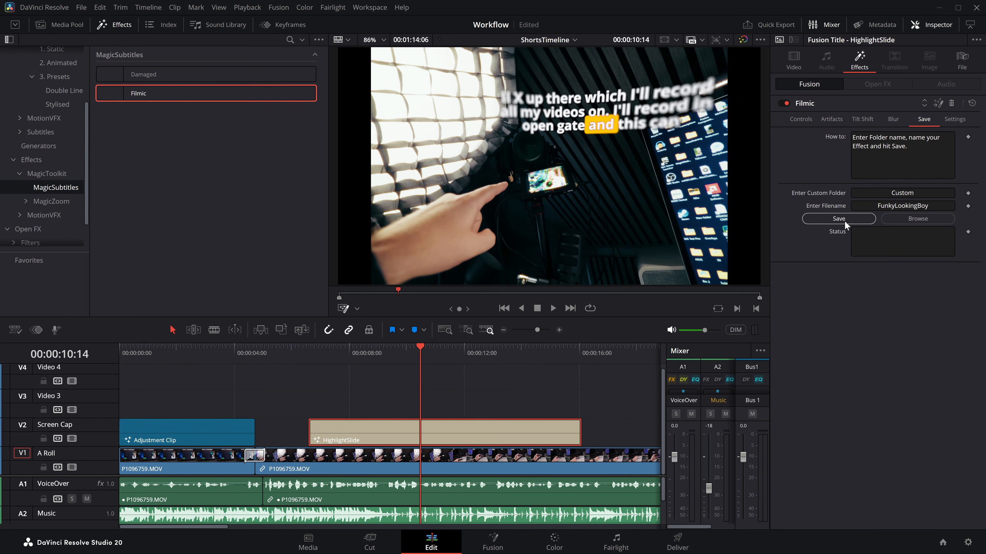
Step: Clear the scripting console, retry saving the FunkyLookingBoy effect while checking its output, and close the console
left_click(371, 7)
left_click(387, 323)
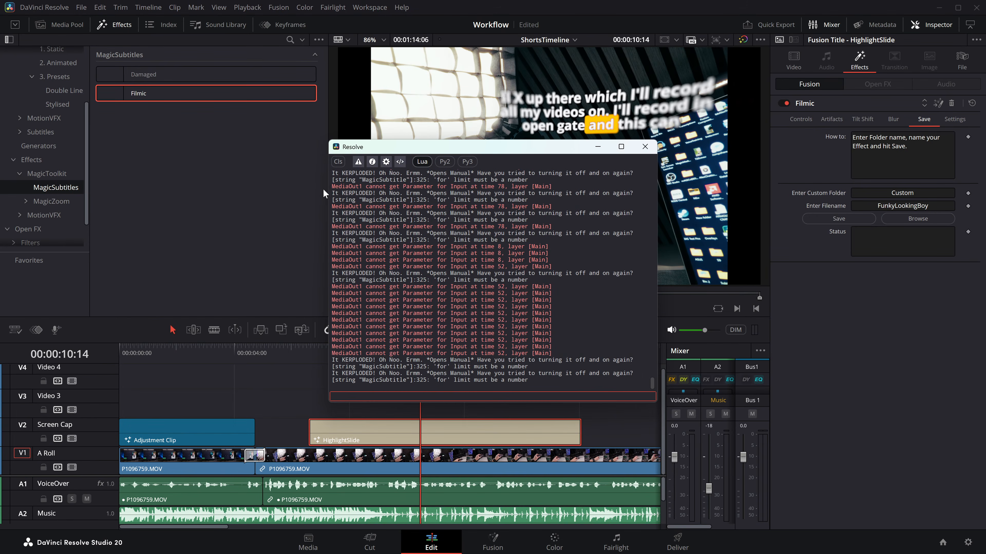
left_click(337, 162)
left_click(848, 220)
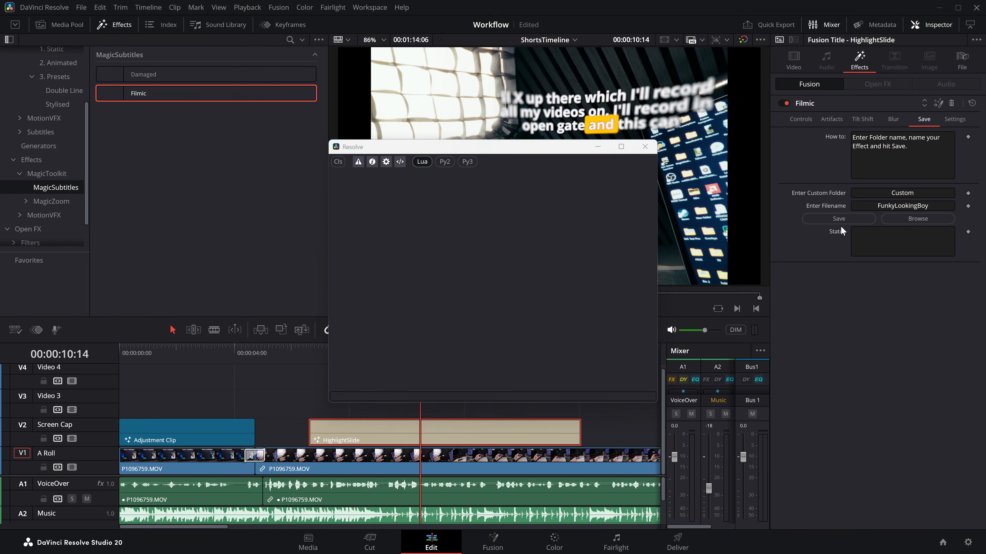
left_click(645, 146)
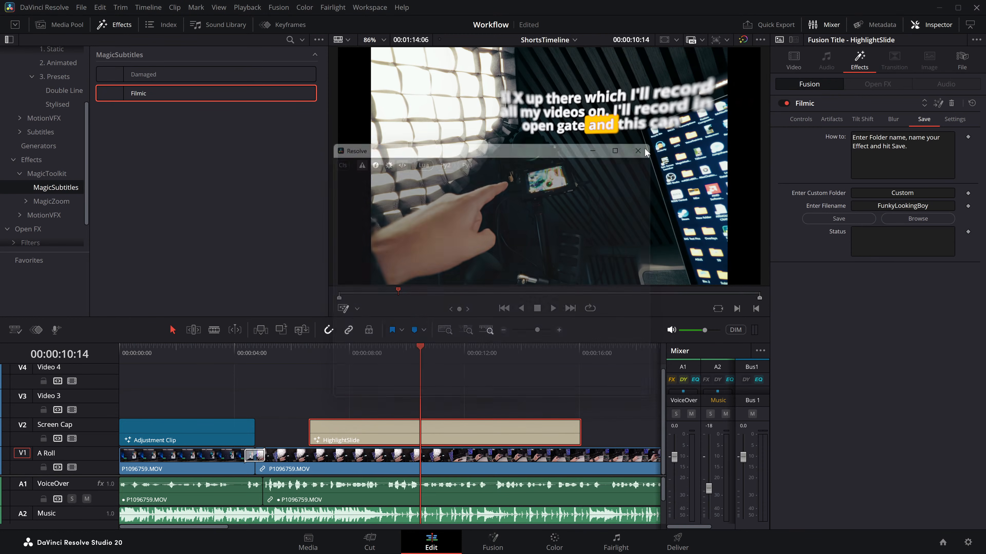
Step: Play the subtitles from about 12 seconds to 00:00:14:16, and delete the HighlightSlide title from the Screen Cap track
left_click(463, 352)
key("space")
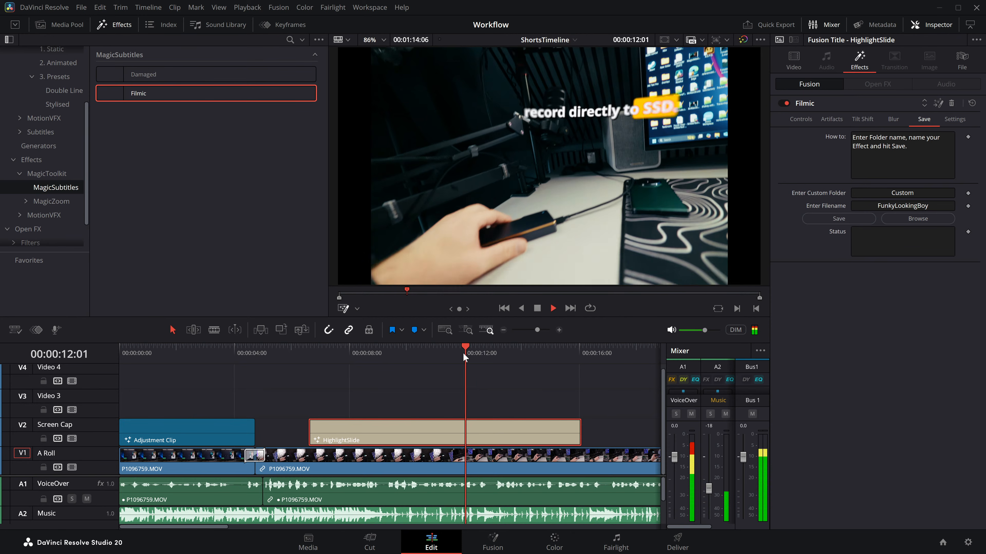
key("space")
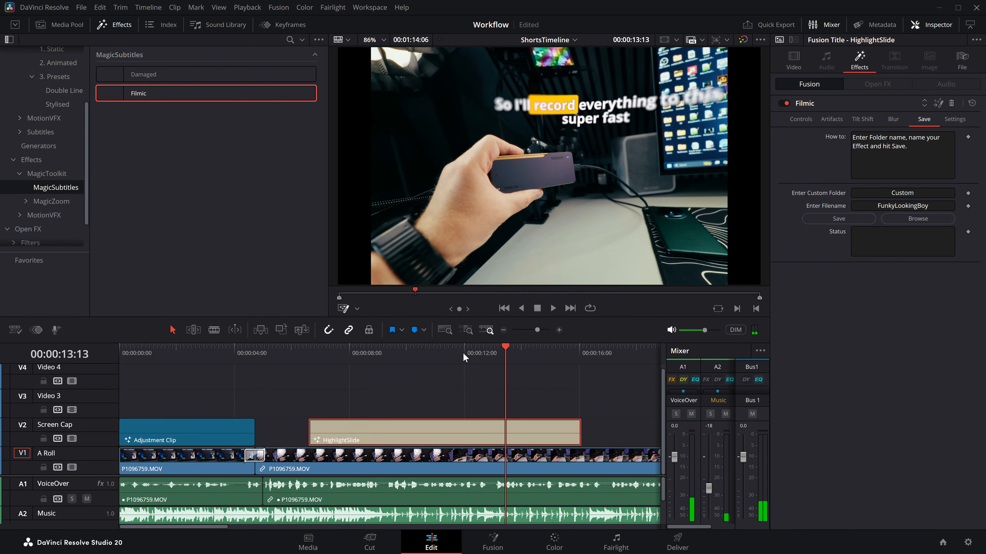
key("space")
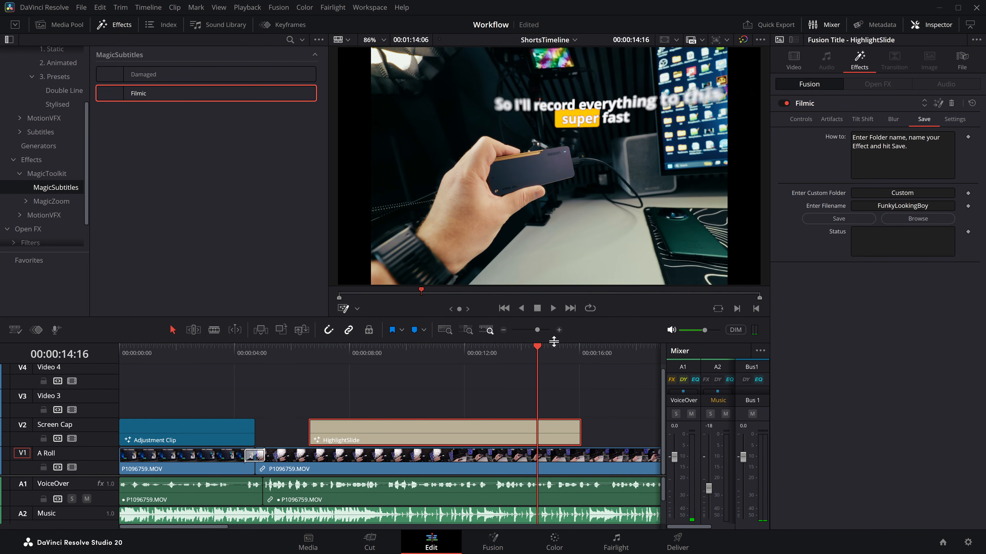
key("Delete")
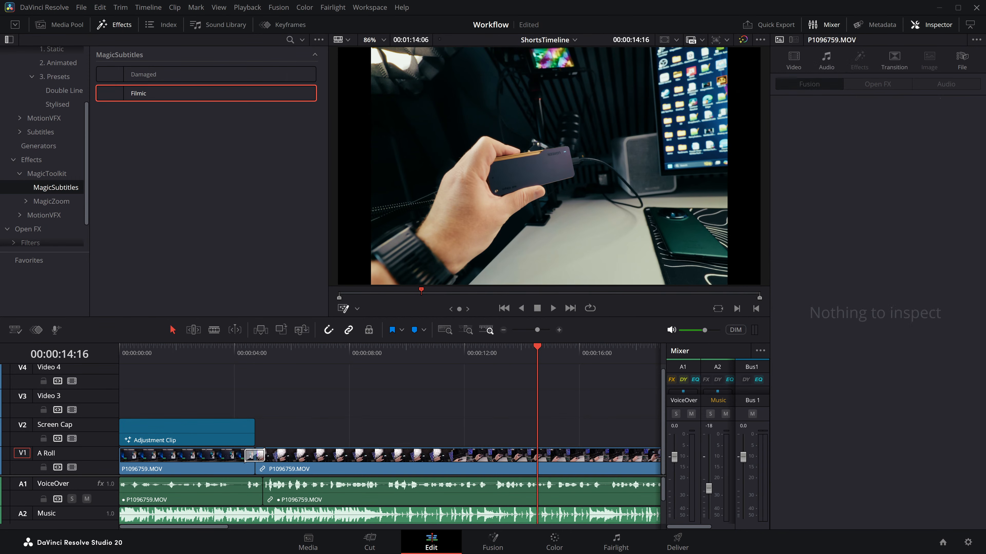
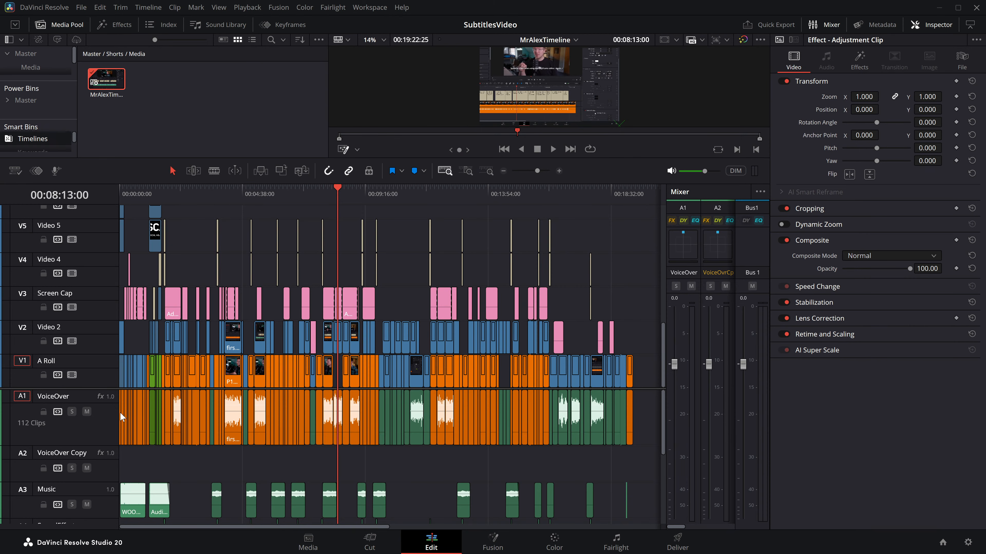
Step: Add the Underlined static MagicSubtitles title at the start of the Video 8 track and return the playhead to 00:00:00:00
left_click_drag(104, 388, 77, 518)
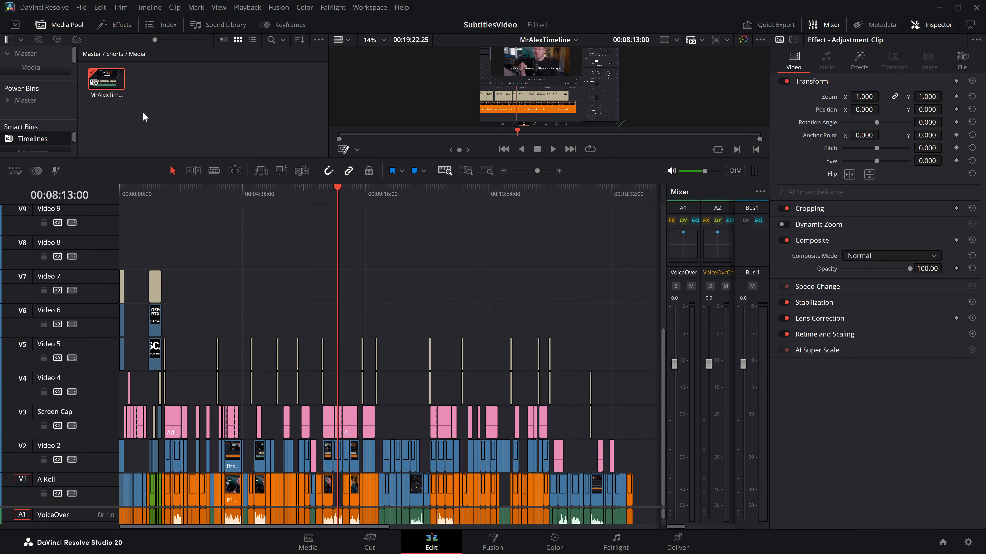
left_click(114, 25)
left_click_drag(41, 89, 40, 152)
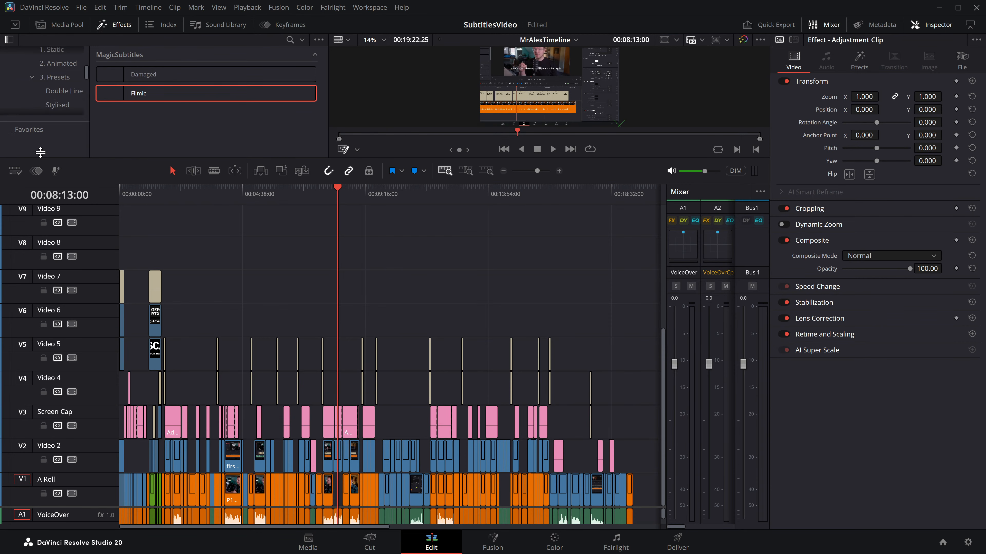
scroll(64, 74, "up", 2)
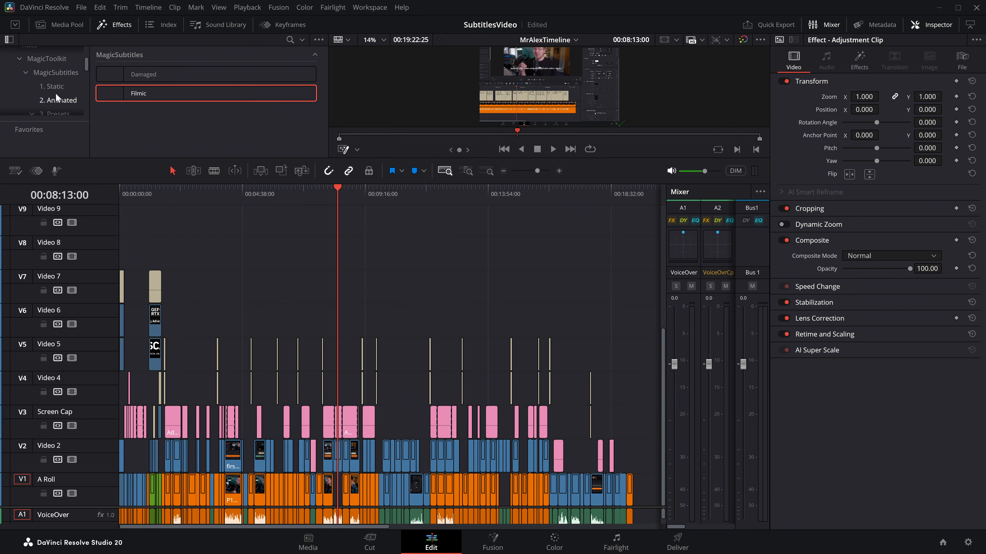
left_click(57, 86)
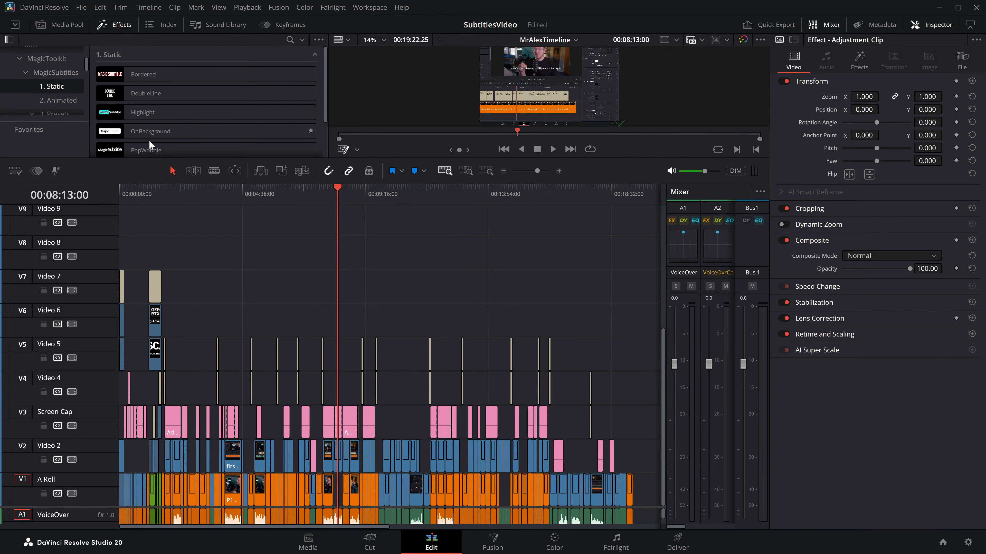
scroll(151, 141, "down", 2)
scroll(153, 143, "down", 1)
left_click_drag(144, 142, 119, 248)
left_click_drag(133, 197, 118, 194)
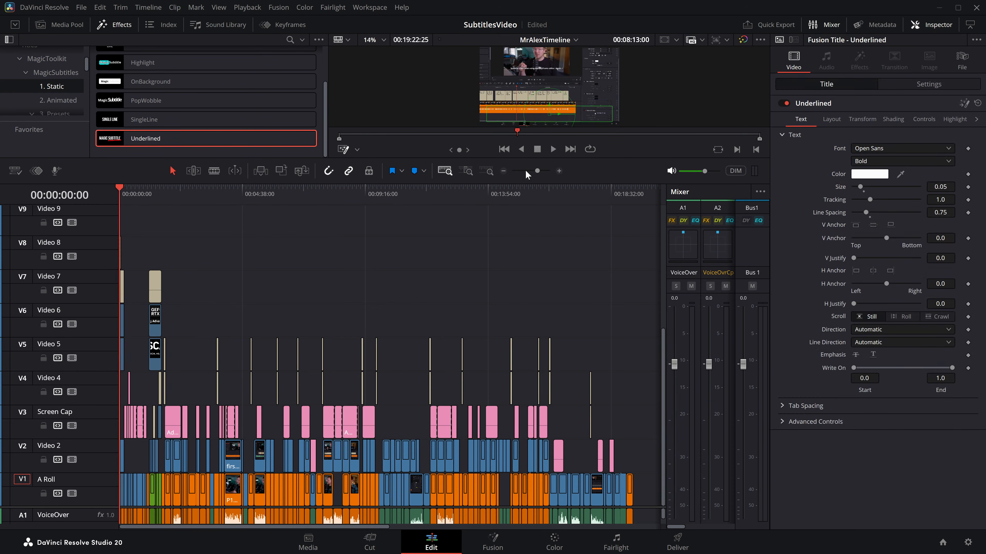
Step: Move the Underlined title from Video 8 to the start of the Video 9 track
left_click(559, 172)
left_click(504, 171)
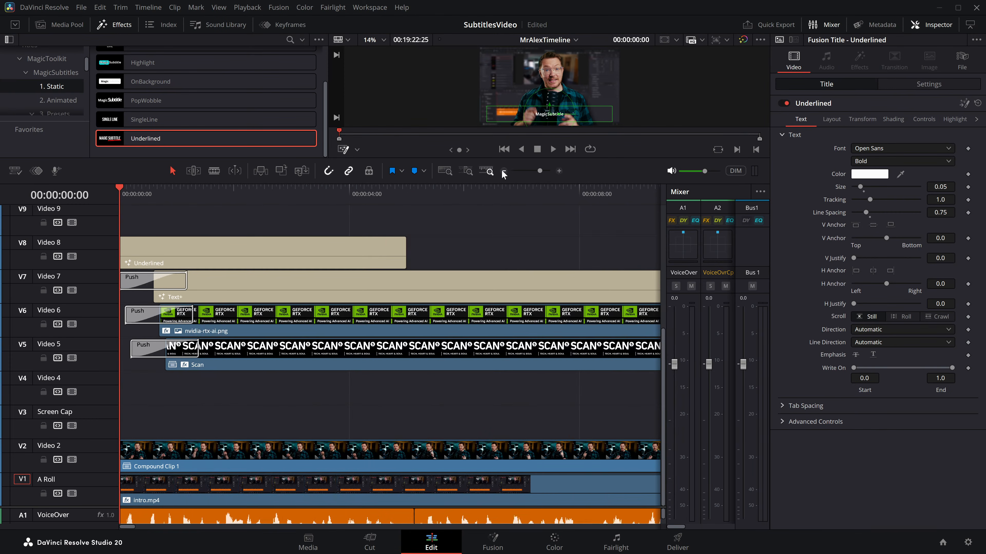
left_click(503, 171)
left_click(503, 172)
left_click(503, 171)
left_click_drag(148, 248, 148, 220)
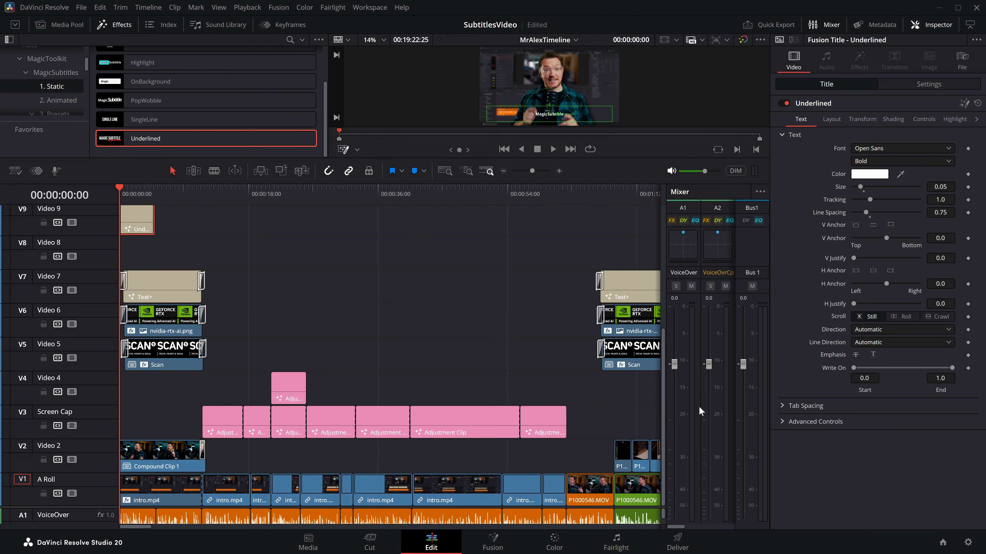
Step: Extend the Underlined title on Video 9 to the end of the last clip in the timeline
left_click_drag(154, 219, 613, 219)
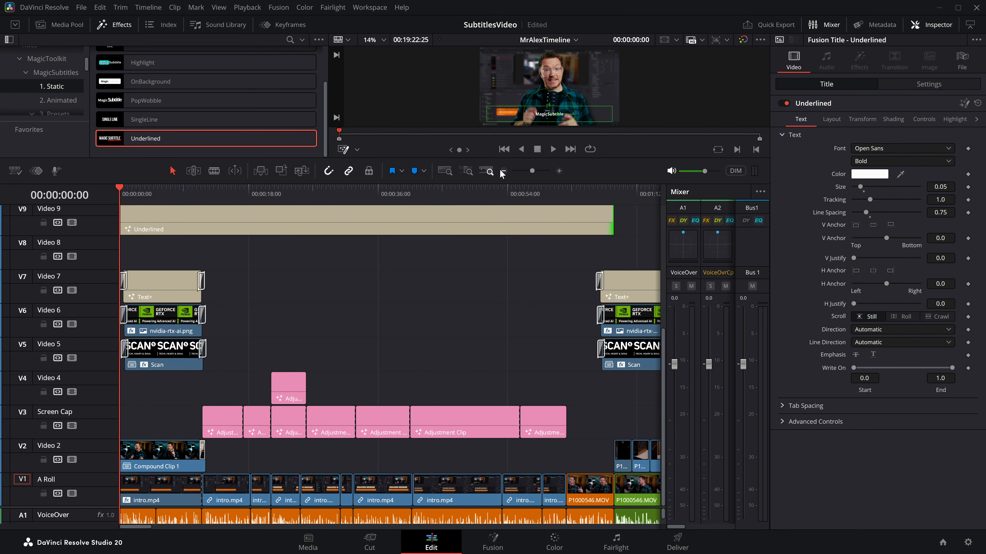
left_click(503, 171)
left_click(504, 171)
left_click(503, 171)
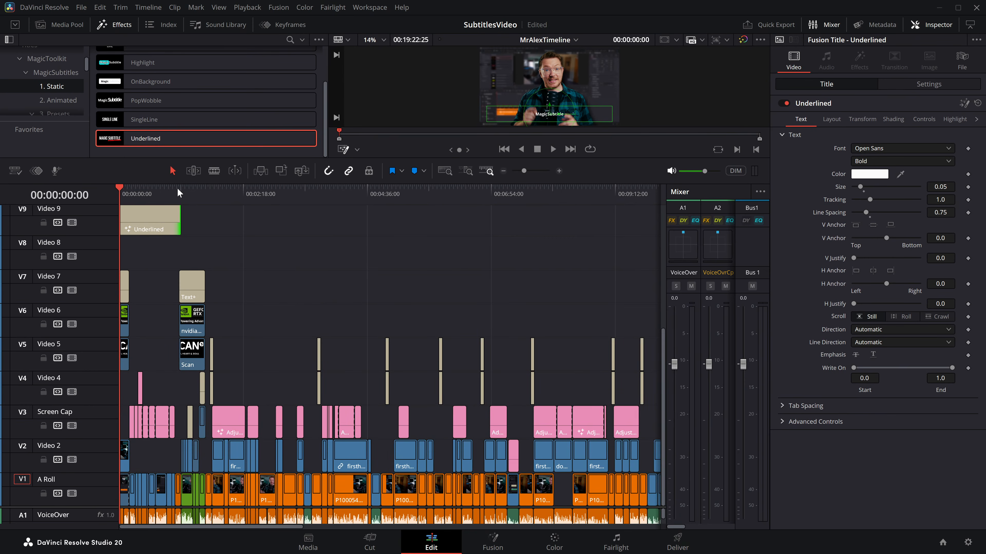
left_click(170, 190)
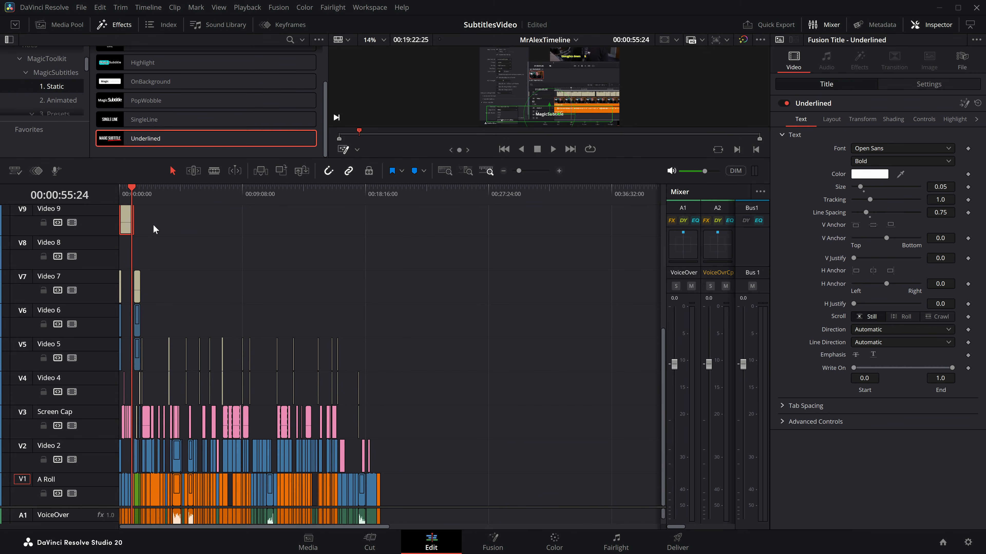
left_click_drag(131, 214, 379, 211)
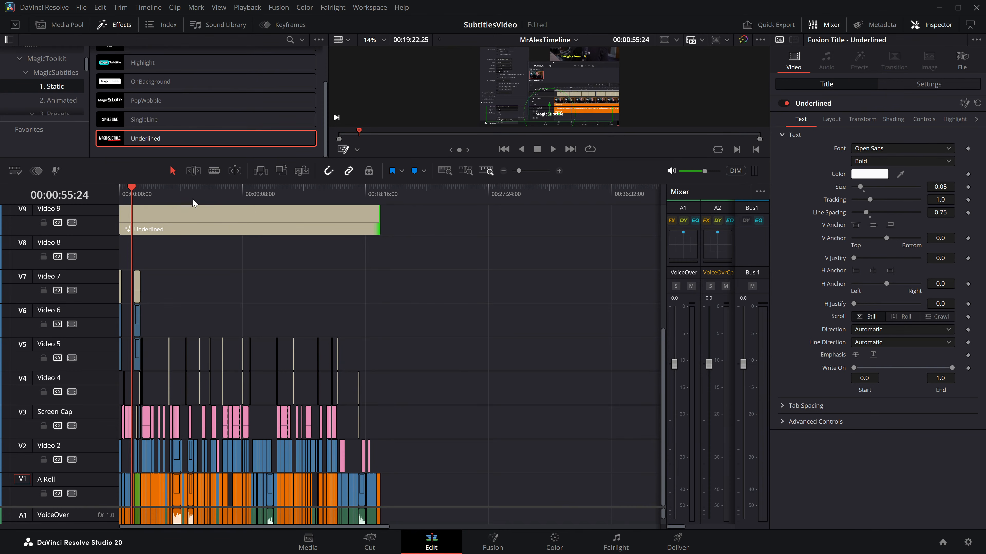
Step: Transcribe track 1 into the full-length Underlined title, with the playhead at 00:05:22:22 and an enlarged viewer
left_click(190, 198)
scroll(190, 253, "up", 1)
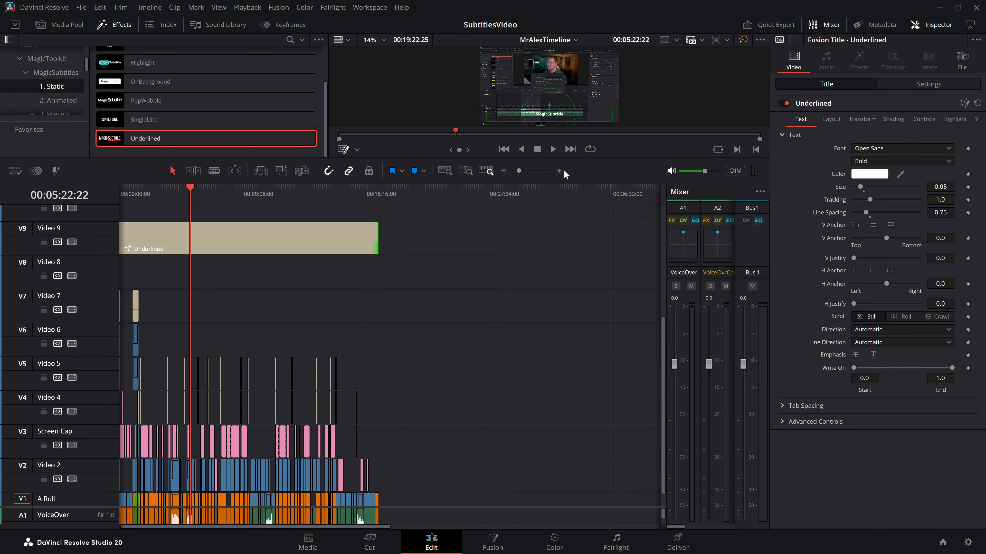
left_click(559, 171)
left_click(559, 172)
left_click(504, 172)
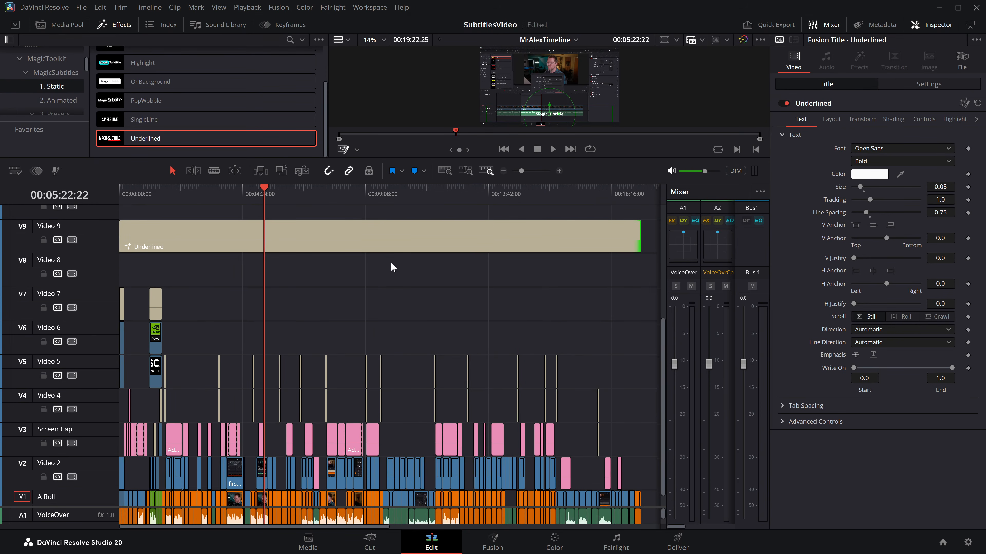
scroll(418, 282, "up", 1)
left_click(311, 251)
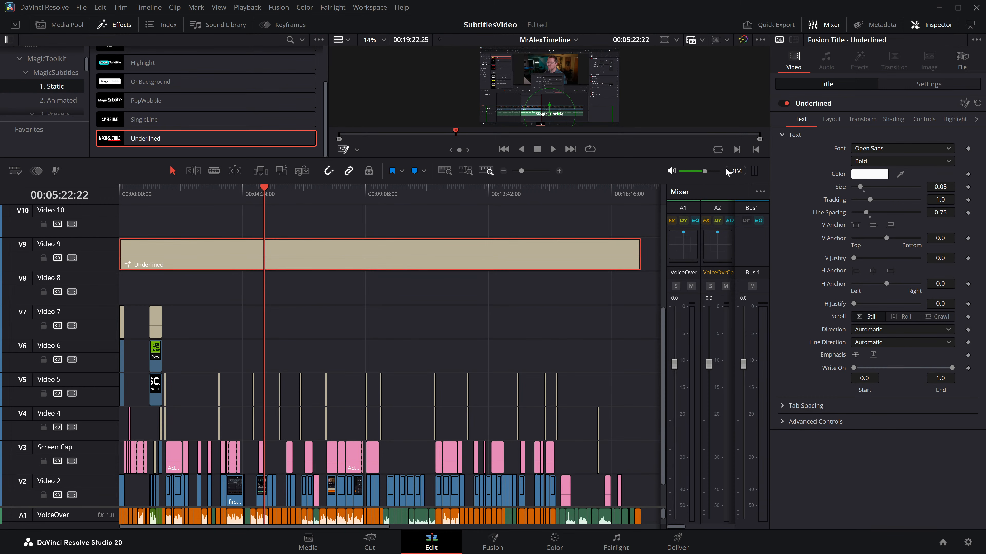
left_click(923, 119)
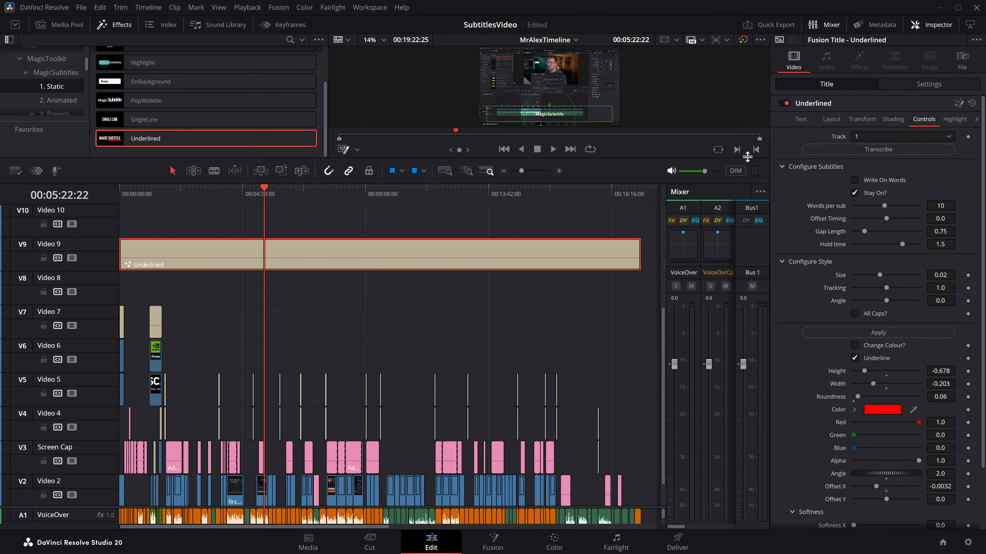
left_click_drag(601, 184, 600, 222)
scroll(471, 395, "up", 2)
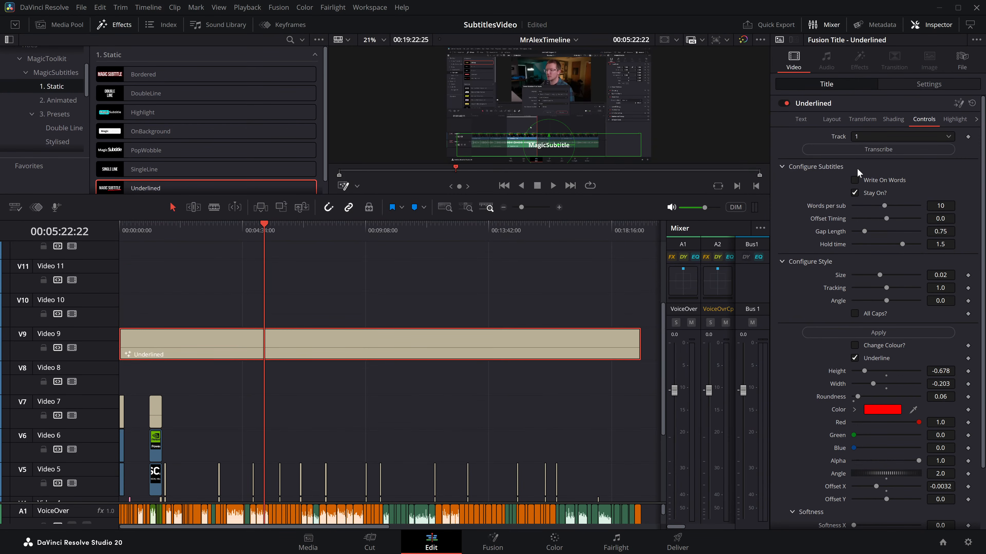
left_click(880, 151)
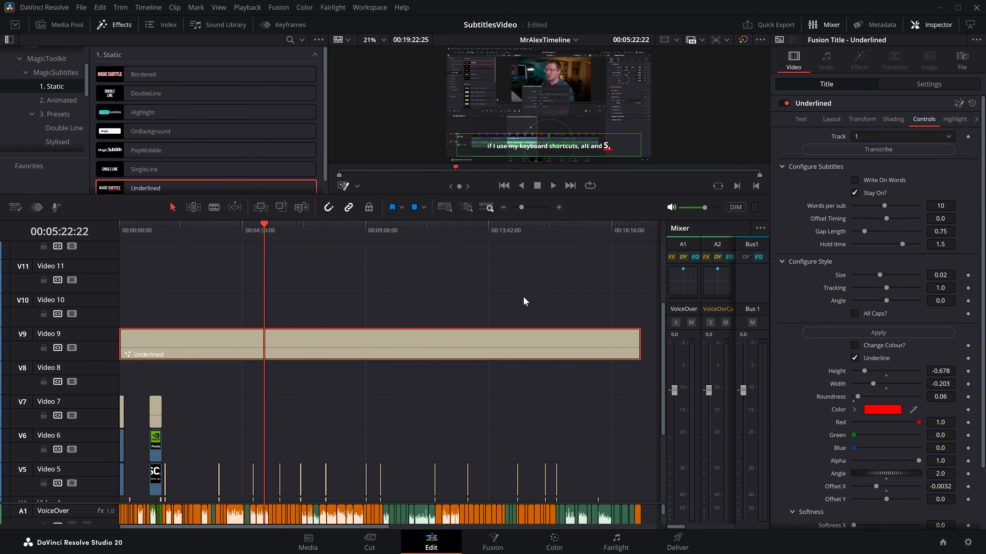
Step: Save the project and play the underlined subtitles from 00:13:50:00 to 00:13:52:12
key("ctrl+s")
left_click_drag(265, 265, 492, 227)
key("space")
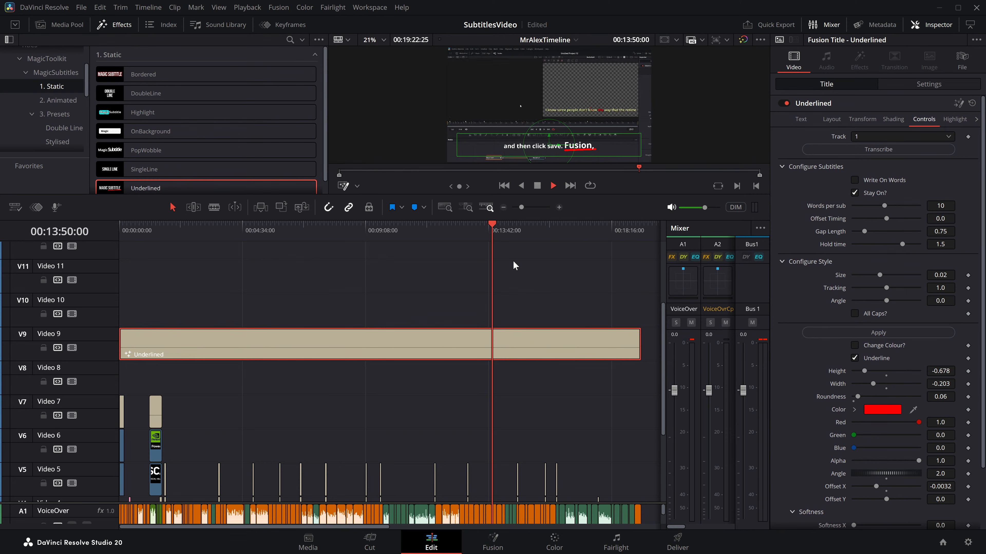
key("space")
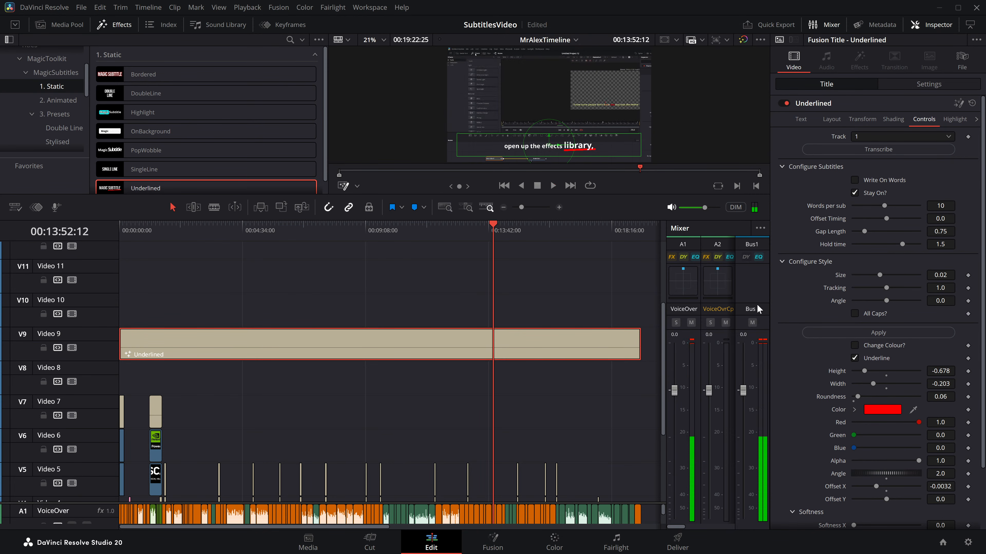
Step: Toggle All Caps on and off for the Underlined subtitles, and set their style Angle to -9.7
left_click(855, 313)
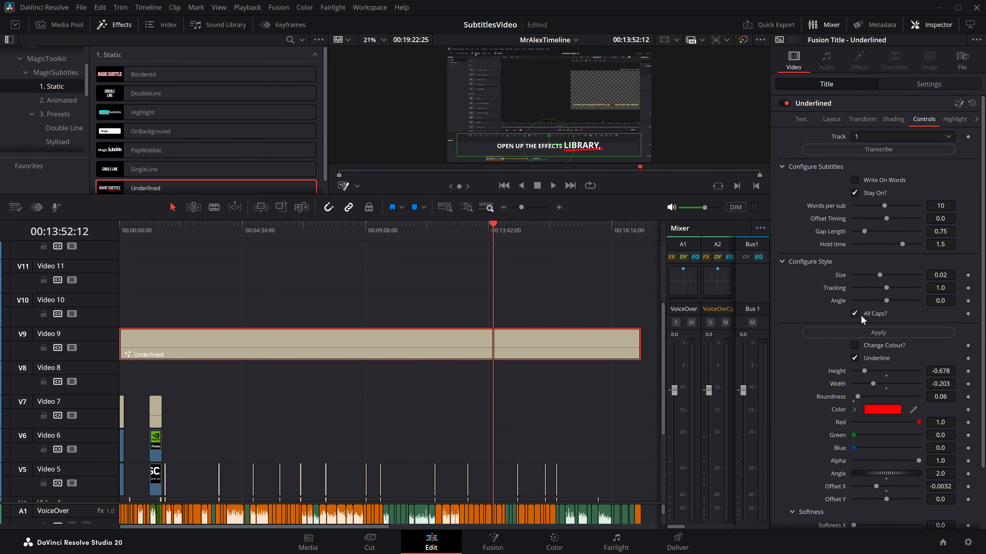
left_click(861, 314)
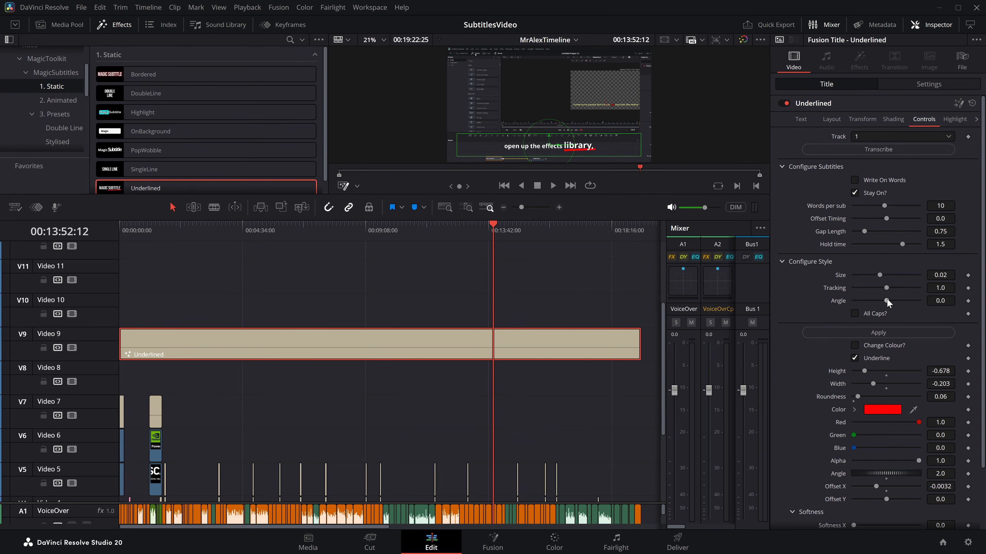
left_click_drag(887, 301, 872, 300)
key("ctrl+s")
left_click_drag(493, 225, 363, 227)
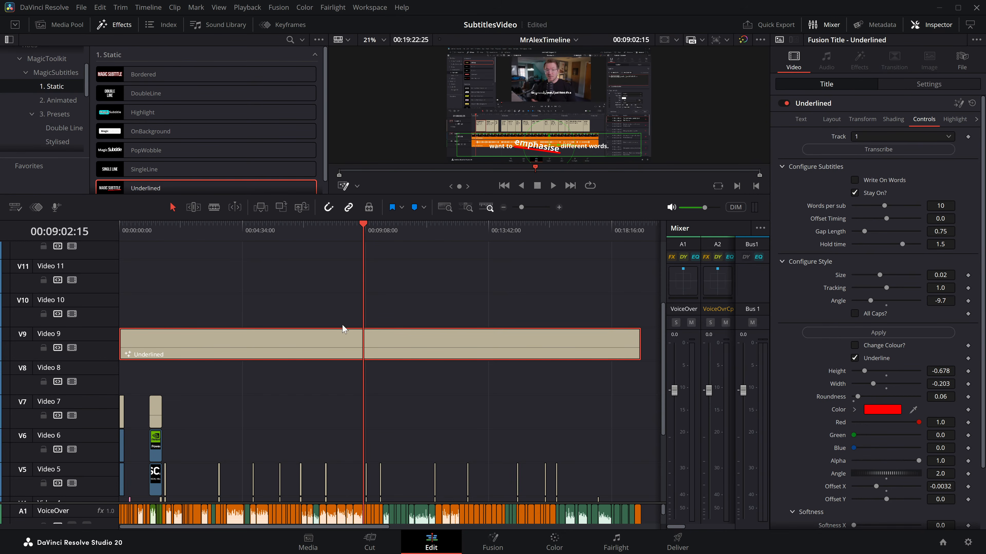
Step: Replace the Underlined title with the Glowie animated title at the start of Video 9
key("Delete")
left_click(56, 101)
left_click_drag(156, 75, 123, 345)
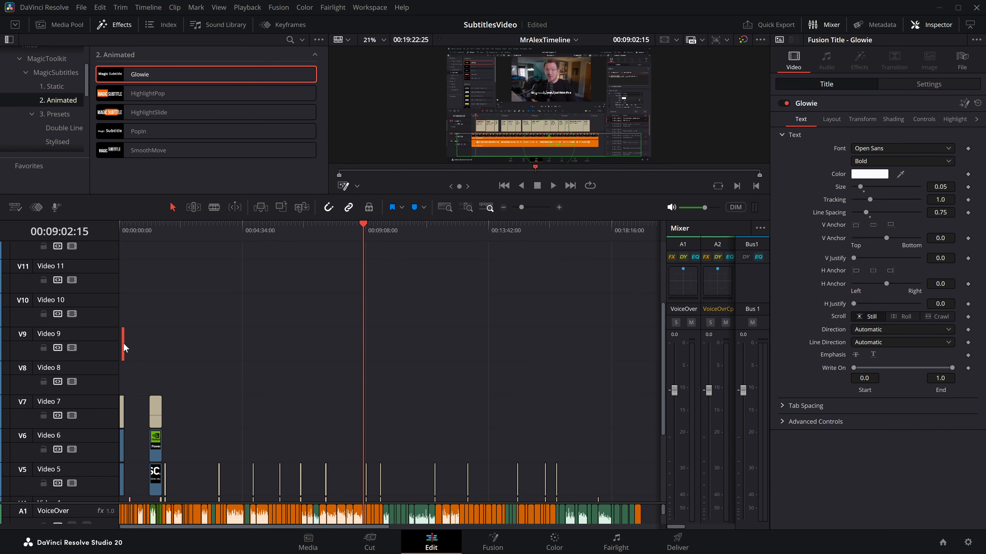
Step: Set the Glowie title's duration to about 18 minutes and extend it to the end of the timeline's clips
key("ctrl+d")
left_click(114, 263)
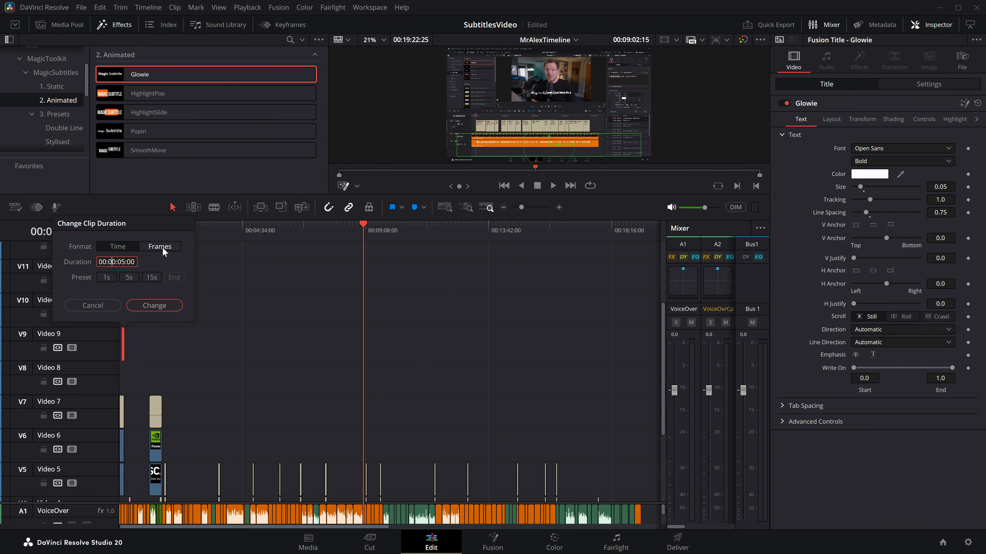
key("BackSpace")
type("18")
key("Return")
left_click_drag(601, 342, 640, 343)
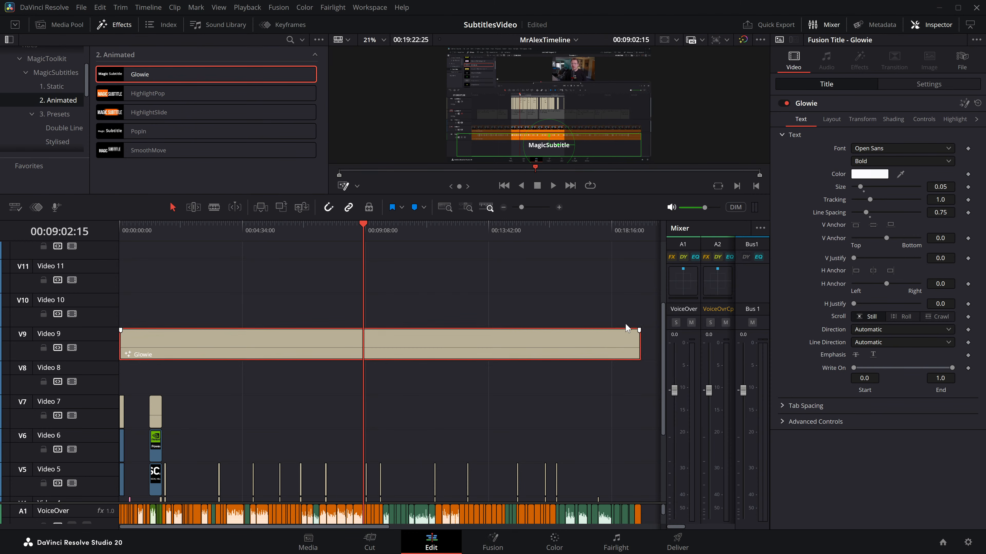
Step: Transcribe track 1 into the Glowie title and play its subtitles from 00:12:17:07 to 00:12:19:13
left_click(924, 119)
left_click(879, 151)
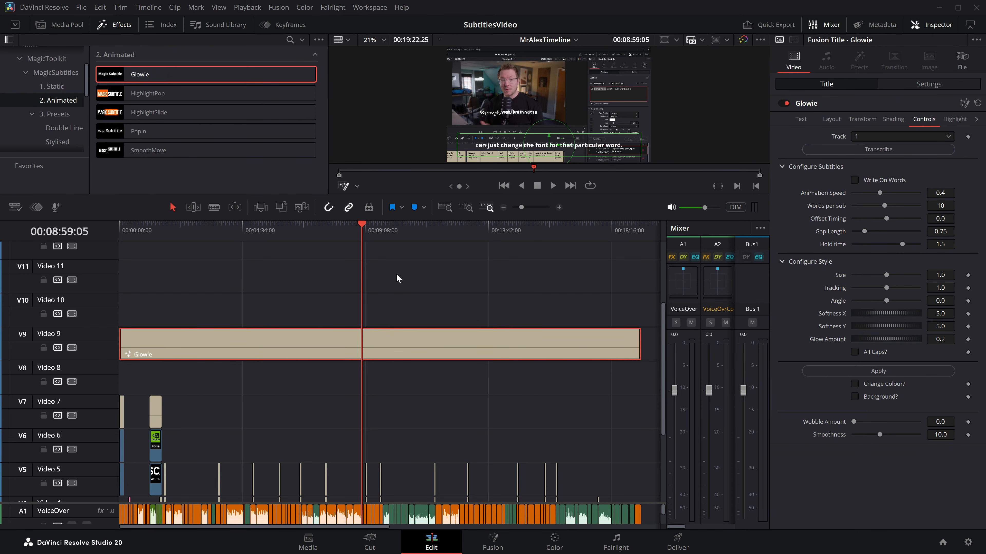
left_click_drag(442, 233, 448, 235)
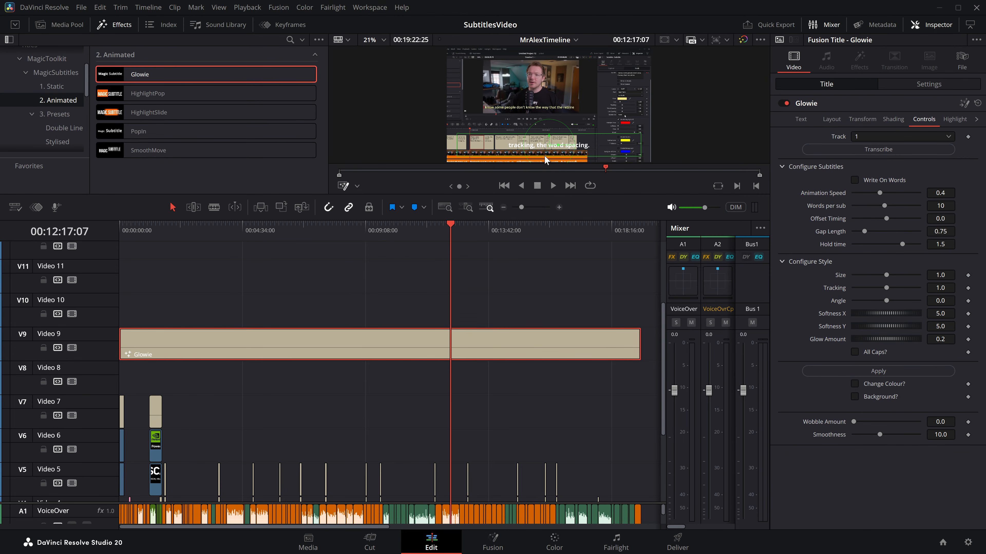
key("space")
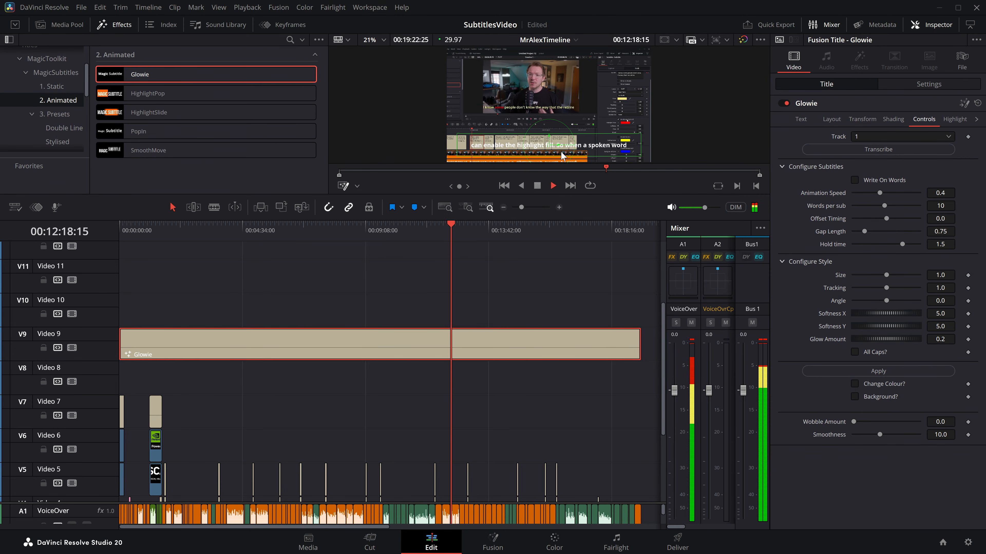
key("space")
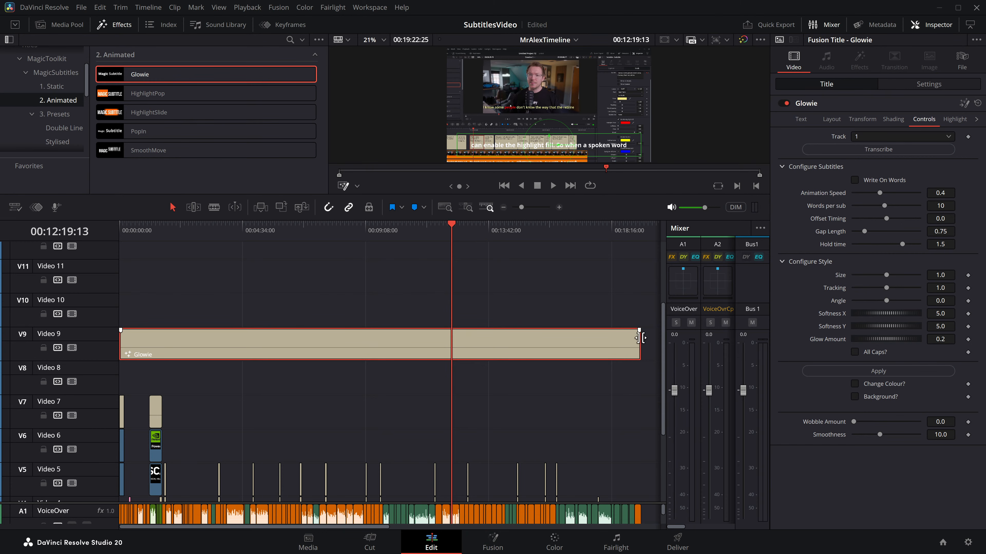
Step: Shorten the Glowie title on Video 9 to about 26 seconds and select it with the playhead at 00:00:12:09
left_click_drag(639, 344, 135, 351)
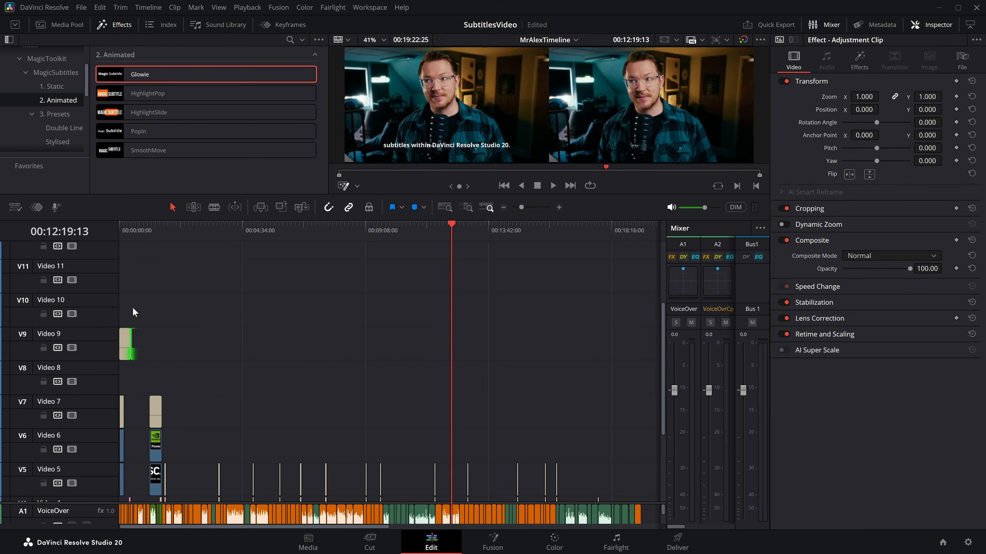
left_click(135, 228)
left_click(559, 207)
left_click(235, 344)
Step: Transcribe track 1 into the shortened Glowie title, and enable All Caps and Change Colour for its subtitles
left_click(874, 151)
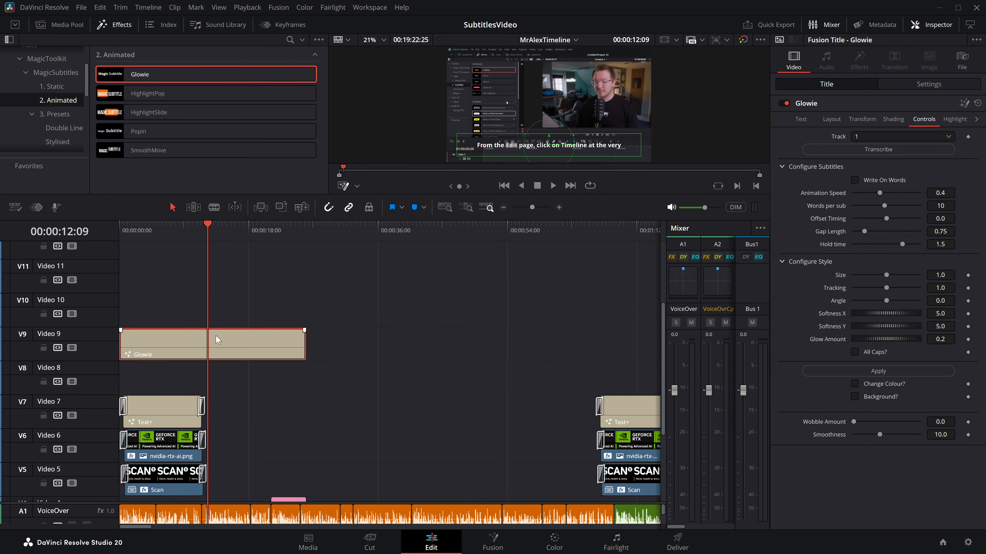
left_click(855, 353)
left_click(855, 384)
Step: Extend the Glowie title on Video 9 to about 4 minutes 50 seconds
left_click(503, 207)
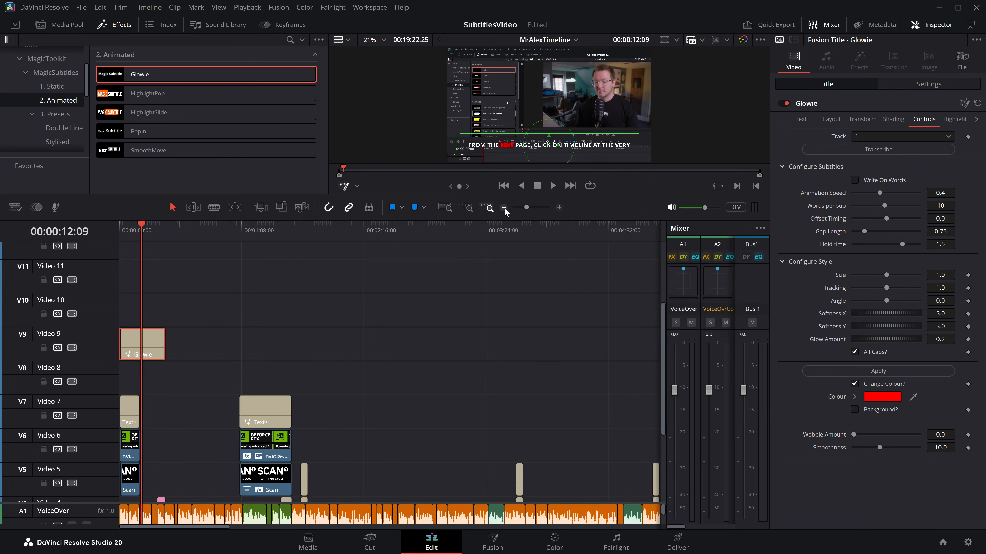
mouse_move(130, 343)
left_mouse_down()
mouse_move(204, 342)
mouse_move(132, 341)
left_mouse_up()
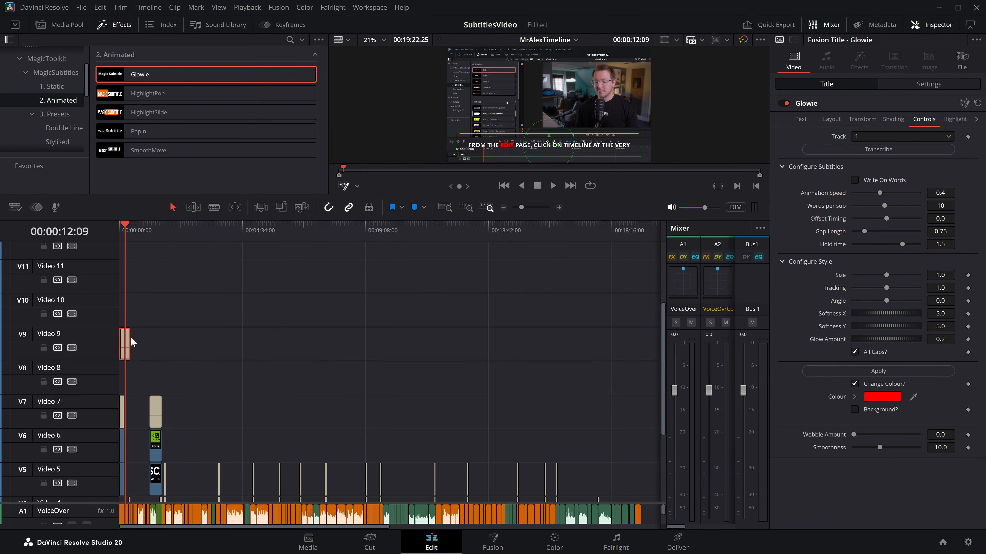
left_click(560, 208)
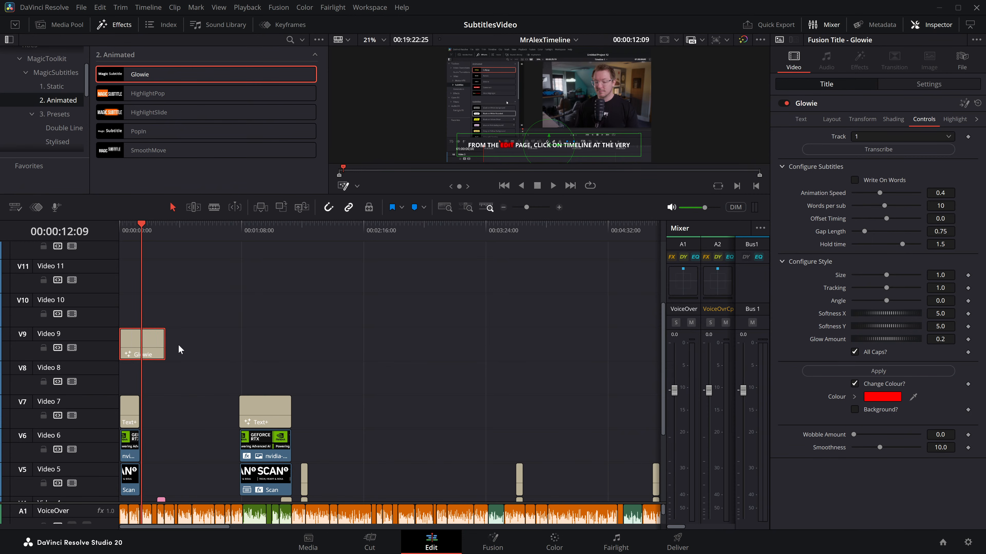
left_click_drag(165, 345, 643, 344)
left_click(469, 342)
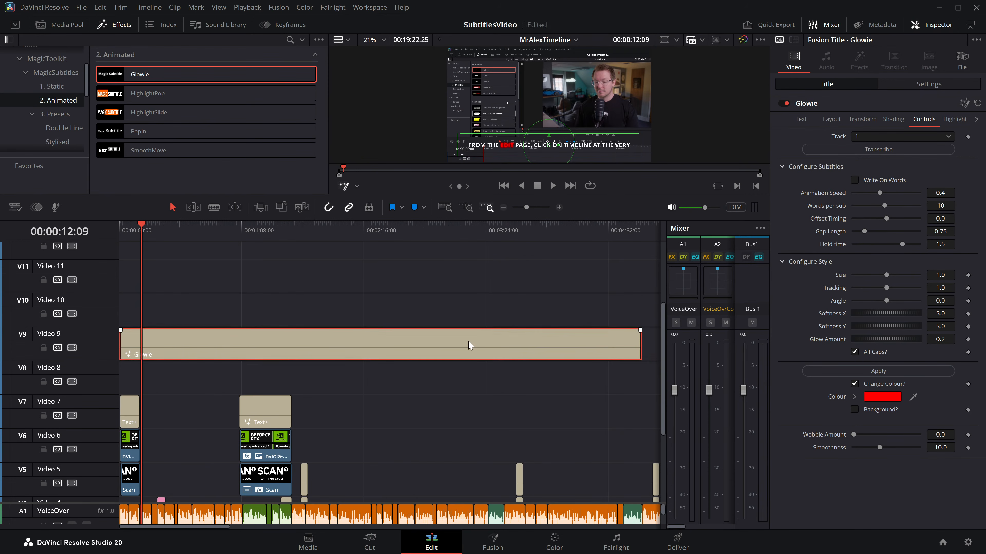
Step: Transcribe track 1 into the extended Glowie title and play its subtitles from about 00:03:11 to 00:03:12:12
left_click(900, 150)
left_click(461, 228)
key("space")
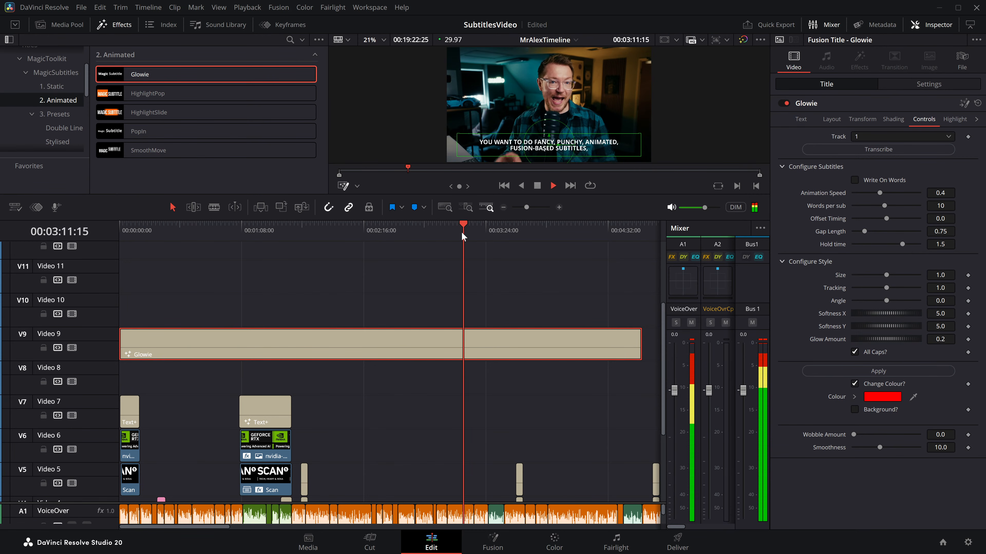
key("space")
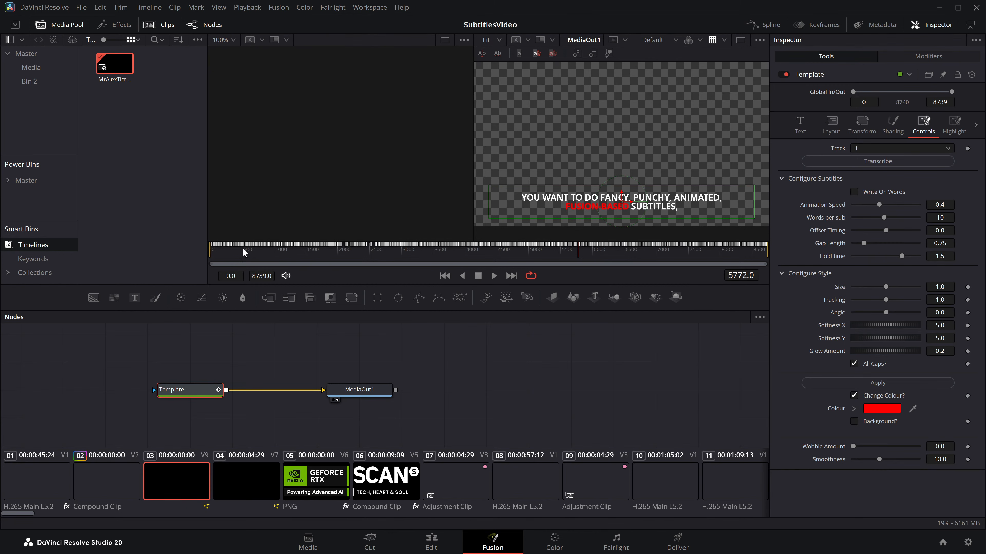
Step: Inspect the Glowie title's composition in Fusion, and delete the title from Video 9 of the edit timeline
left_click_drag(243, 252, 325, 252)
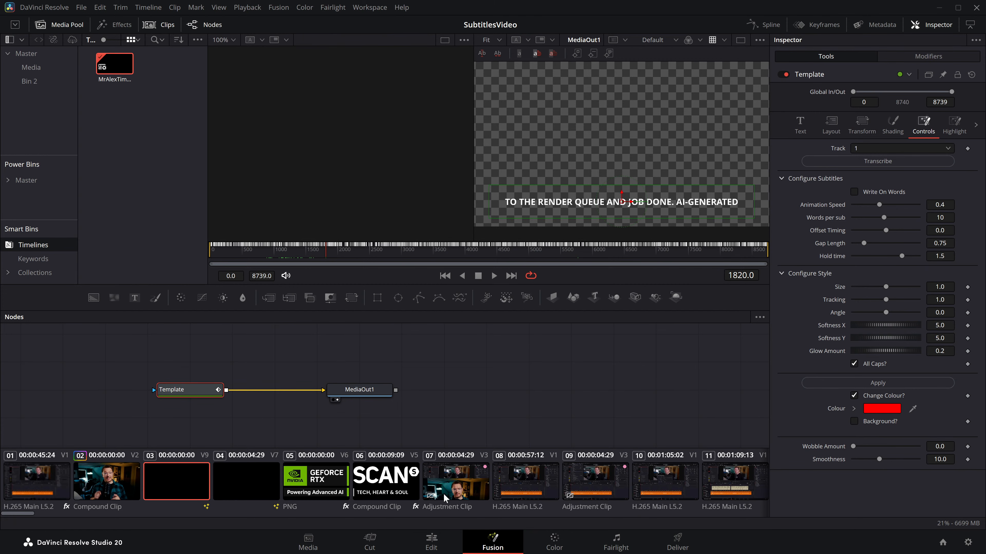
left_click(431, 542)
key("Delete")
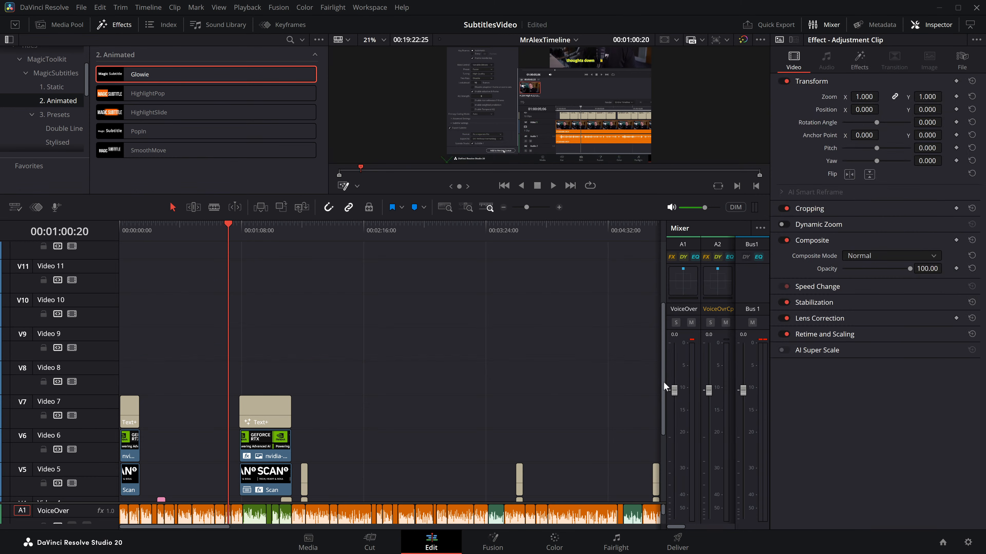
Step: Return the playhead to 00:00:00:00 and browse the MagicSubtitles presets in the Double Line and Stylised categories
left_click(558, 208)
left_click_drag(335, 233, 105, 232)
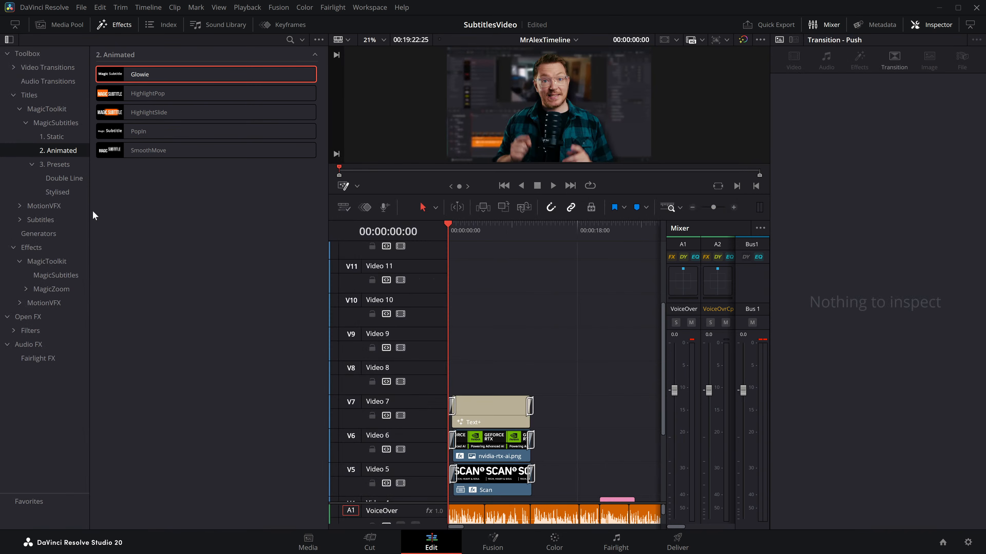
left_click(58, 165)
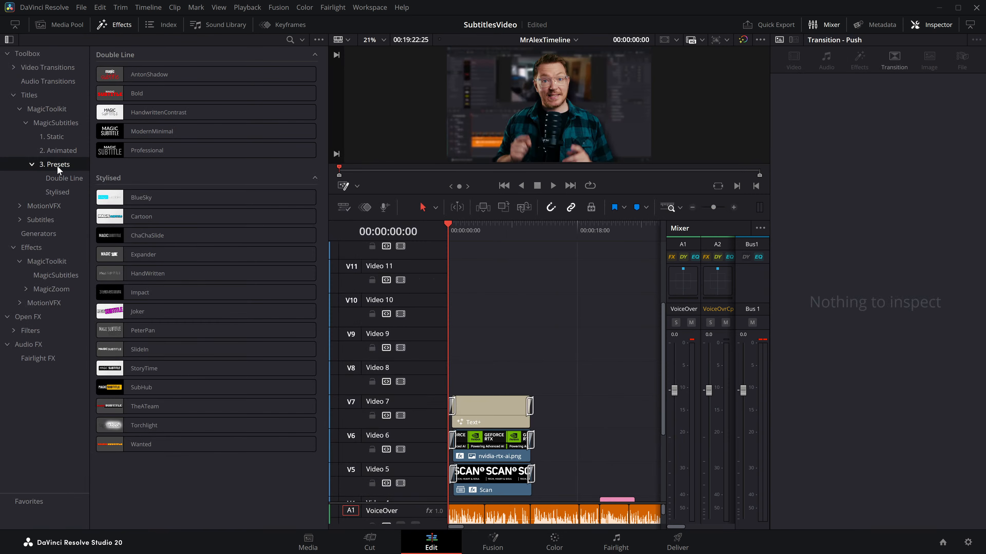
left_click(59, 175)
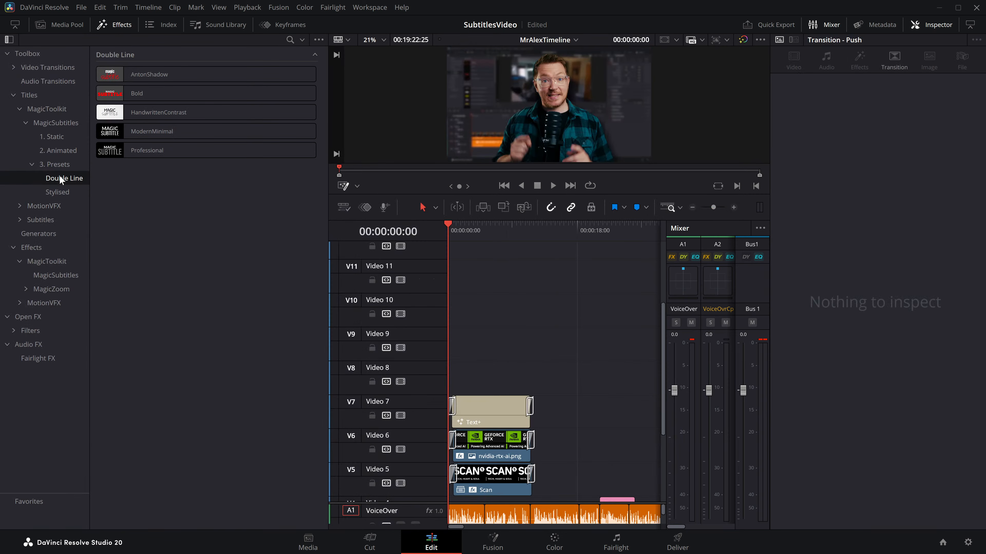
left_click(62, 189)
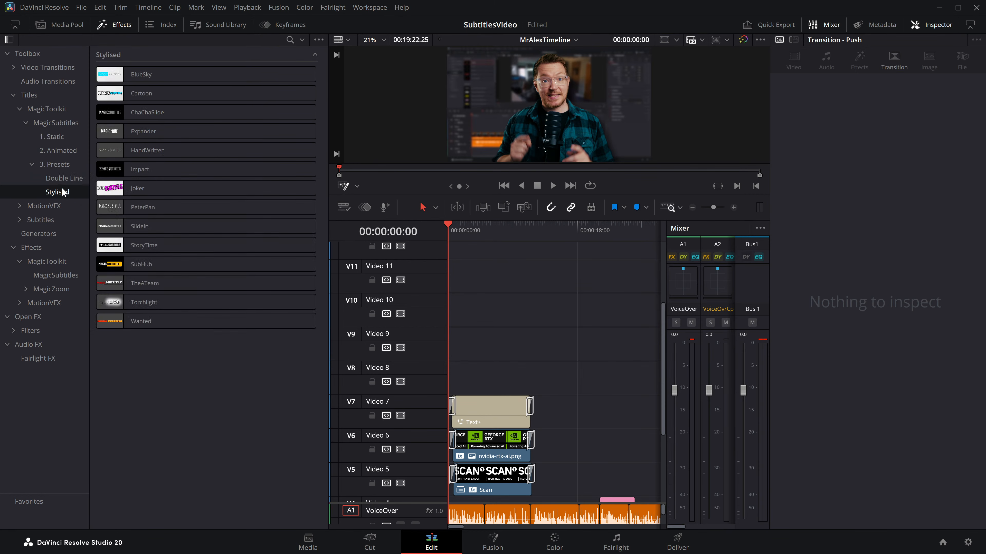
scroll(502, 309, "right", 5)
left_click_drag(329, 216, 204, 215)
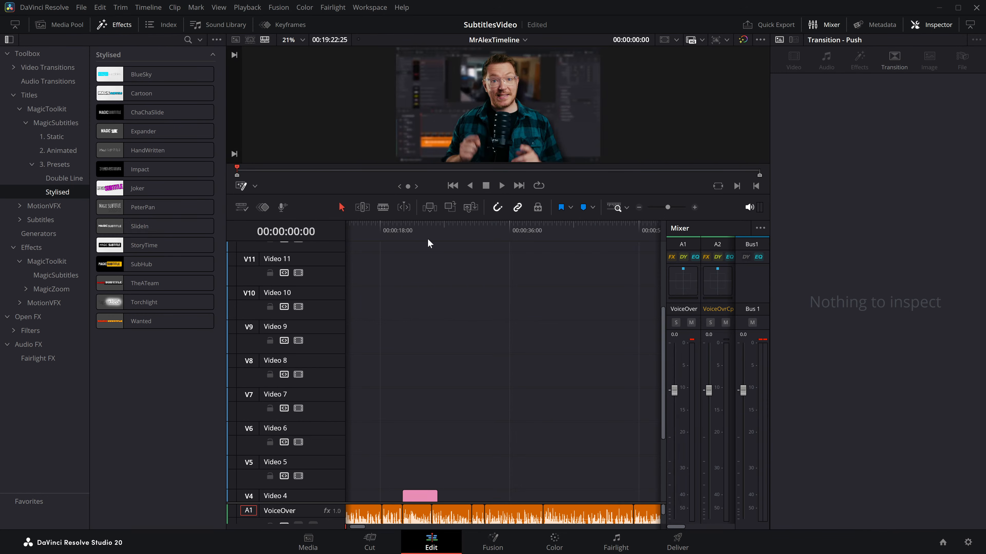
Step: Place the Stylised BlueSky title on Video 5 at a length of about 29 seconds and enlarge the viewer
scroll(447, 292, "down", 4)
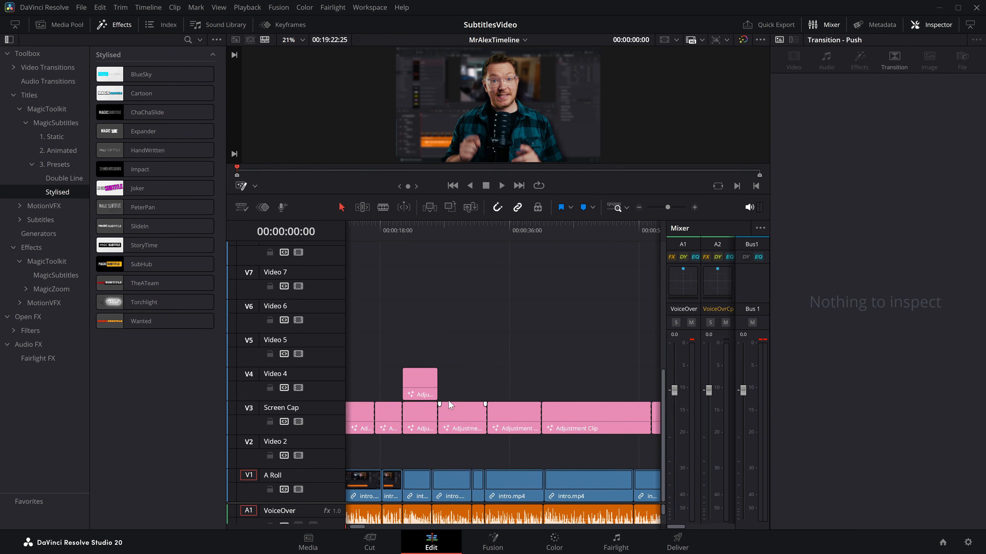
scroll(486, 320, "up", 2)
left_click_drag(141, 74, 419, 343)
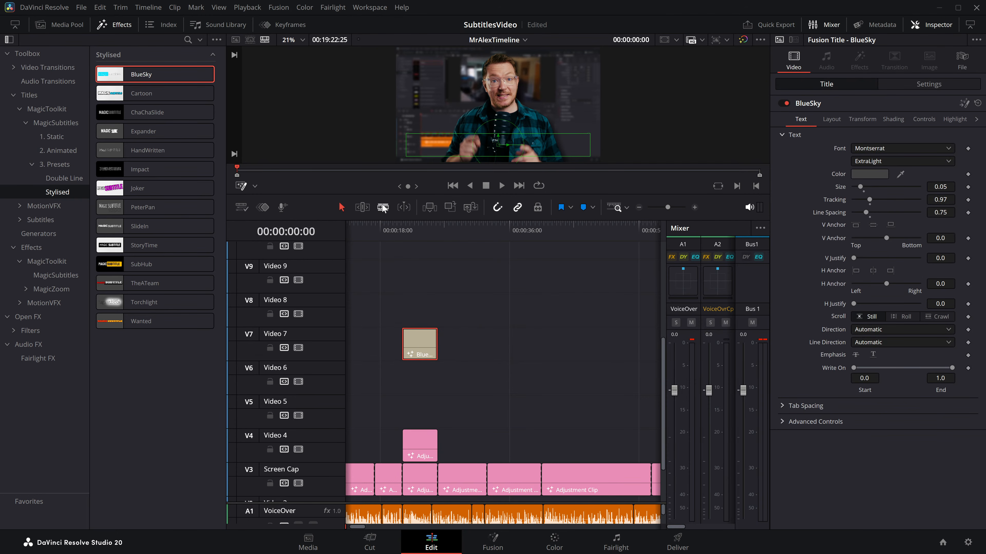
left_click_drag(361, 195, 361, 302)
left_click_drag(416, 361, 473, 422)
left_click_drag(547, 401, 587, 381)
left_click(548, 379)
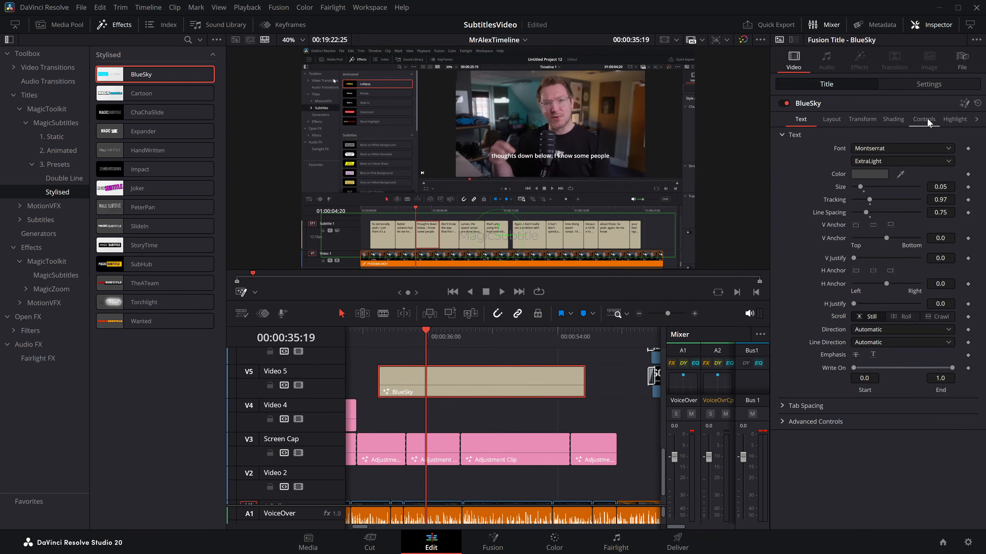
Step: Transcribe track 1 into the BlueSky title and play its subtitles up to 00:00:44:20
left_click(925, 120)
left_click_drag(408, 339, 477, 341)
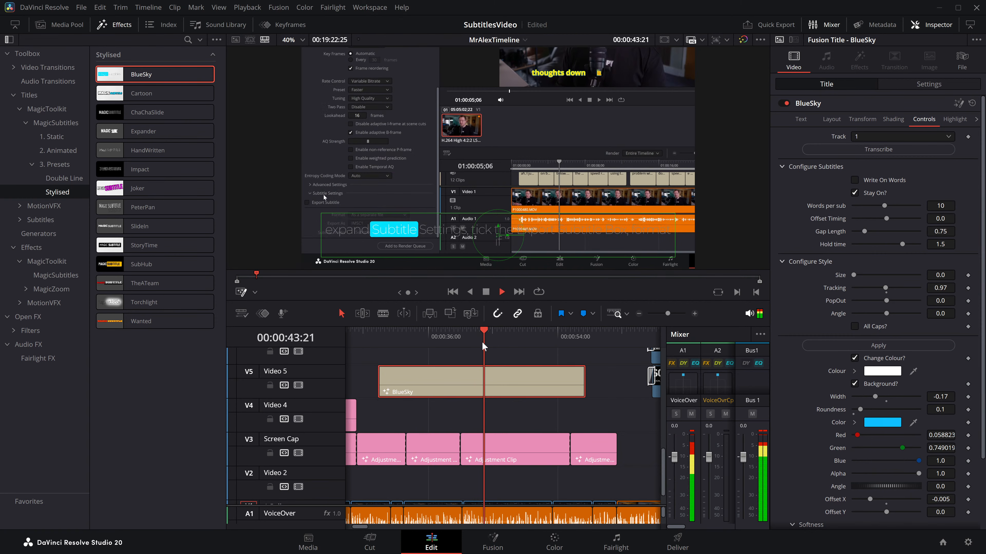
key("space")
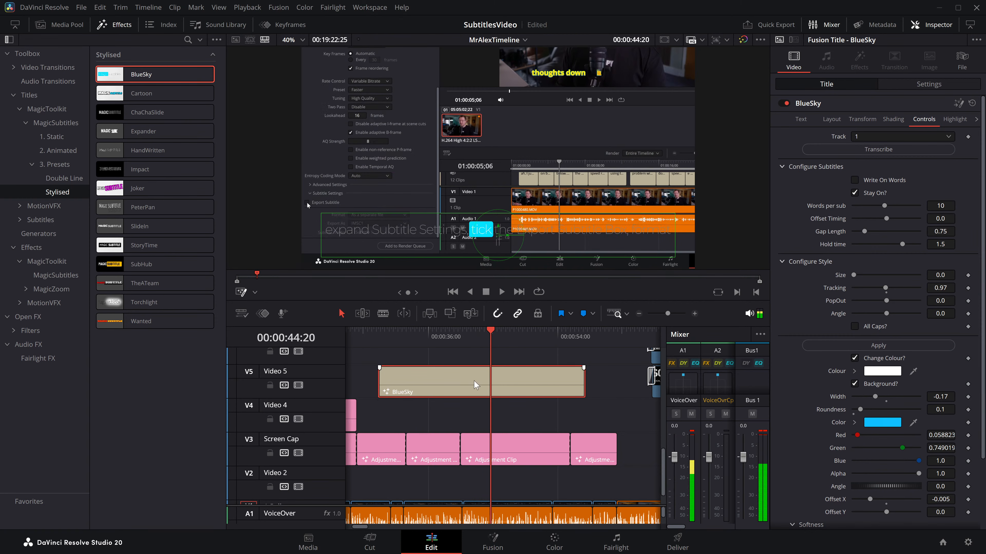
Step: Replace BlueSky on Video 5 with a Cartoon title about 21 seconds long and play its transcription of track 1 from 00:00:44:20
key("Delete")
left_click_drag(155, 93, 462, 381)
left_click(923, 119)
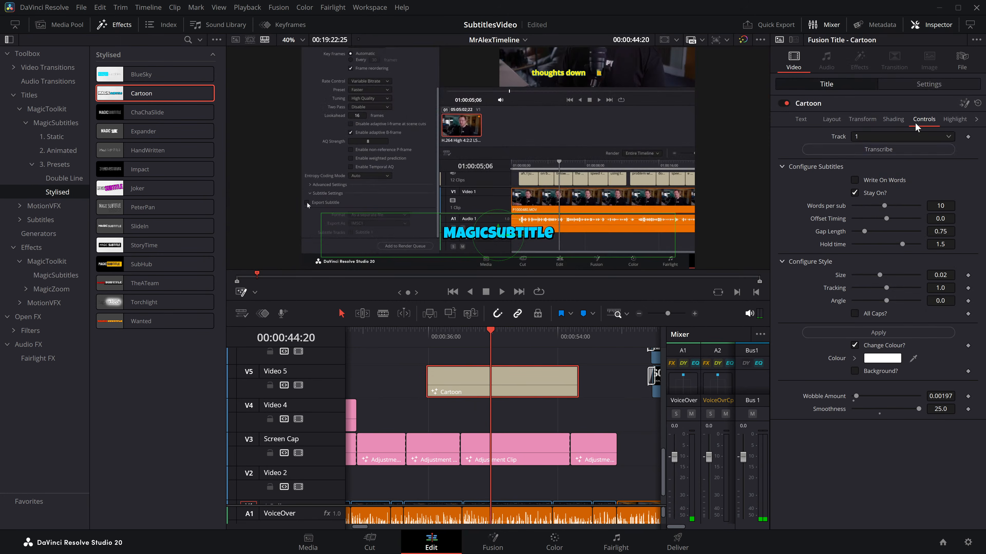
left_click(885, 152)
key("space")
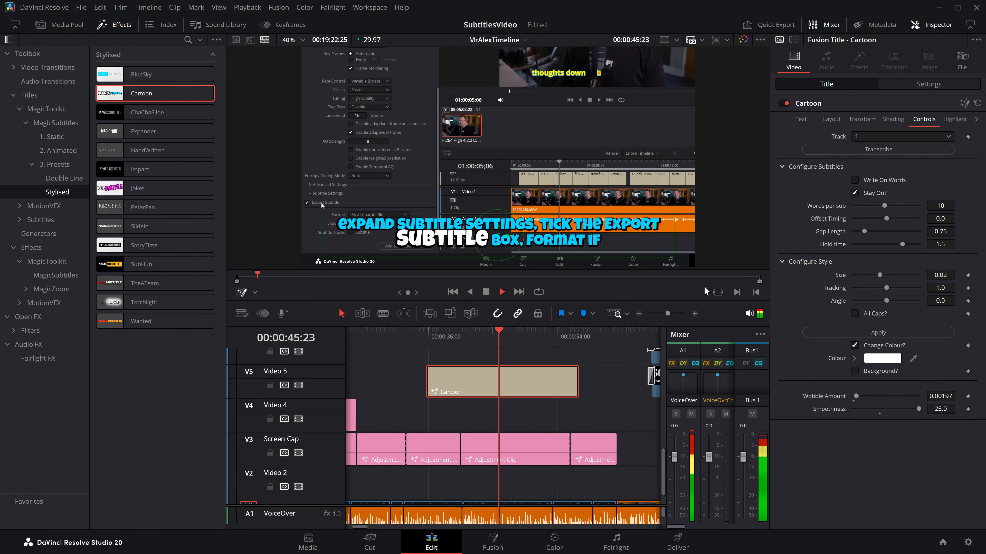
key("space")
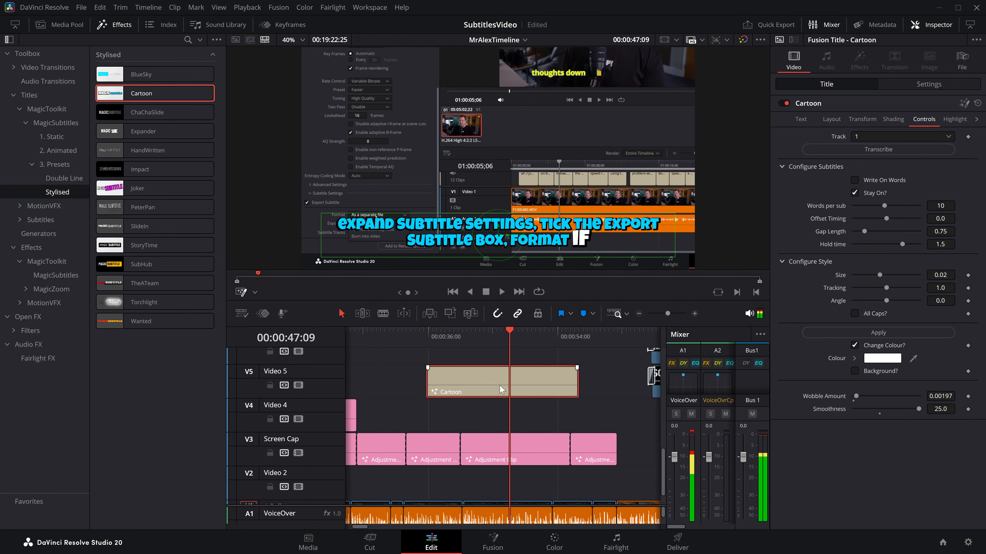
Step: Replace Cartoon on Video 5 with a ChaChaSlide title about 25 seconds long and play its transcription of track 1 from 00:00:47:09
key("Delete")
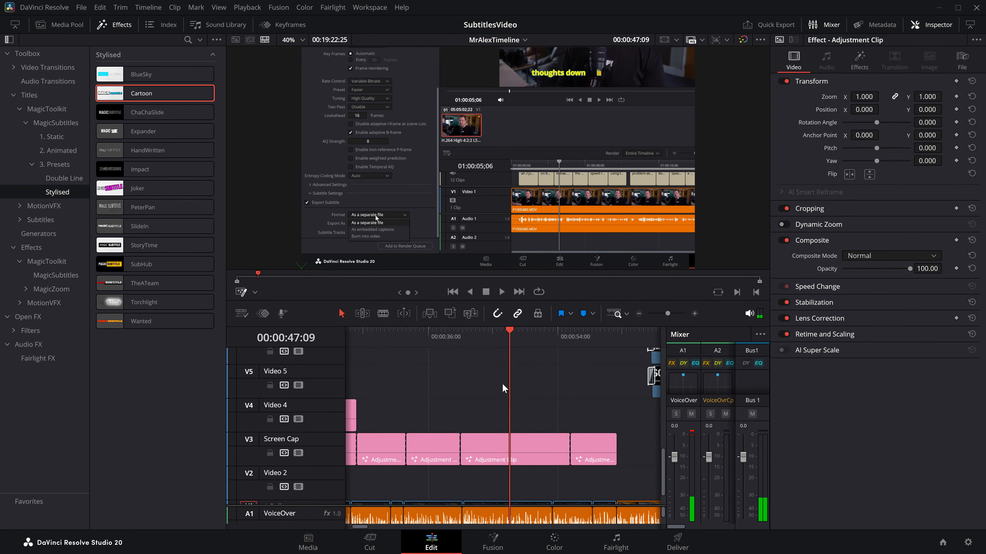
left_click_drag(155, 114, 585, 376)
left_click(526, 377)
left_click(928, 121)
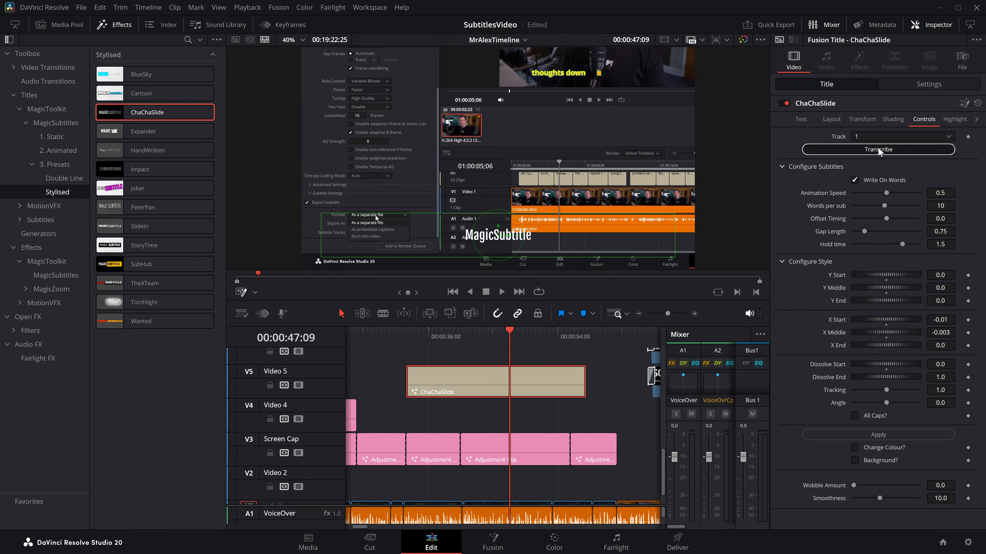
key("space")
key("space")
Step: Replace ChaChaSlide on Video 5 with an Expander title about 27 seconds long and play its transcription of track 1 up to 00:00:57:08
key("Delete")
left_click_drag(147, 131, 605, 391)
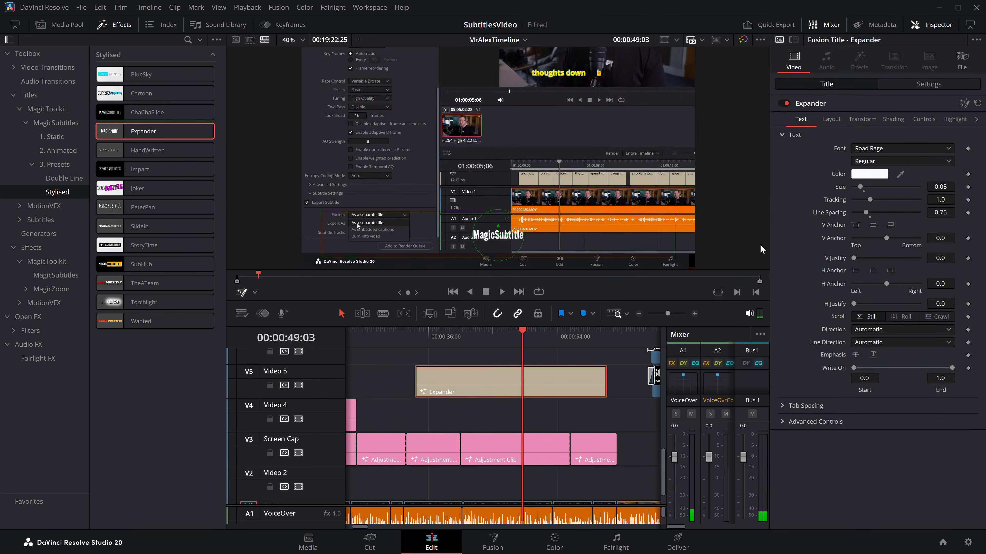
left_click(923, 120)
key("space")
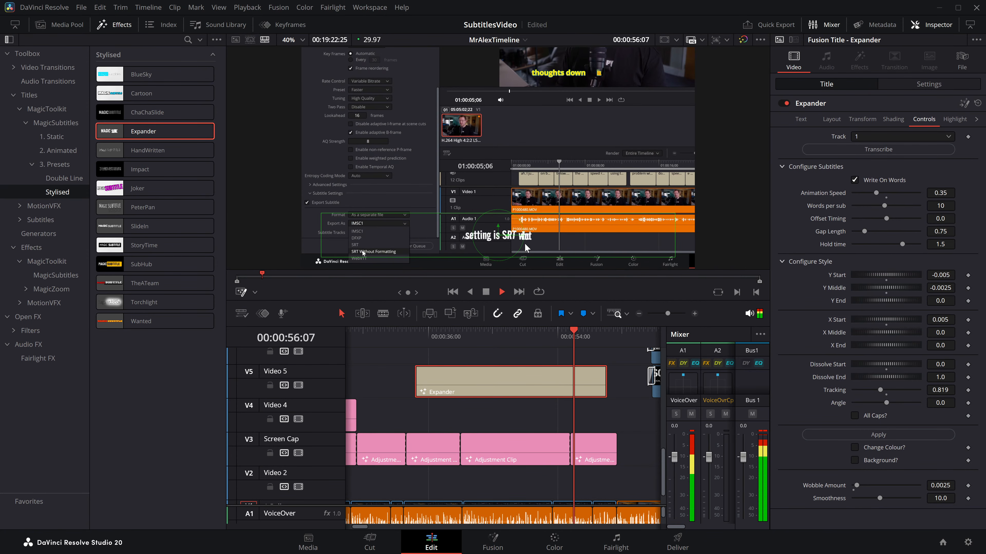
scroll(521, 252, "up", 2)
scroll(522, 252, "up", 1)
key("space")
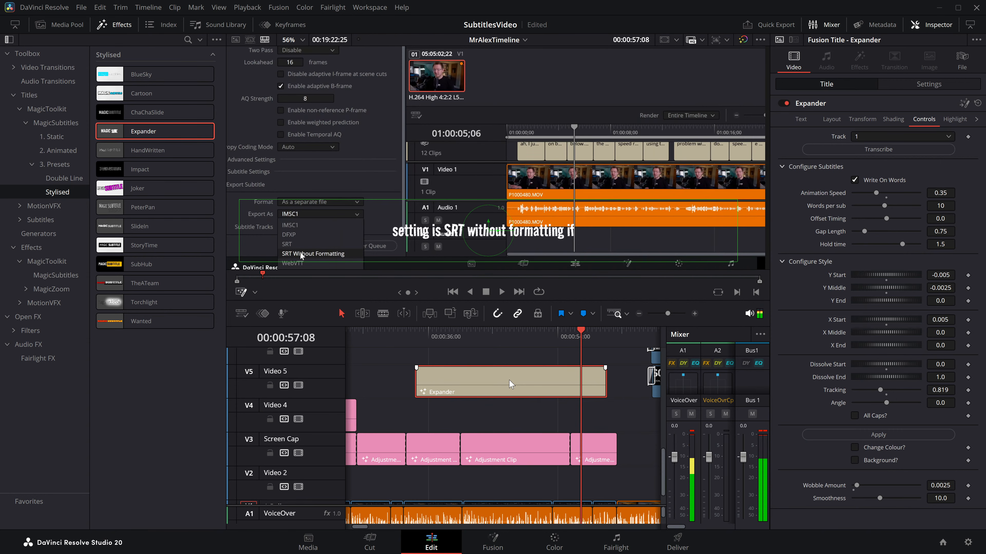
Step: Replace Expander on Video 5 with a HandWritten title about 30 seconds long and play its transcription of track 1 from 00:00:47:17
key("Delete")
left_click_drag(148, 150, 588, 374)
left_click(511, 331)
left_click(511, 371)
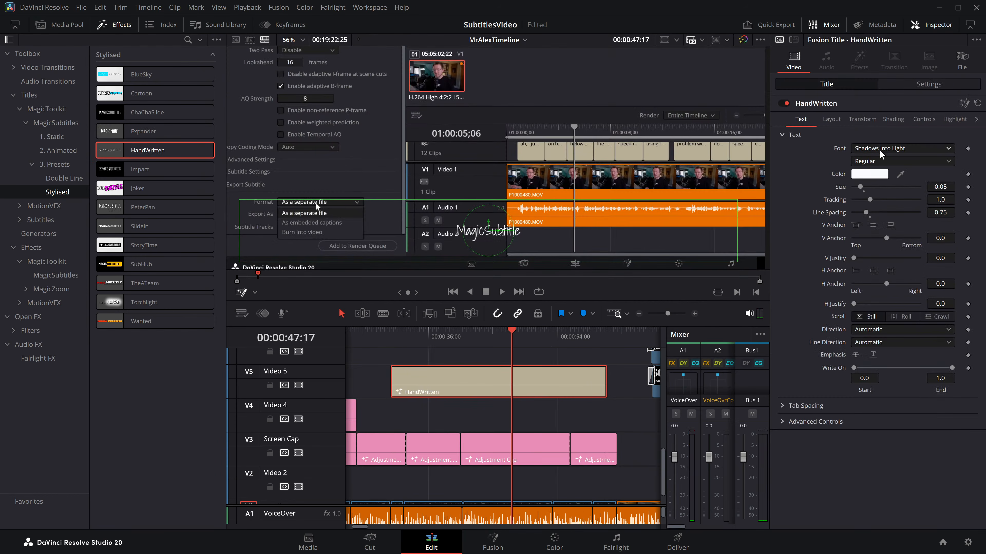
left_click(923, 119)
key("space")
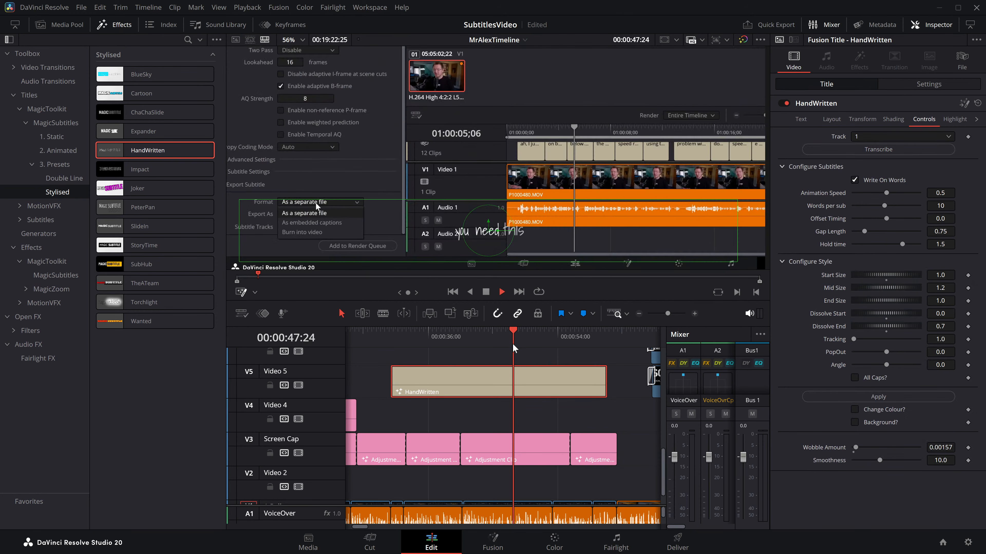
key("space")
Step: Replace HandWritten on Video 5 with an Impact title about 29 seconds long and play its transcription of track 1 from 00:00:48:16
key("BackSpace")
left_click_drag(124, 171, 397, 379)
left_click_drag(426, 382, 598, 381)
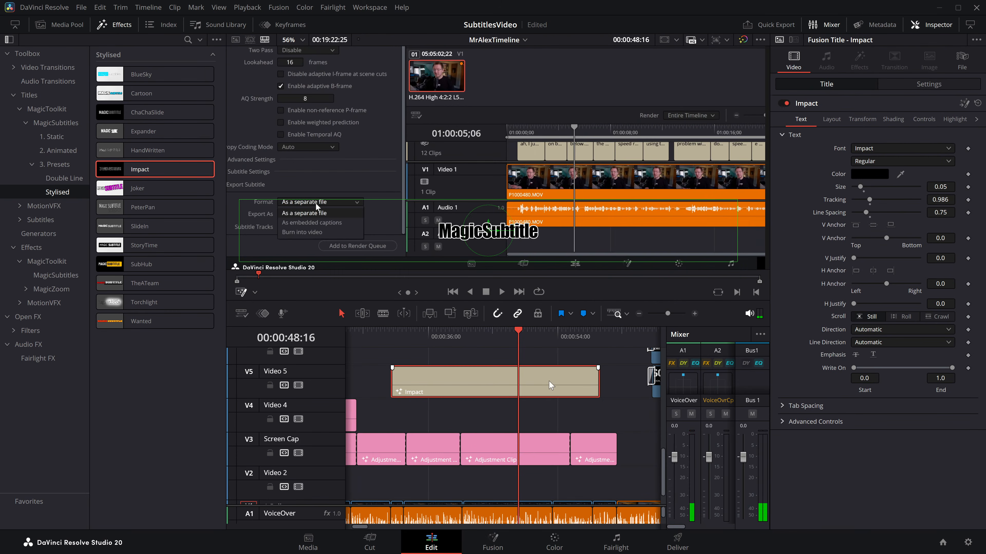
left_click(924, 119)
left_click(897, 154)
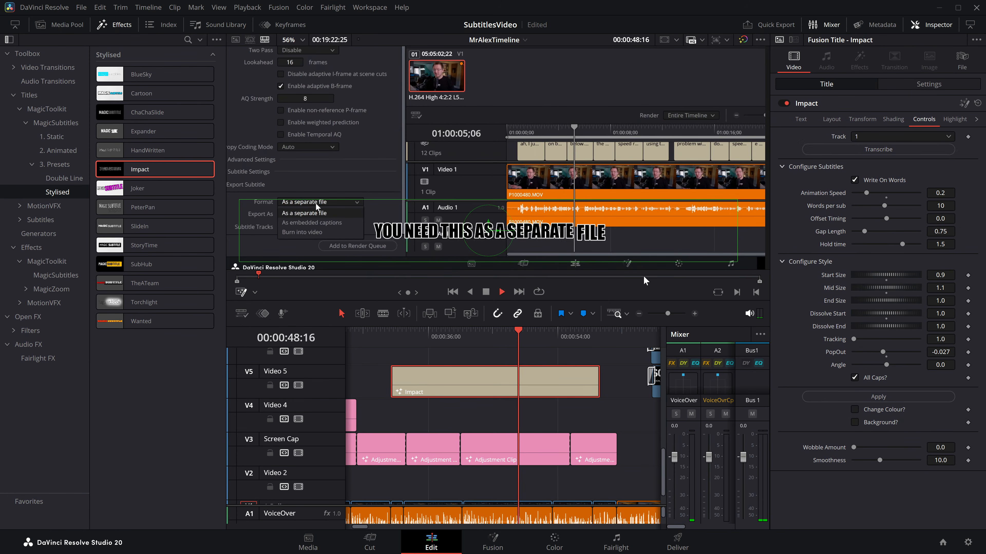
key("space")
key("space")
Step: Replace Impact on Video 5 with a Joker title about 24 seconds long and play its transcription of track 1 from 00:00:49:09
key("BackSpace")
left_click_drag(136, 188, 418, 378)
left_click_drag(458, 381, 591, 382)
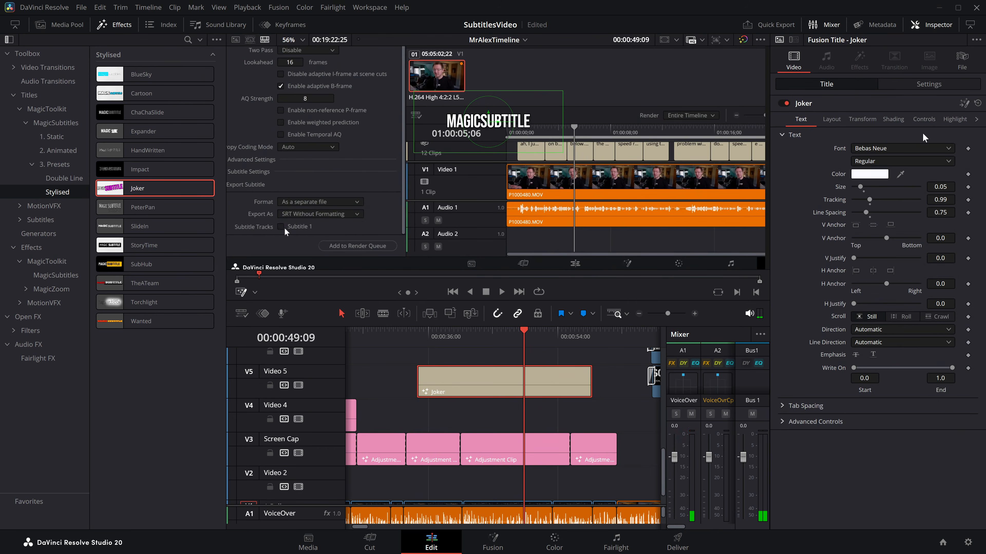
left_click(924, 119)
key("space")
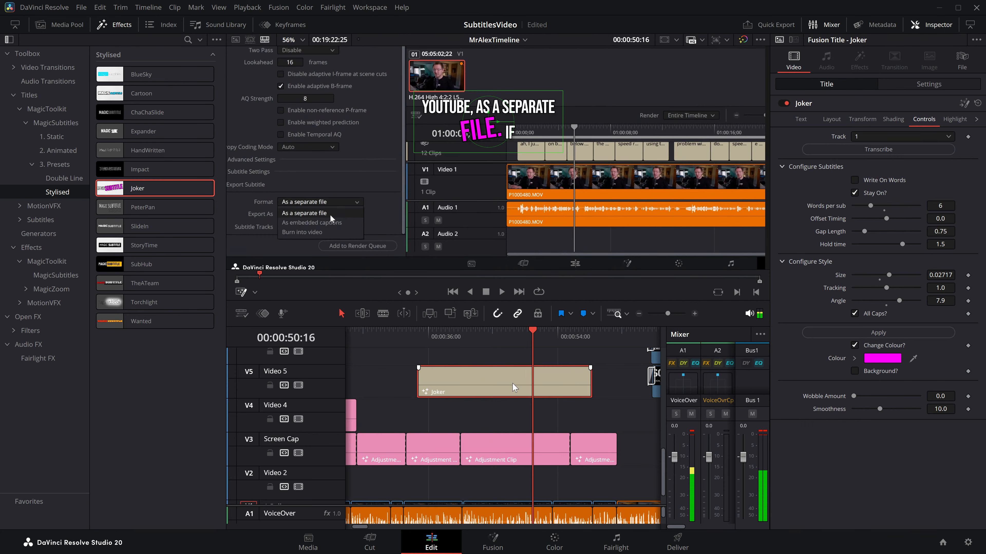
Step: Replace Joker on Video 5 with a PeterPan title about 24 seconds long and play its transcription of track 1 up to 00:00:39:02
key("Delete")
left_click_drag(117, 213, 405, 383)
left_click(922, 120)
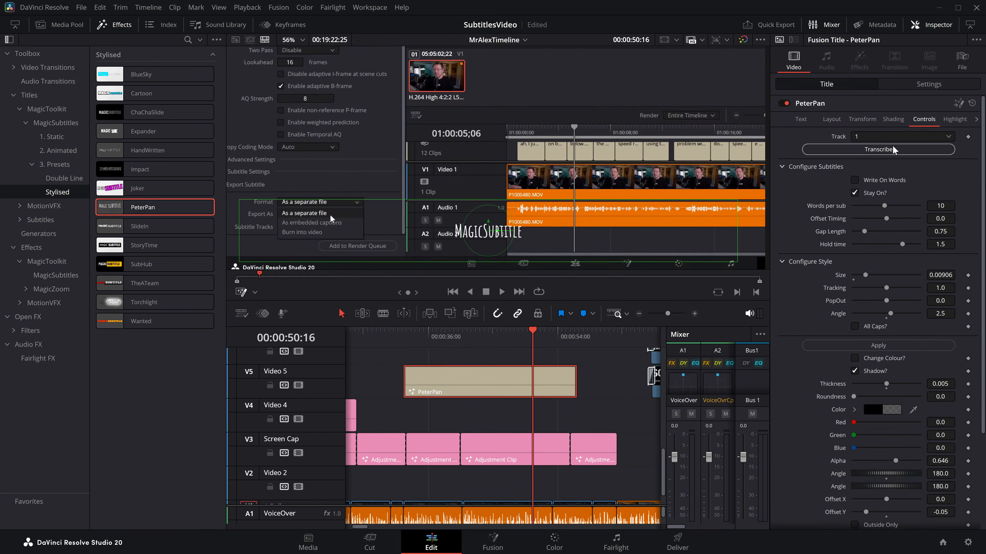
scroll(461, 245, "up", 2)
scroll(461, 246, "up", 4)
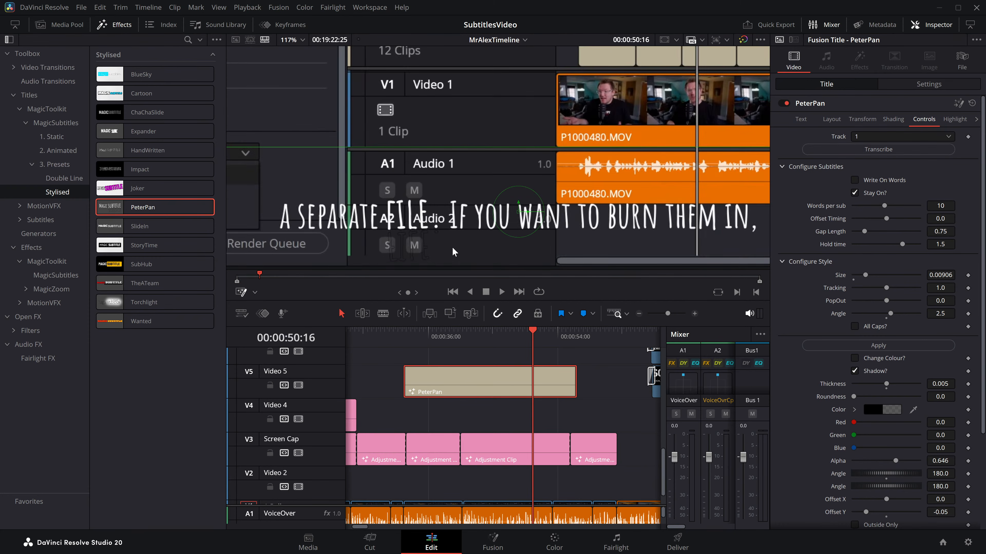
left_click(434, 338)
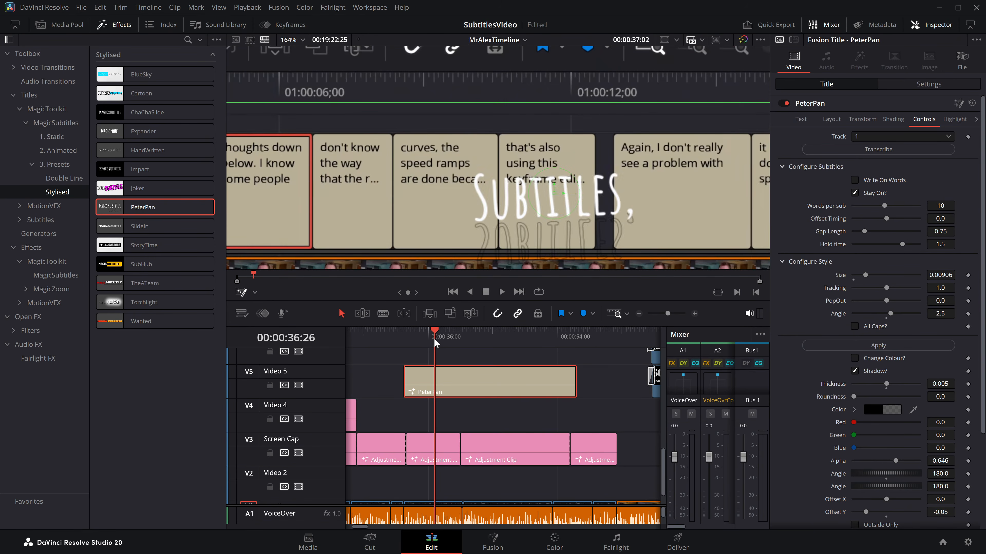
key("space")
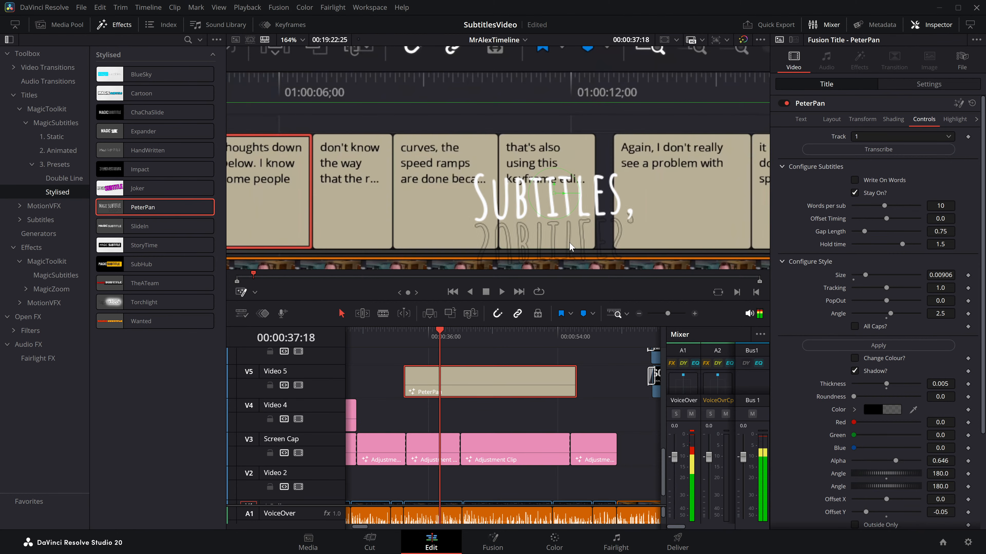
key("space")
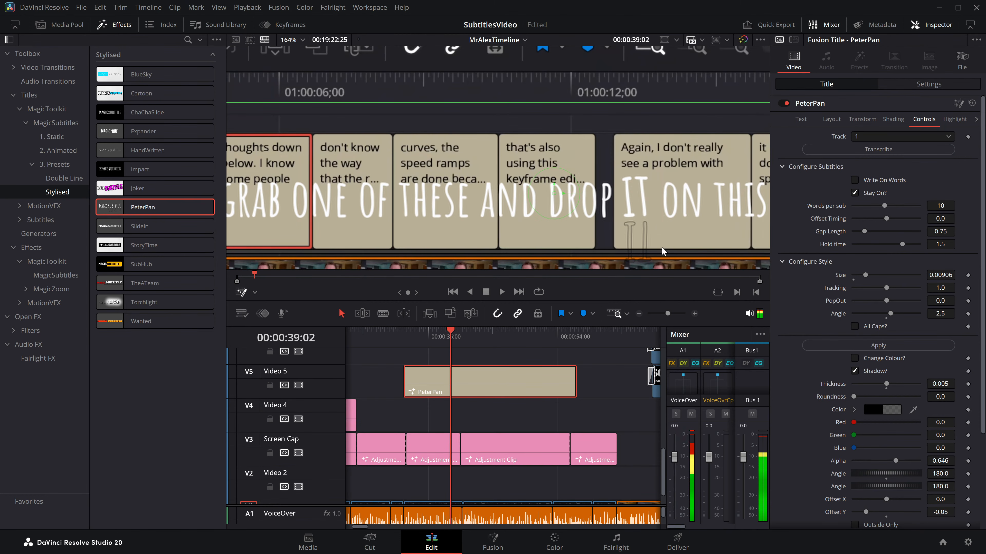
Step: Replace PeterPan on Video 5 with a SubHub title about 29 seconds long and play its transcription of track 1 up to 00:00:39:04
key("Delete")
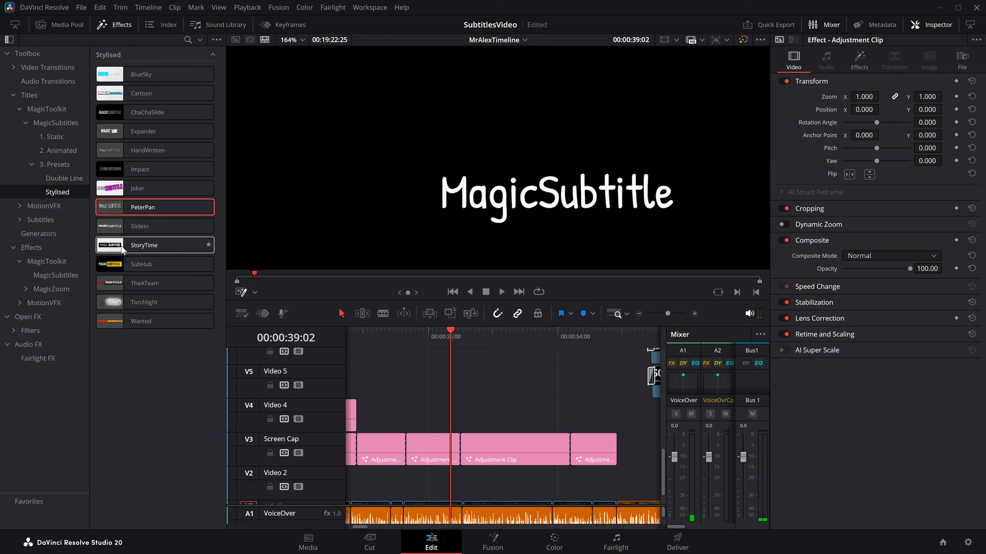
left_click_drag(165, 268, 597, 386)
left_click(924, 121)
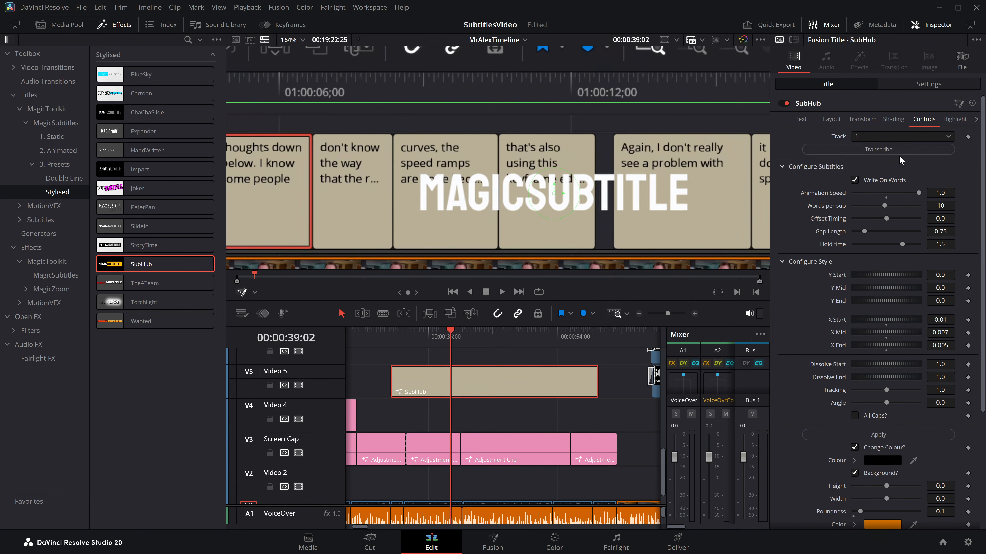
left_click(898, 152)
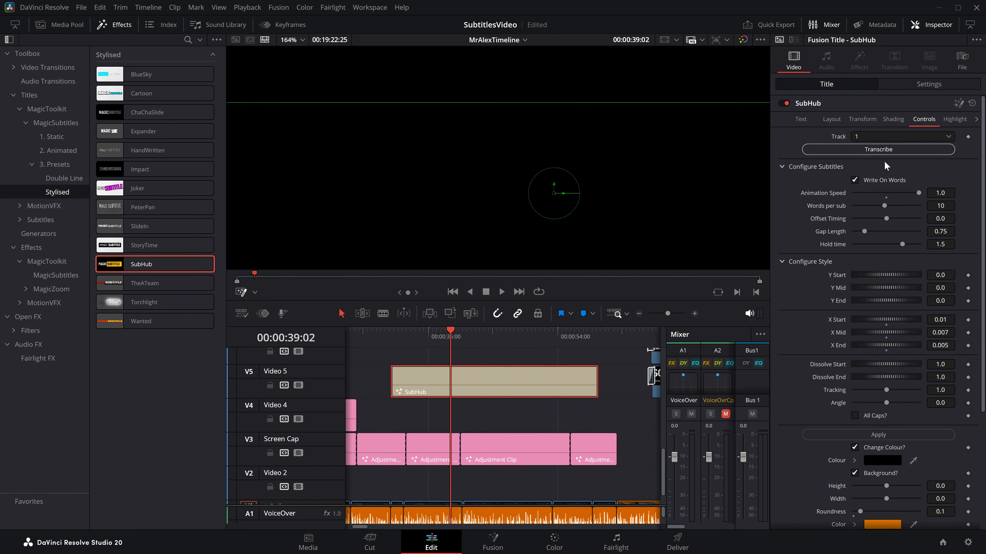
left_click(639, 313)
left_click(452, 339)
left_click_drag(485, 352, 431, 358)
key("space")
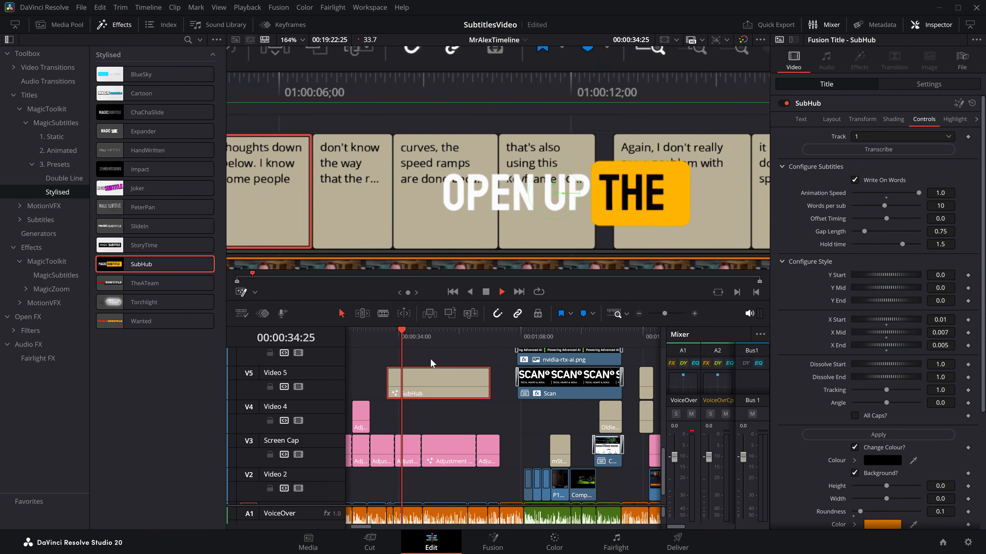
key("shift+z")
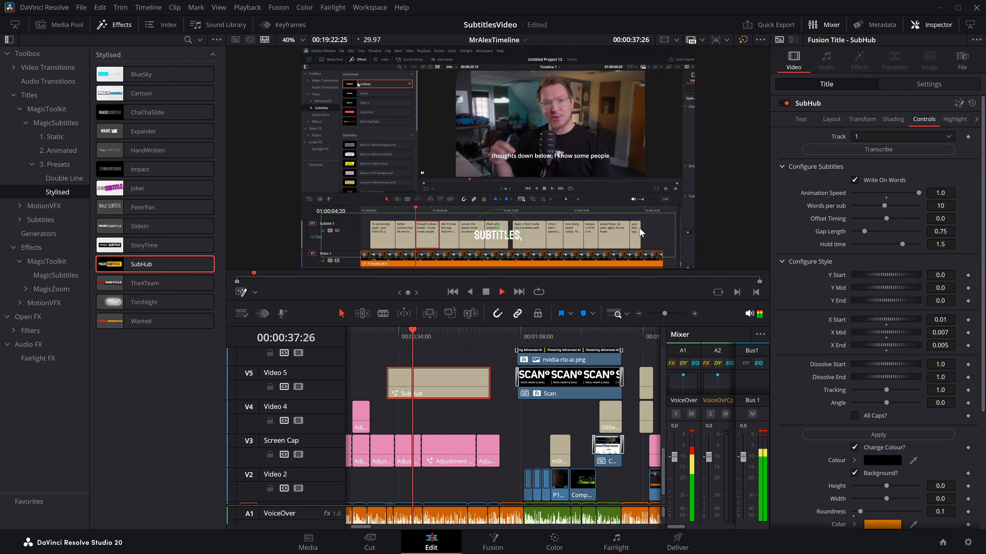
key("space")
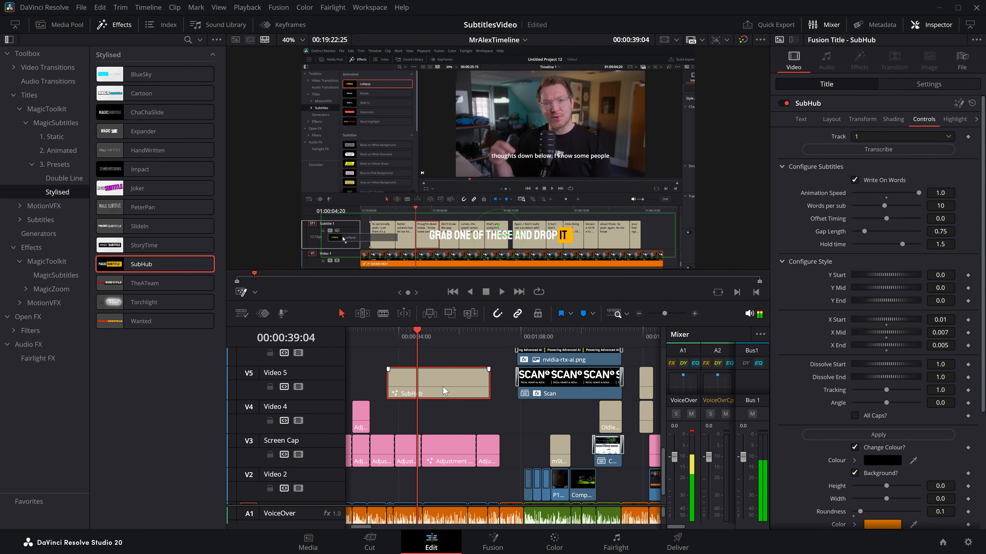
Step: Replace SubHub on Video 5 with a TheATeam title about 28 seconds long and play its transcription of track 1 from about 00:00:31
key("BackSpace")
left_click_drag(203, 287, 475, 383)
left_click(453, 384)
left_click(920, 120)
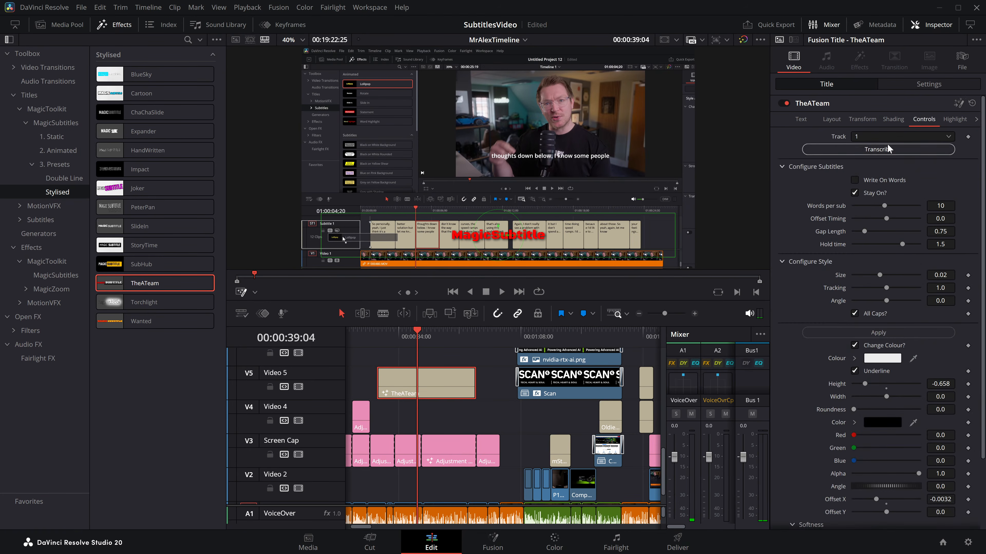
left_click(887, 149)
left_click(389, 343)
key("space")
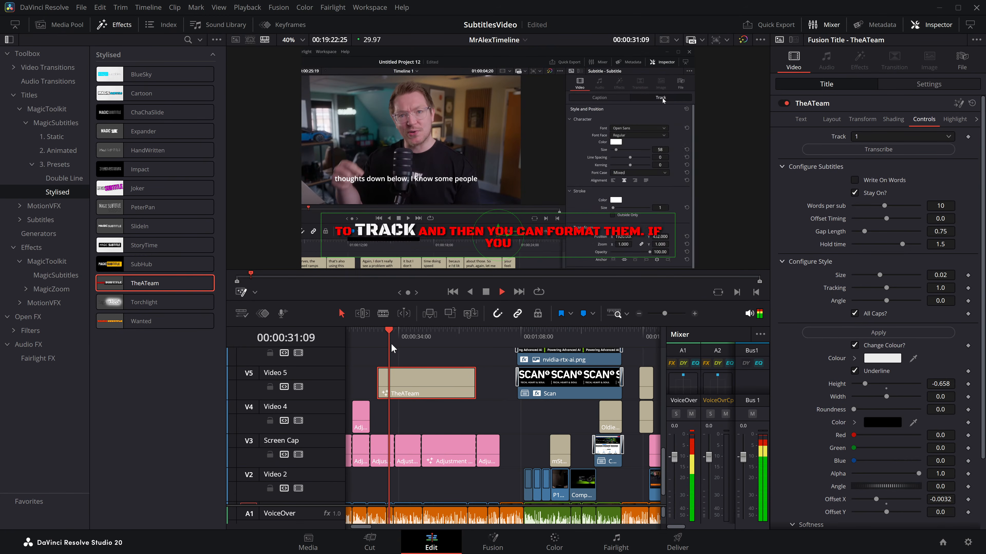
key("space")
Step: Replace TheATeam on Video 5 with a Torchlight title about 20 seconds long and play its transcription of track 1 up to 00:00:36:00
key("BackSpace")
left_click_drag(144, 302, 401, 383)
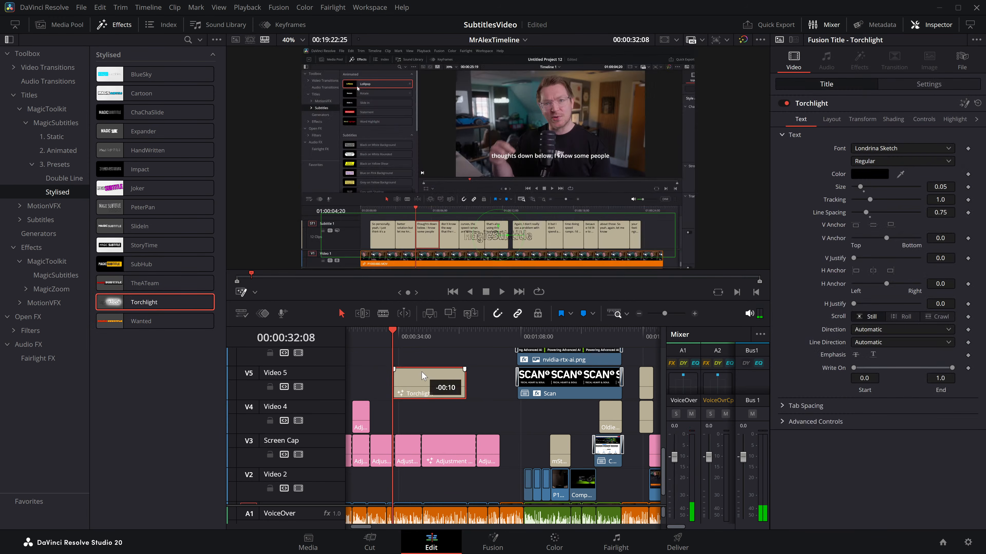
left_click(924, 119)
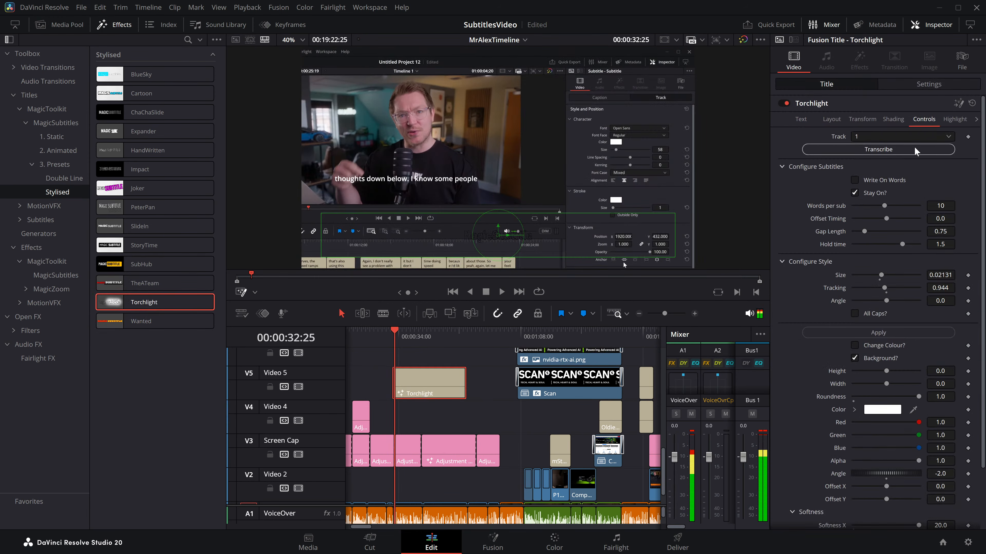
key("space")
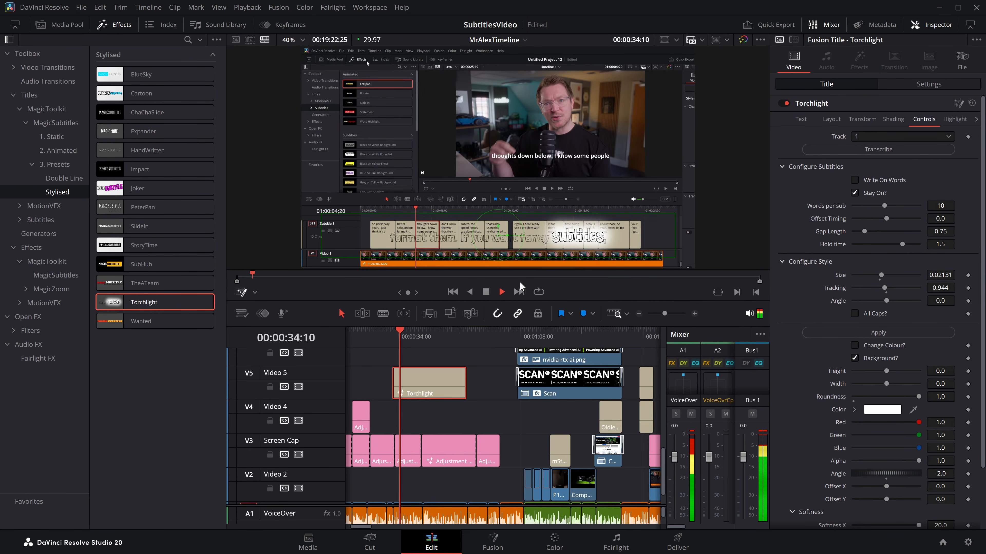
key("space")
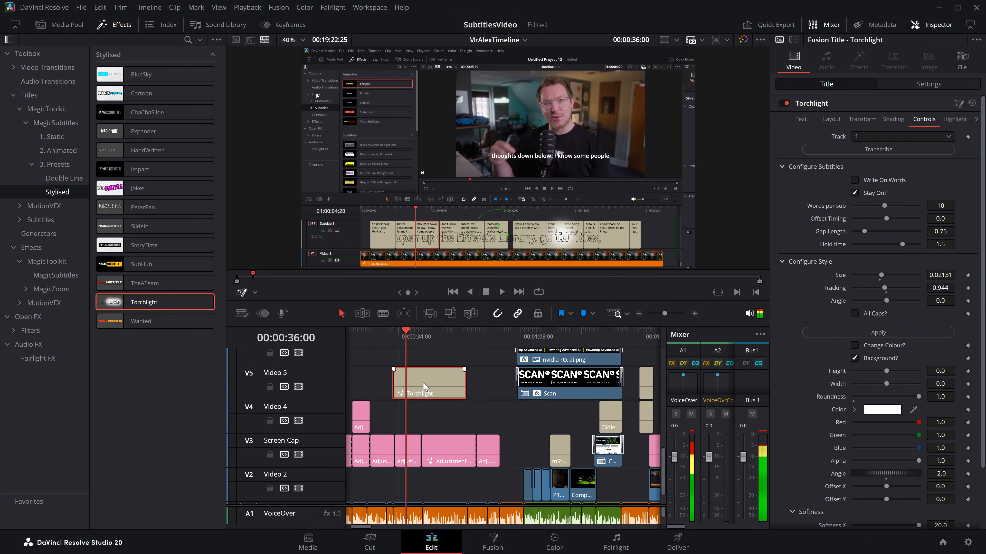
Step: Replace Torchlight on Video 5 with a Wanted title about 26 seconds long and play its transcription of track 1 from 00:00:36:00
key("BackSpace")
left_click_drag(183, 323, 401, 383)
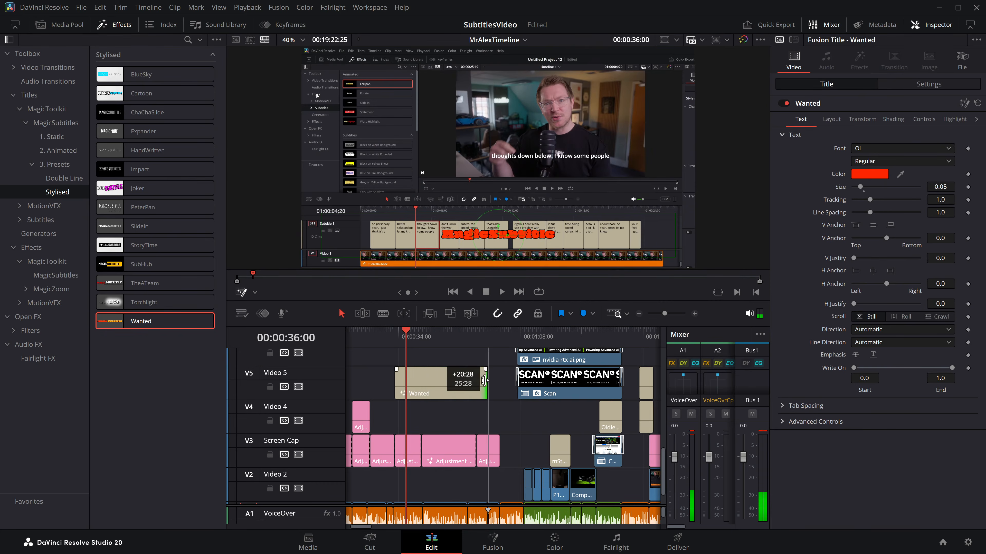
left_click(925, 119)
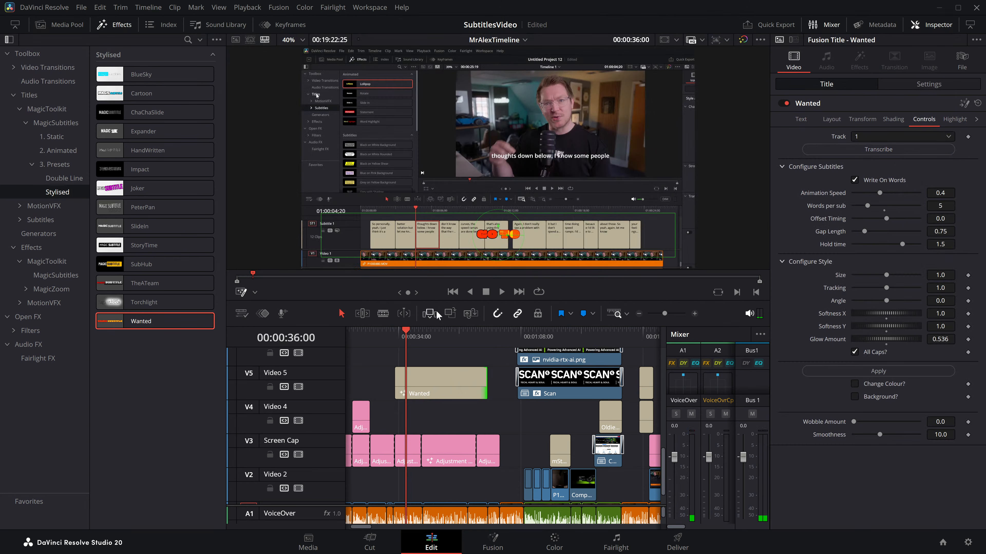
key("space")
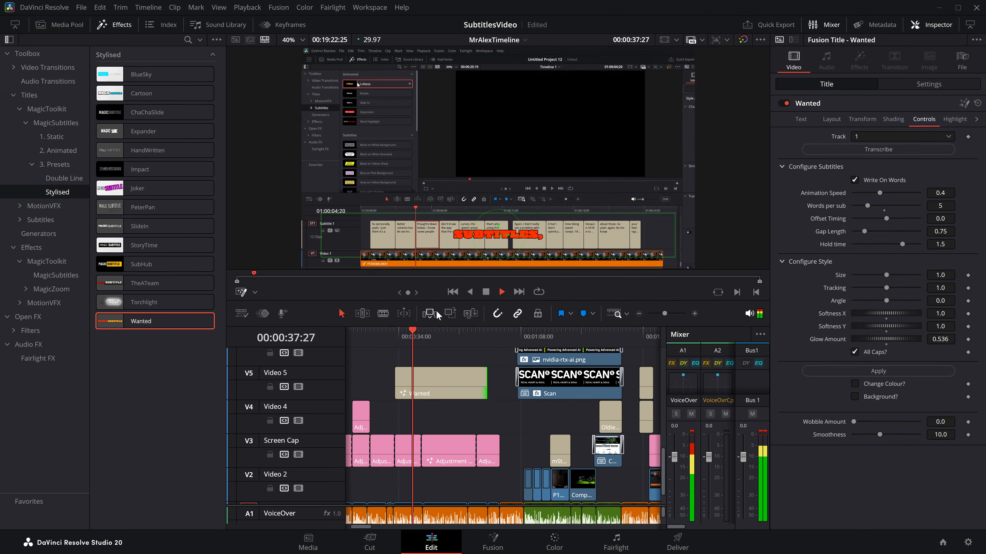
key("space")
Step: Delete the Wanted title from Video 5
left_click(426, 385)
key("Delete")
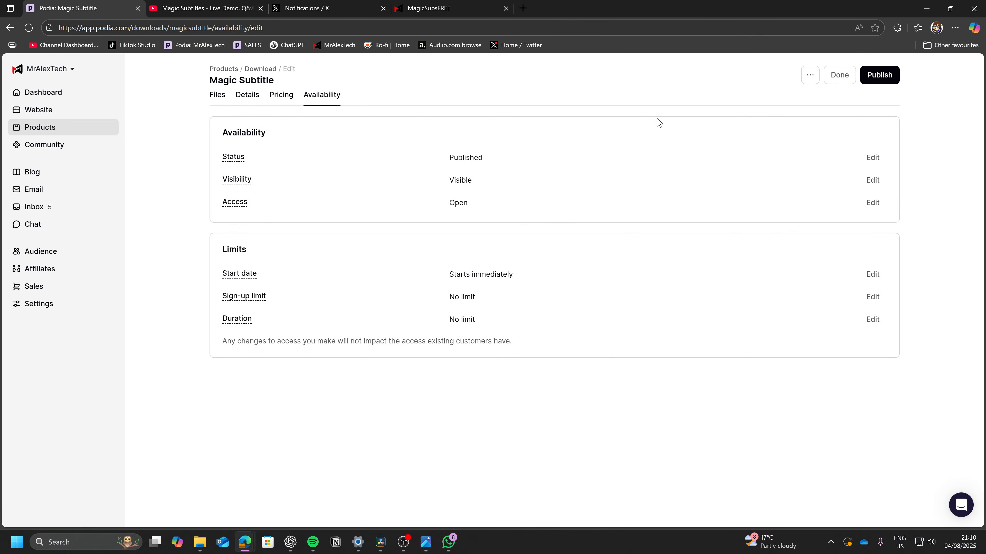
Step: Switch to Podia in the browser and publish the Magic Subtitle download
left_click(885, 75)
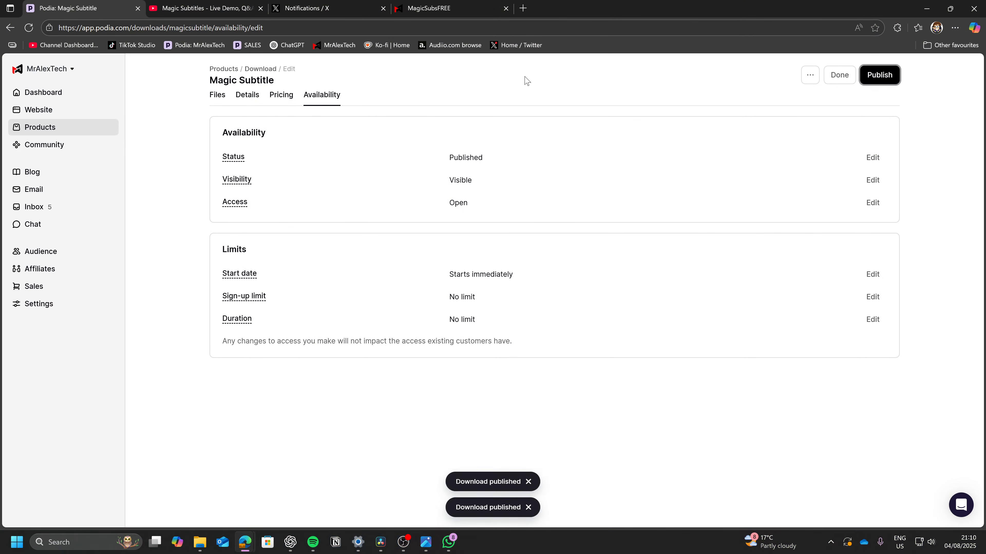
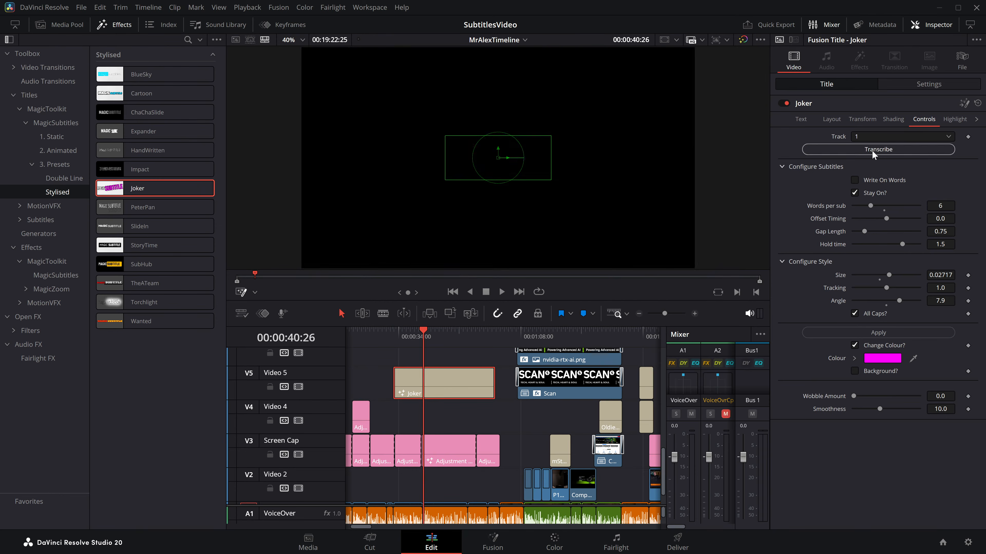
Step: Play the Joker title's transcribed subtitles on Video 5 and stop at 00:00:33:26
left_click(396, 338)
key("space")
scroll(565, 382, "up", 3)
key("space")
left_click_drag(565, 383, 434, 380)
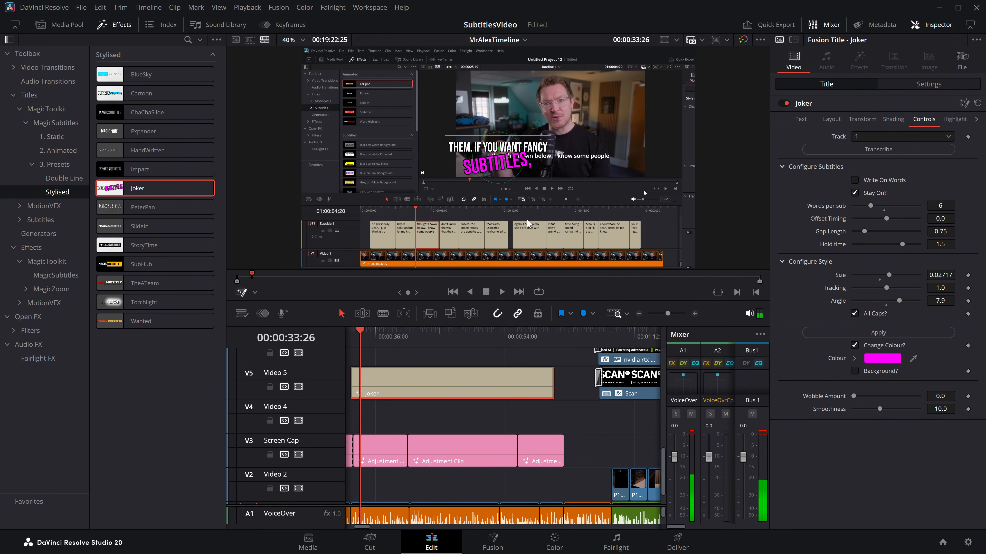
Step: Enter "subtitles" as the Joker title's highlight word, set the highlight colour to #07d6ff and apply it
left_click(954, 119)
left_click(895, 142)
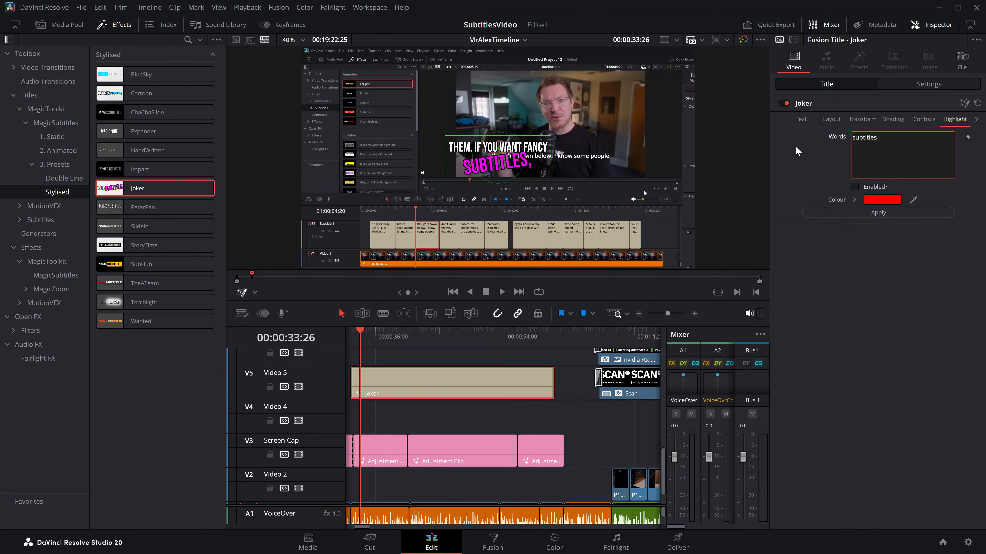
left_click(881, 199)
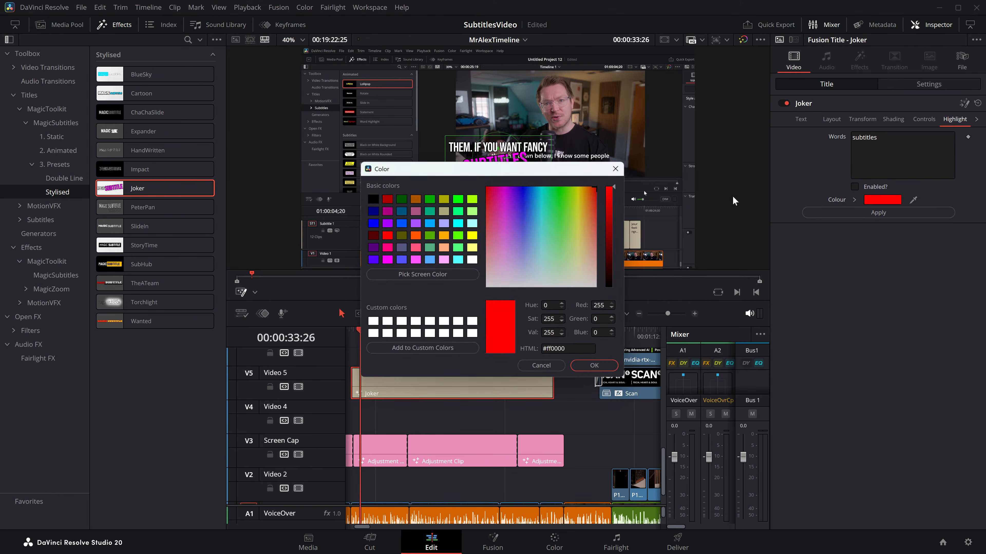
mouse_move(531, 201)
left_mouse_down()
mouse_move(547, 192)
mouse_move(539, 189)
left_mouse_up()
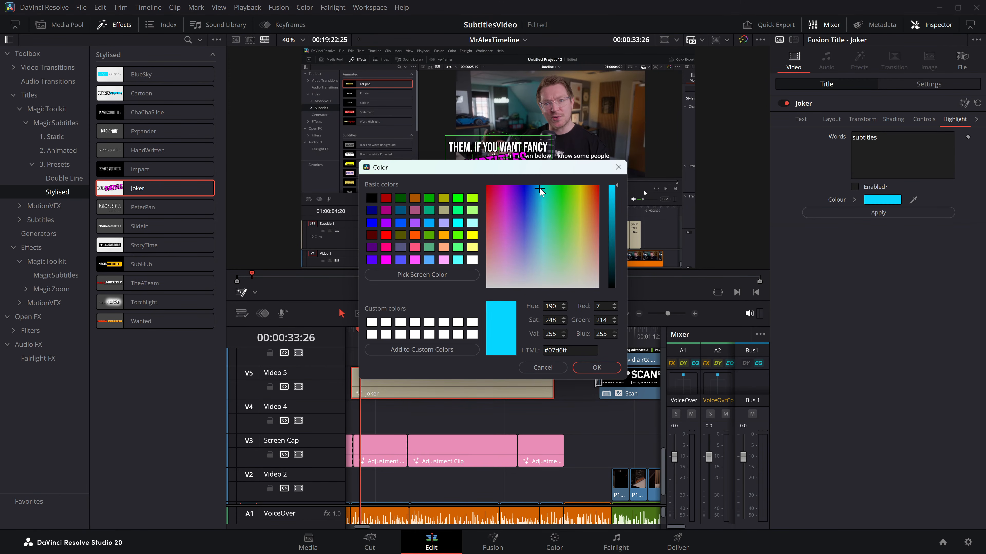
left_click(604, 367)
left_click(878, 212)
Step: Change the Joker title's highlight word to "subtitles,", enable the highlight and apply it
left_click(891, 140)
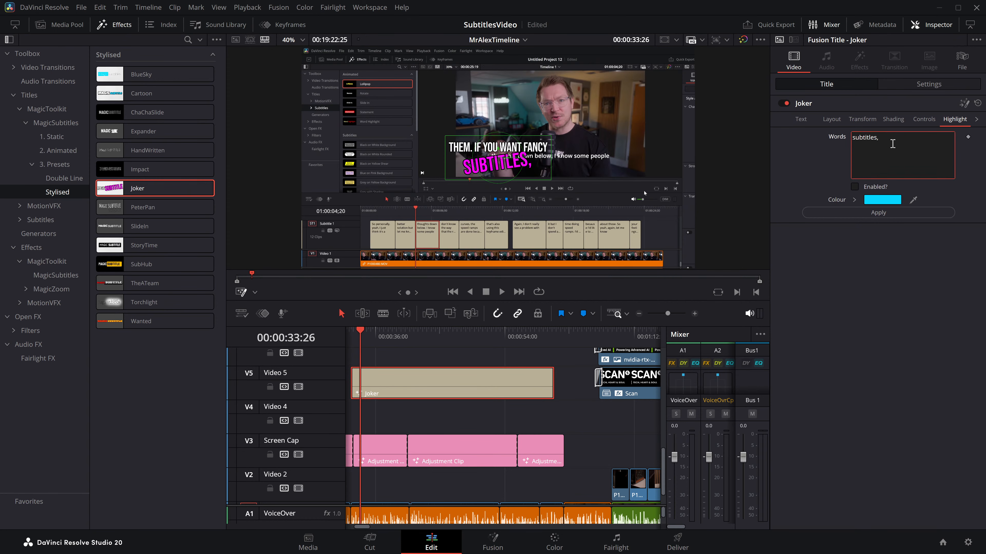
left_click(854, 187)
left_click(872, 209)
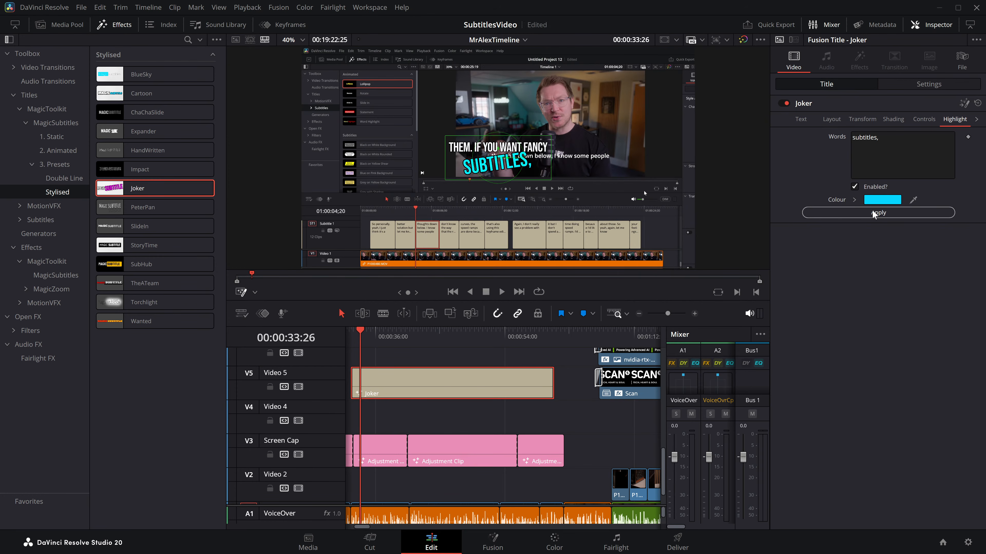
Step: Replay the Joker title's highlighted word from 00:00:32:18 to 00:00:33:23
left_click_drag(357, 338, 522, 373)
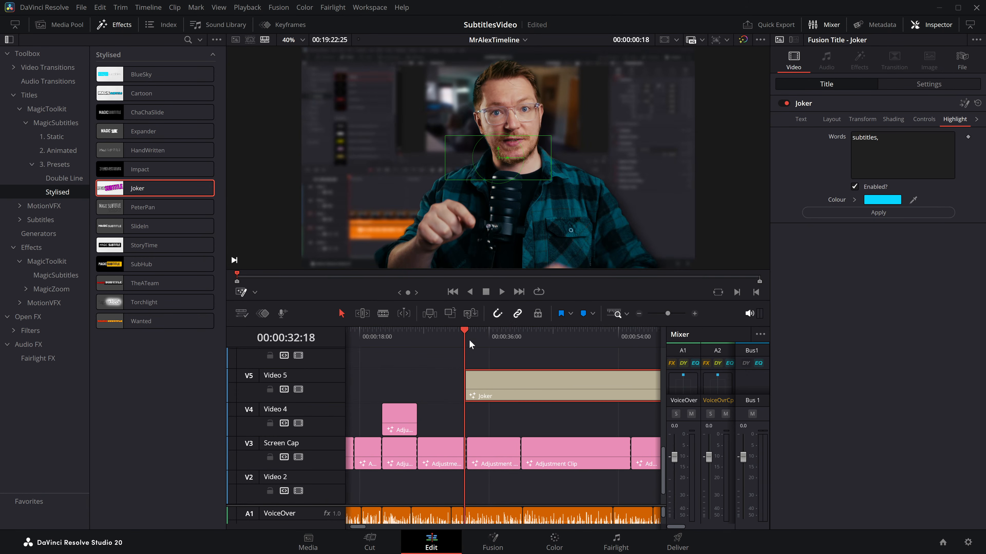
key("space")
left_click_drag(453, 336, 395, 353)
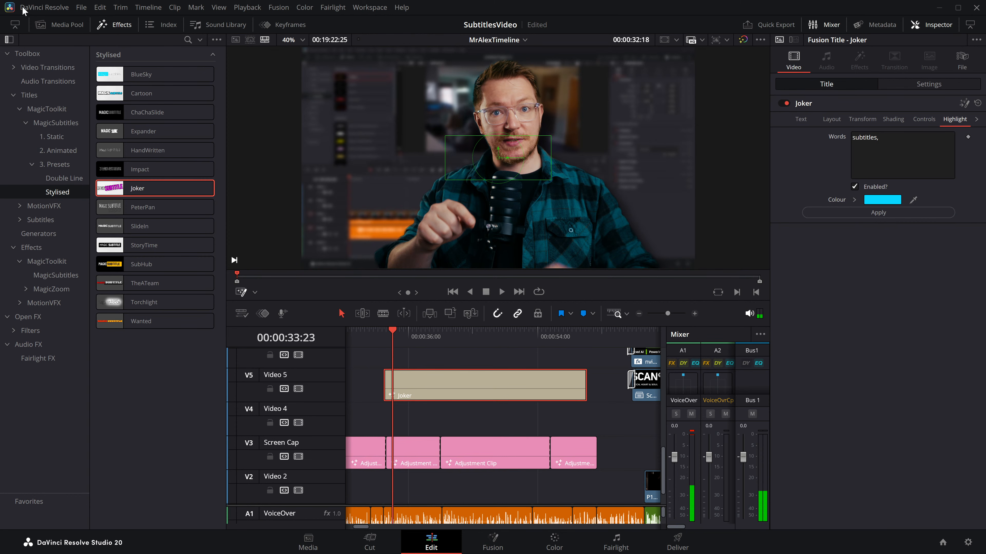
Step: Restart DaVinci Resolve and reopen the SubtitlesVideo project
left_click(38, 8)
left_click(61, 80)
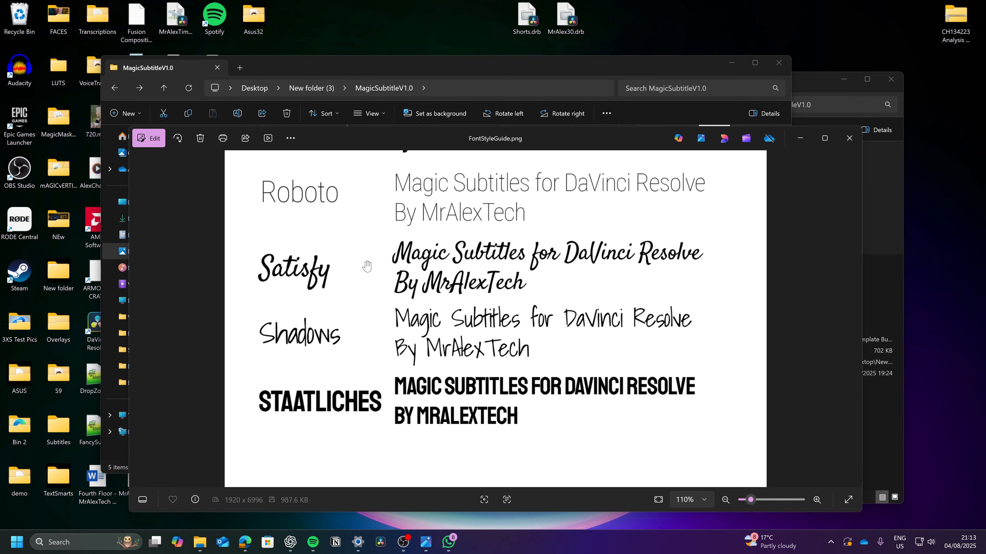
left_click_drag(583, 133, 581, 105)
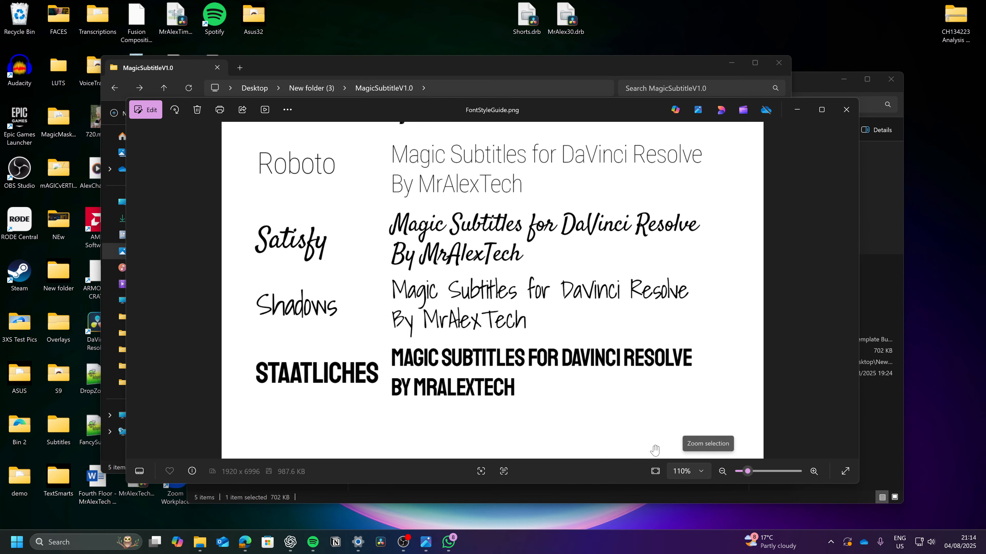
right_click(491, 548)
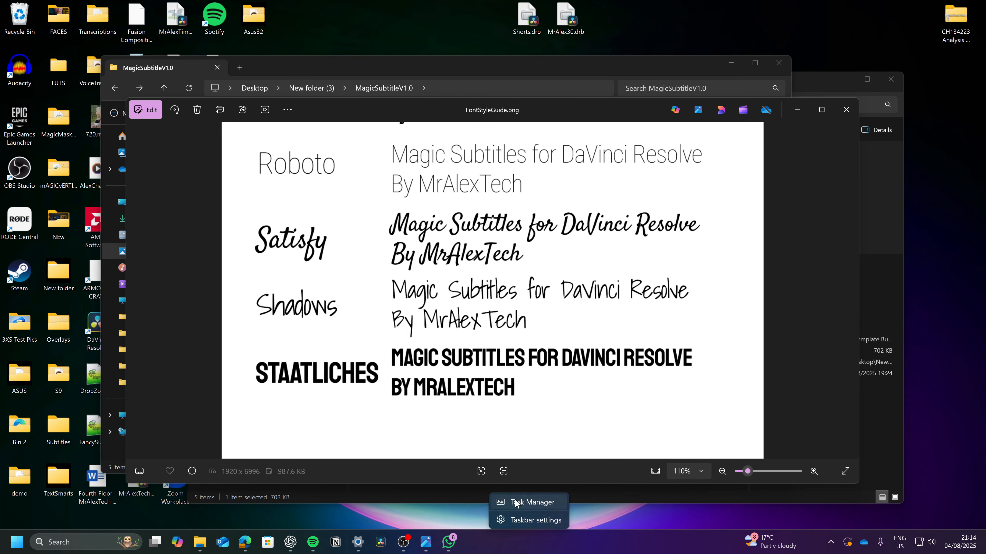
key("Escape")
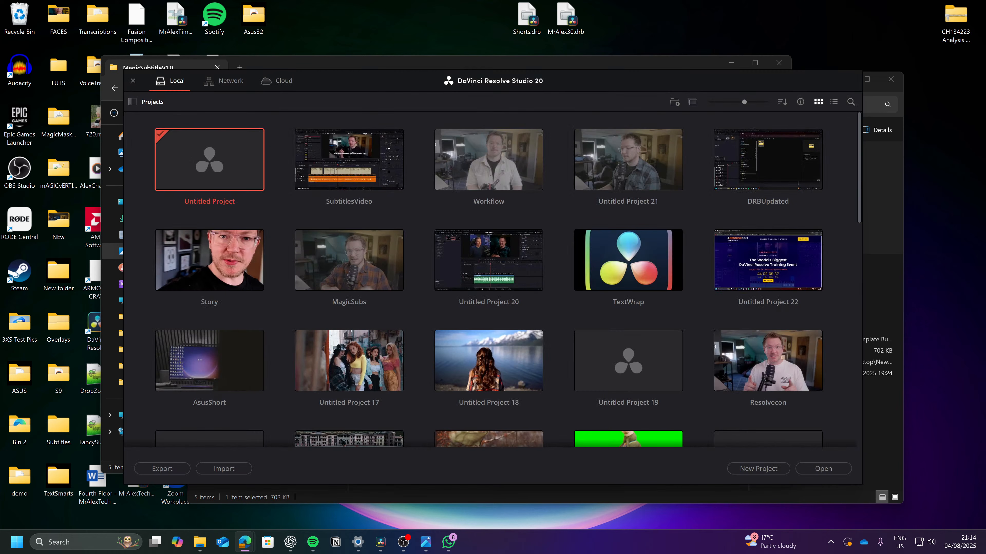
double_click(363, 156)
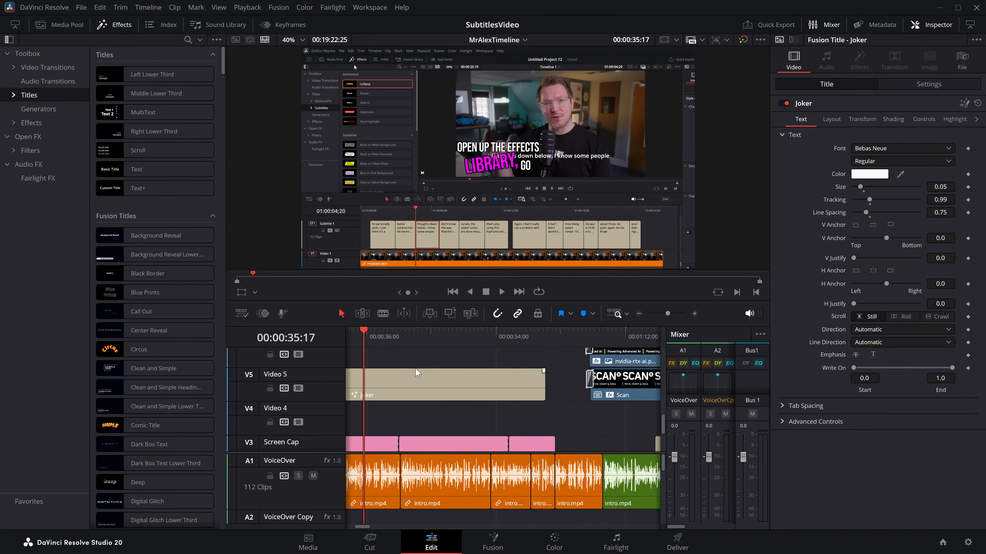
Step: Review the Joker title's highlight settings and play its enlarged subtitles from 00:00:32:29 to 00:00:33:29
left_click(412, 336)
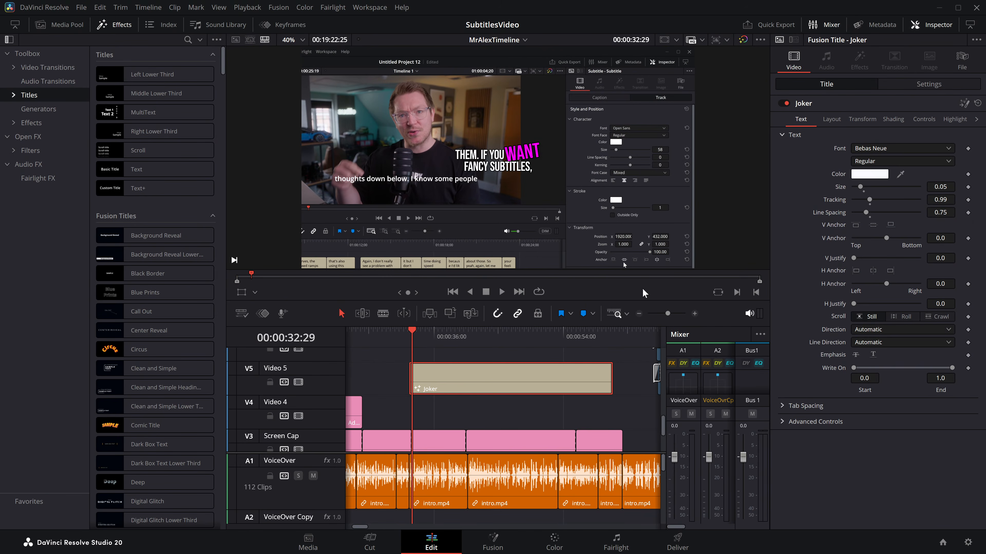
left_click(947, 120)
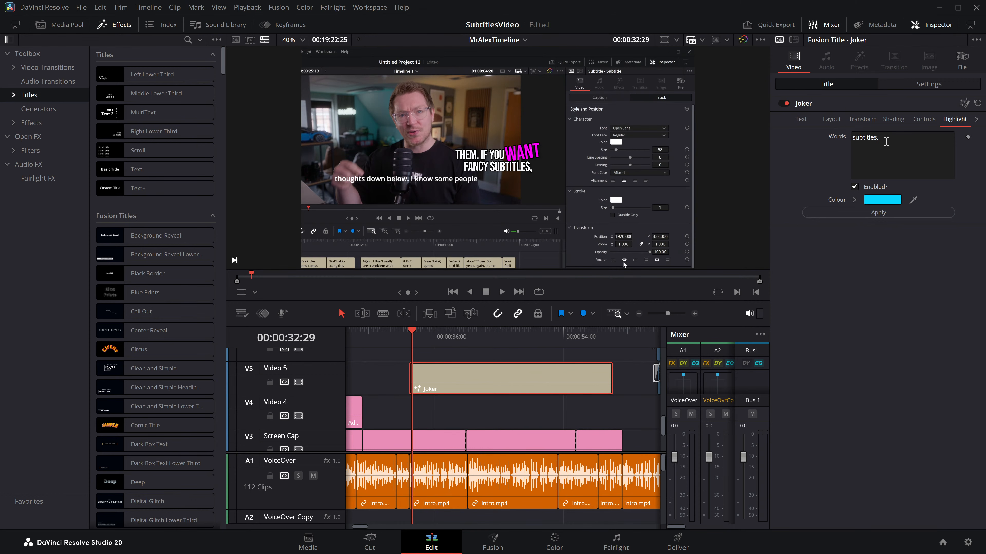
scroll(512, 180, "up", 5)
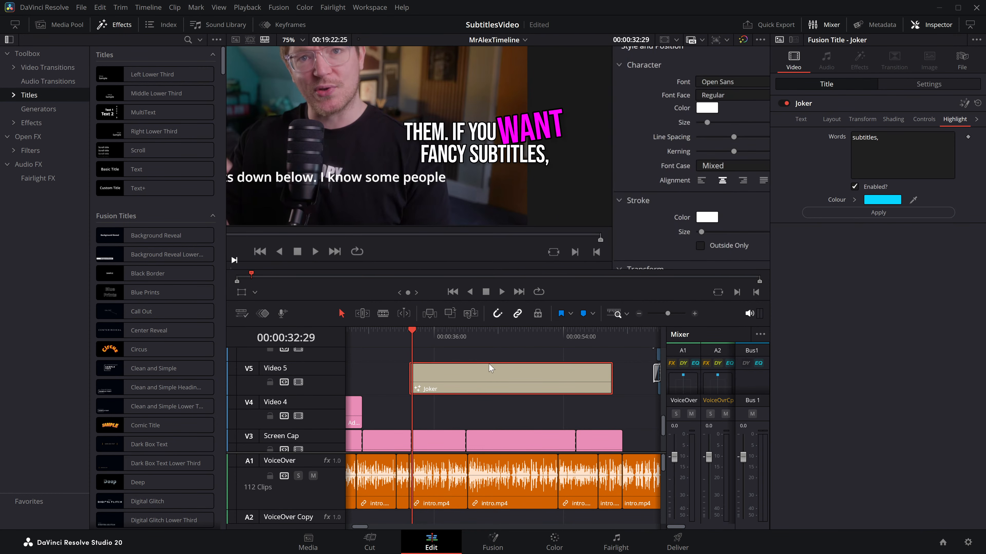
key("space")
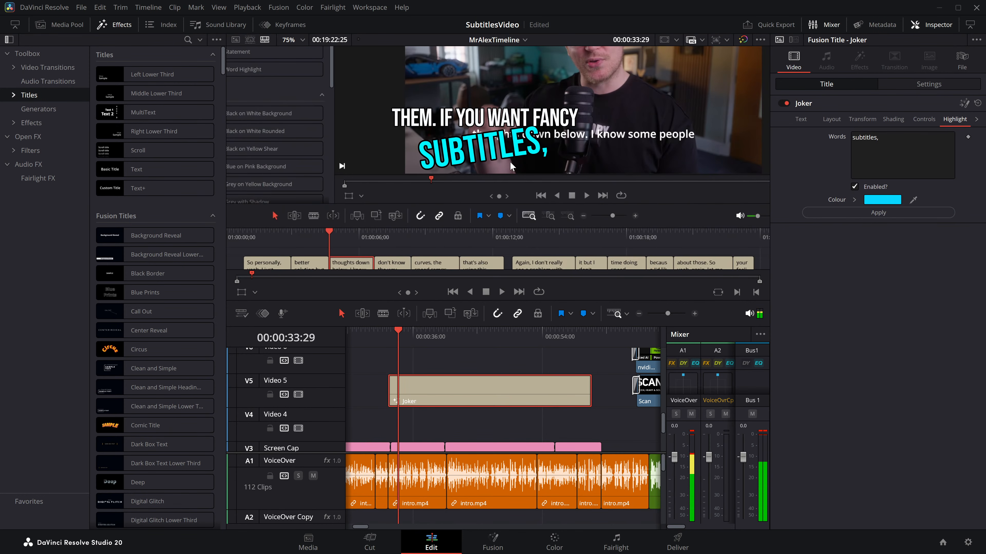
Step: Try to recolour the Joker title's highlighted word red and replay it up to 00:00:33:25
left_click(882, 199)
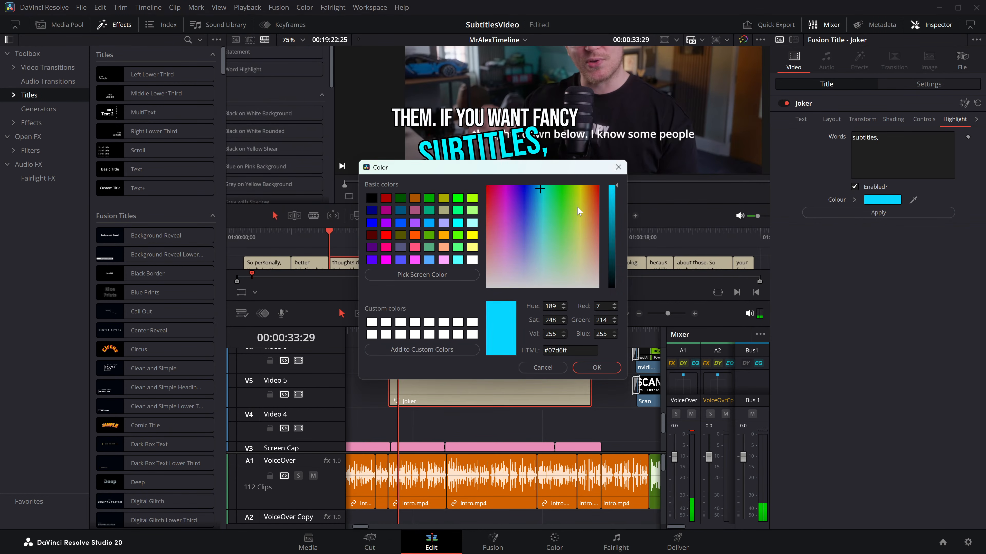
left_click_drag(569, 215, 471, 189)
left_click(595, 367)
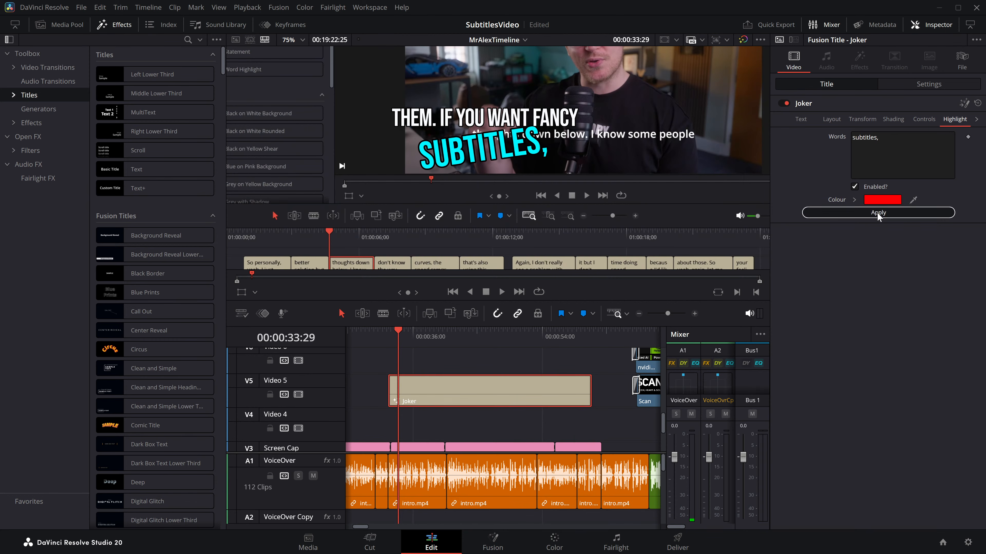
left_click(865, 212)
left_click(392, 340)
key("space")
key("space")
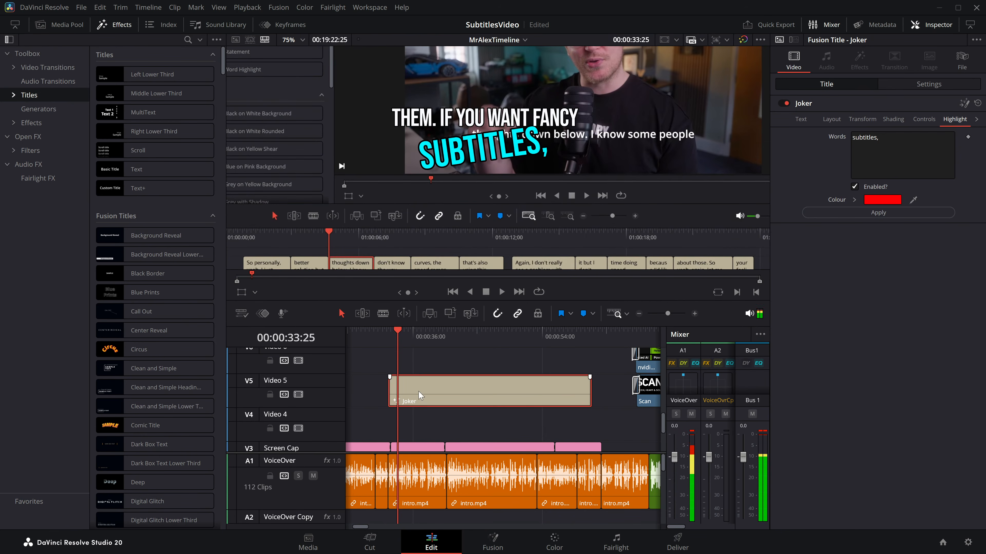
Step: Replace the Joker title on Video 5 with a Cartoon MagicSubtitles title about 20 seconds long
key("Delete")
left_click(14, 95)
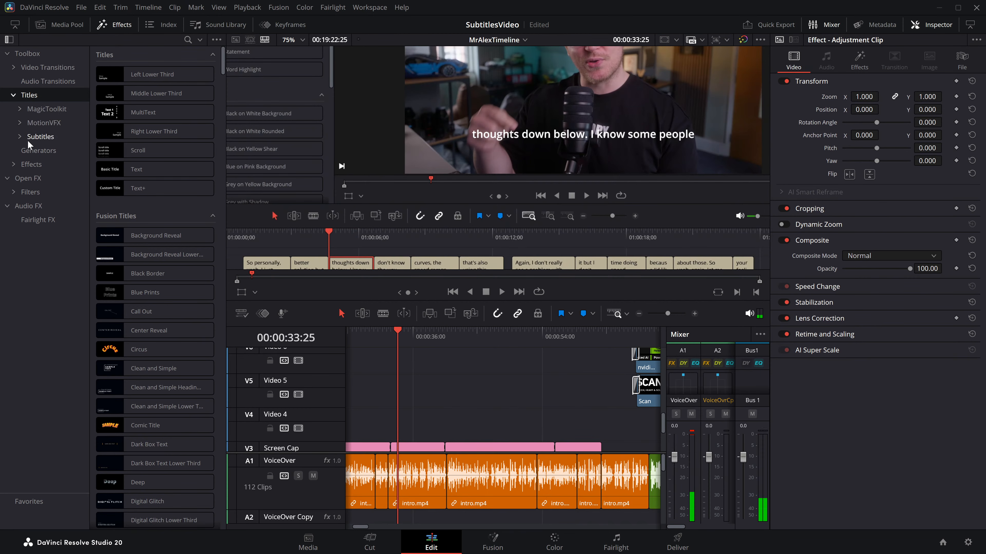
left_click(27, 136)
left_click(19, 109)
left_click(55, 123)
scroll(136, 389, "down", 8)
mouse_move(132, 454)
left_mouse_down()
mouse_move(397, 423)
mouse_move(131, 455)
left_mouse_up()
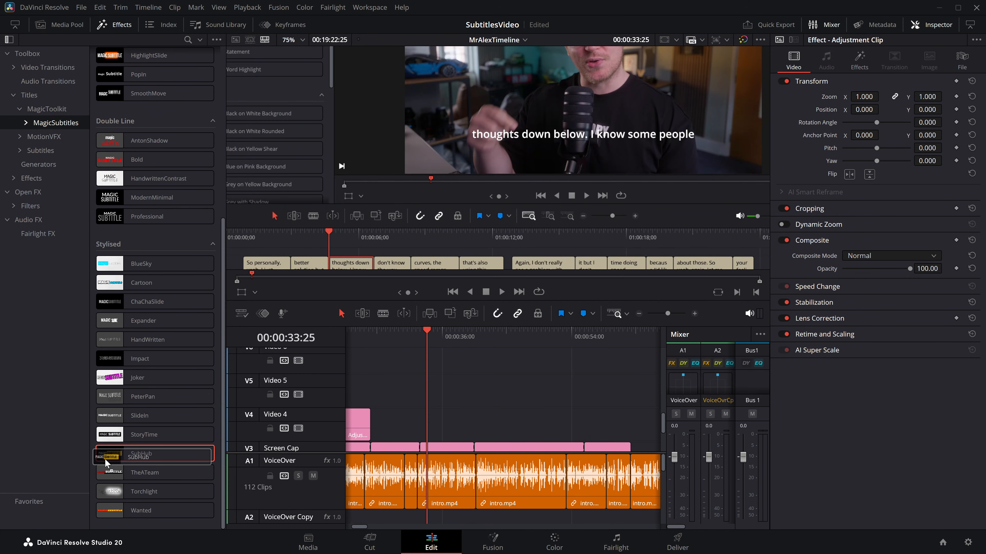
left_click_drag(139, 282, 565, 394)
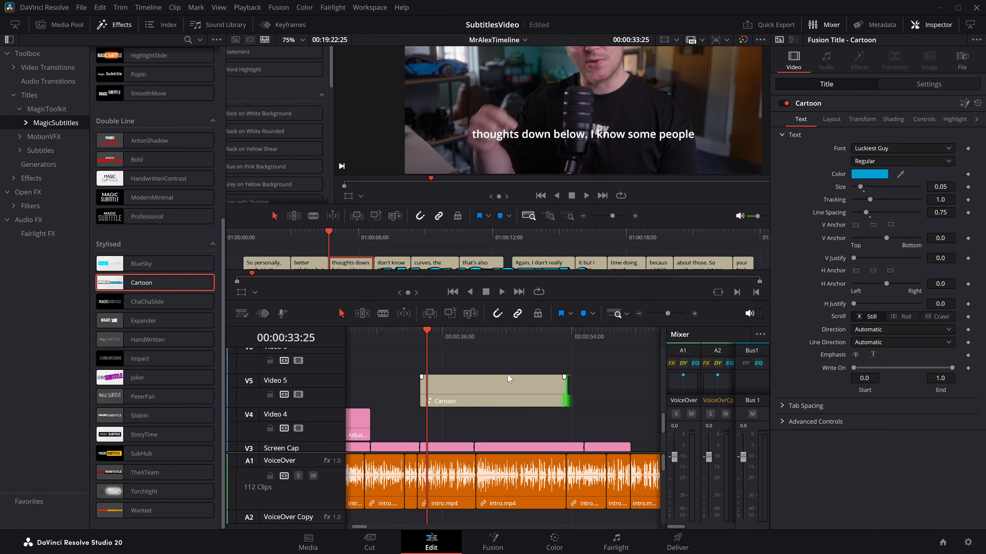
Step: Transcribe track 1 with the Cartoon title and preview its subtitles up to 00:00:38:26
left_click(452, 334)
scroll(528, 375, "right", 1)
left_click(478, 390)
left_click(932, 121)
left_click(888, 148)
left_click_drag(456, 232, 435, 126)
scroll(436, 126, "down", 1)
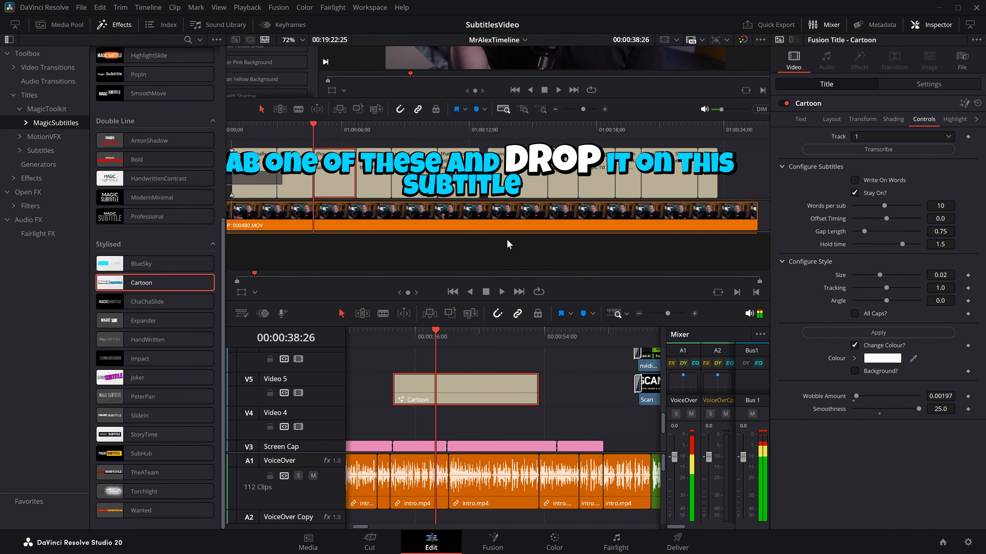
Step: Set "drop," as the Cartoon title's highlight word, enable the red highlight and apply it
left_click(955, 119)
triple_click(892, 151)
type("drop,")
left_click(855, 186)
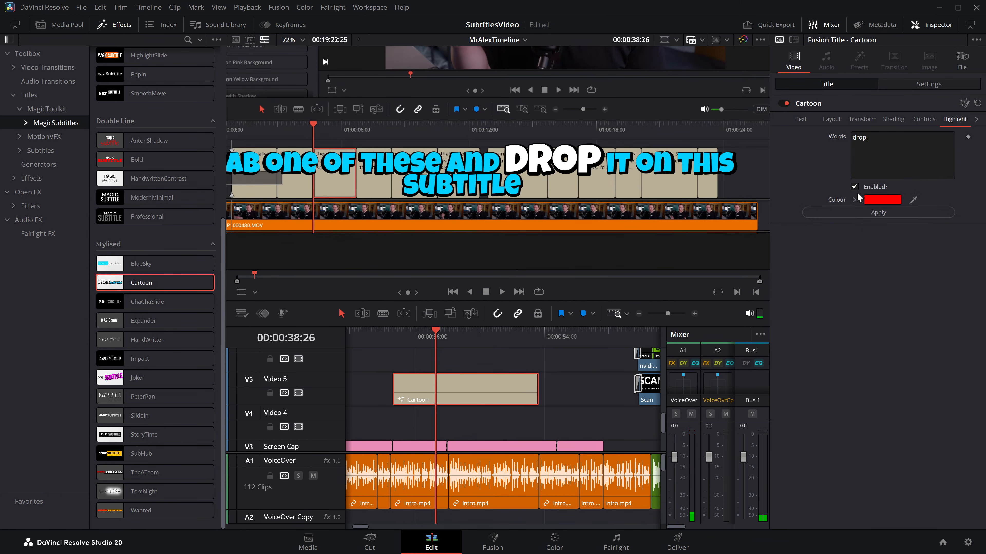
left_click(862, 209)
Step: Play the Cartoon title's highlighted subtitles from 00:00:37:00 on, pausing at 00:00:38:26 and ending at 00:00:39:10
left_click(421, 337)
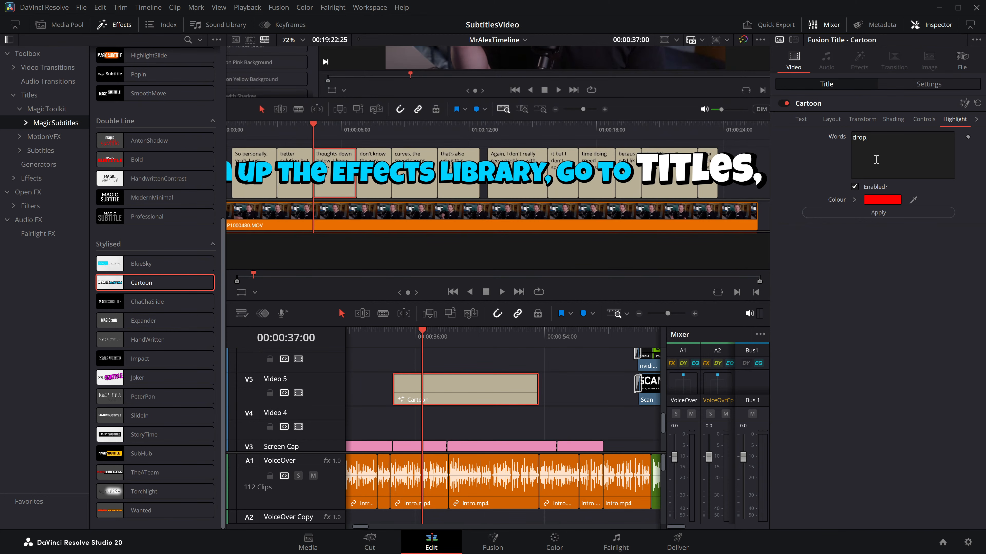
key("space")
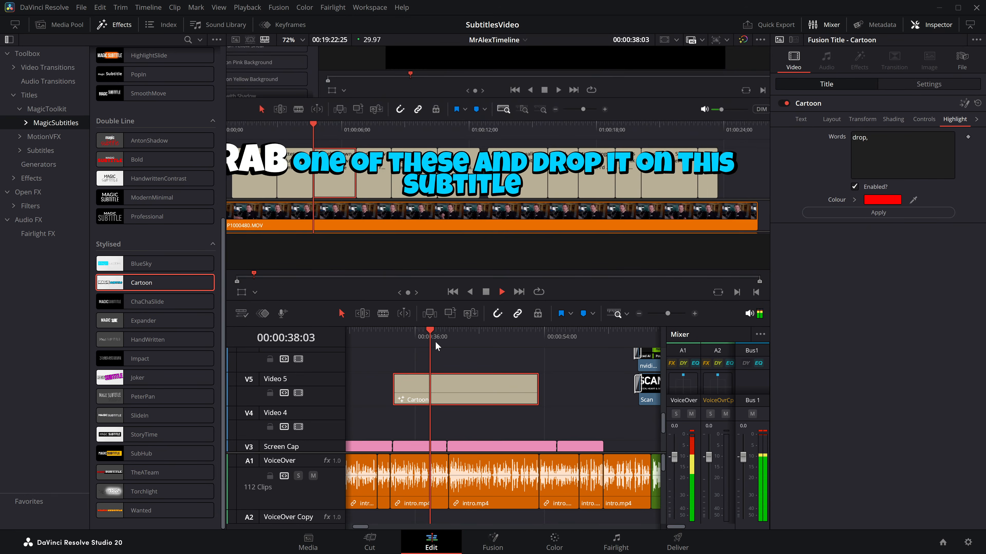
key("space")
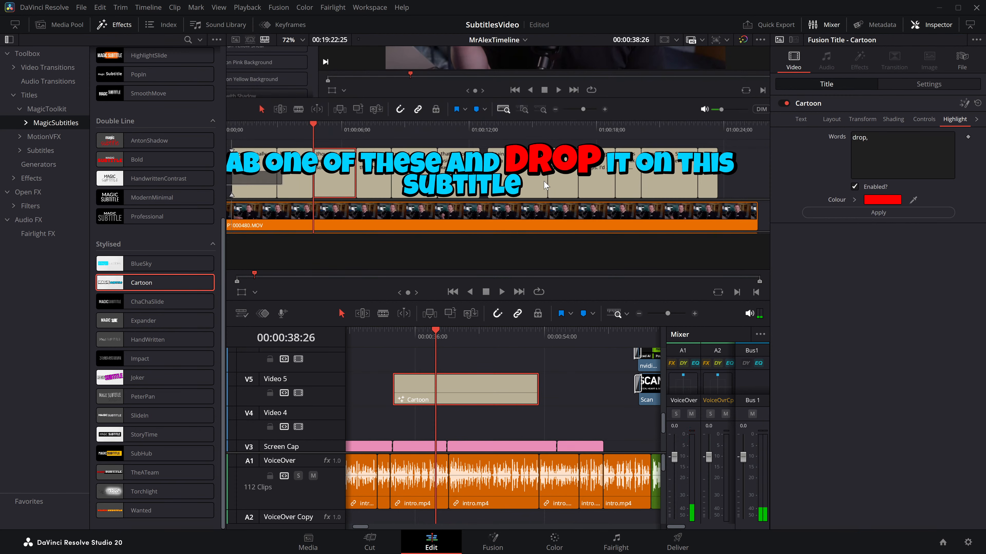
key("space")
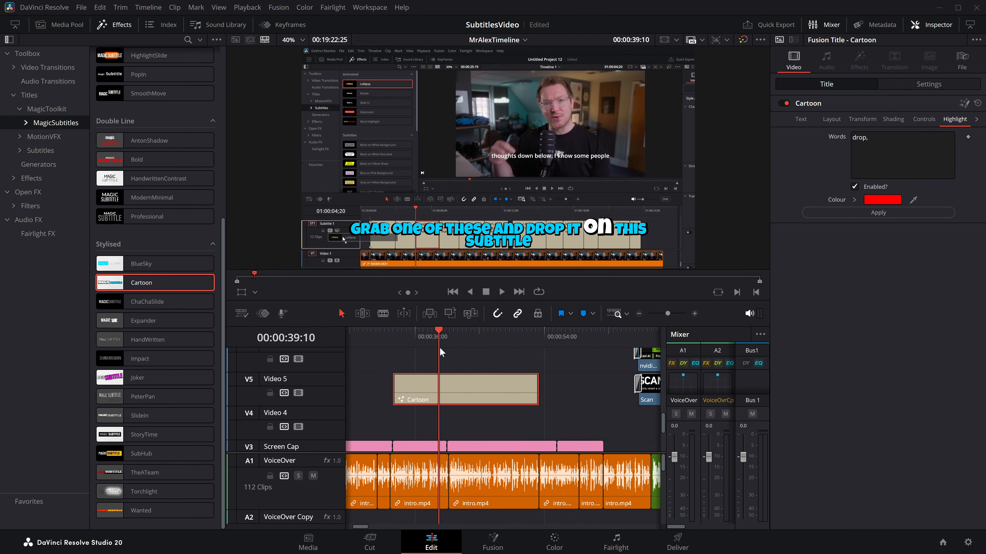
Step: Enlarge the Cartoon title's base text to size 0.1299
scroll(513, 208, "up", 4)
scroll(516, 183, "down", 1)
left_click(921, 120)
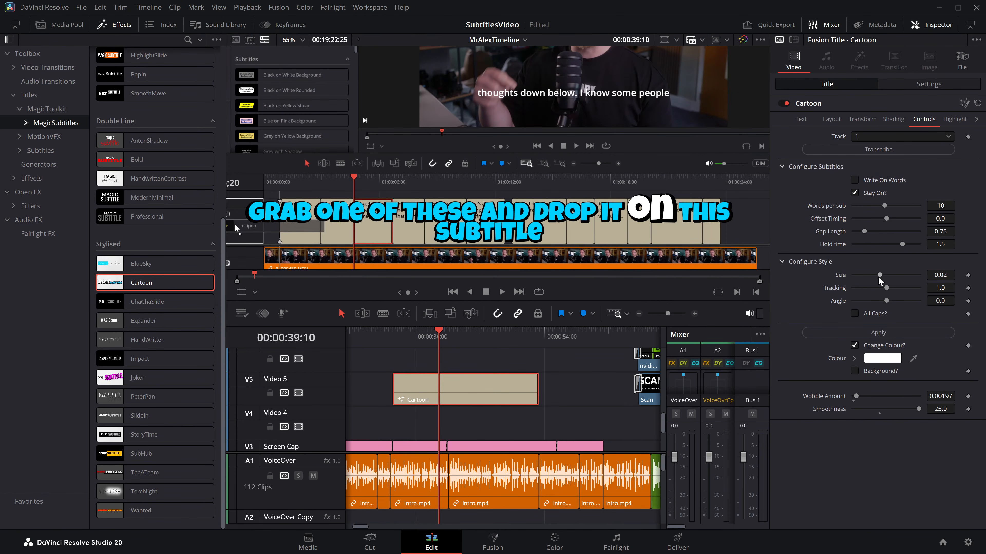
left_click(800, 120)
left_click_drag(860, 190, 871, 188)
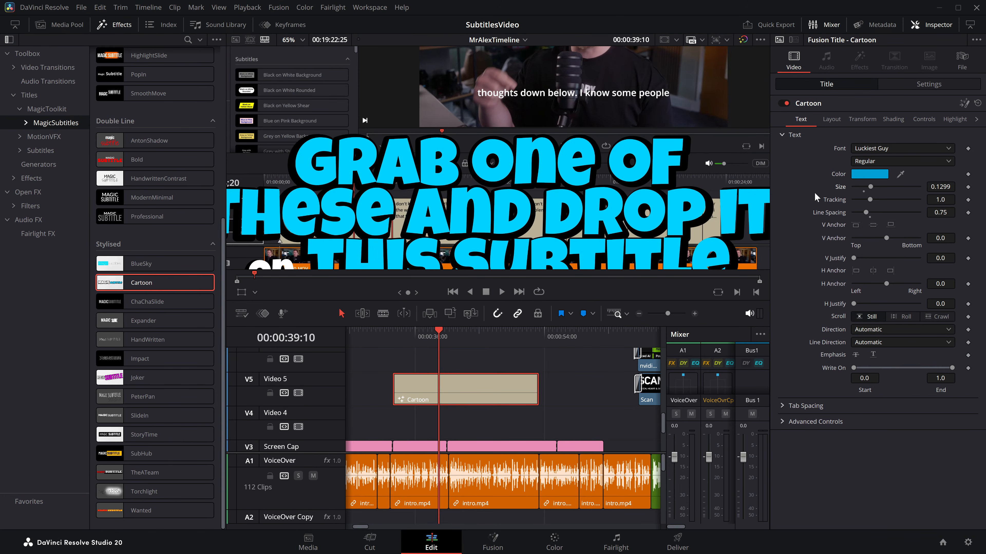
Step: Inspect the enlarged Cartoon subtitles at 00:00:34:17 and compare the base text size with the highlighted word's style size
scroll(532, 210, "down", 2)
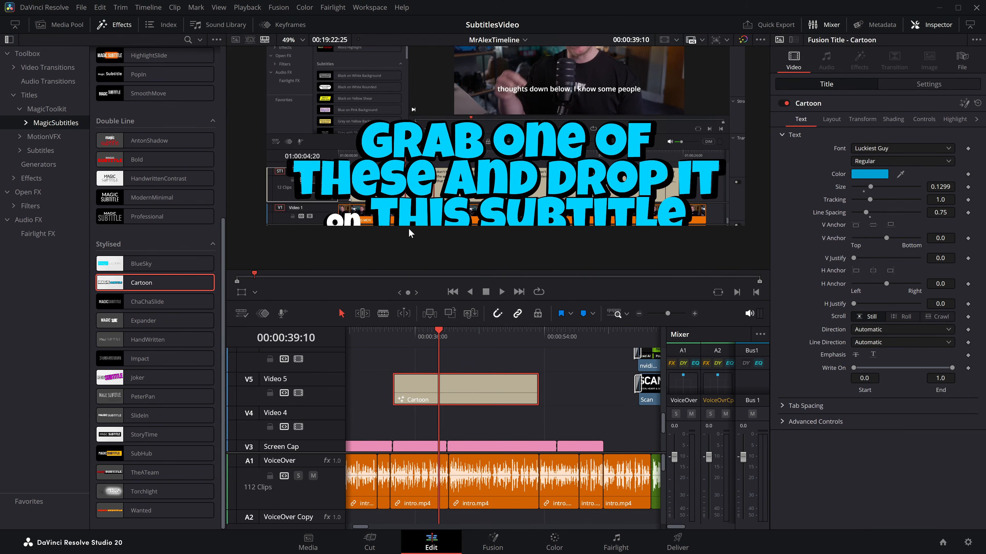
left_click(423, 345)
left_click_drag(423, 345, 405, 344)
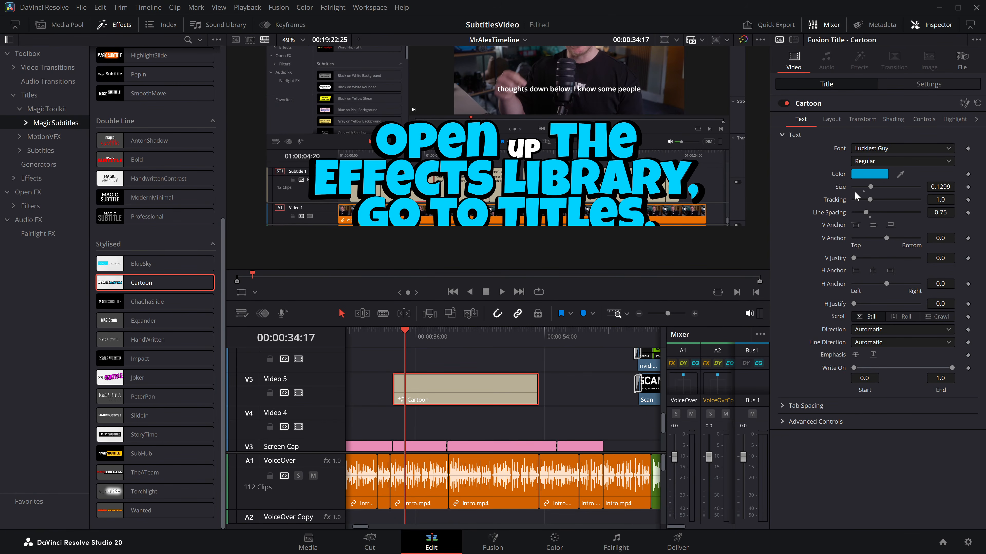
left_click(923, 119)
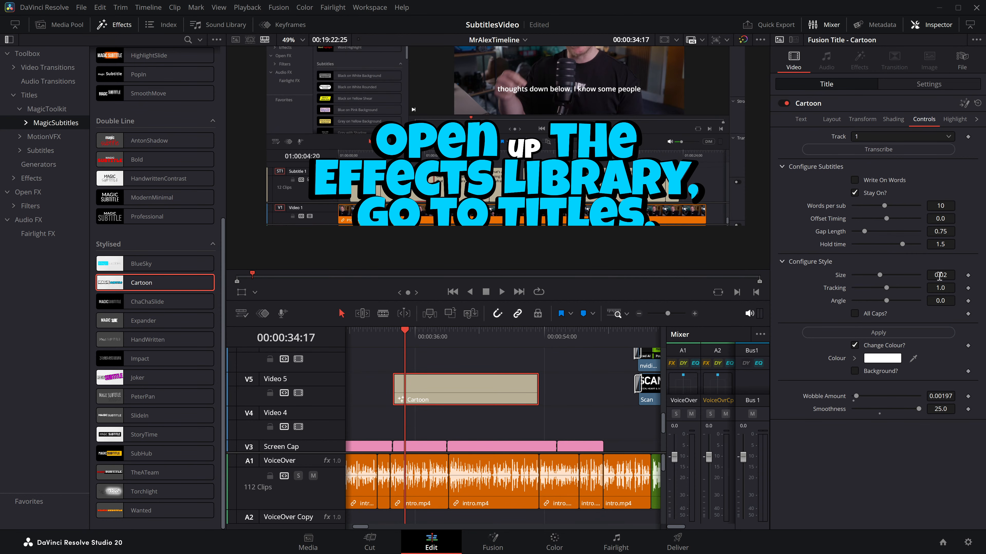
left_click(801, 121)
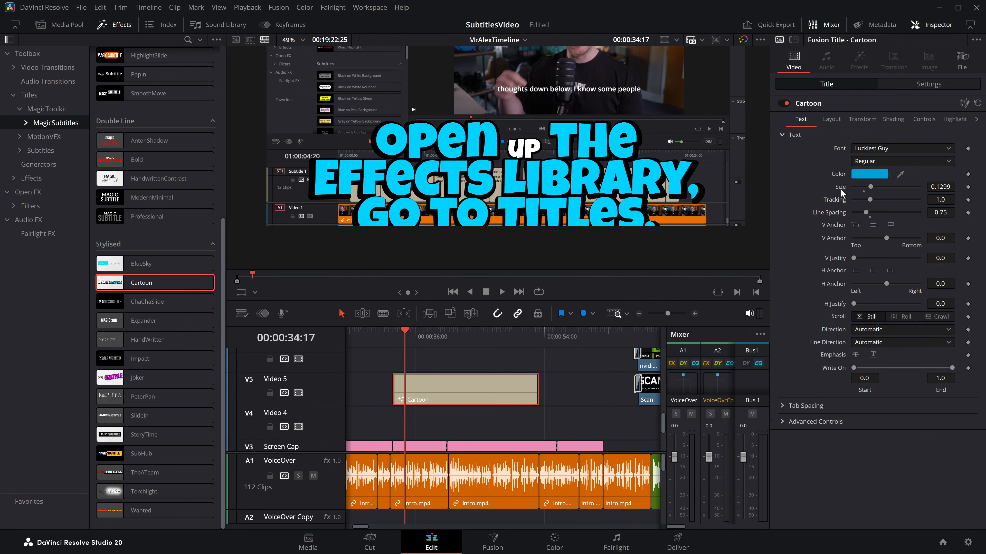
Step: Reapply the Cartoon title's highlighted-word style to match the enlarged text, and set the base text's tracking to 1.323
left_click(923, 119)
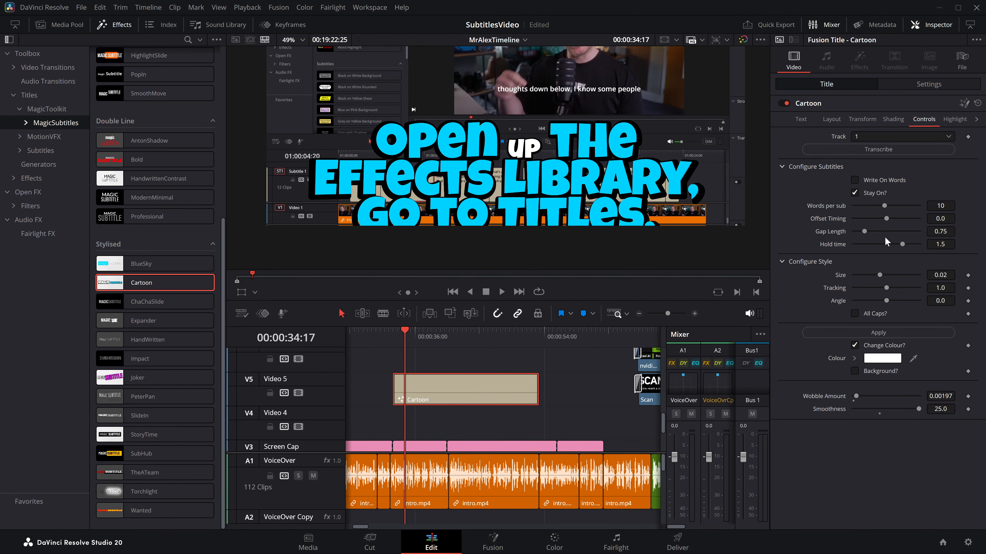
left_click(880, 331)
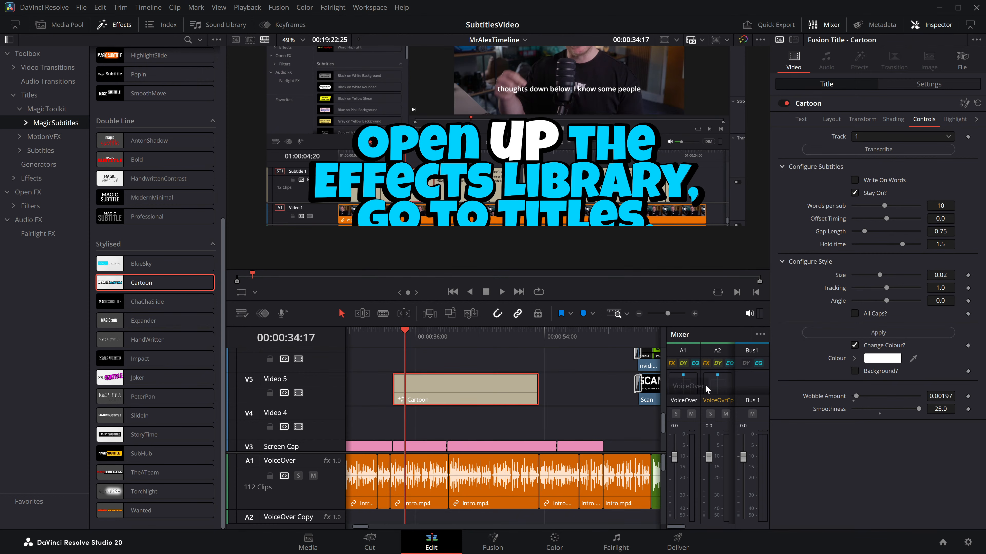
left_click(801, 119)
left_click_drag(870, 199, 875, 198)
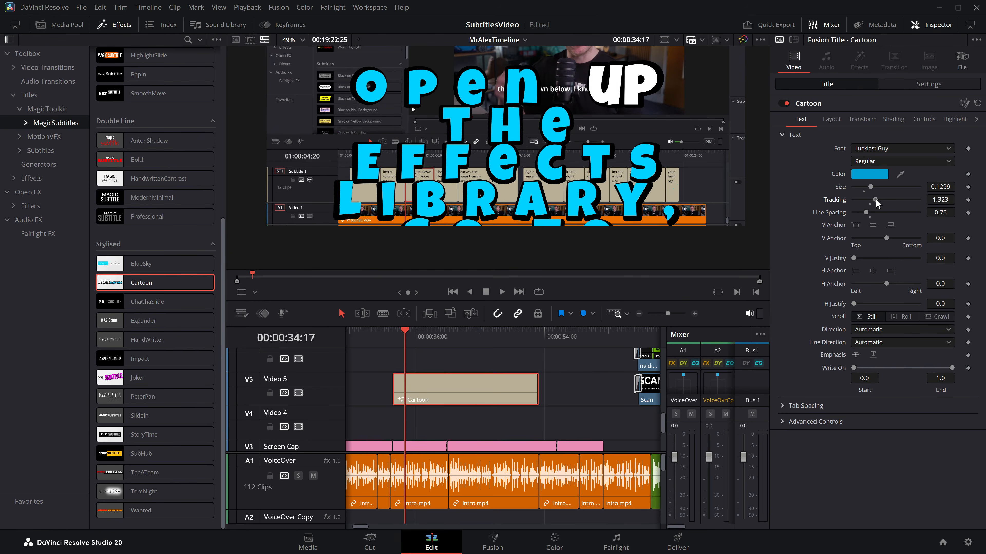
Step: Play the Cartoon title's subtitles from about 00:00:33:24 and pause at 00:00:35:13 to compare highlighted and base letter spacing
left_click(924, 119)
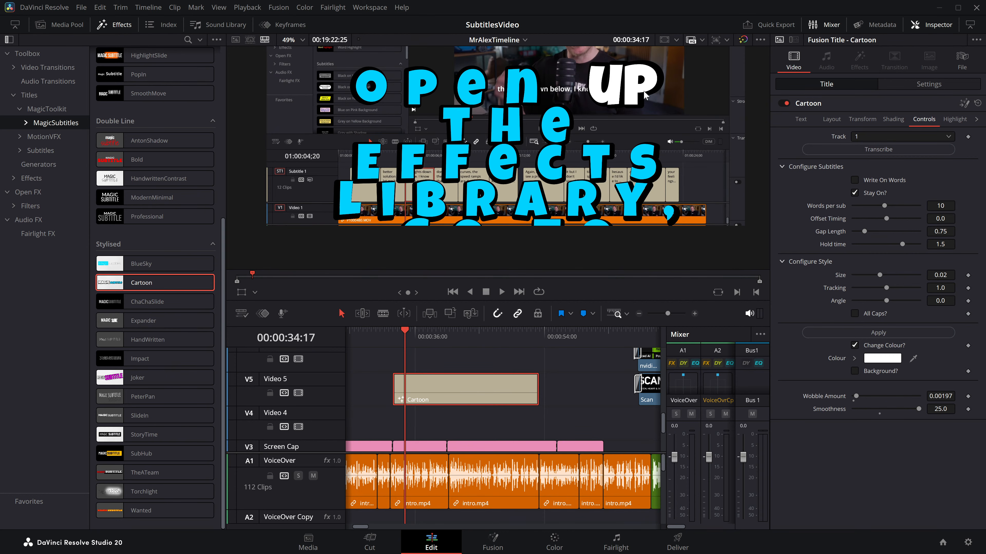
left_click(399, 335)
key("space")
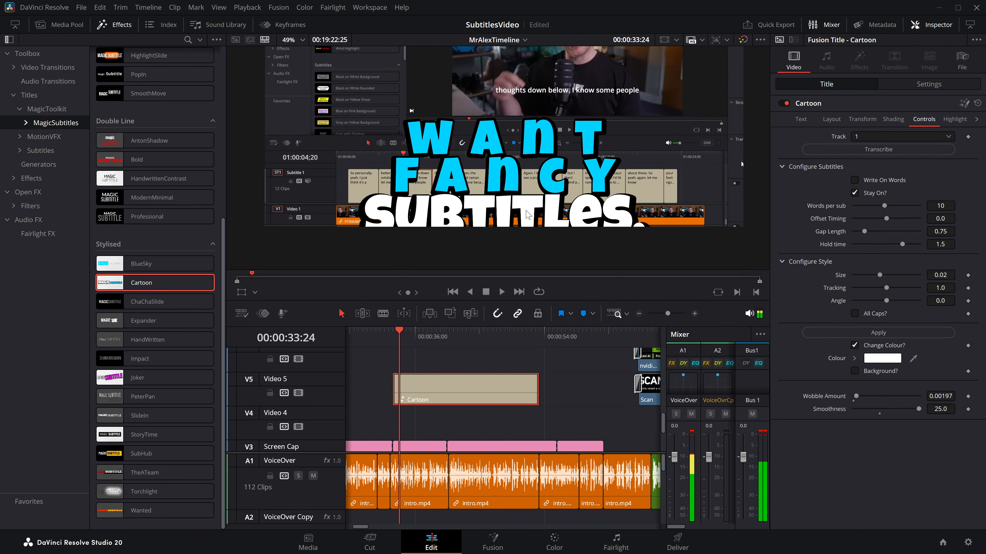
key("space")
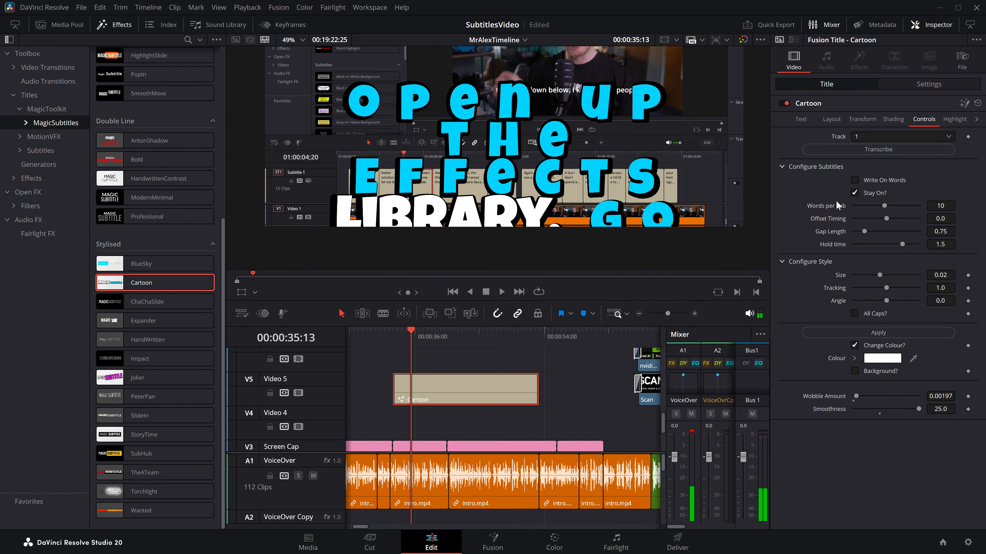
Step: Copy the base text's tracking value of 1.323 into the highlighted-word style's tracking and apply the style
left_click(801, 119)
left_click(924, 119)
type("1.323")
left_click(877, 488)
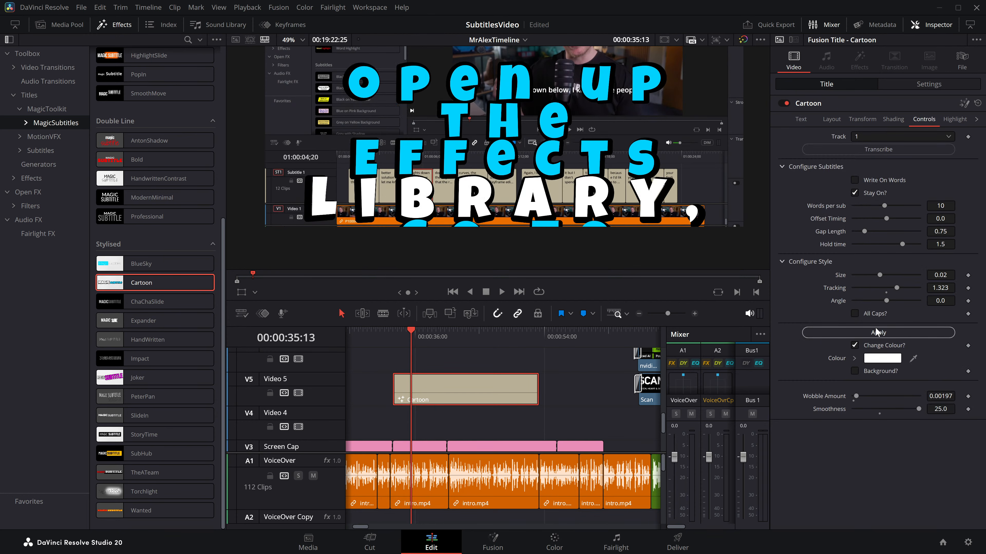
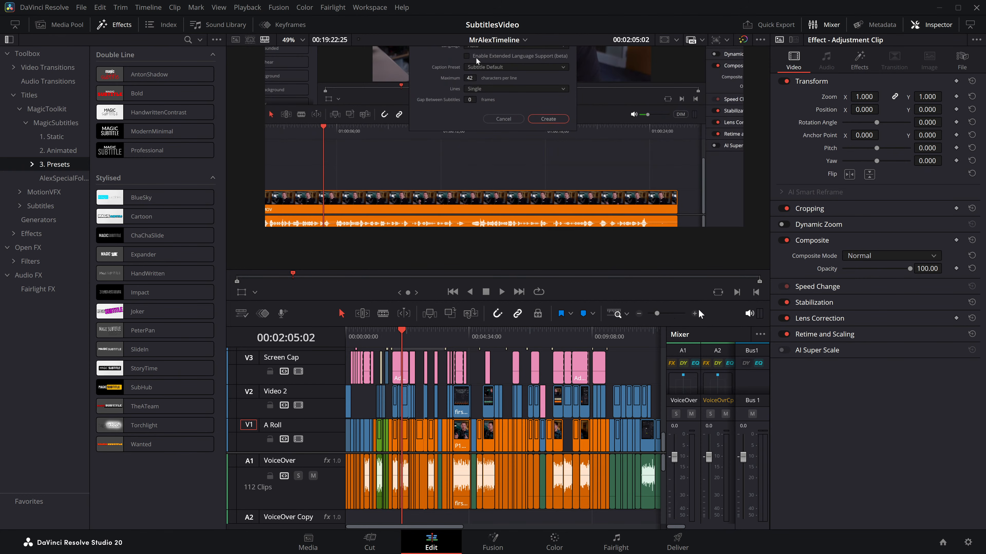
Step: Examine the Audio Transcription options available for MrAlexTimeline in the Timelines smart bin
left_click(695, 313)
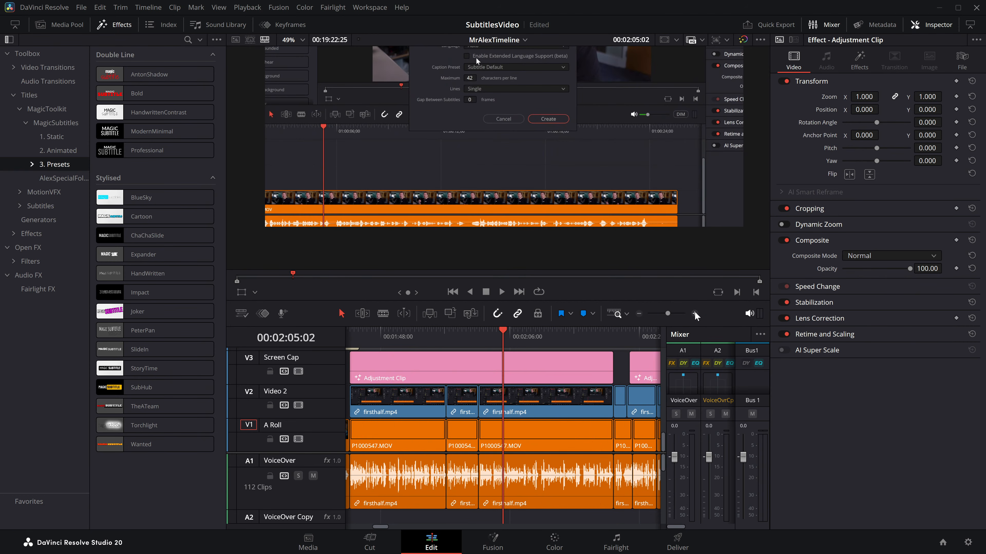
left_click(533, 412)
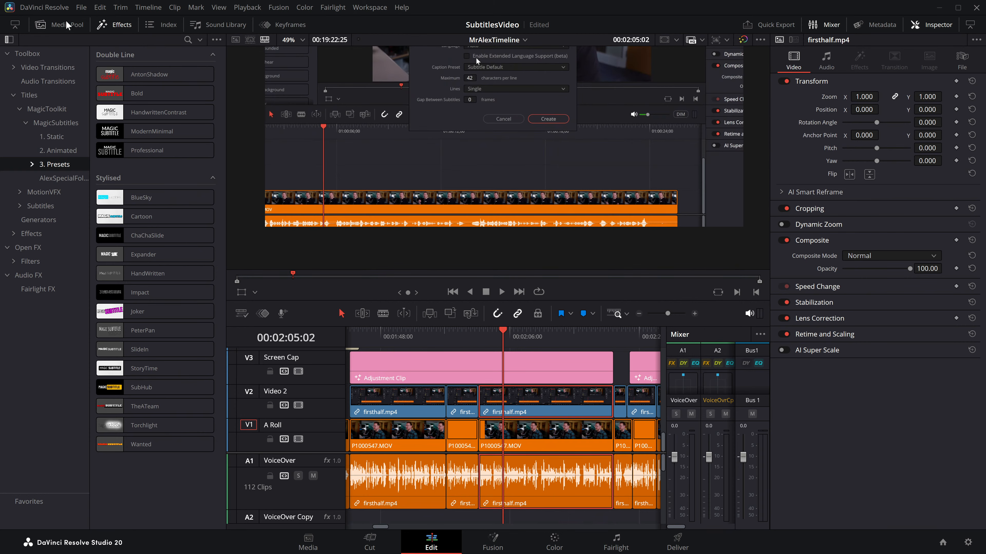
left_click(59, 24)
left_click(48, 82)
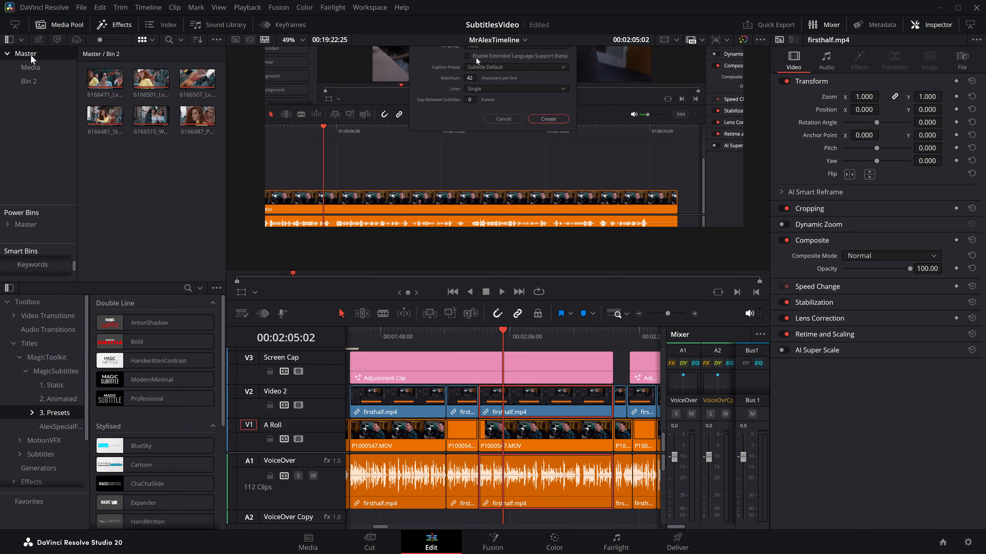
left_click(33, 265)
left_click(33, 261)
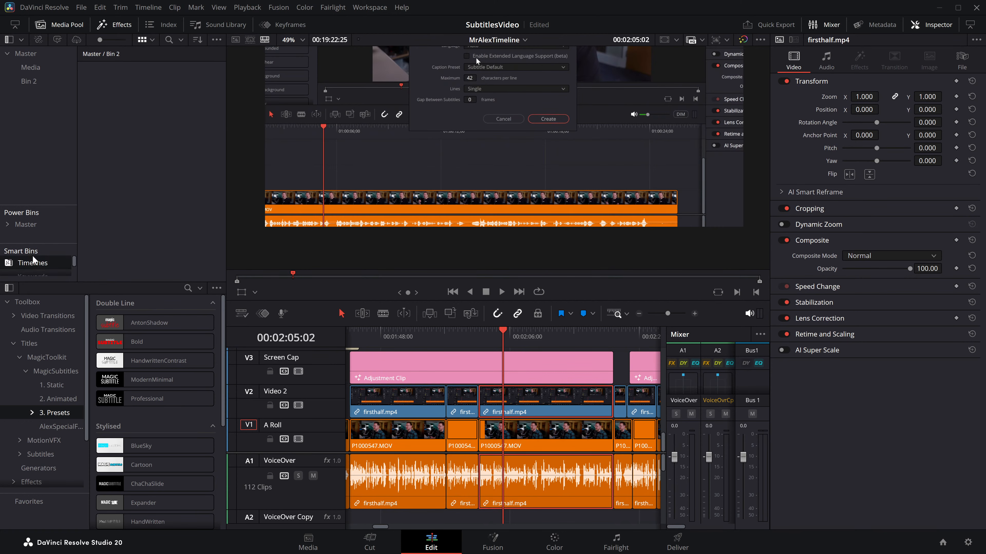
left_click(104, 80)
right_click(103, 79)
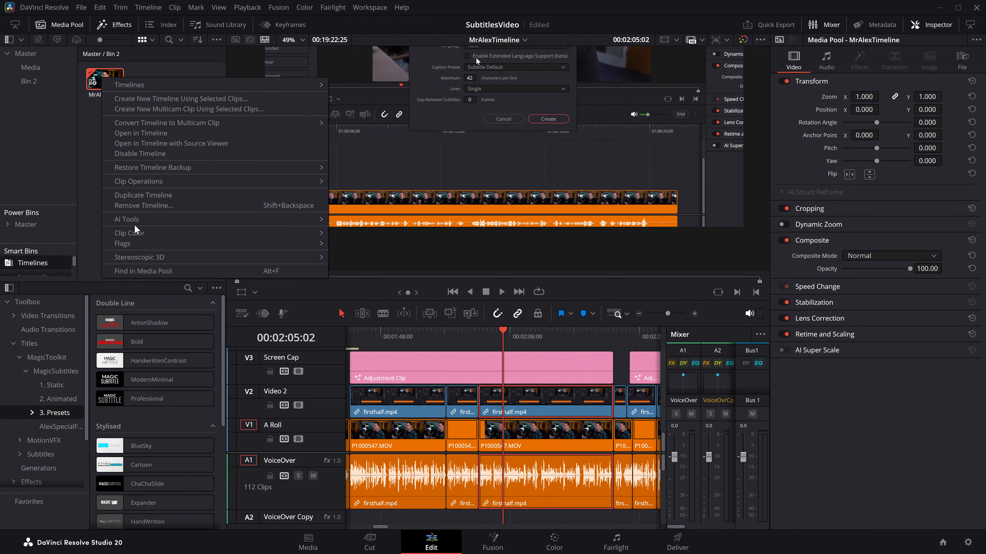
mouse_move(135, 223)
mouse_move(343, 219)
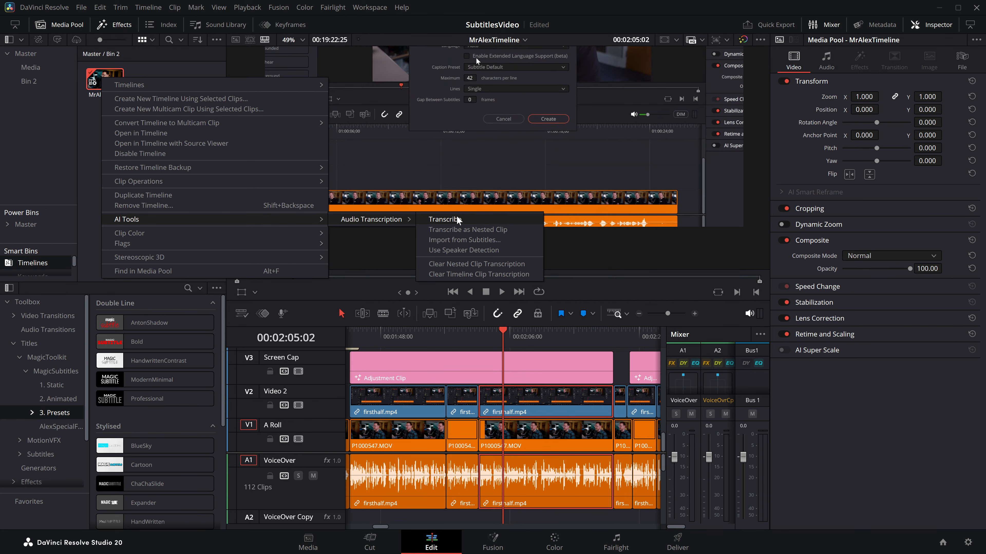
left_click(524, 411)
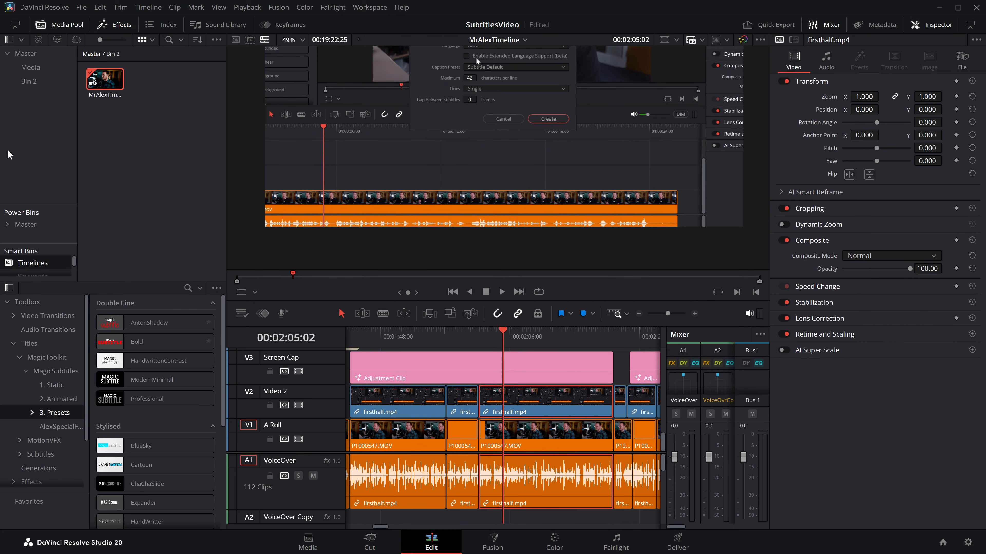
Step: Review MrAlexTimeline's transcription options again, including transcribing as a nested clip and clearing timeline clip transcriptions, and return to the Master bin
right_click(91, 75)
mouse_move(201, 222)
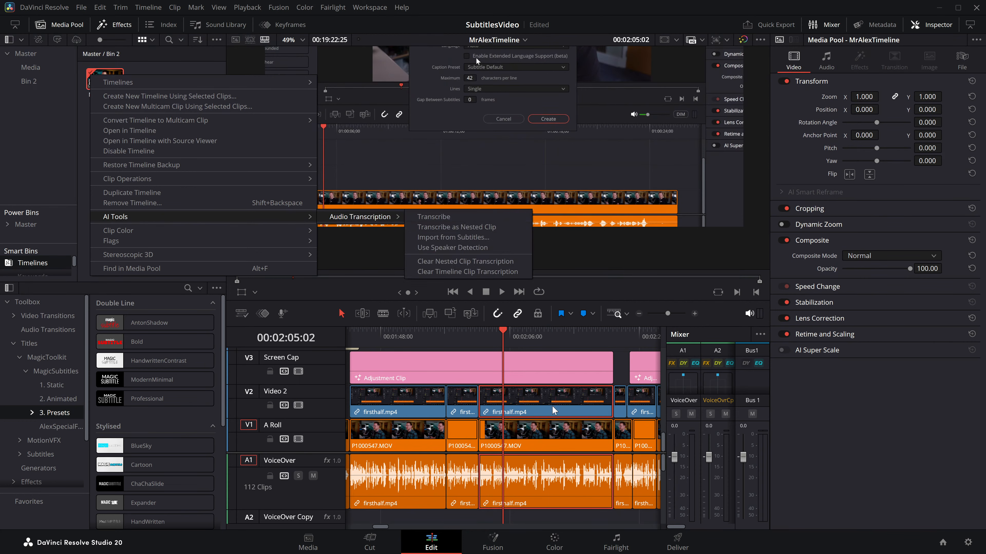
left_click(484, 397)
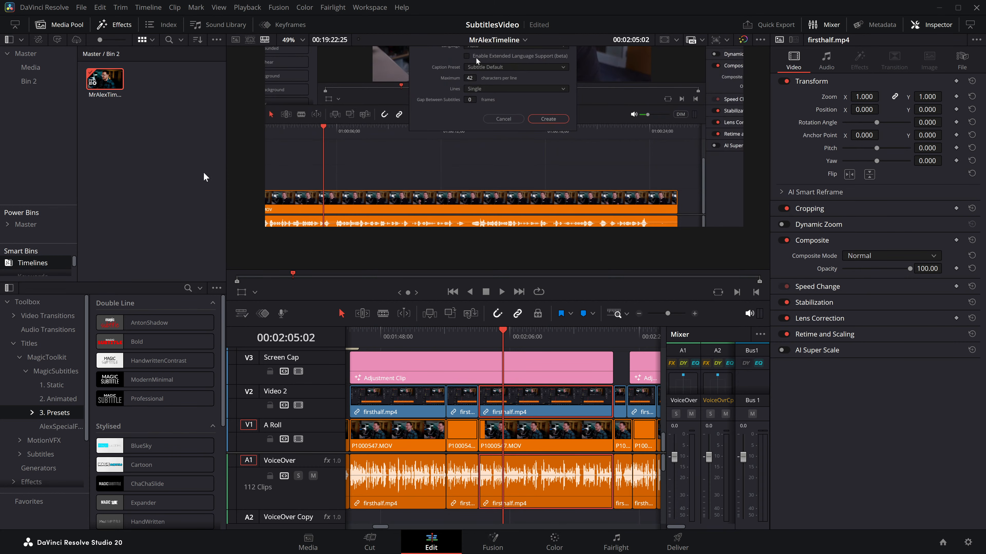
left_click(24, 80)
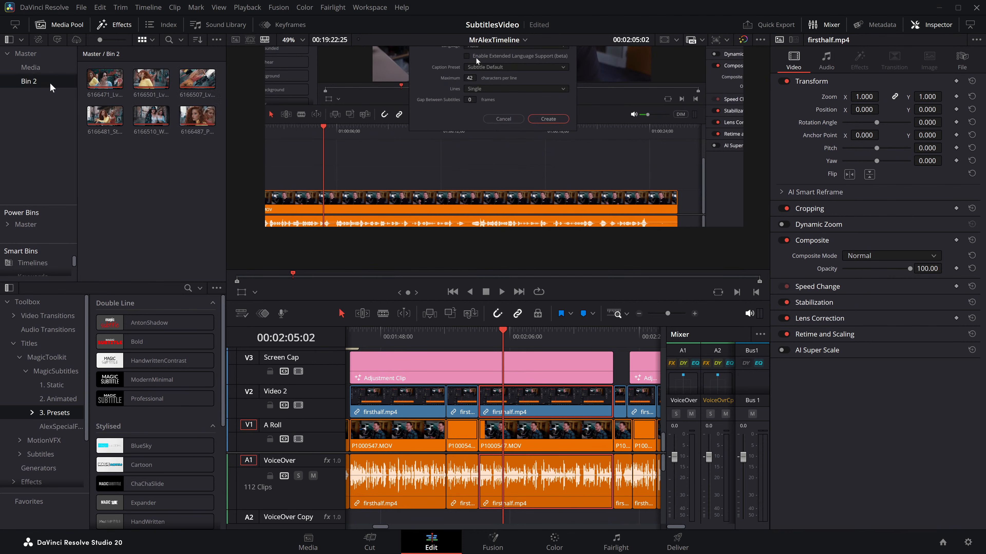
left_click(42, 225)
left_click(32, 263)
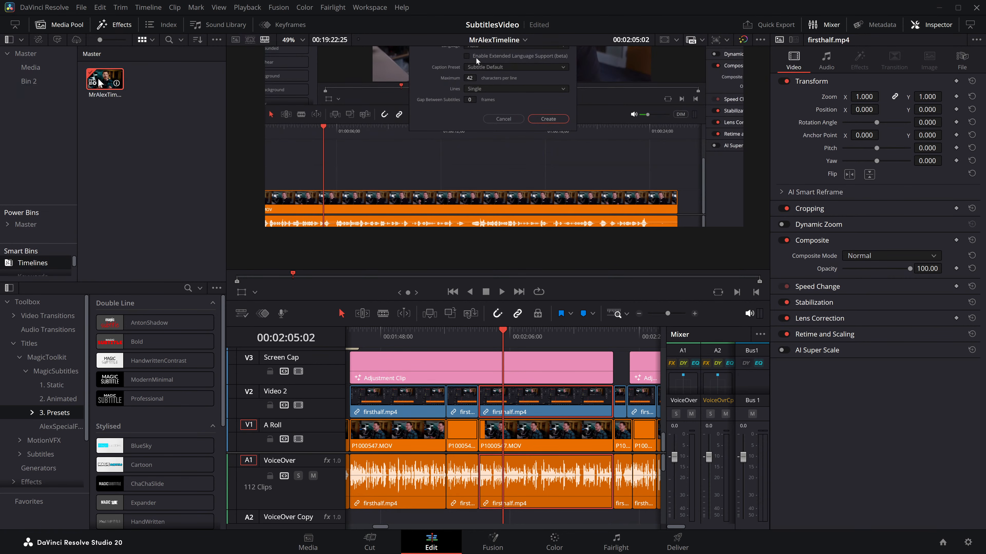
right_click(100, 80)
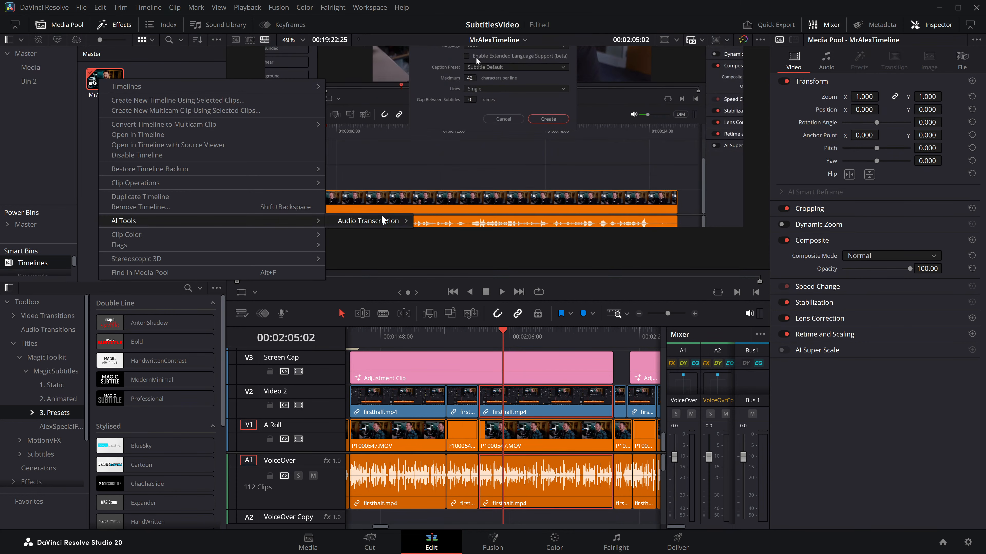
mouse_move(380, 222)
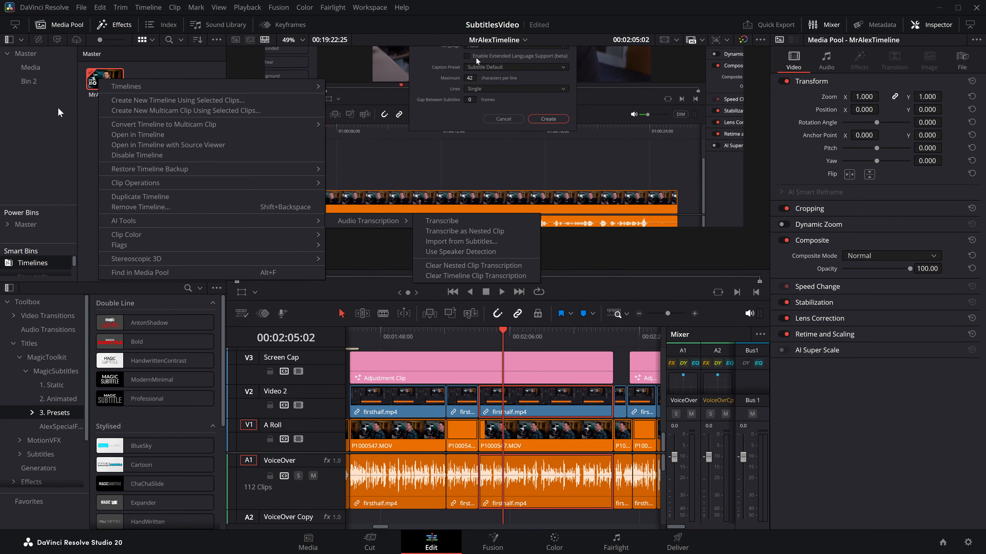
left_click(39, 55)
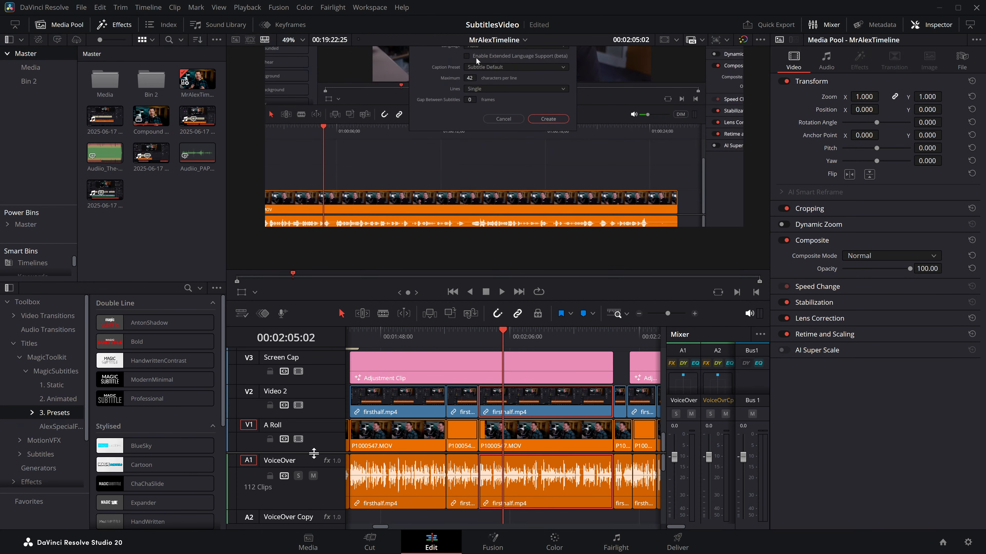
Step: Locate the source file of the firsthalf.mp4 clip on Video 2 in the media pool
scroll(312, 454, "up", 5)
left_click(592, 373)
left_click(535, 454)
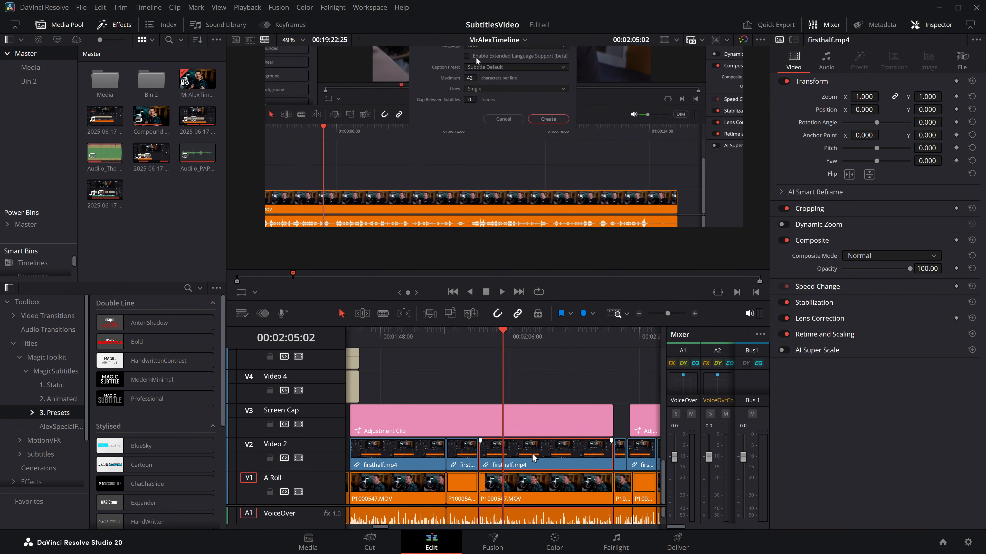
key("alt+f")
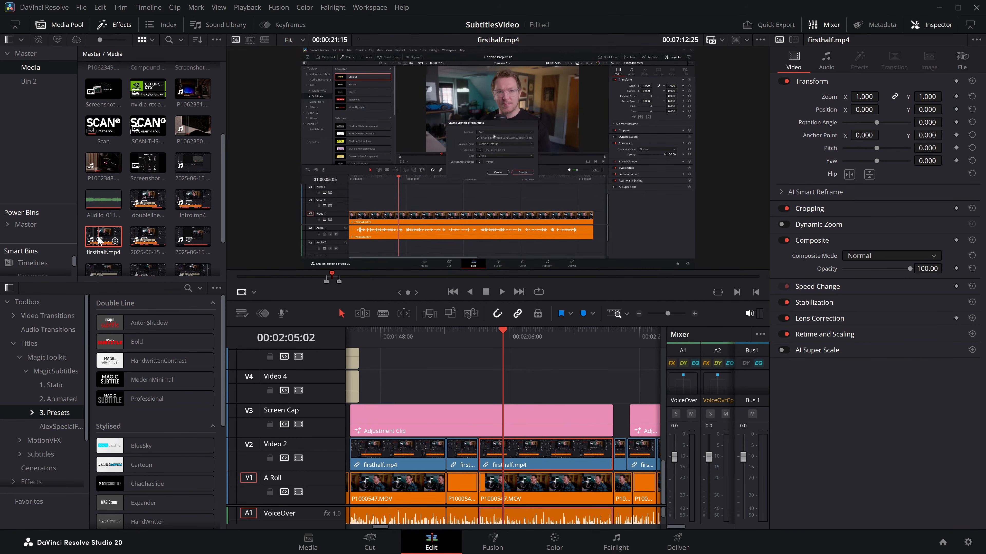
Step: Load firsthalf.mp4 in the source viewer and mark an in-to-out range lasting about 00:01:52:06
double_click(98, 236)
left_click_drag(334, 277, 495, 279)
key("i")
key("o")
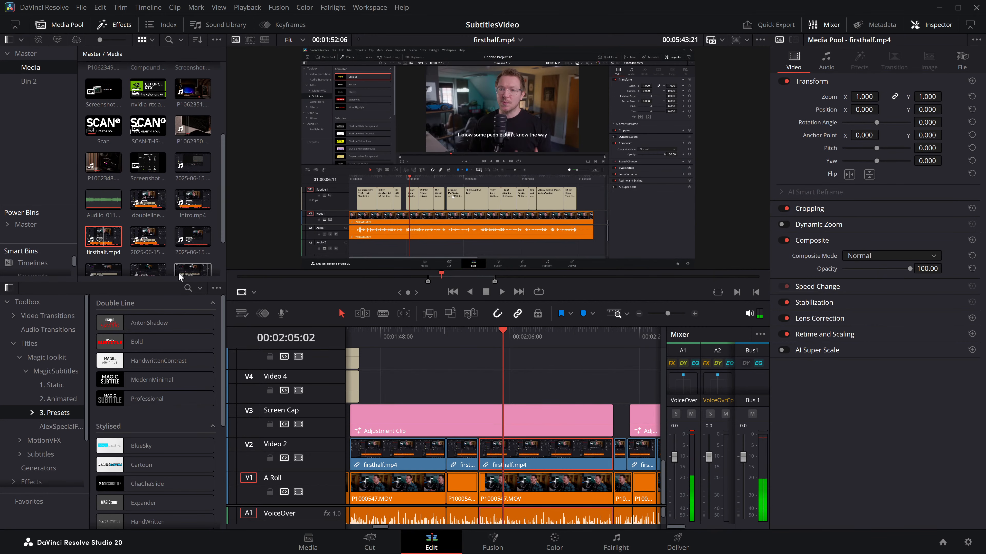
left_click(520, 276)
left_click_drag(520, 276, 493, 278)
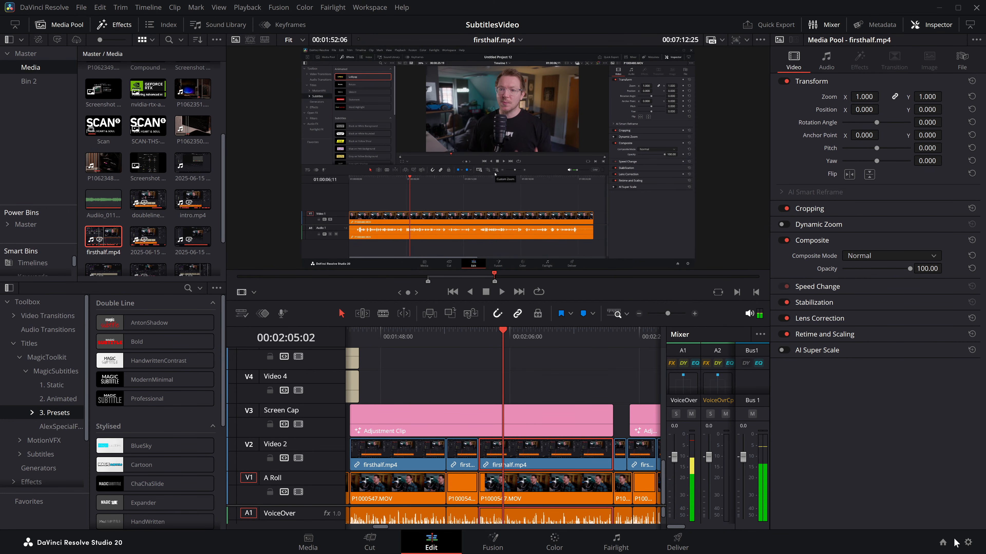
Step: Start a new project, Untitled Project 23, and paste the firsthalf.mp4 clip into its media pool
left_click(943, 542)
left_click(788, 470)
left_click(580, 311)
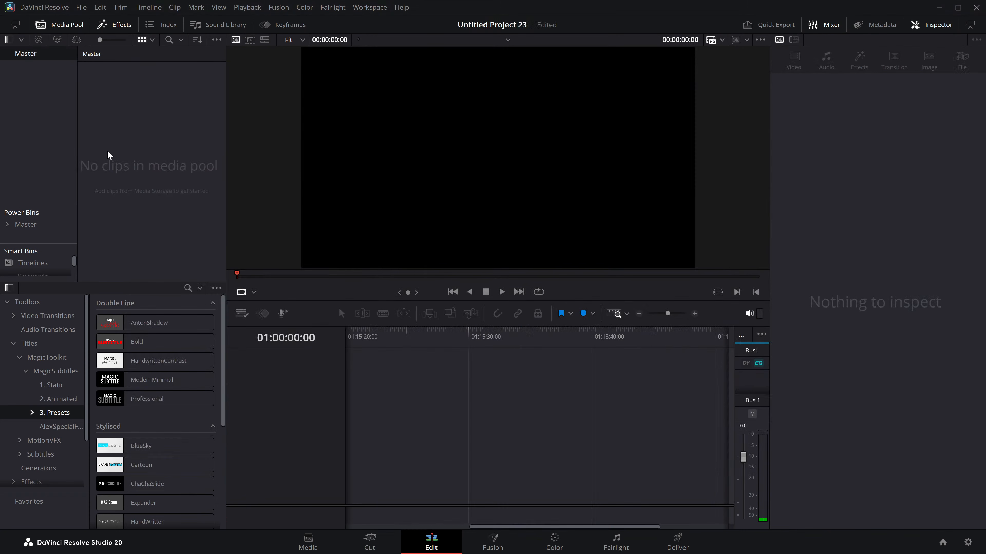
key("ctrl+v")
left_click(582, 319)
Step: Clear the existing audio transcription of firsthalf.mp4
right_click(101, 78)
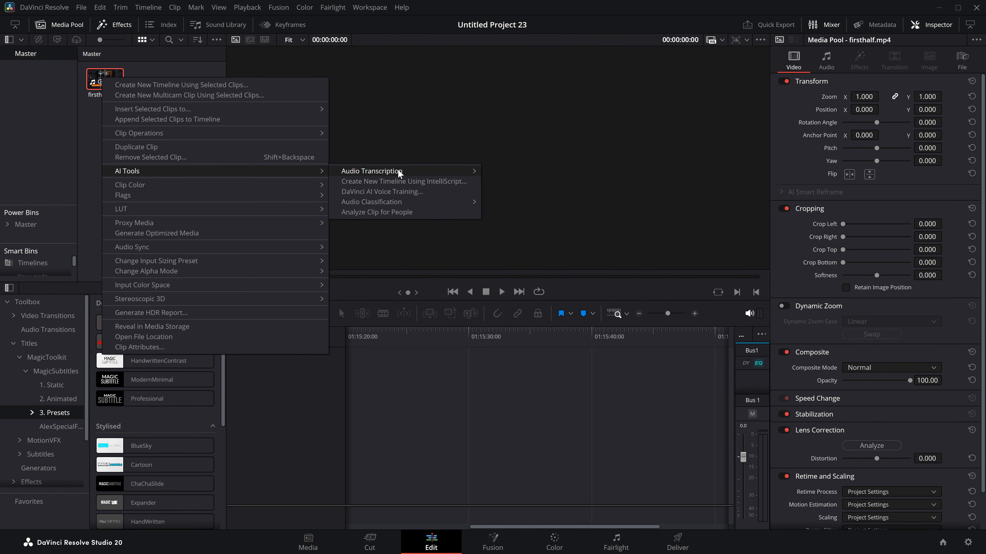
left_click(519, 208)
left_click(145, 141)
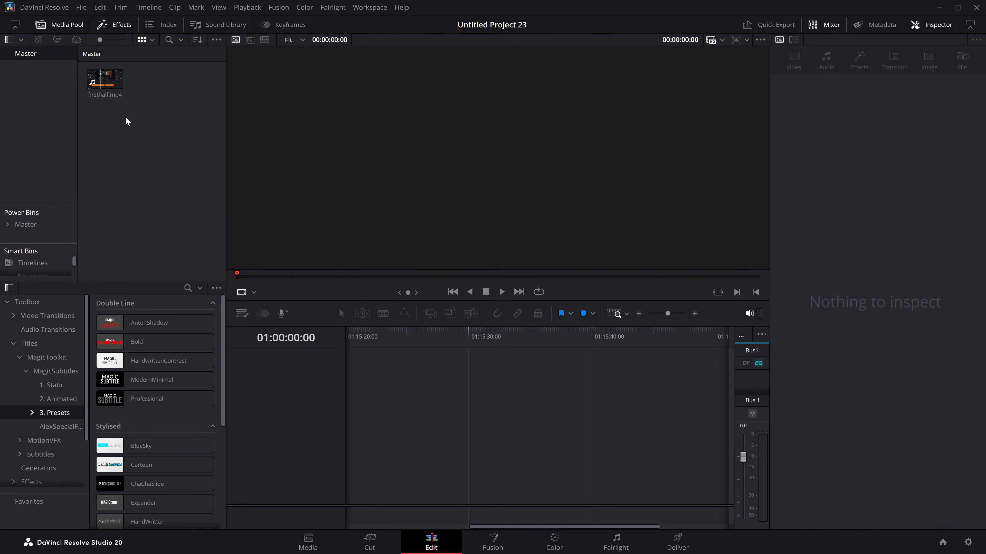
Step: Mark a range of about 00:00:27:20 in firsthalf.mp4 and create a subclip from it named TinyVersion
double_click(104, 80)
left_click_drag(375, 276, 391, 276)
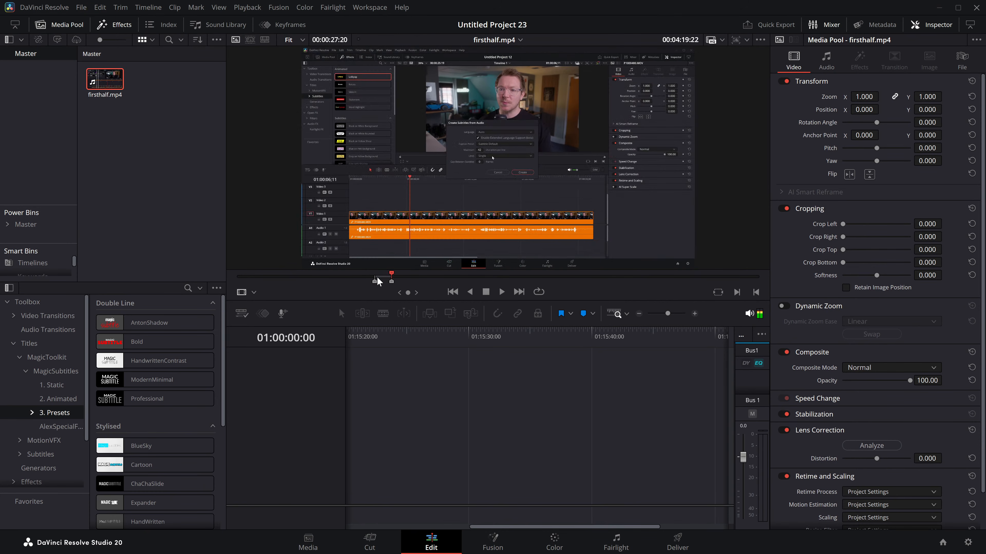
right_click(384, 280)
left_click(444, 291)
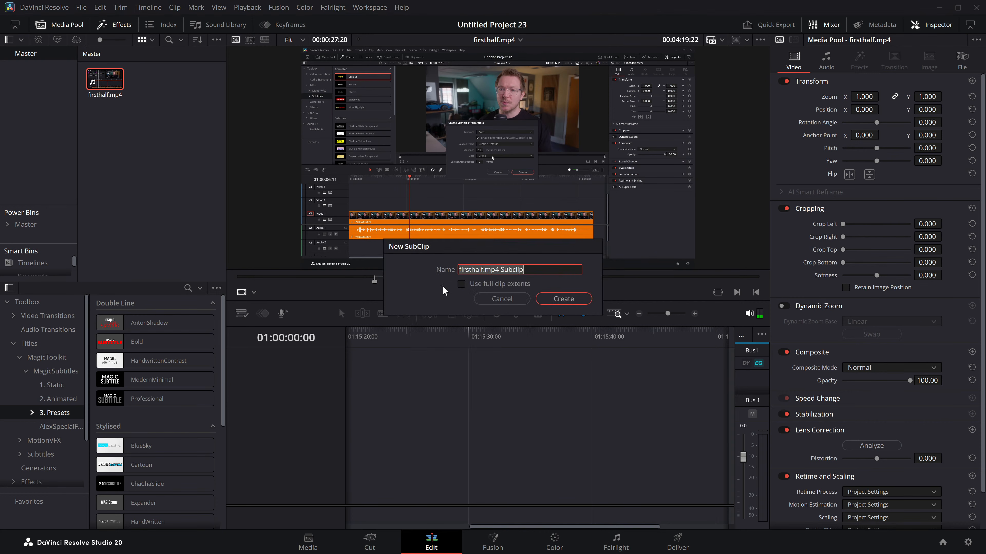
type("TinyVersion")
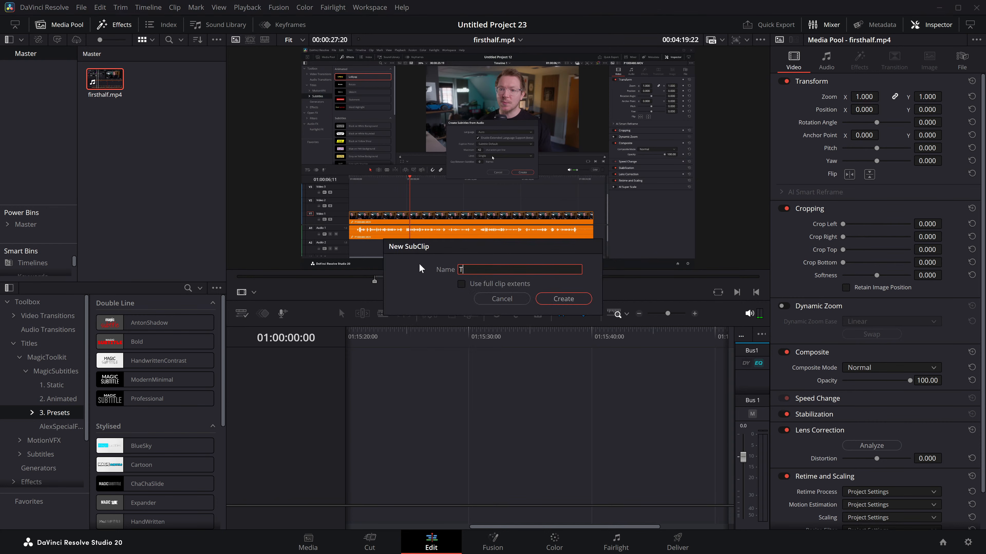
left_click(564, 301)
Step: Transcribe the audio of the TinyVersion subclip and close the transcription window
left_click(154, 82)
right_click(154, 82)
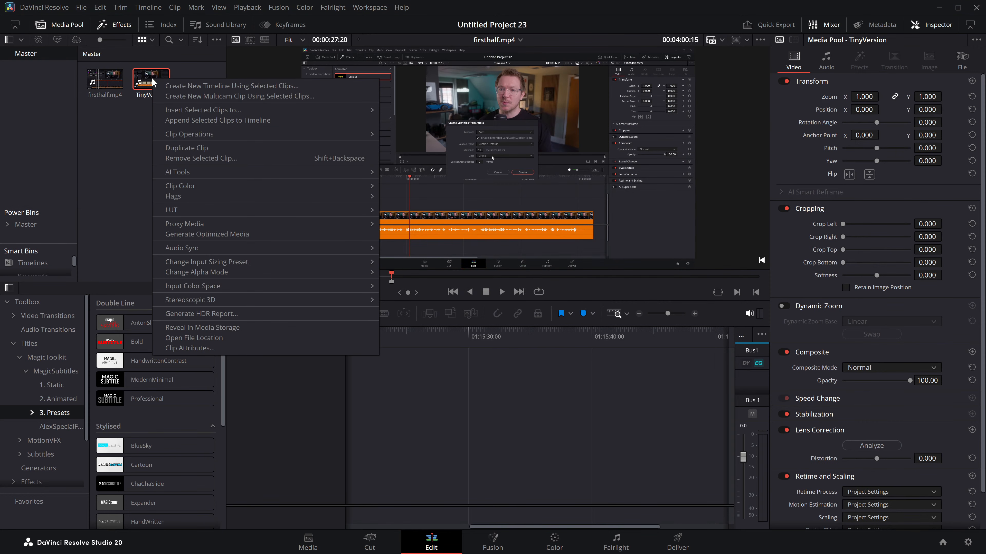
mouse_move(197, 172)
mouse_move(532, 178)
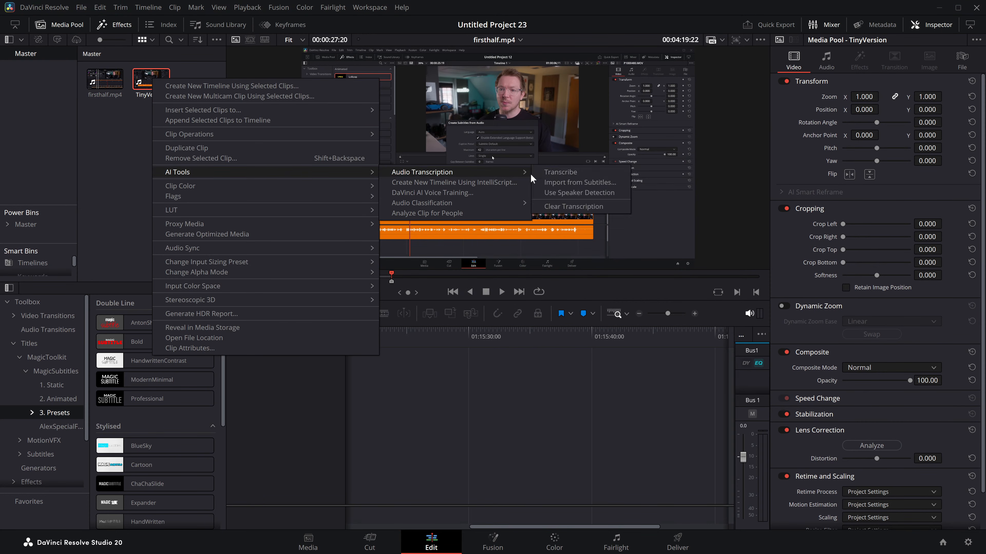
left_click(577, 175)
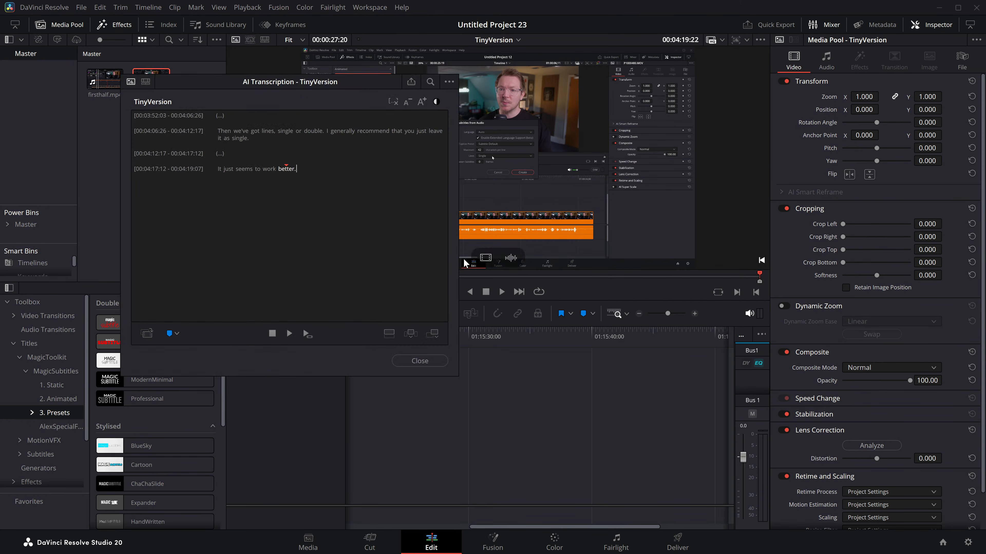
left_click(420, 361)
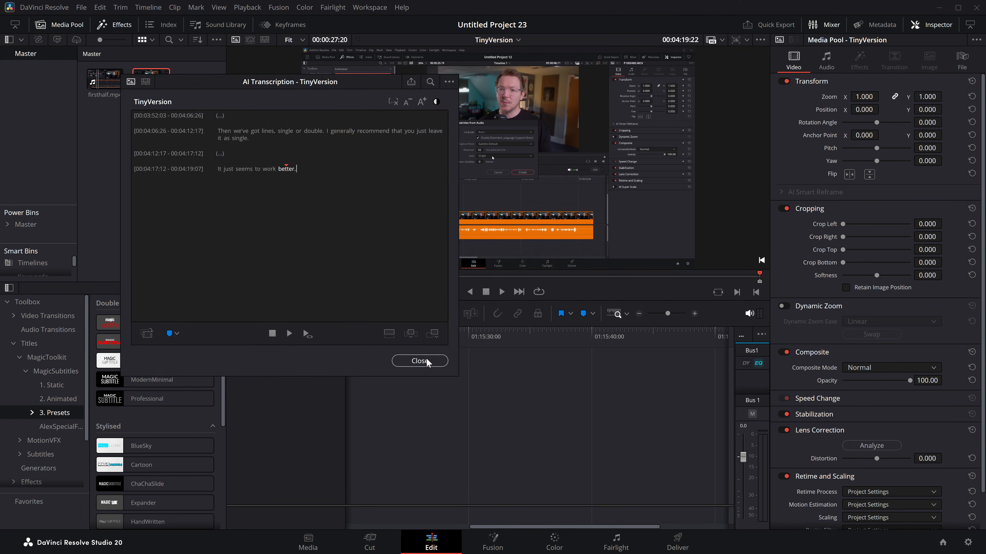
Step: Place TinyVersion at the start of a new timeline and add the AntonShadow title above it on Video 2
left_click_drag(151, 81, 344, 458)
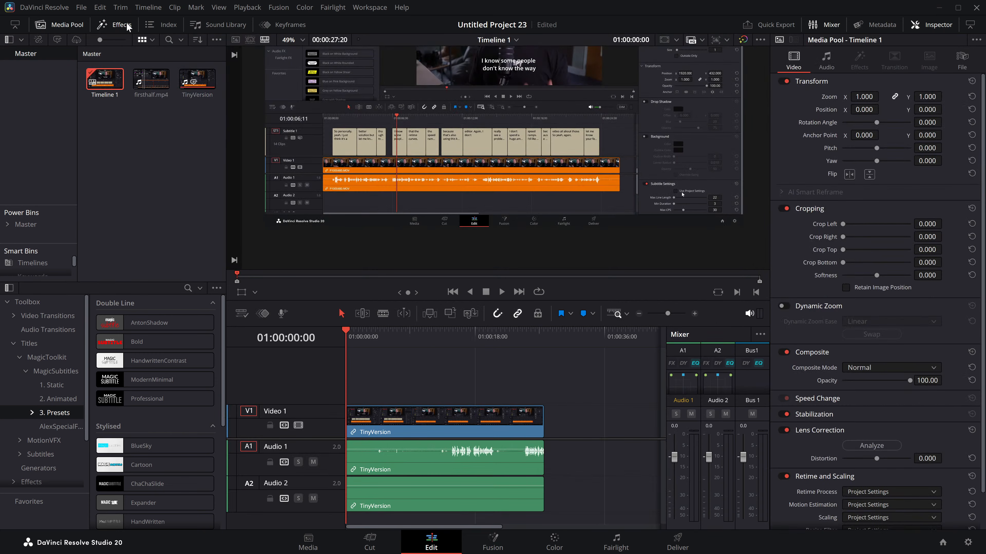
left_click_drag(155, 323, 362, 400)
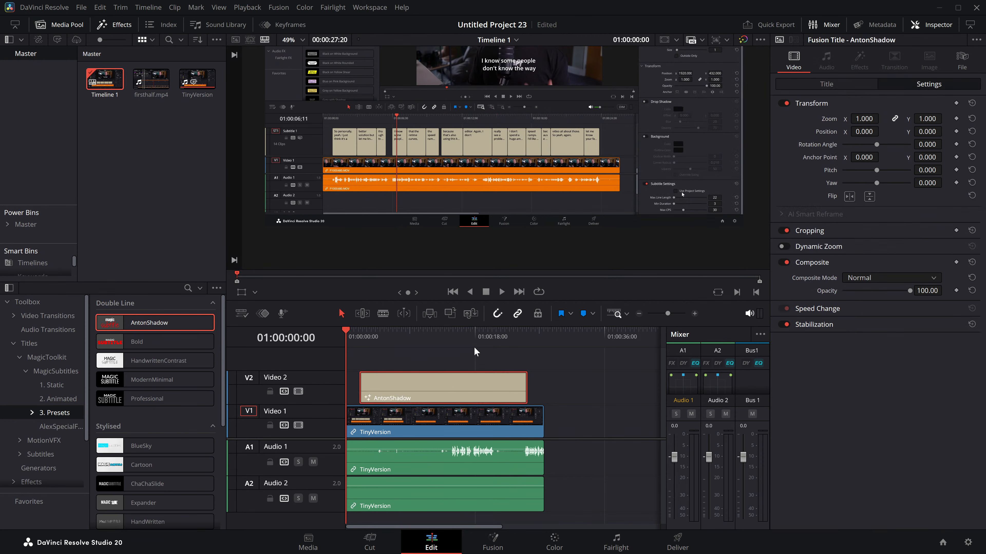
left_click_drag(465, 385, 471, 385)
Step: Transcribe subtitles in the AntonShadow title and play them from about 01:00:13:06 to 01:00:16:19
left_click(846, 84)
left_click(913, 121)
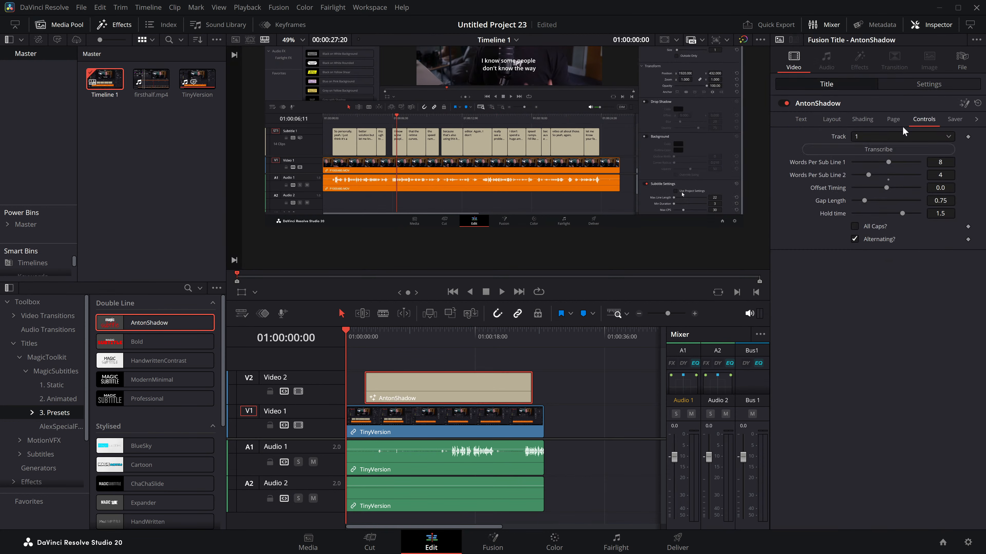
left_click(441, 341)
key("space")
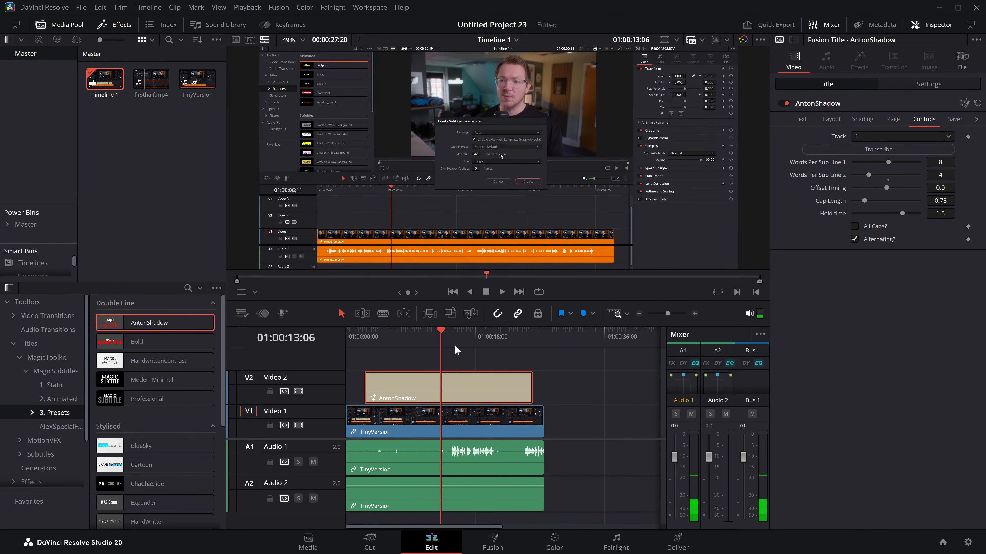
key("space")
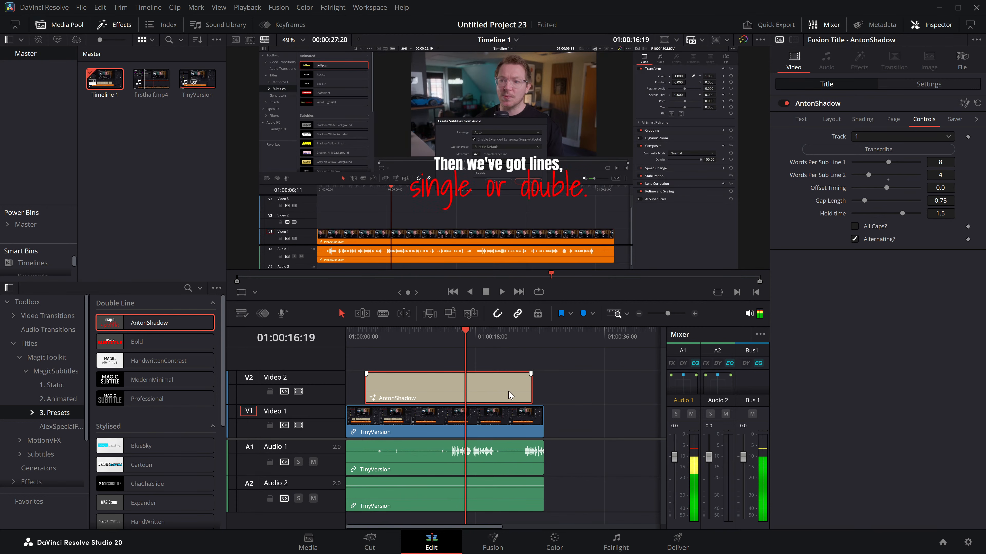
Step: Replace the AntonShadow title on Video 2 with a BlueSky title near the start of the timeline
key("Delete")
double_click(197, 82)
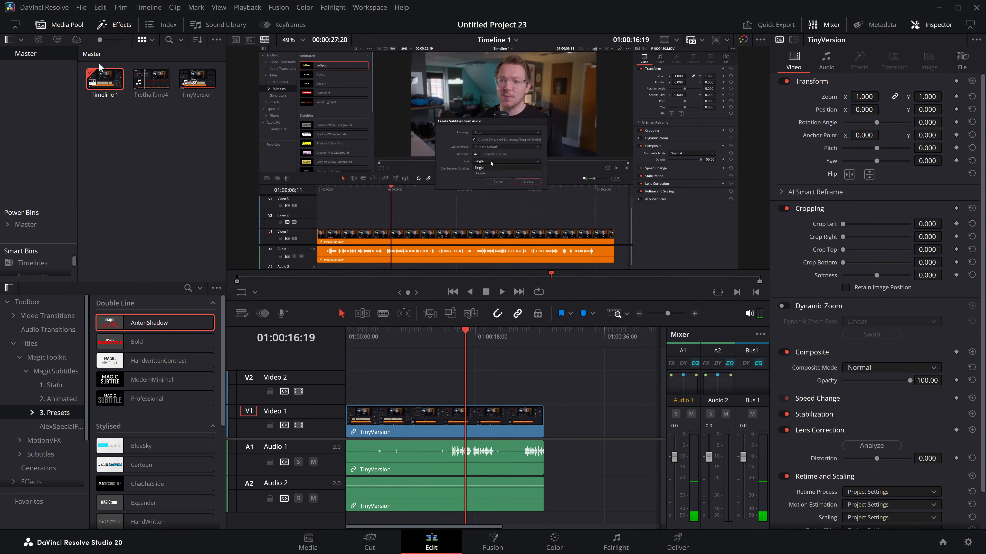
double_click(151, 80)
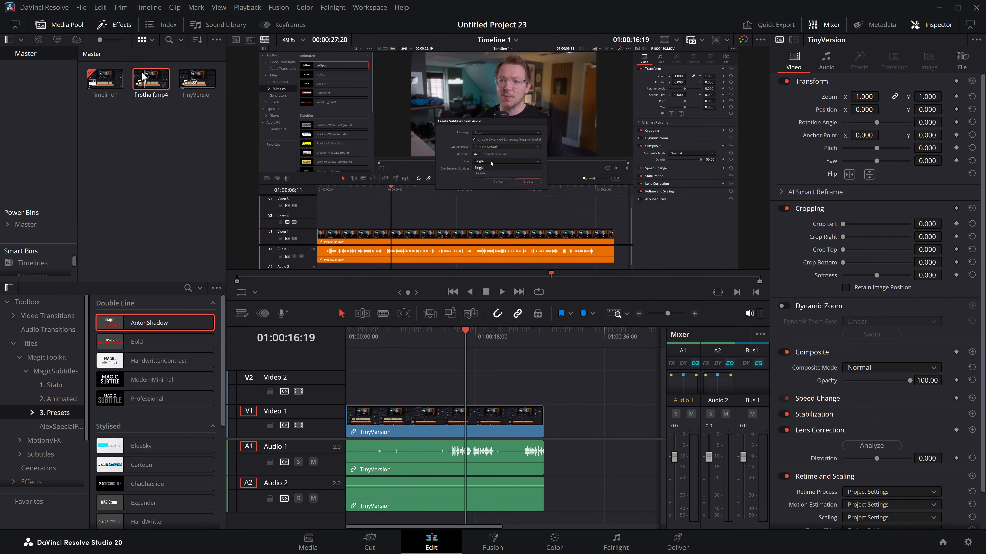
left_click_drag(134, 446, 360, 389)
left_click(382, 385)
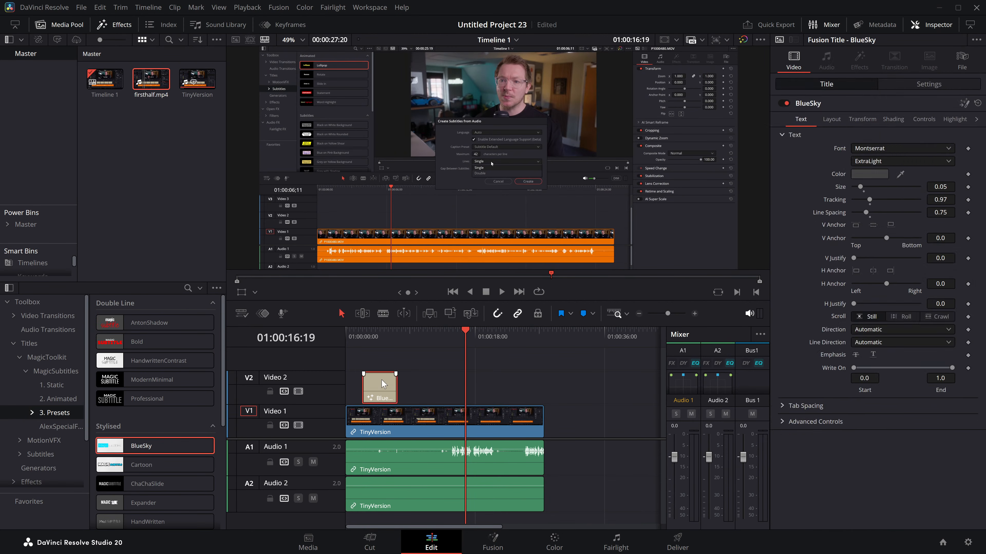
Step: Delete the BlueSky title from Video 2 and switch the timeline to a vertical format
key("Delete")
left_click(719, 40)
left_click(736, 97)
Step: Add the Cartoon title on Video 2 above TinyVersion and extend it to the end of the clip
left_click_drag(392, 217, 272, 386)
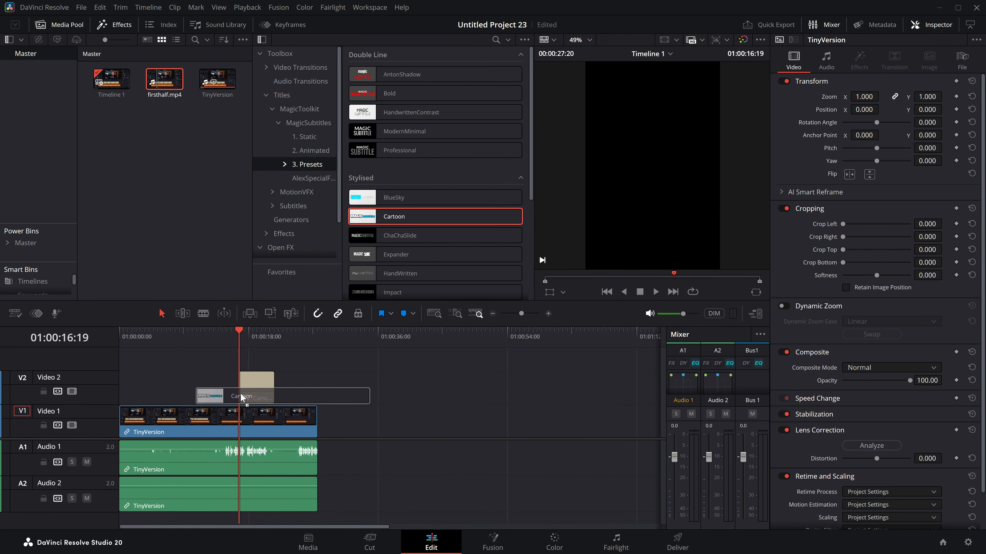
left_click(548, 314)
left_click_drag(428, 388, 613, 384)
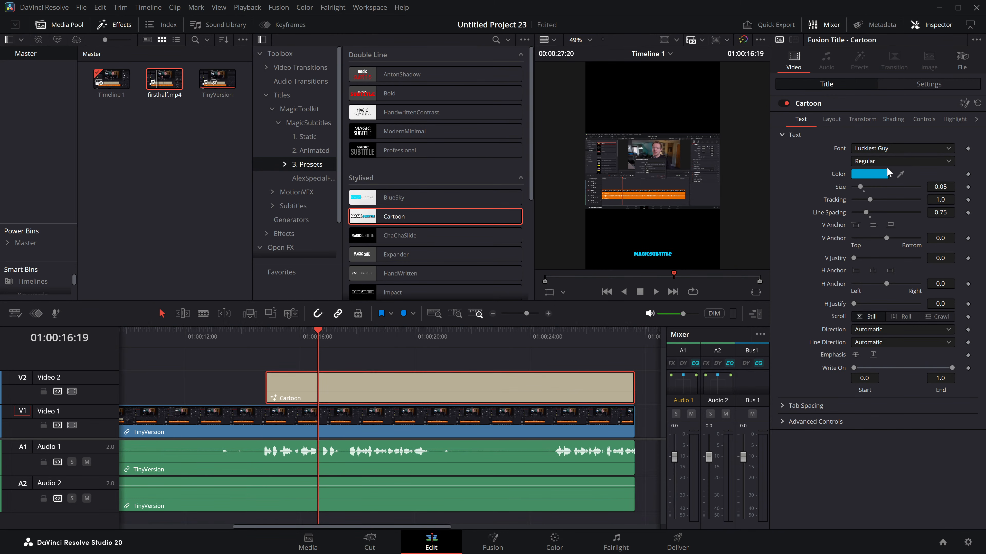
Step: Transcribe subtitles in the Cartoon title and play them from 01:00:16:19 to 01:00:17:11
left_click(924, 120)
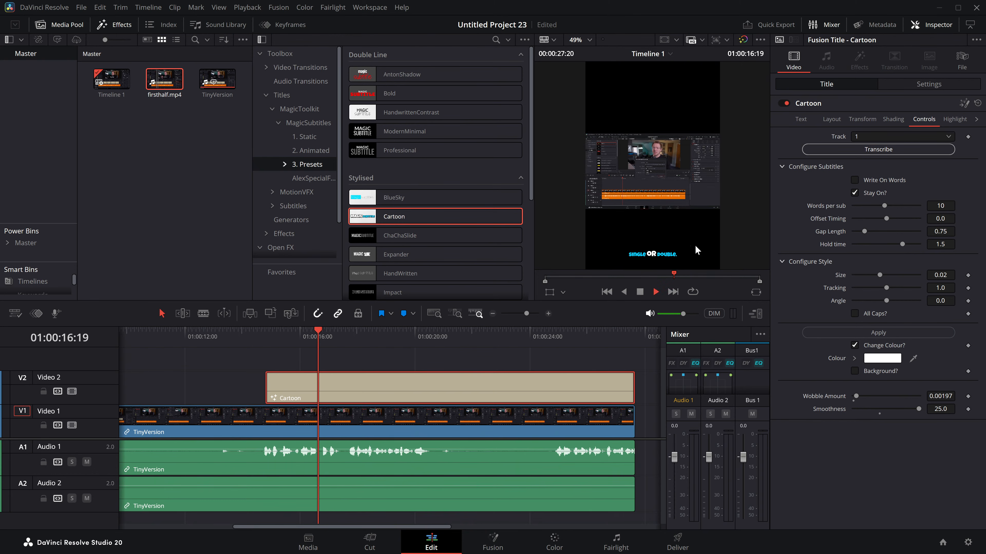
key("space")
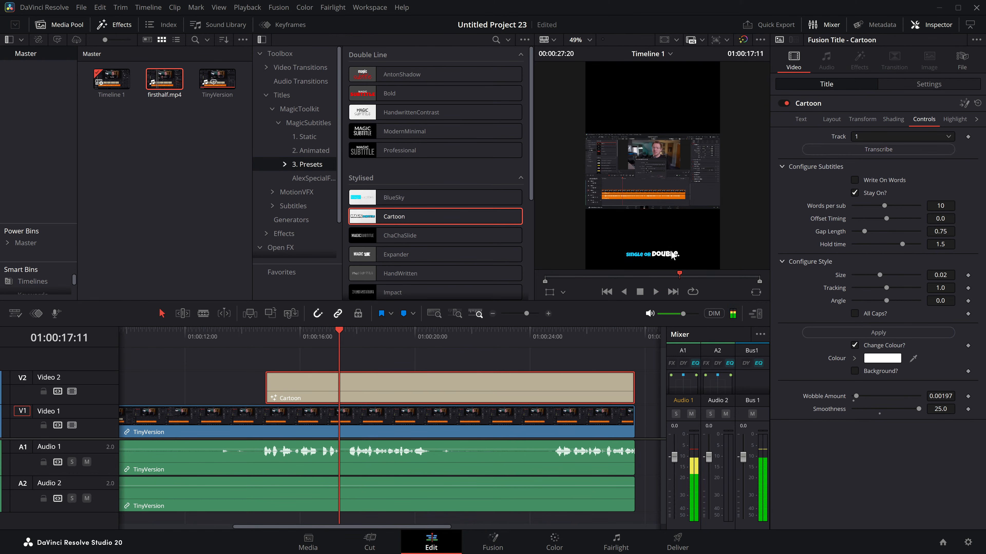
Step: Set the Cartoon title's text size to 0.1181 and apply the subtitle style to all words
left_click(800, 120)
left_click_drag(865, 187, 870, 190)
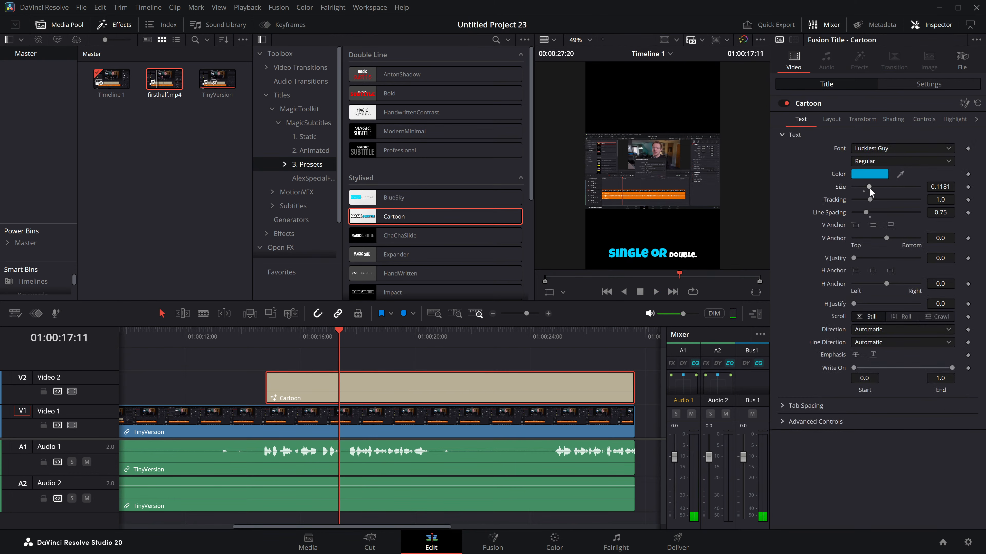
left_click(923, 120)
left_click(878, 333)
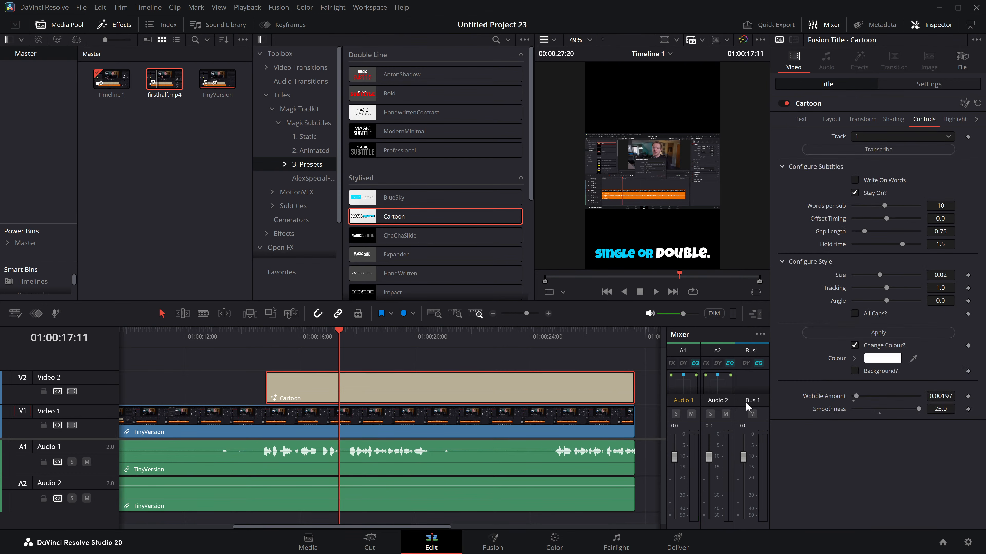
Step: View the Cartoon title's Highlight settings and expand the MagicSubtitles Presets category
left_click(954, 120)
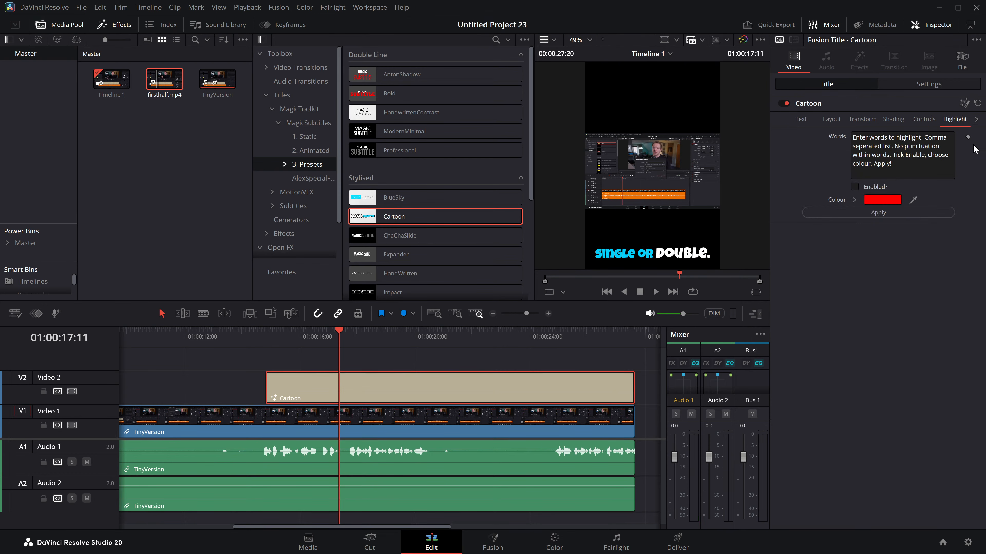
left_click(976, 120)
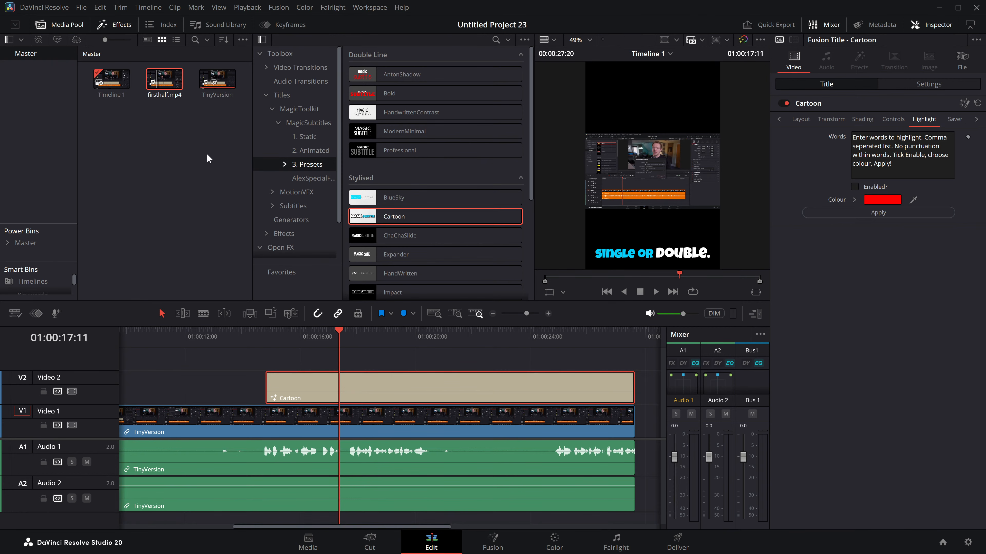
left_click(286, 168)
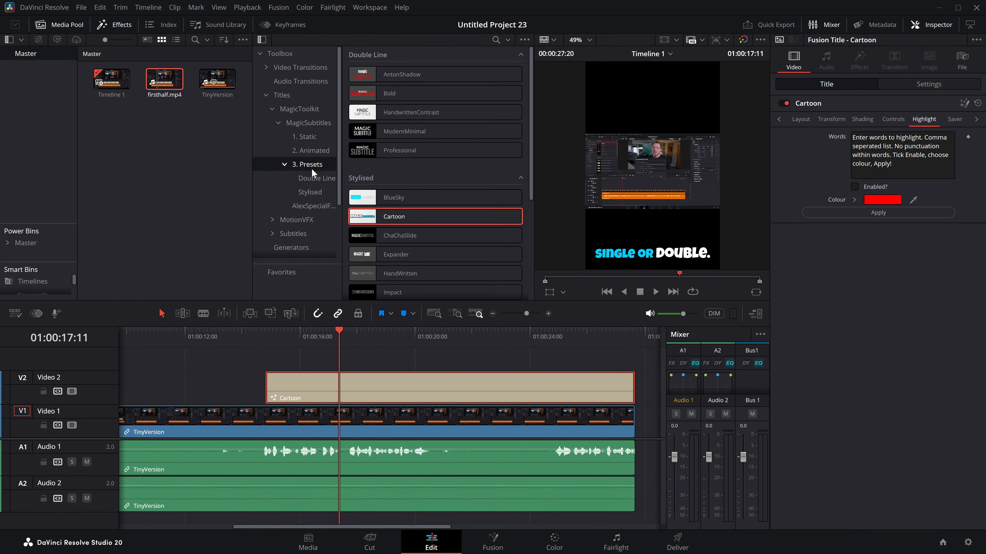